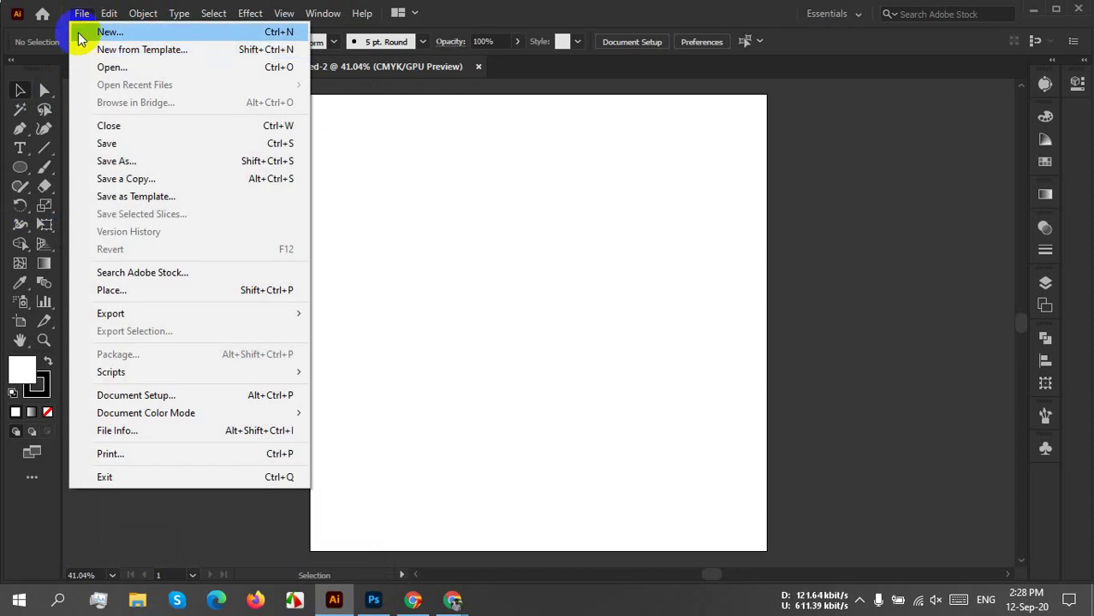
# Start a new document from the recent custom 2000 x 1600 px preset, checking its width and height settings.
pyautogui.click(78, 32)
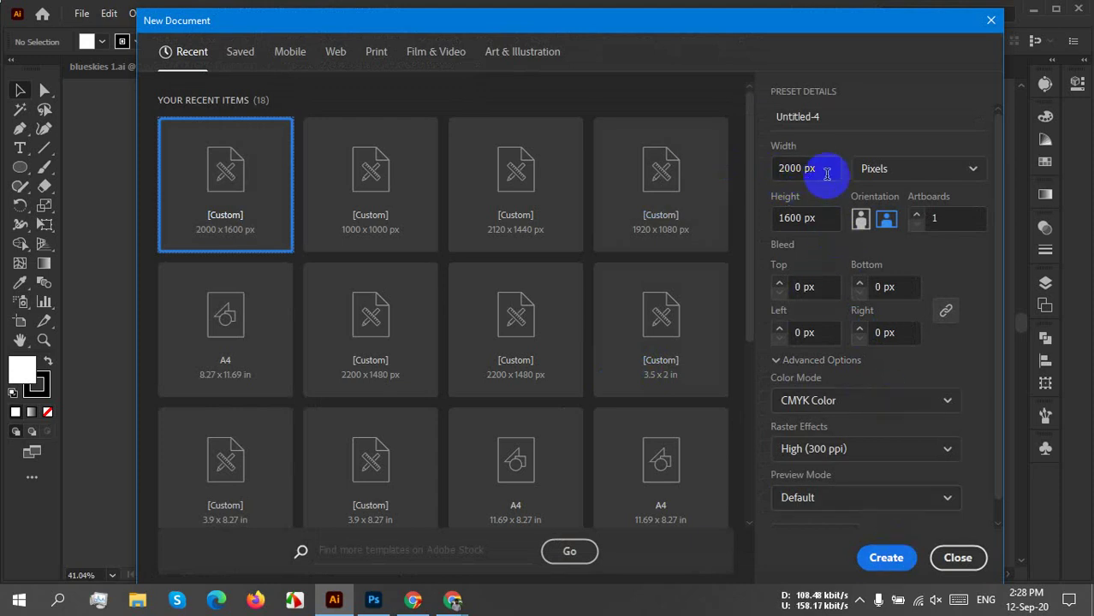
pyautogui.click(791, 169)
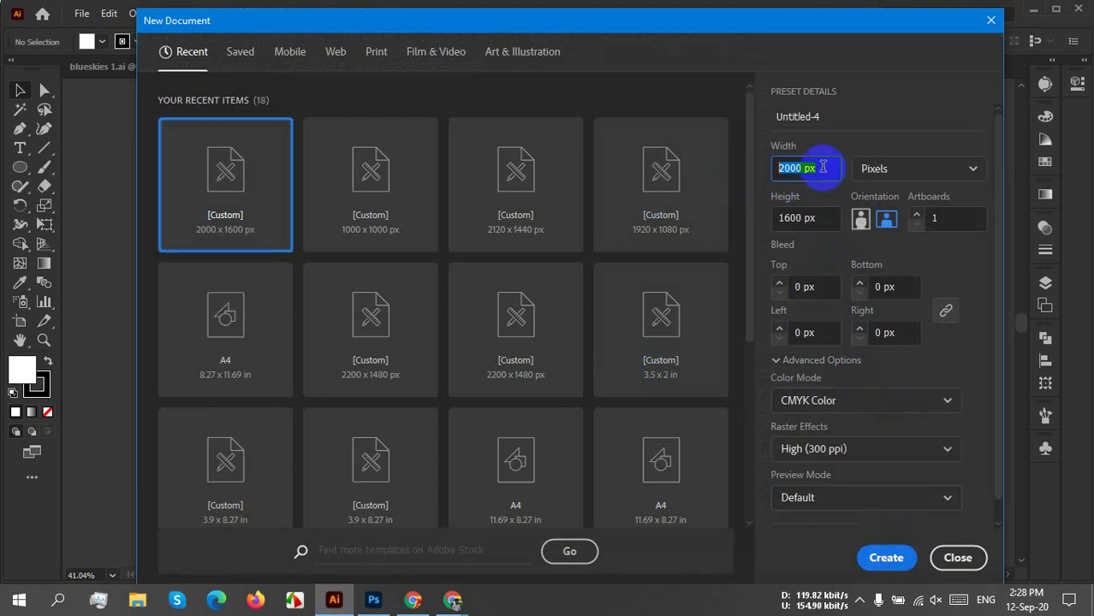
pyautogui.click(825, 217)
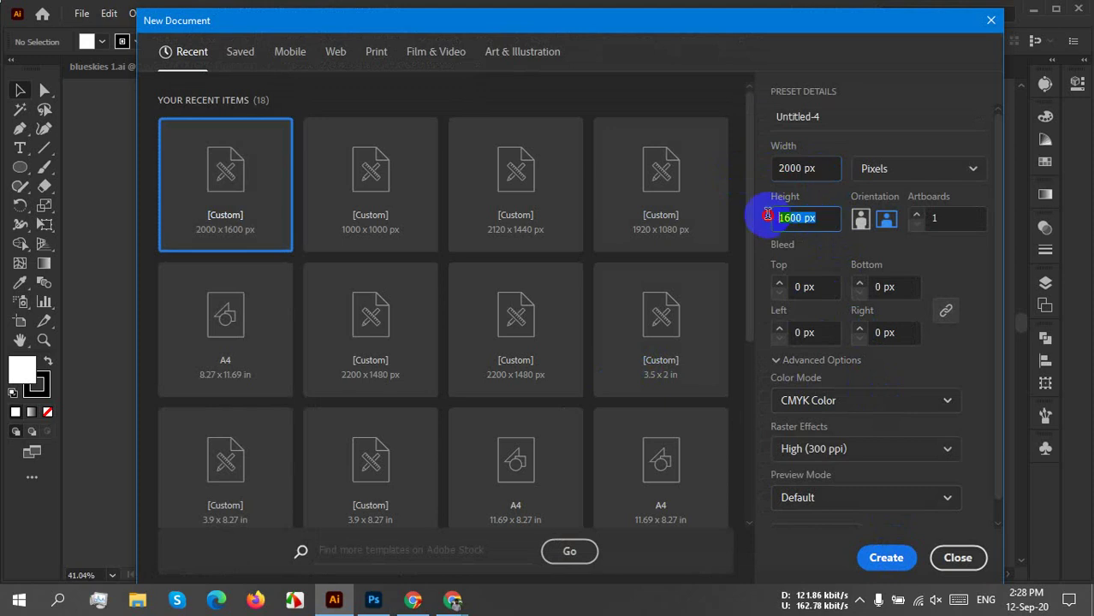
pyautogui.moveTo(768, 215); pyautogui.dragTo(830, 216)
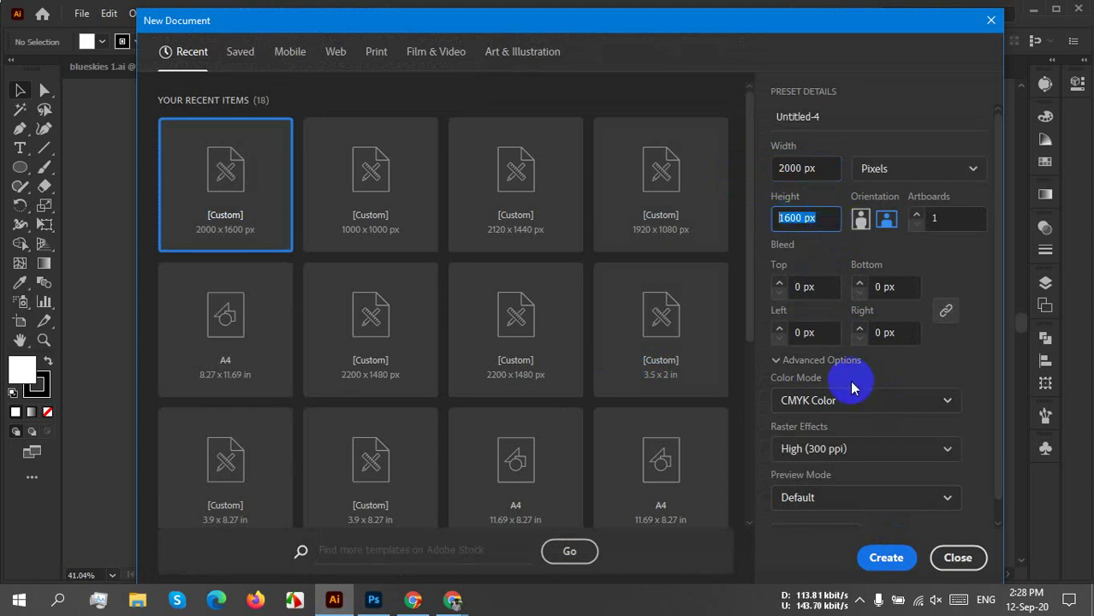
# Try RGB Color as the colour mode, review the raster effects resolutions and return to CMYK Color.
pyautogui.click(899, 401)
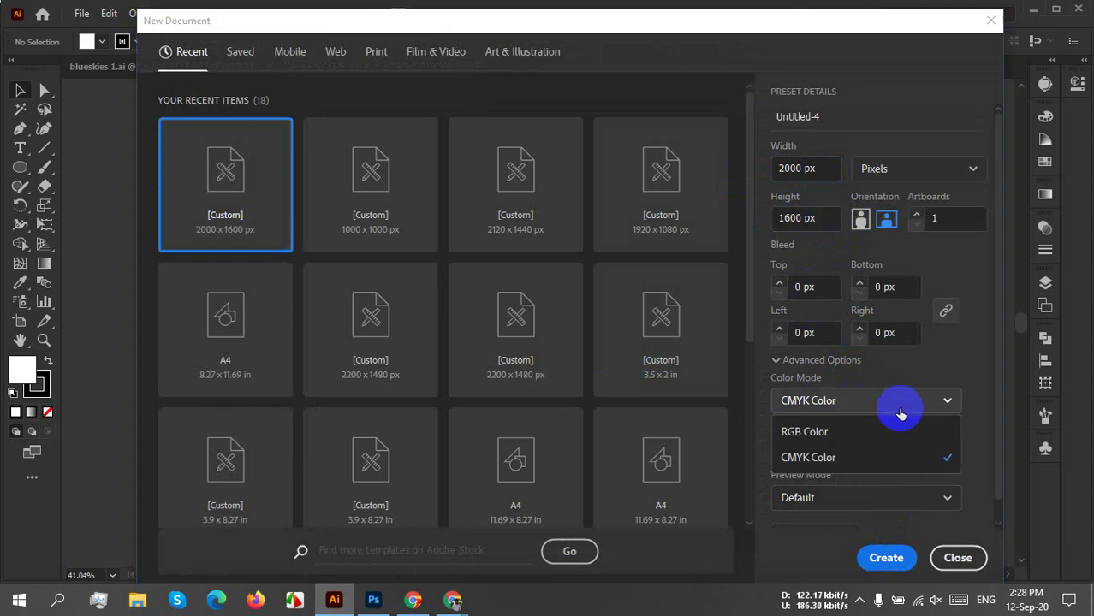
pyautogui.click(819, 432)
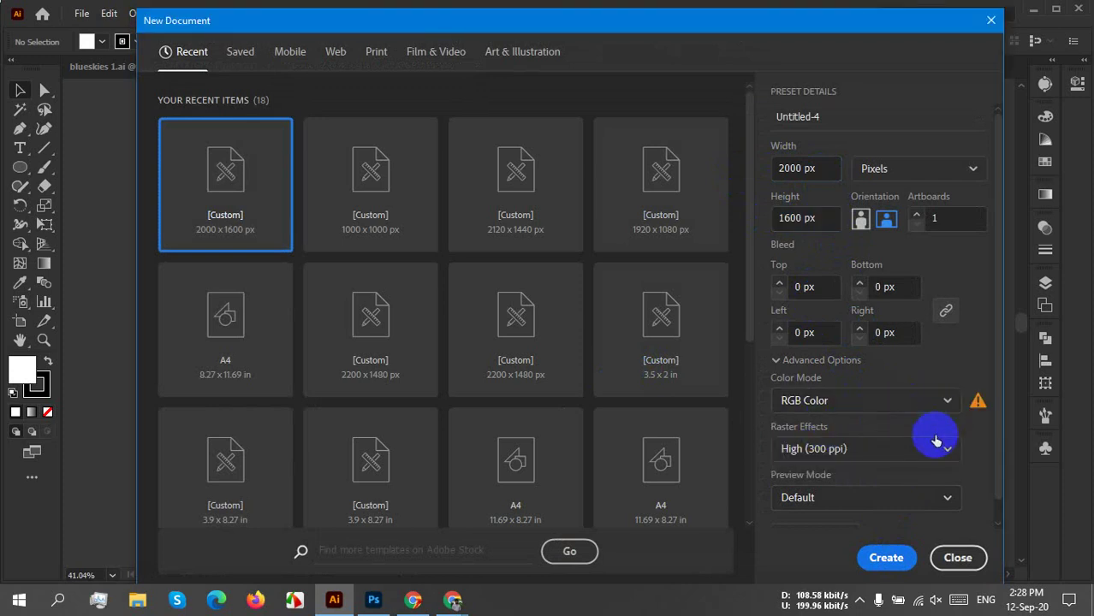
pyautogui.click(879, 451)
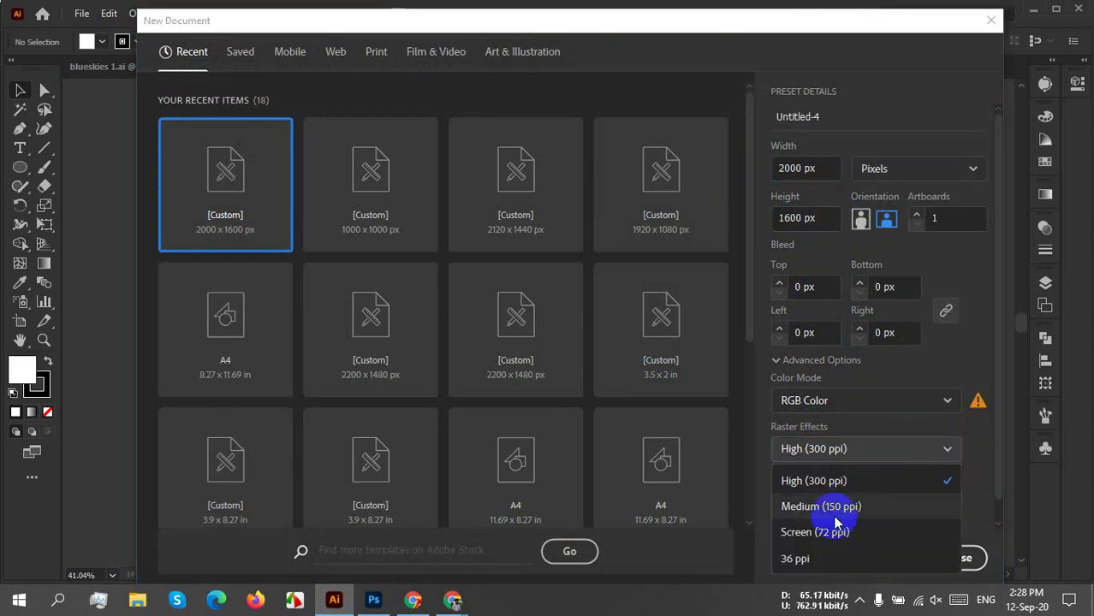
pyautogui.click(899, 412)
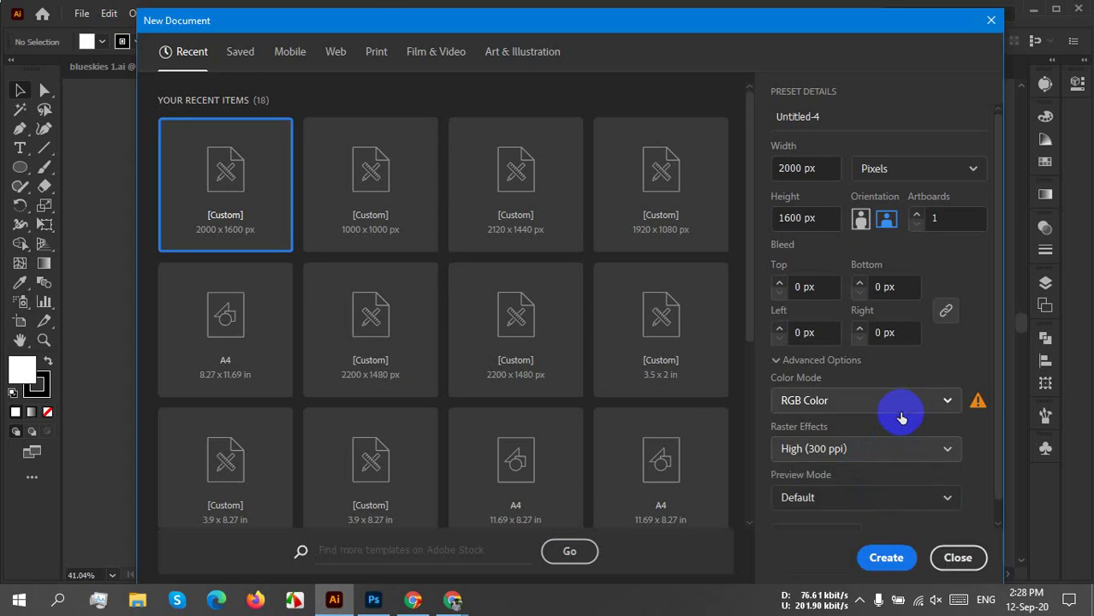
pyautogui.click(899, 404)
pyautogui.click(821, 457)
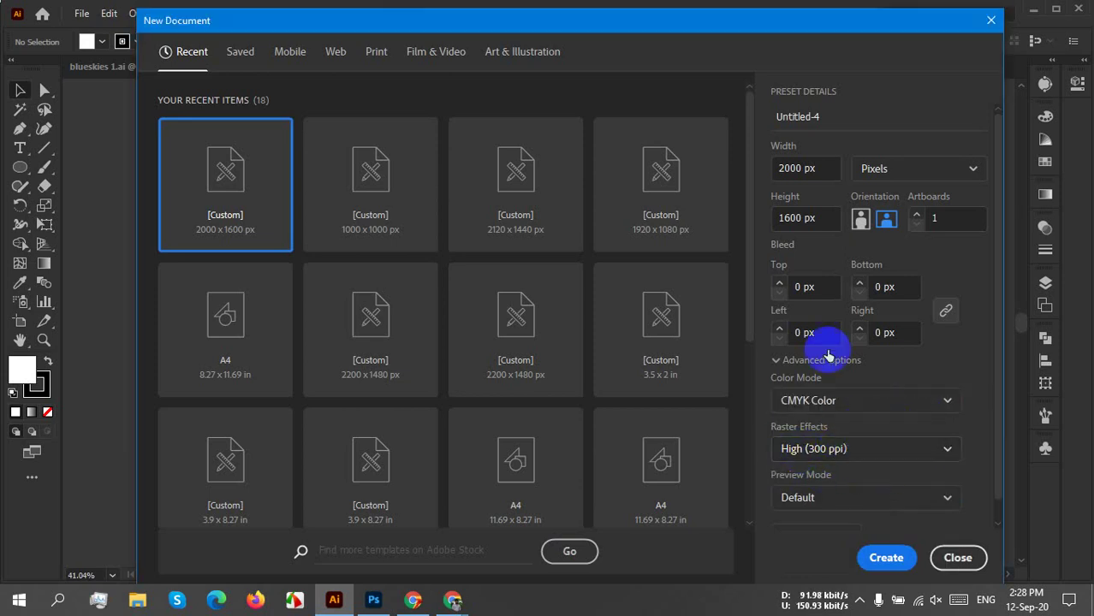
# Switch the new document to portrait orientation, 1600 px wide by 2000 px high.
pyautogui.click(860, 221)
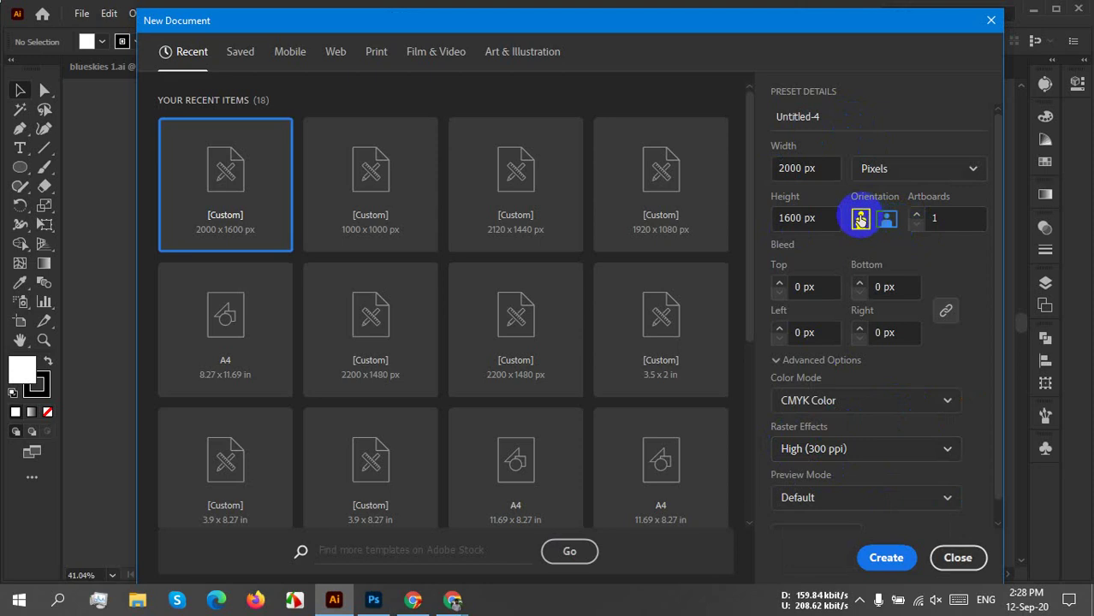
pyautogui.click(886, 221)
pyautogui.click(860, 223)
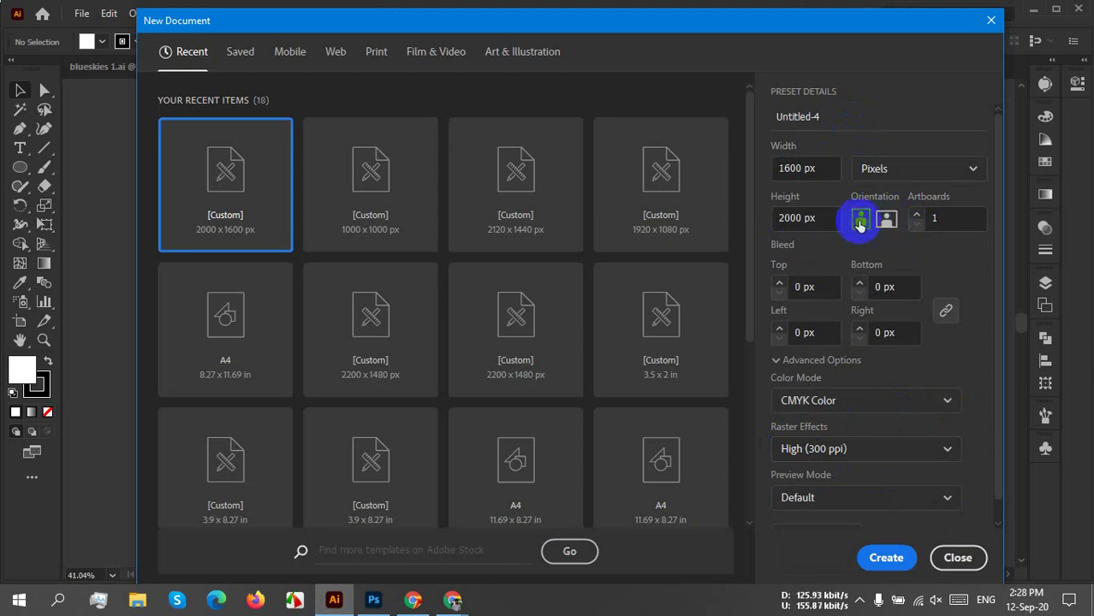
pyautogui.click(795, 163)
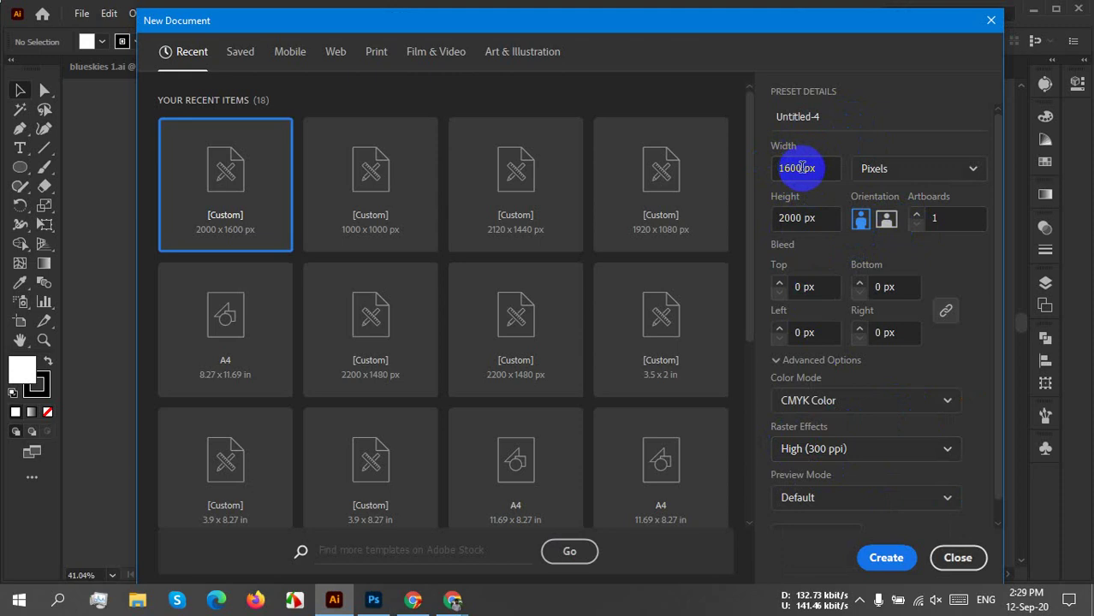
pyautogui.moveTo(823, 166); pyautogui.dragTo(771, 168)
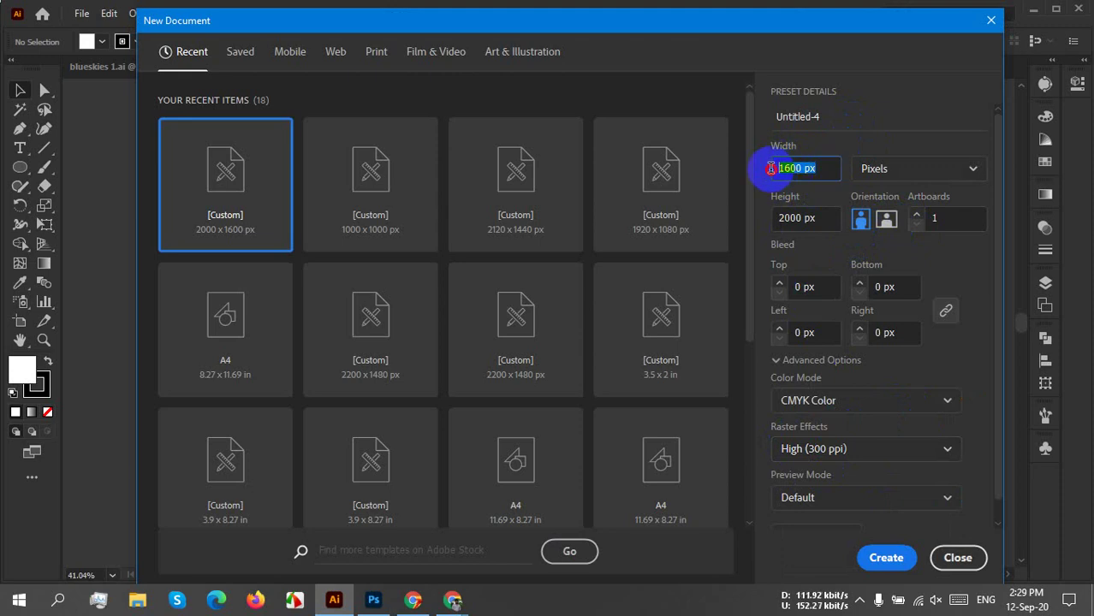
pyautogui.moveTo(824, 215); pyautogui.dragTo(757, 214)
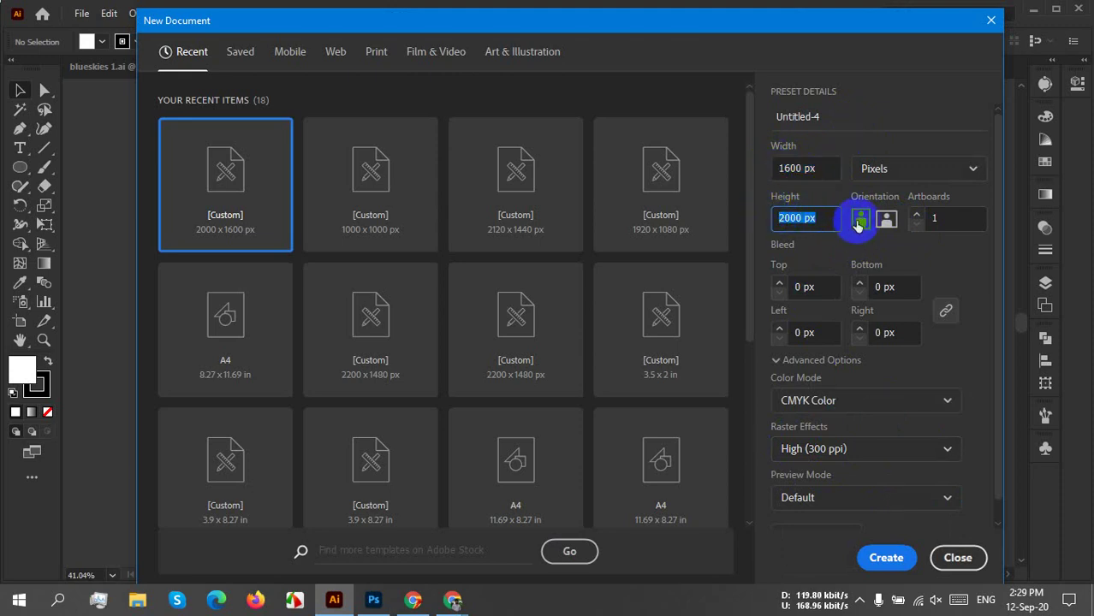
# Name the document "infinity logo design 207" and create it.
pyautogui.click(825, 116)
pyautogui.moveTo(841, 115); pyautogui.dragTo(775, 113)
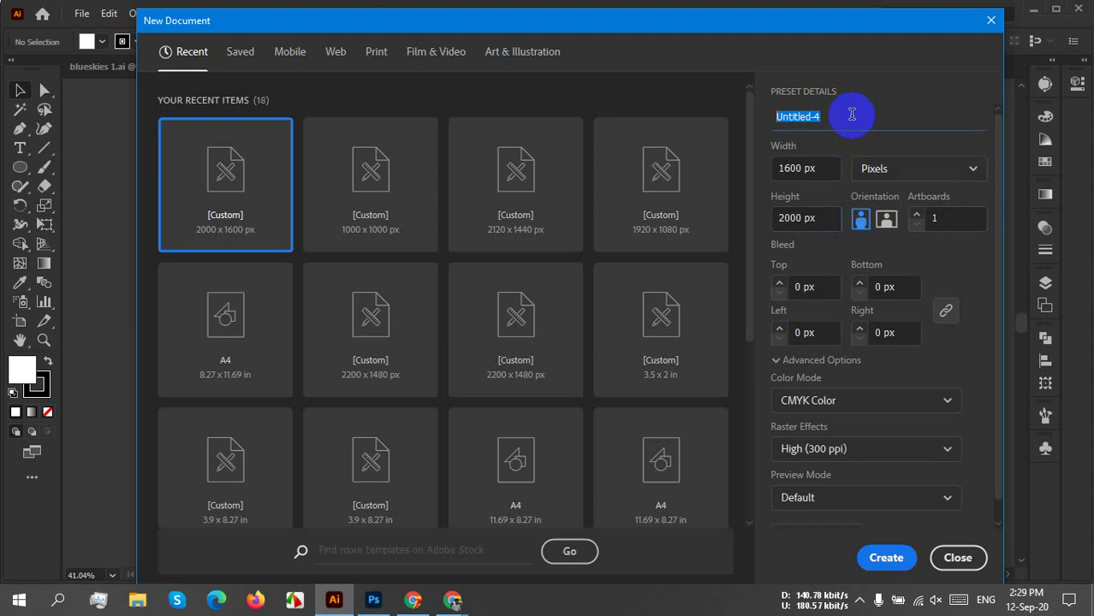
pyautogui.write('inf')
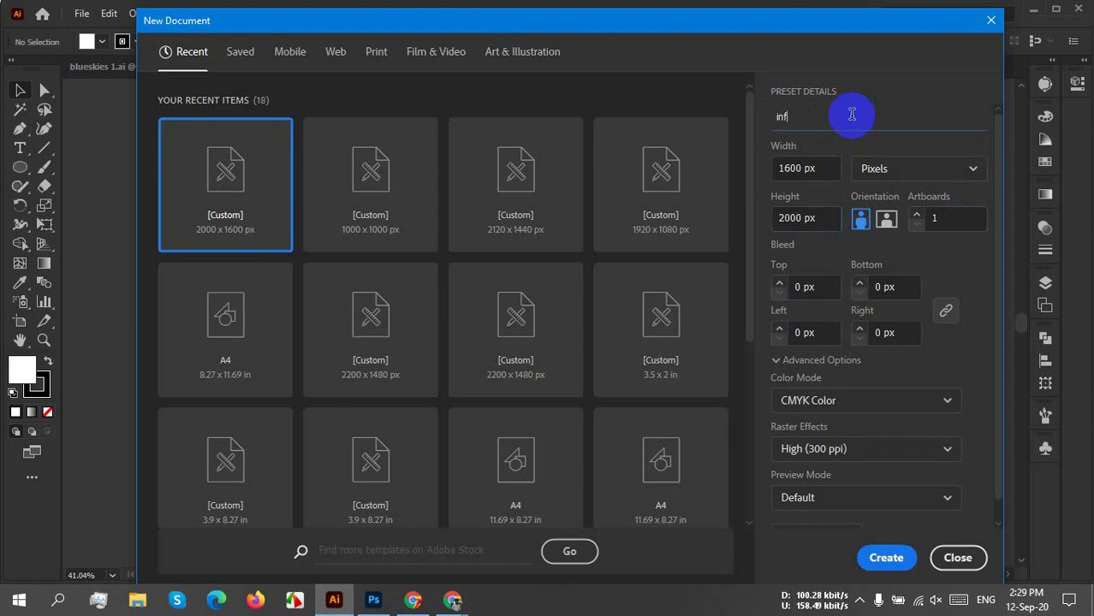
pyautogui.write('inity')
pyautogui.write('logo design ')
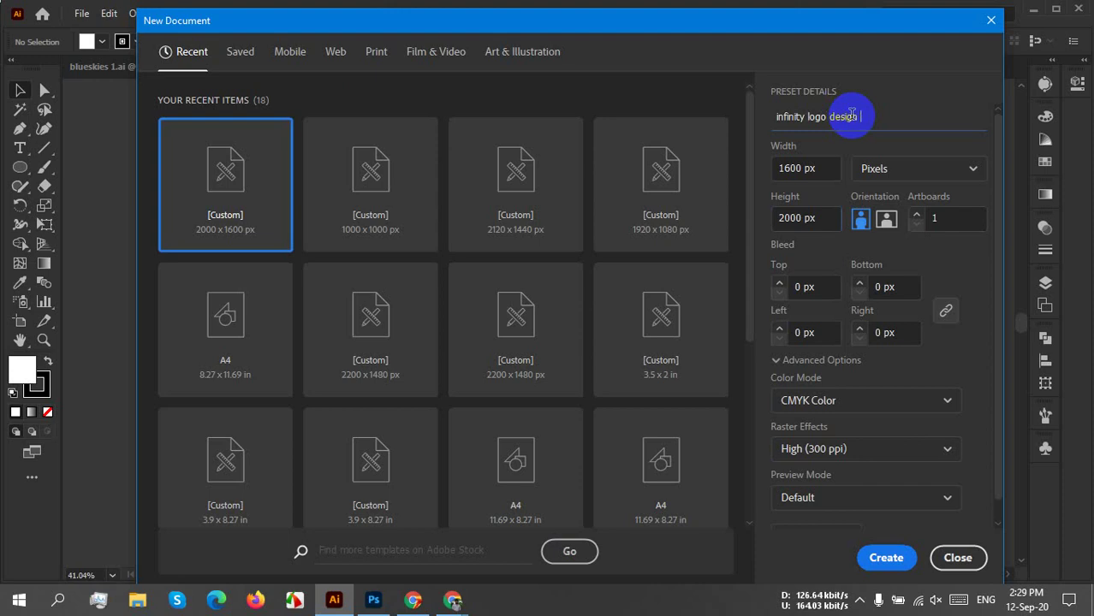
pyautogui.write('207')
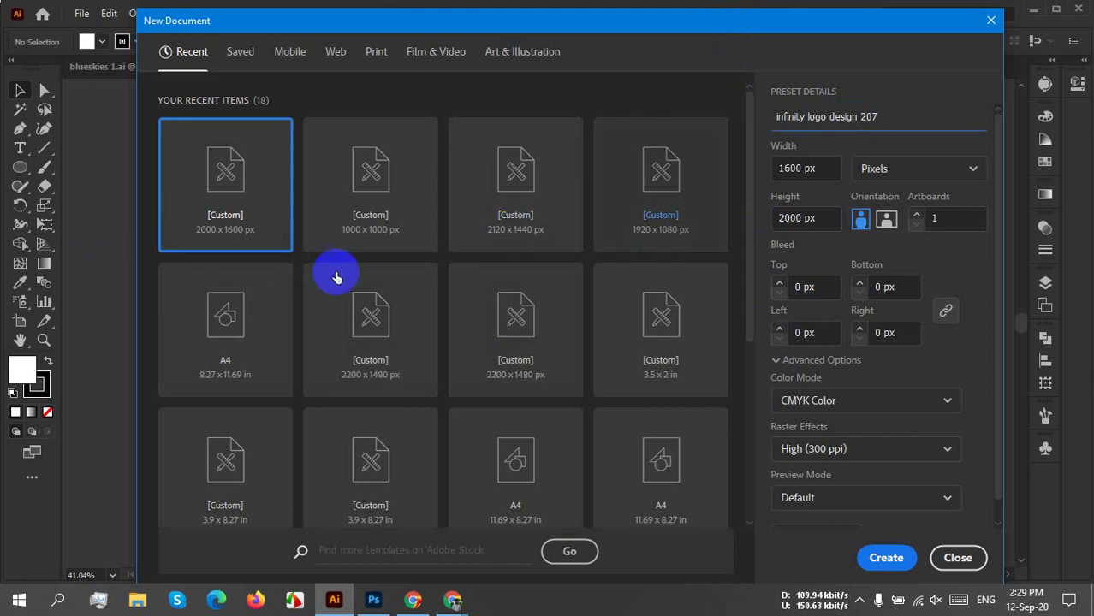
pyautogui.click(862, 562)
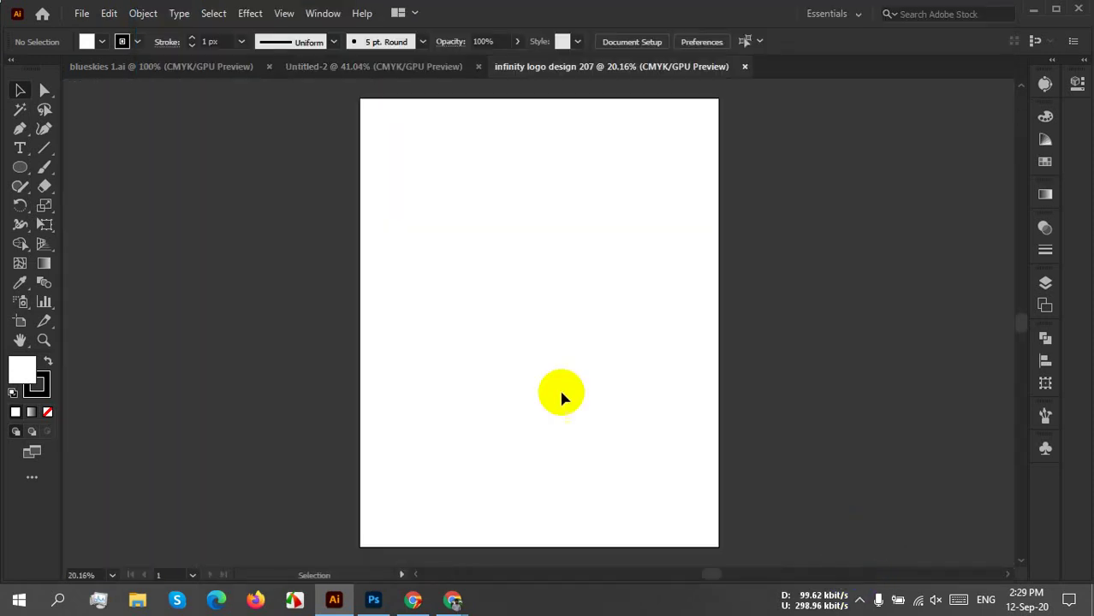
# Draw a perfect circle with the Ellipse Tool in the artboard's upper half, slightly under half the artboard's width.
pyautogui.click(529, 68)
pyautogui.click(323, 188)
pyautogui.click(19, 169)
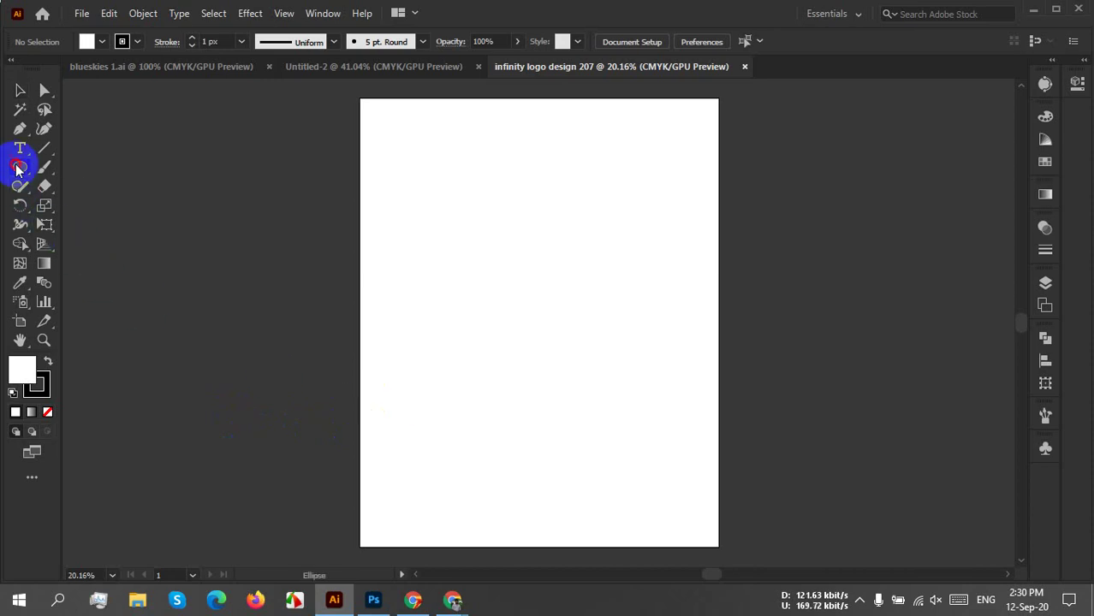
pyautogui.rightClick(19, 169)
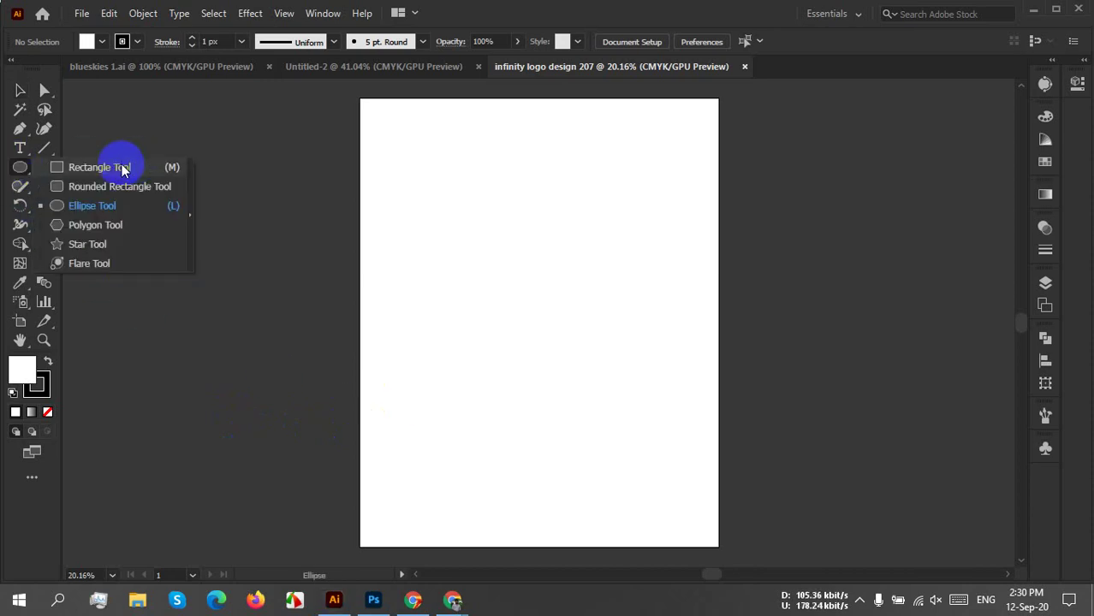
pyautogui.click(67, 168)
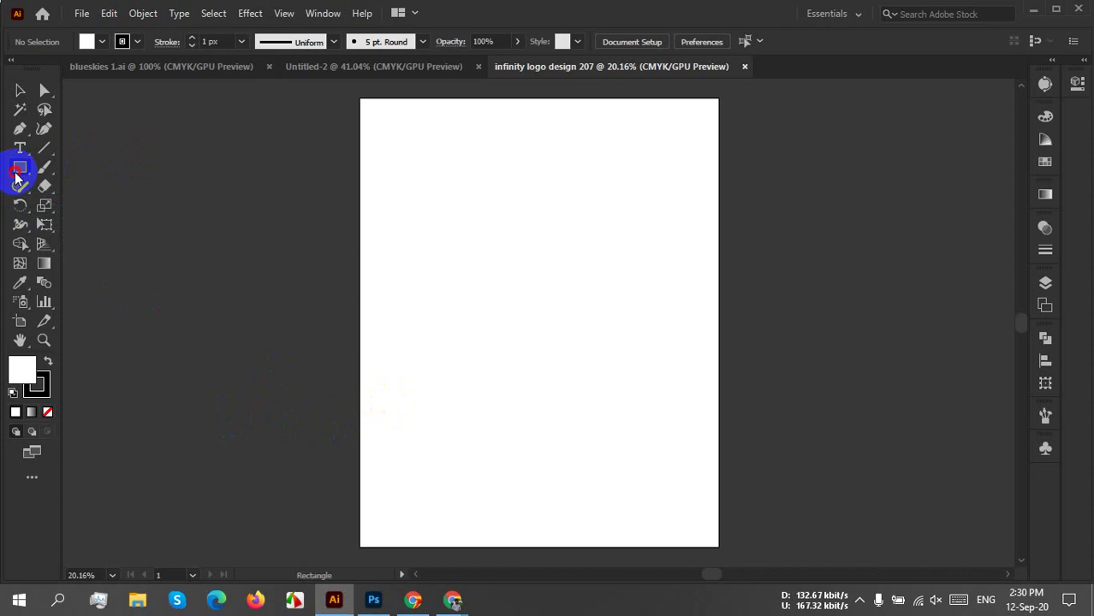
pyautogui.rightClick(18, 170)
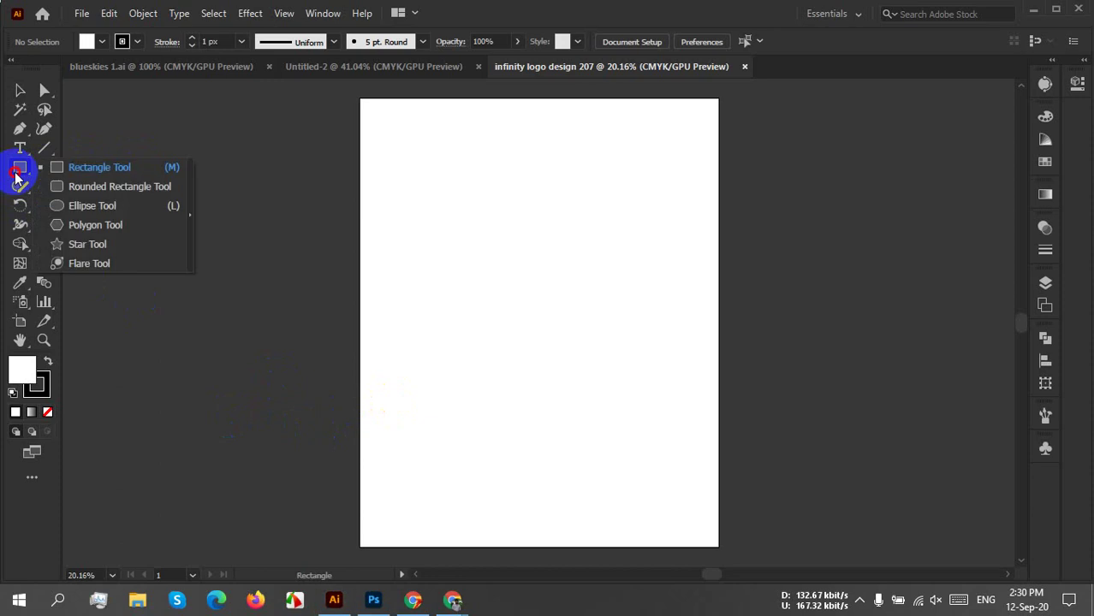
pyautogui.click(79, 206)
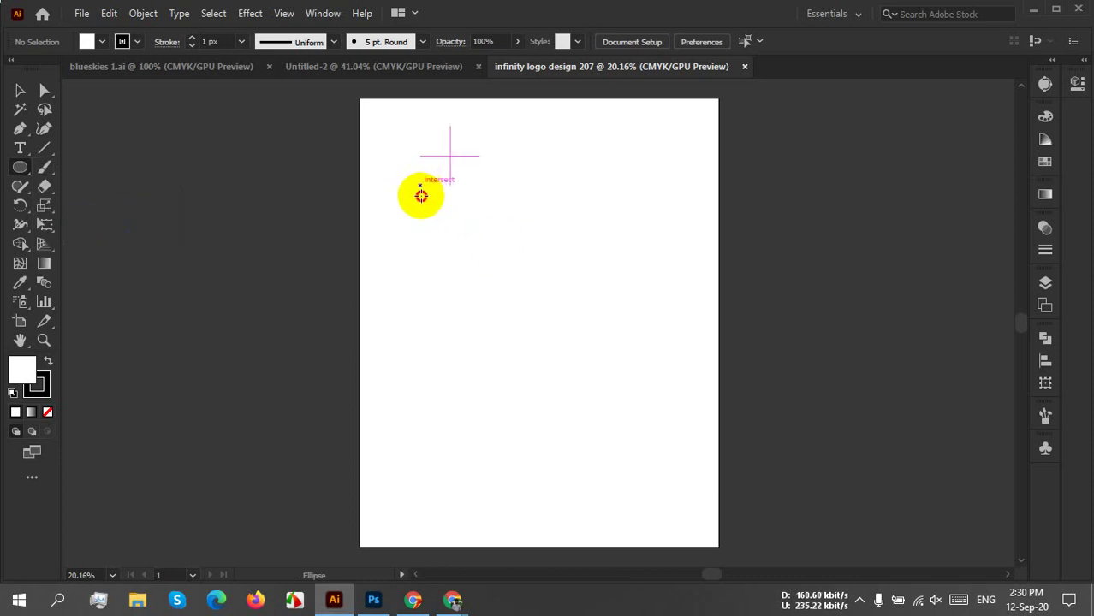
pyautogui.moveTo(420, 192); pyautogui.dragTo(497, 300)
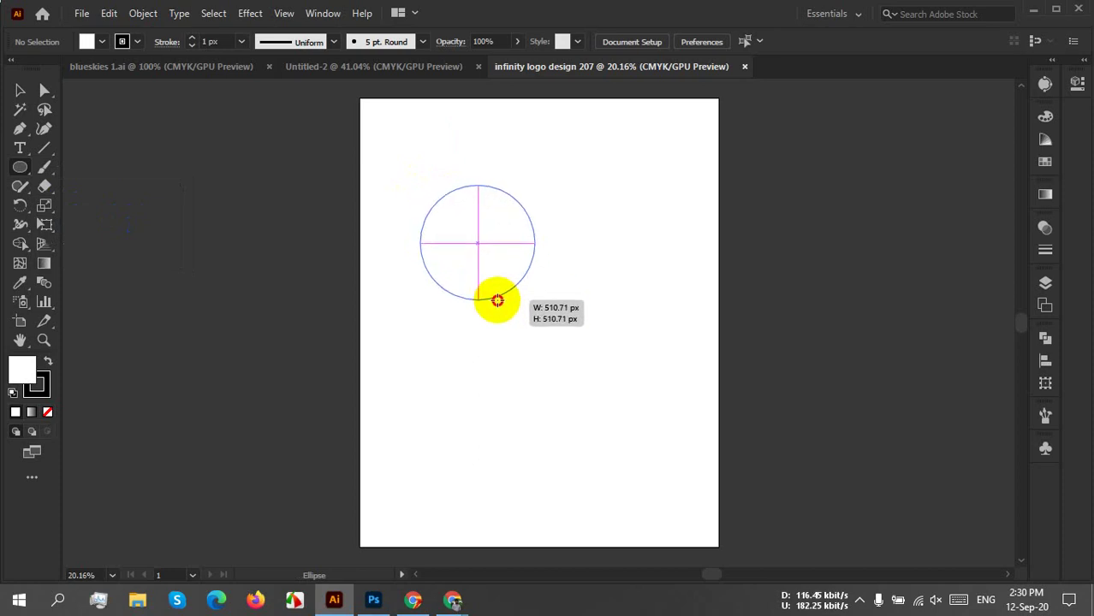
pyautogui.moveTo(498, 299); pyautogui.dragTo(505, 350)
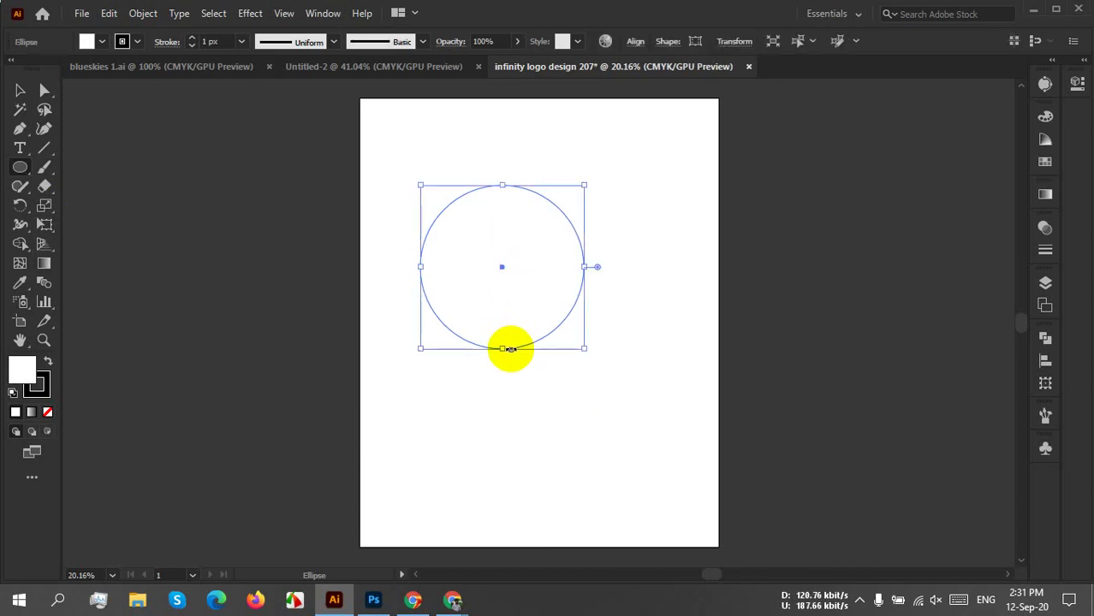
# Move the circle so that it straddles the artboard's left edge, and deselect it.
pyautogui.click(20, 92)
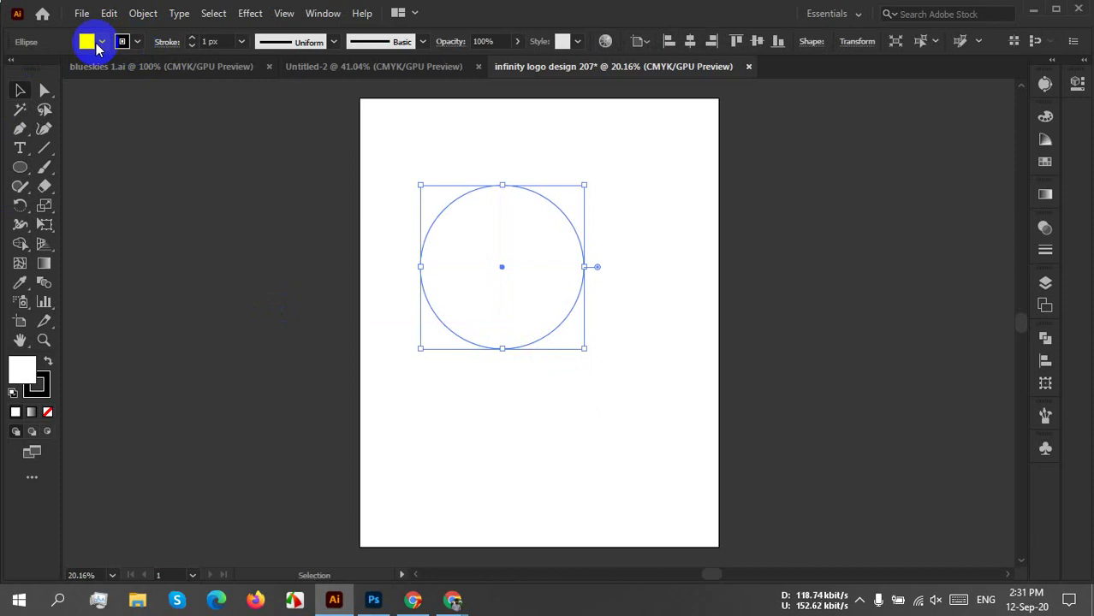
pyautogui.click(592, 252)
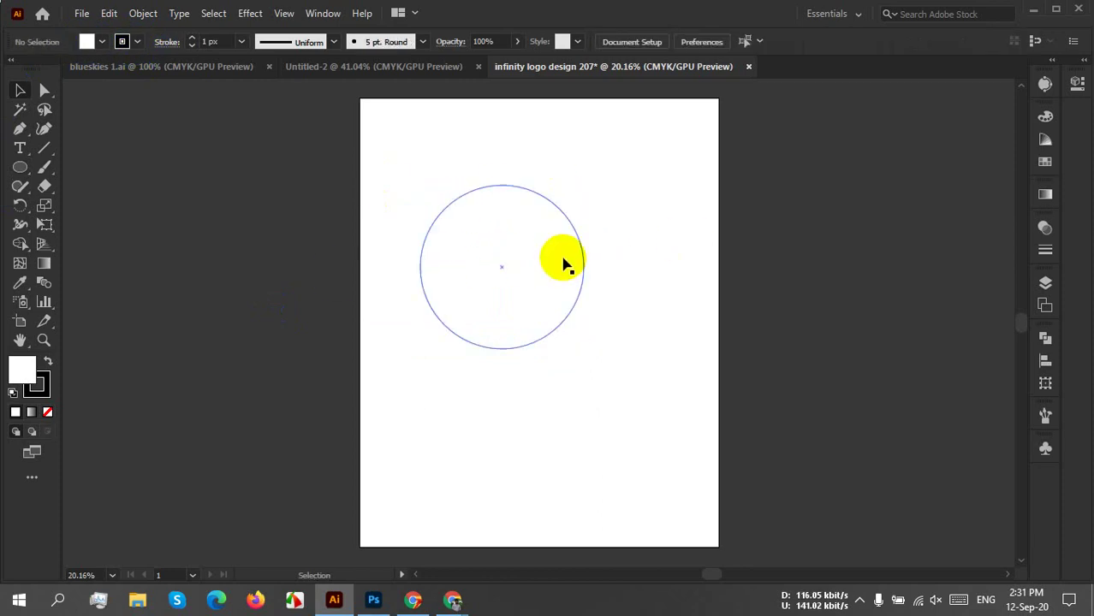
pyautogui.moveTo(505, 277); pyautogui.dragTo(367, 286)
pyautogui.click(507, 286)
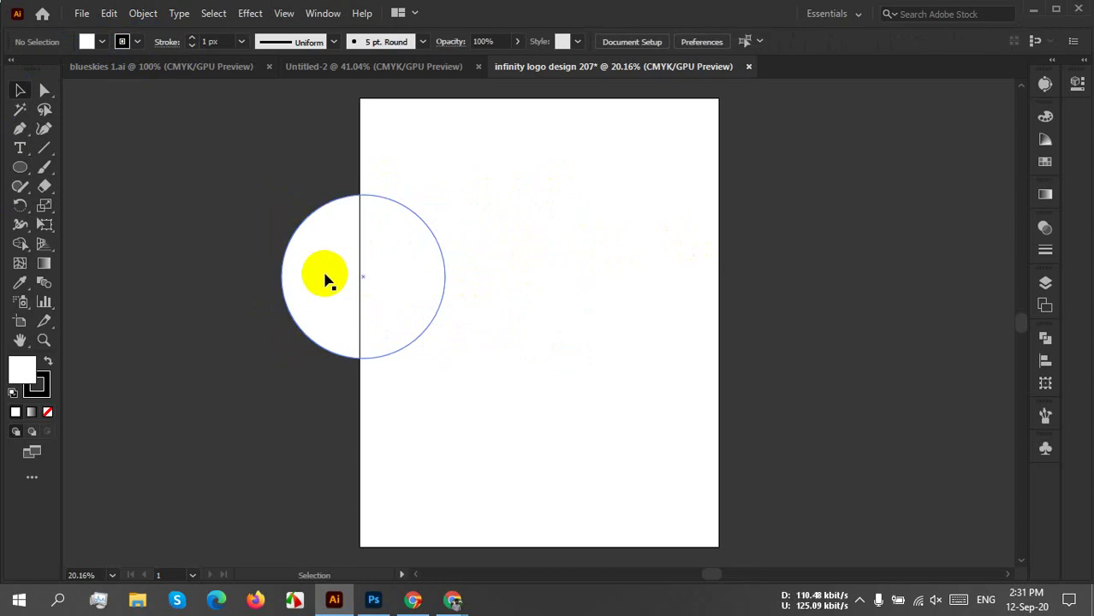
pyautogui.scroll(2, 325, 280)
pyautogui.scroll(-1, 361, 251)
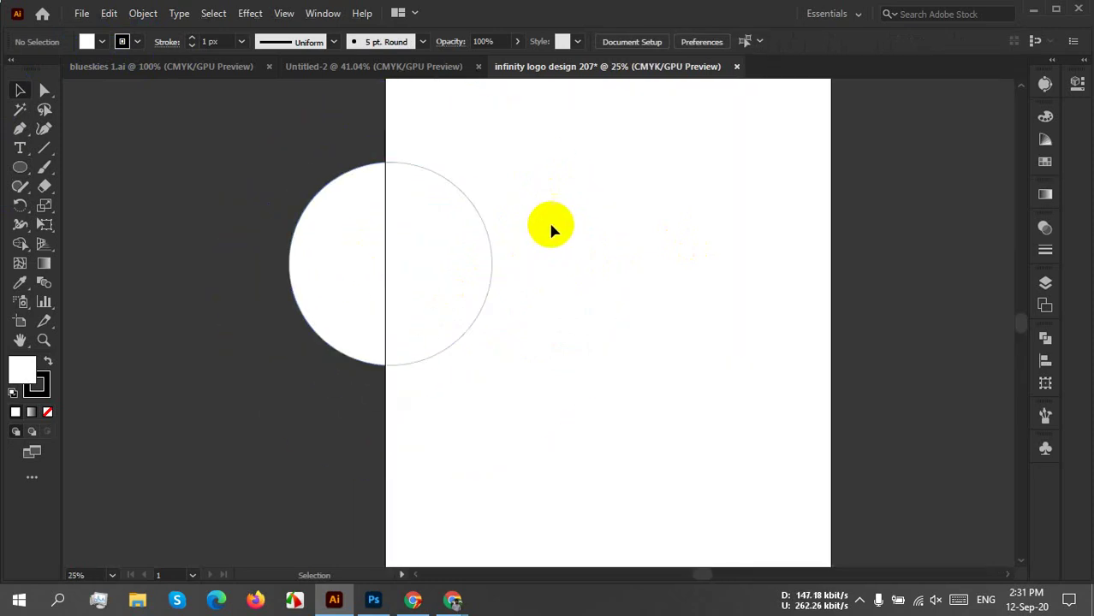
# Set the circle's fill to None and move the circle by its outline to the upper middle of the artboard.
pyautogui.click(432, 246)
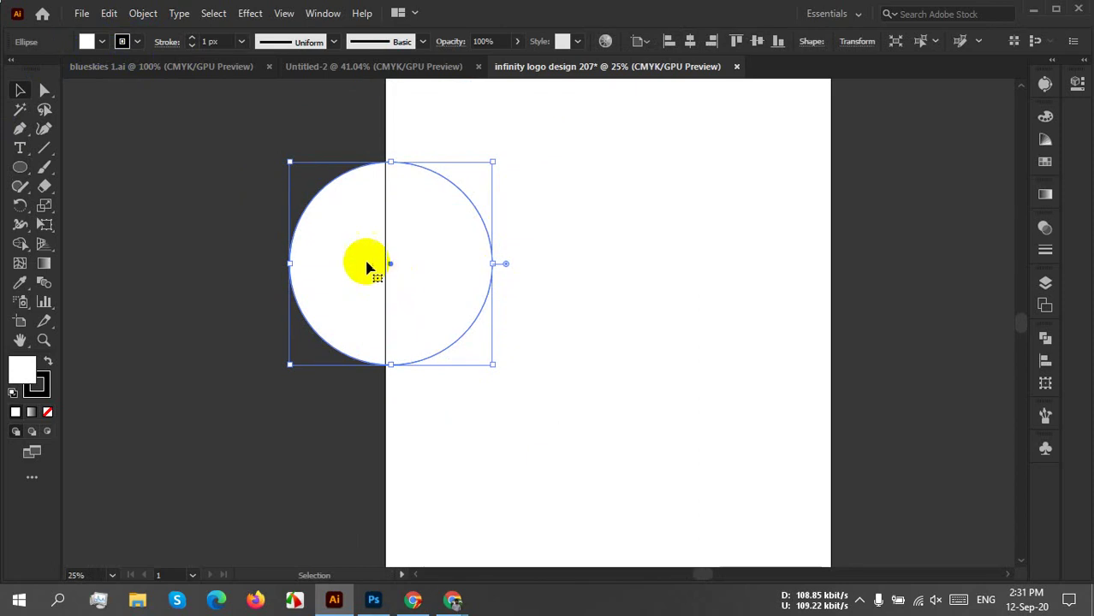
pyautogui.click(107, 44)
pyautogui.click(8, 73)
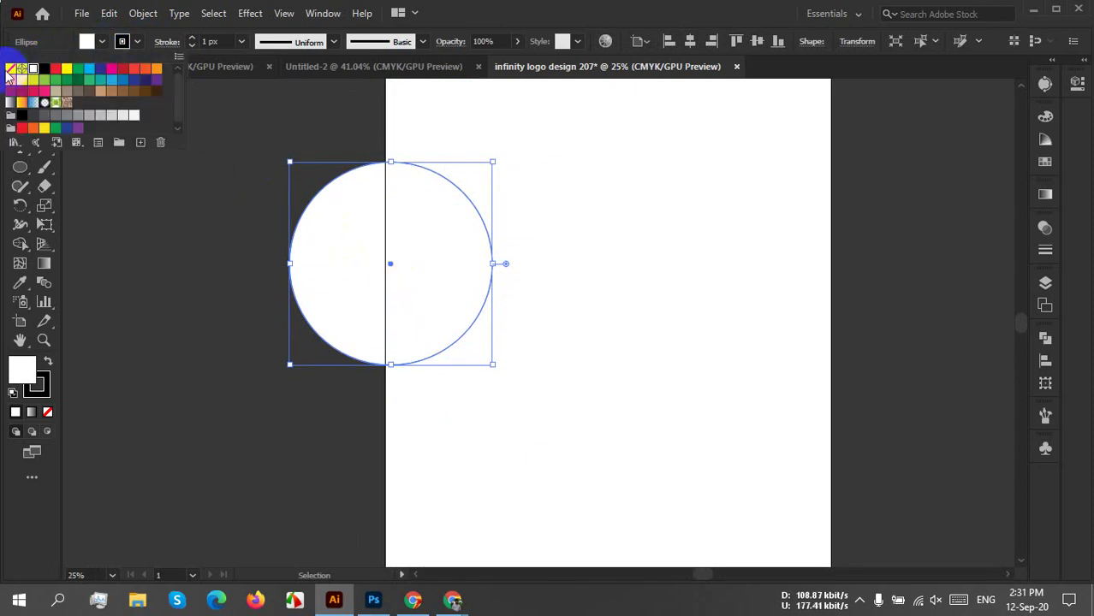
pyautogui.click(11, 68)
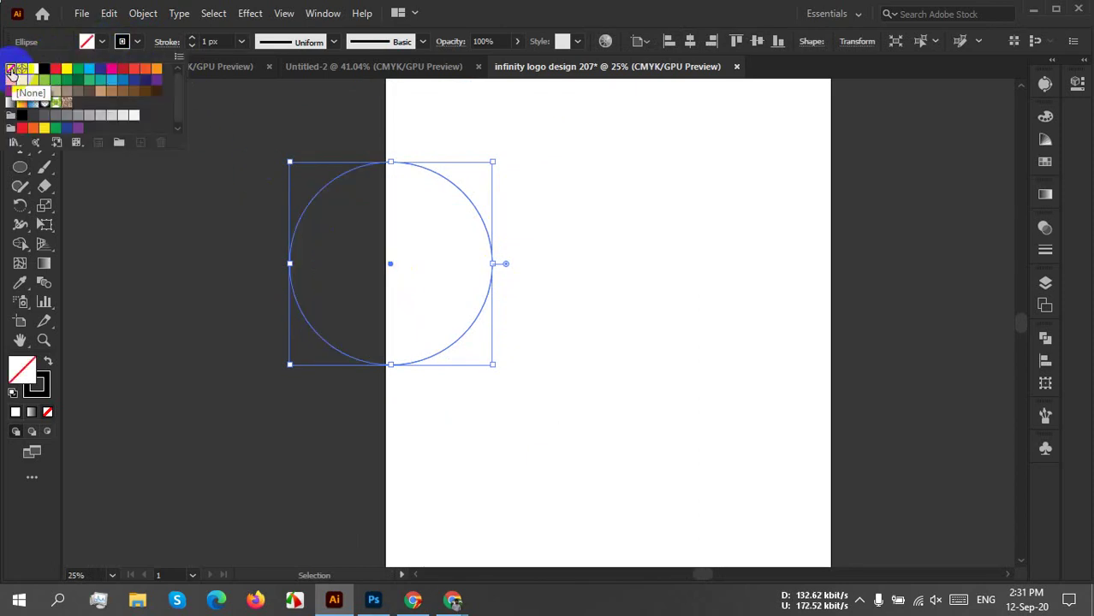
pyautogui.click(606, 215)
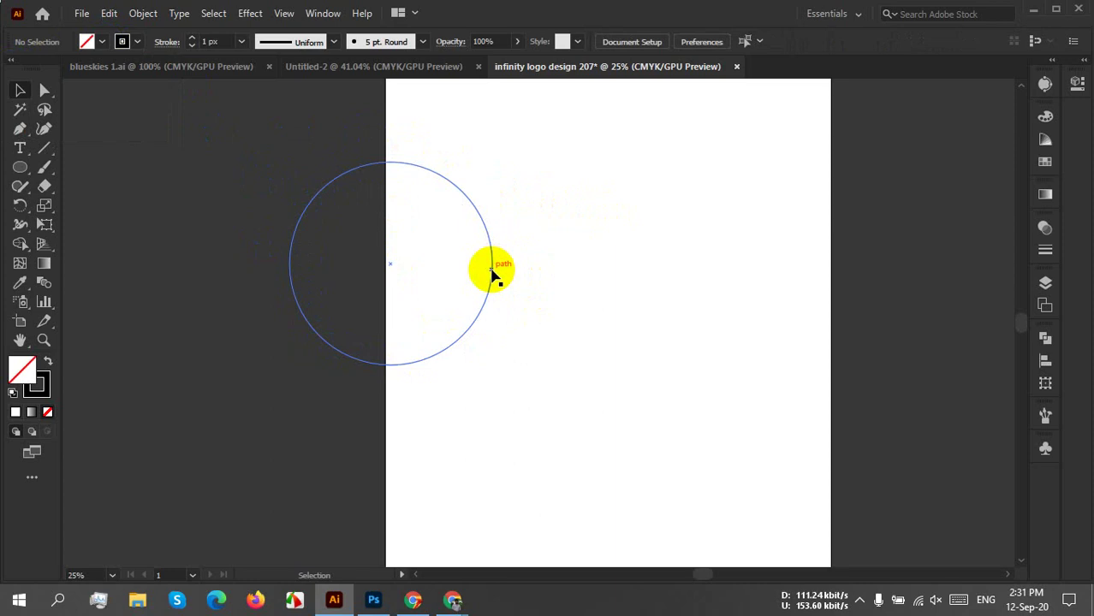
pyautogui.moveTo(492, 270); pyautogui.dragTo(711, 246)
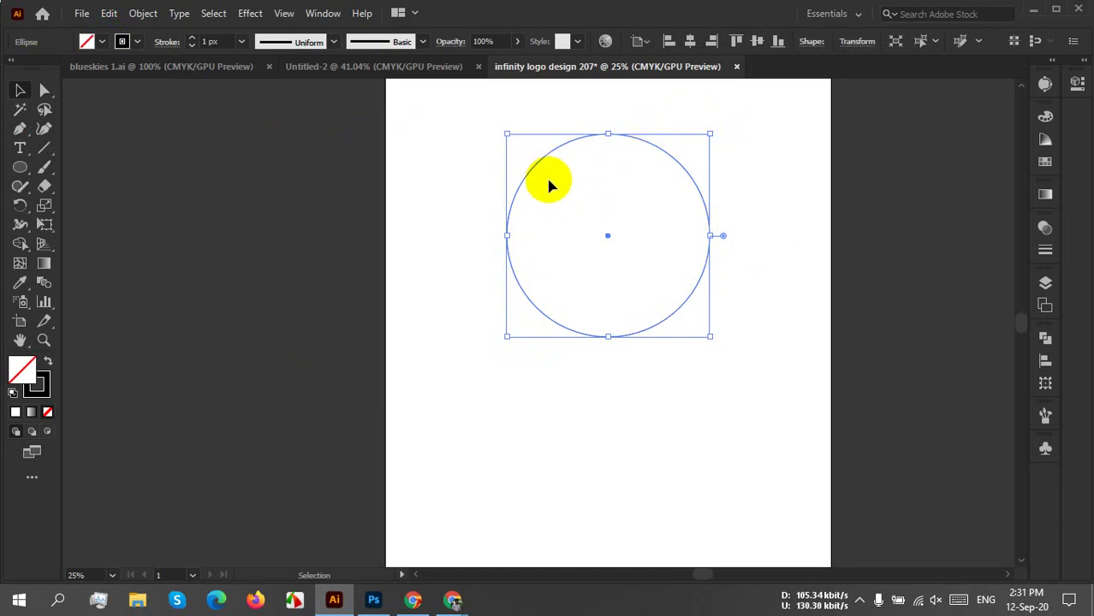
# Move the circle slightly upward on the artboard, keeping its horizontal position, and deselect it.
pyautogui.moveTo(455, 122); pyautogui.dragTo(766, 381)
pyautogui.moveTo(625, 224); pyautogui.dragTo(930, 384)
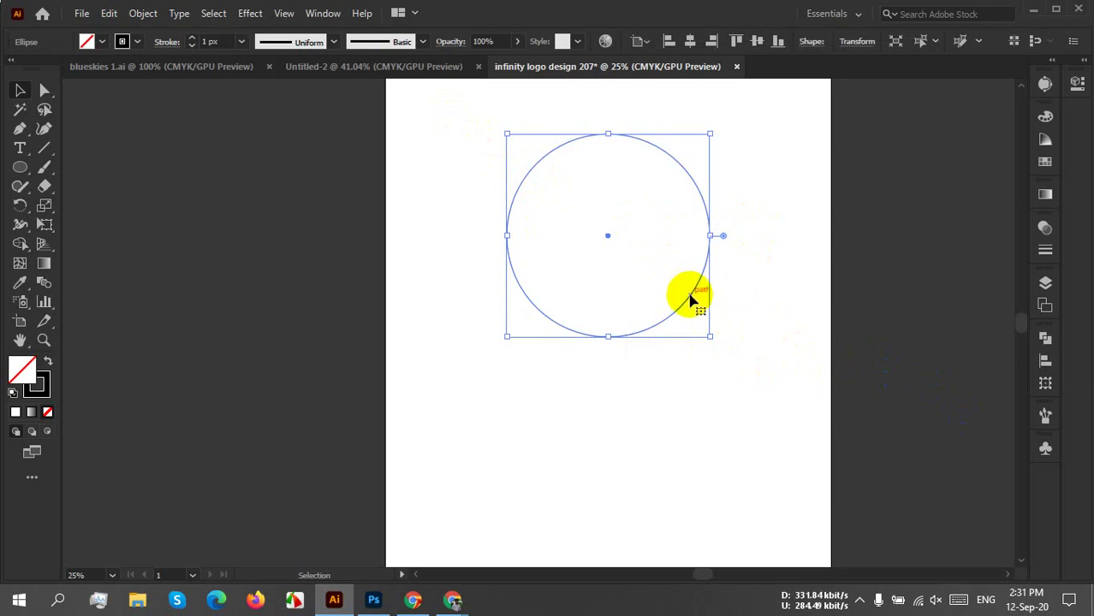
pyautogui.moveTo(690, 296)
pyautogui.mouseDown()
pyautogui.moveTo(749, 374)
pyautogui.moveTo(667, 246)
pyautogui.moveTo(686, 286)
pyautogui.moveTo(591, 283)
pyautogui.moveTo(742, 290)
pyautogui.moveTo(647, 286)
pyautogui.moveTo(740, 288)
pyautogui.moveTo(659, 282)
pyautogui.moveTo(692, 285)
pyautogui.mouseUp()
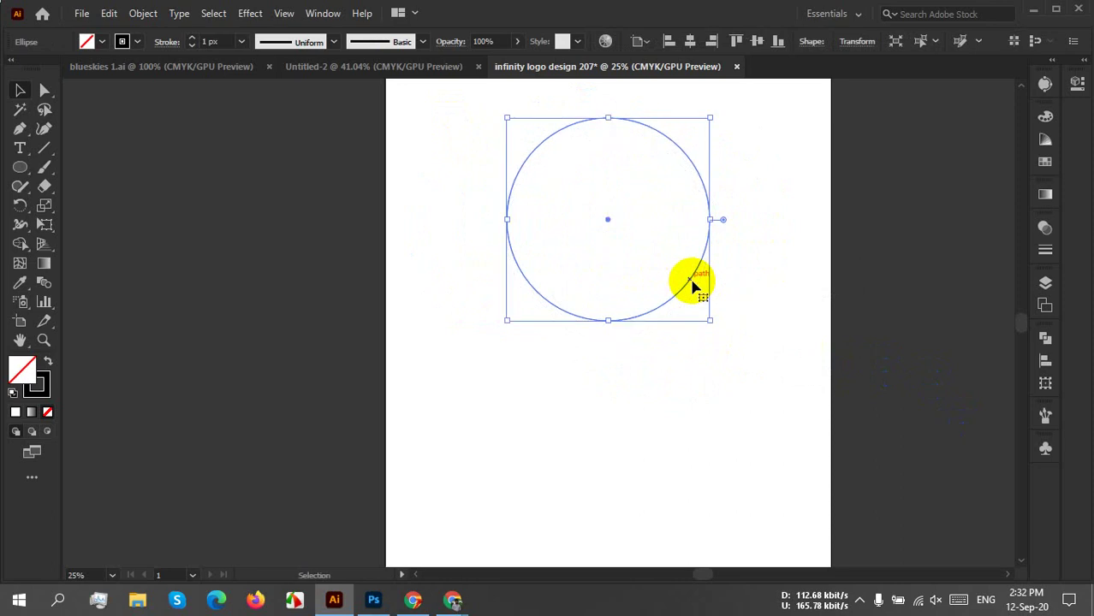
pyautogui.click(791, 229)
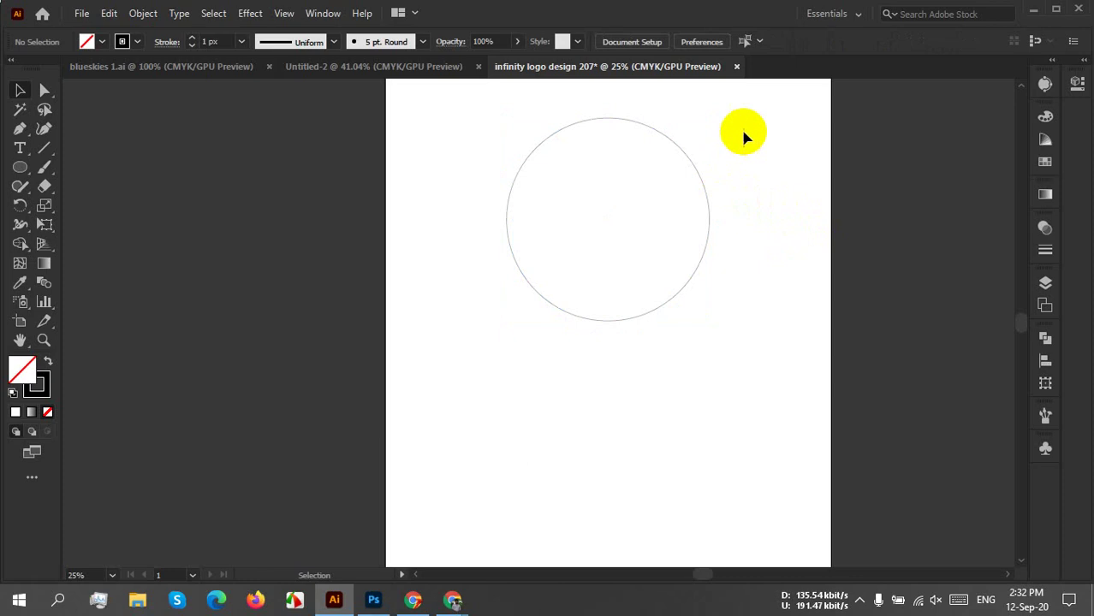
# Select the circle and copy it to the clipboard.
pyautogui.moveTo(745, 134); pyautogui.dragTo(542, 342)
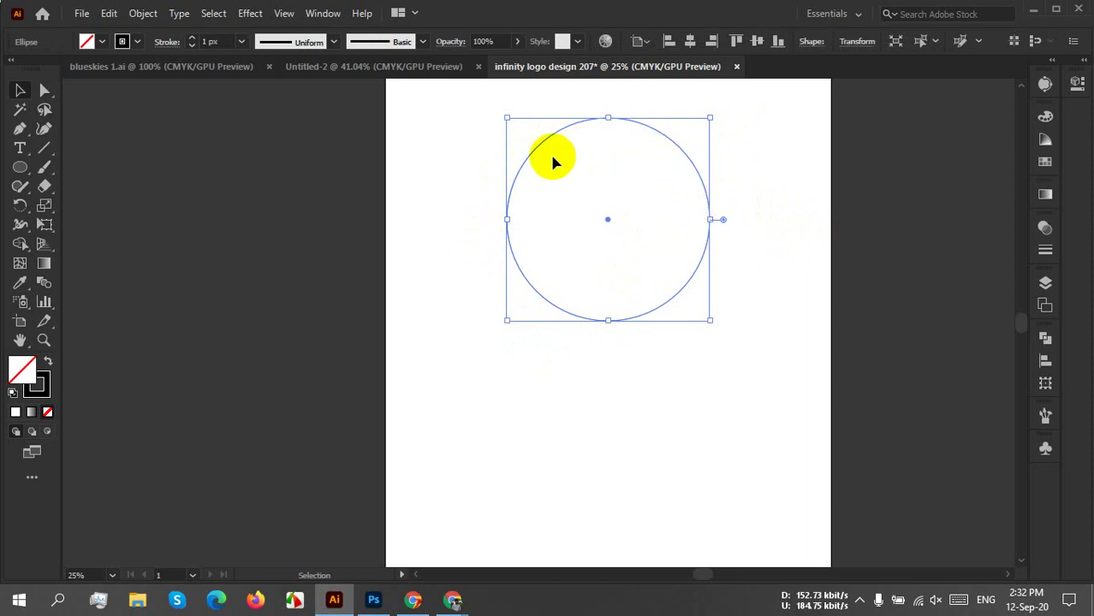
pyautogui.click(109, 14)
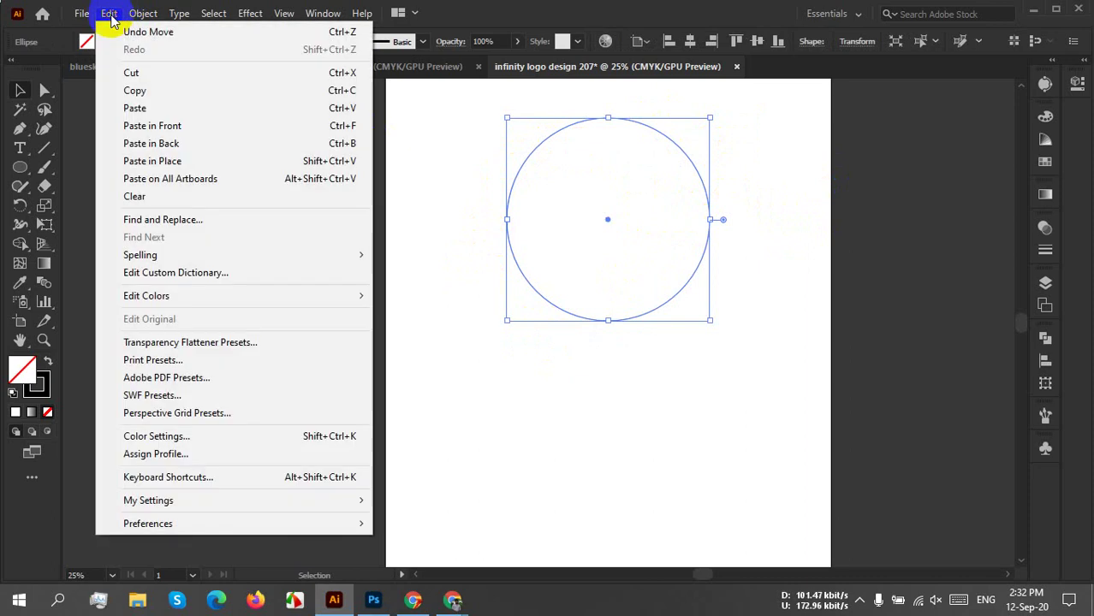
pyautogui.click(194, 87)
# Try pasting the copied circle in place and moving the duplicate down and right across the artboard's edge, and undo both.
pyautogui.click(109, 13)
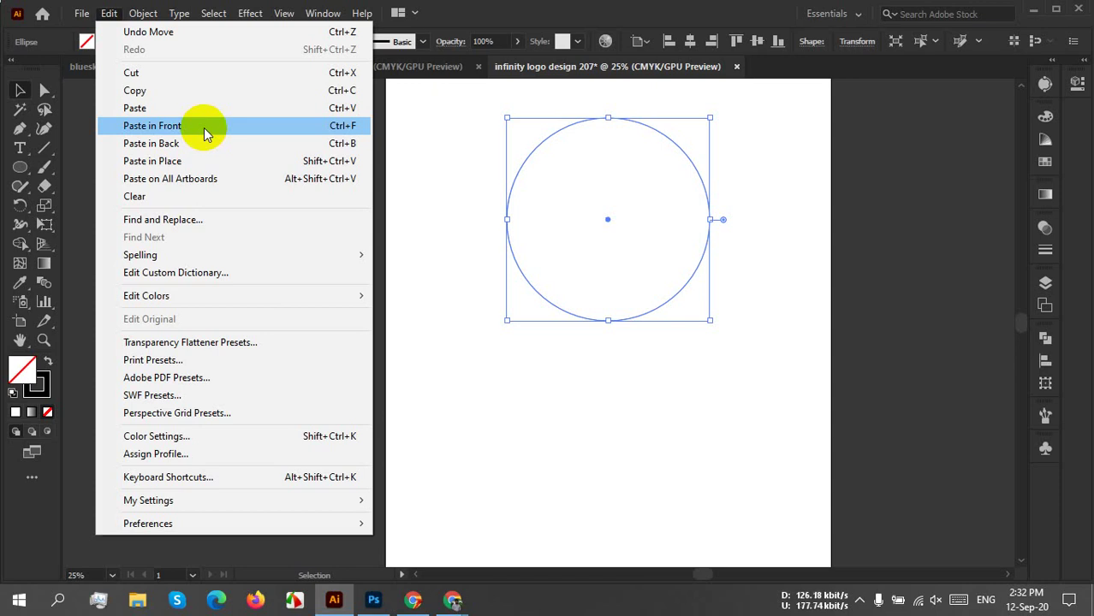
pyautogui.click(146, 162)
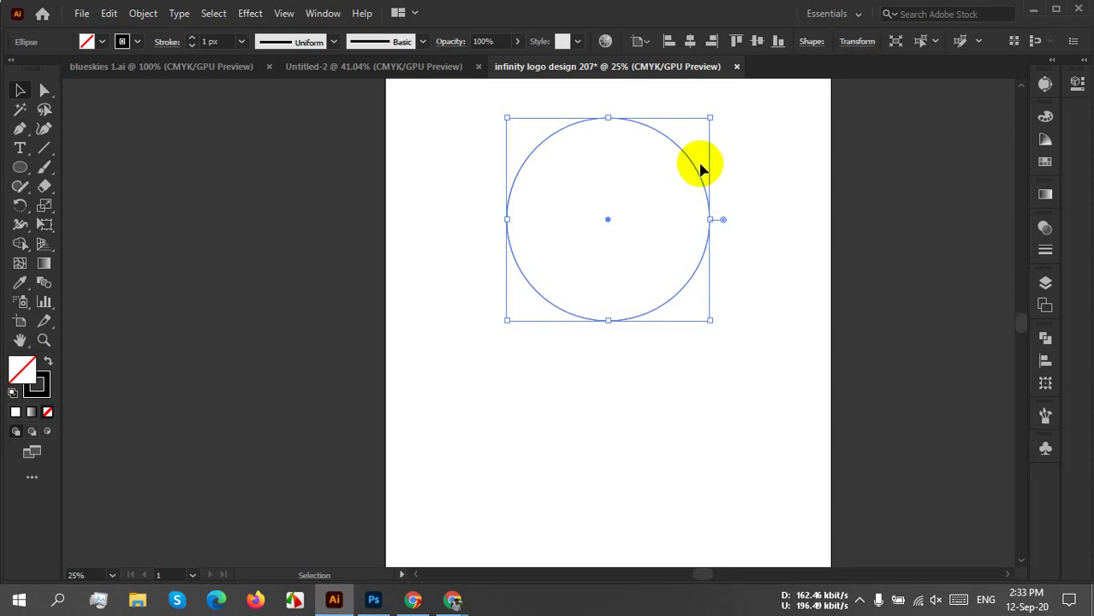
pyautogui.moveTo(703, 177); pyautogui.dragTo(838, 257)
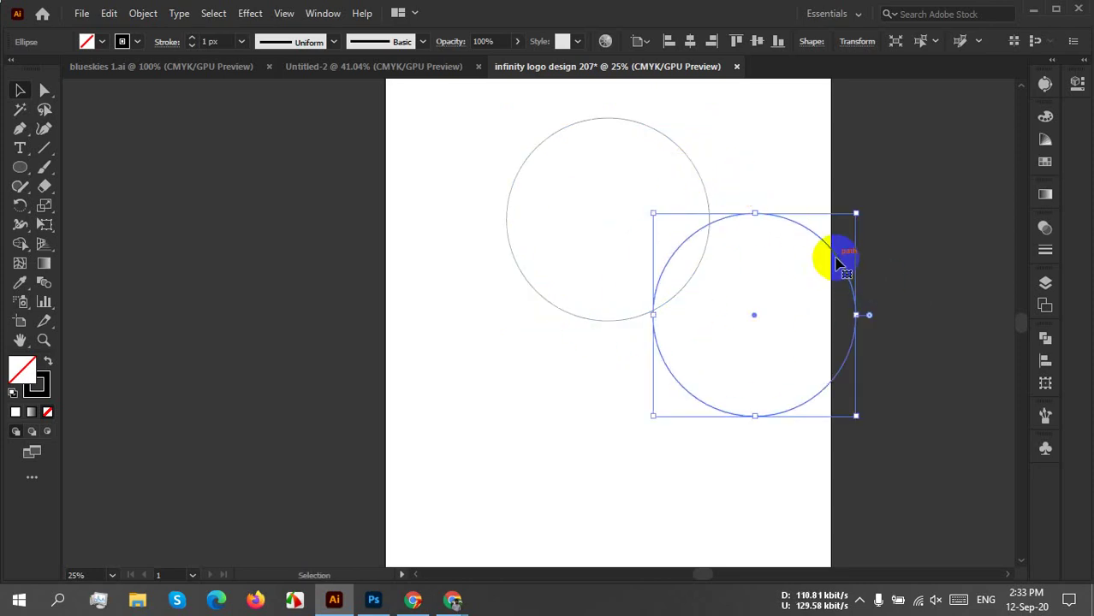
pyautogui.hotkey('ctrl', 'z')
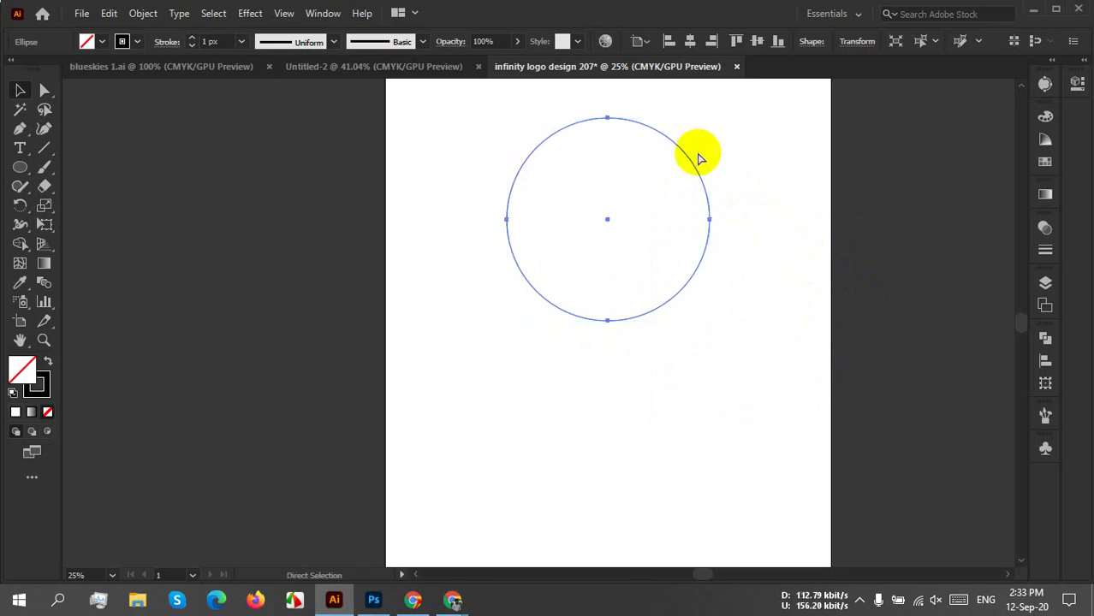
# Try copying the circle, pasting it in place and shrinking the duplicate about its centre into a small concentric circle, and undo the scaling.
pyautogui.click(108, 13)
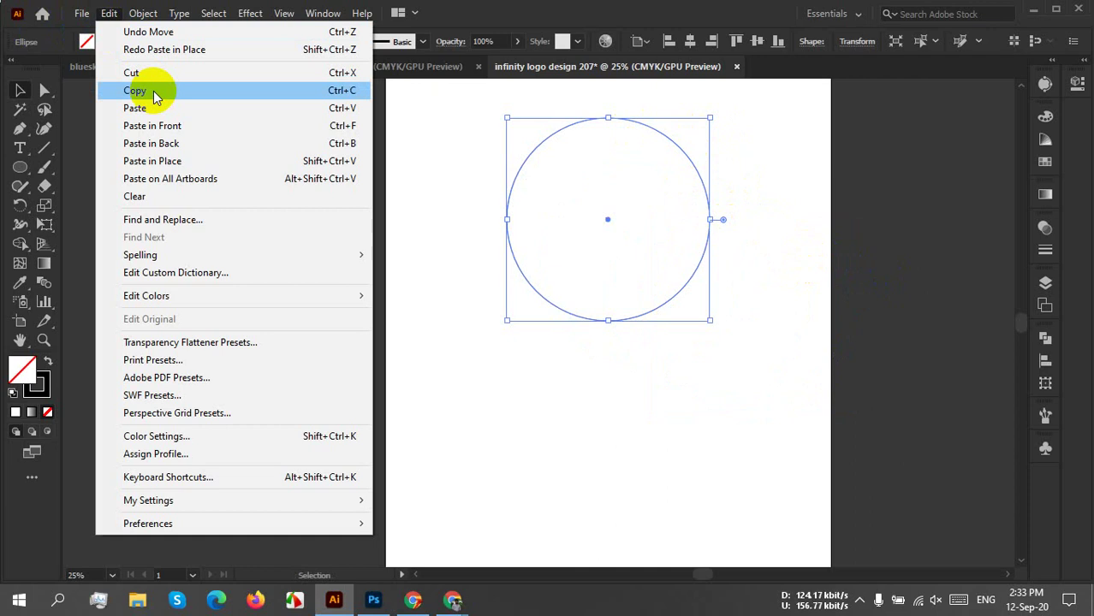
pyautogui.click(154, 91)
pyautogui.click(108, 12)
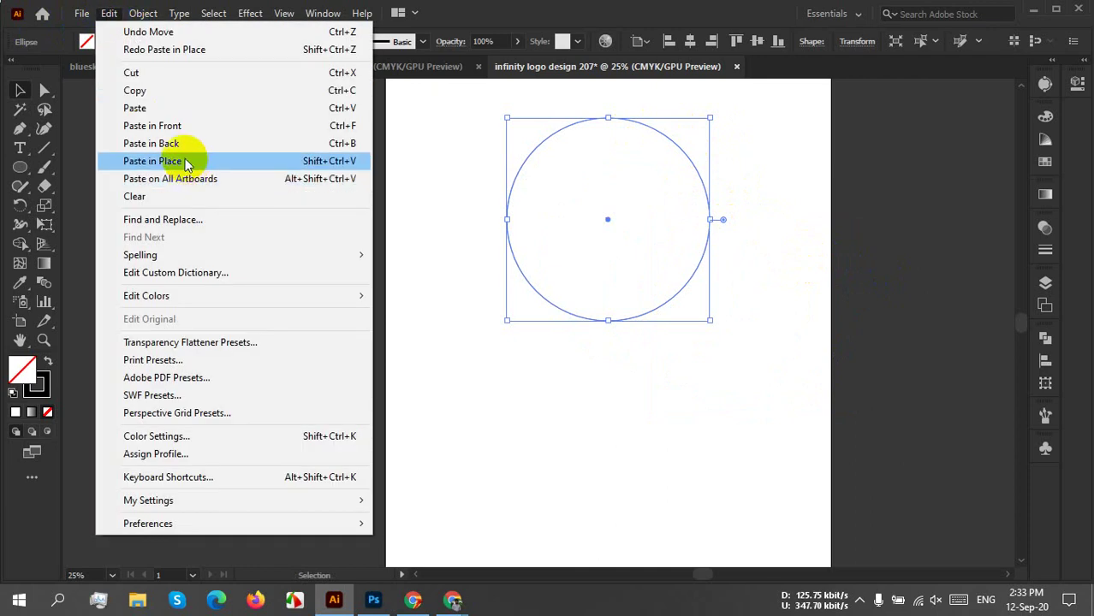
pyautogui.click(178, 161)
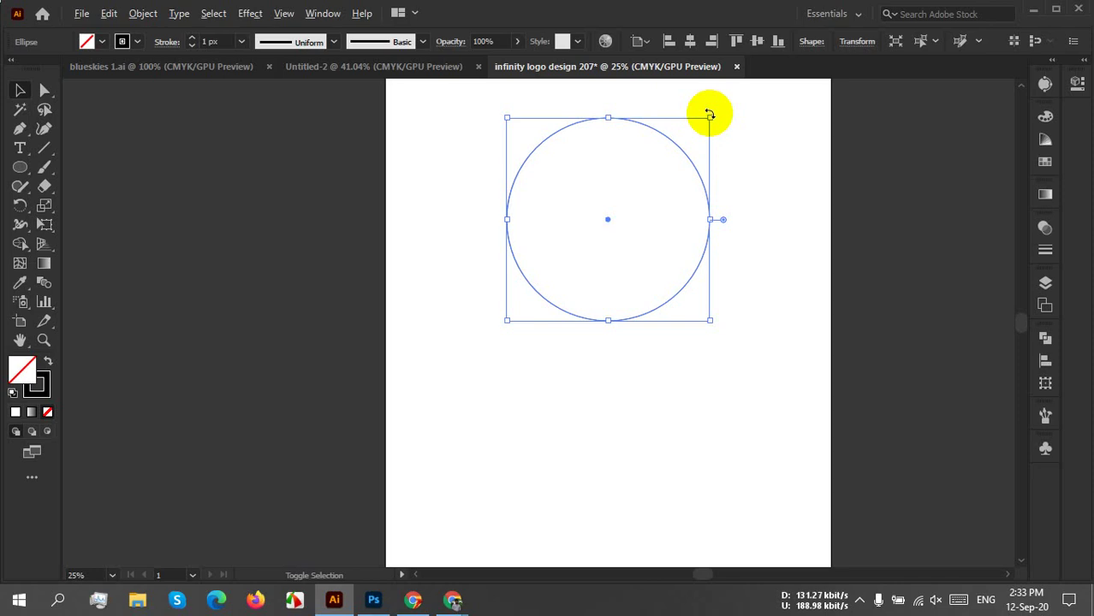
pyautogui.moveTo(710, 117); pyautogui.dragTo(667, 176)
pyautogui.click(756, 214)
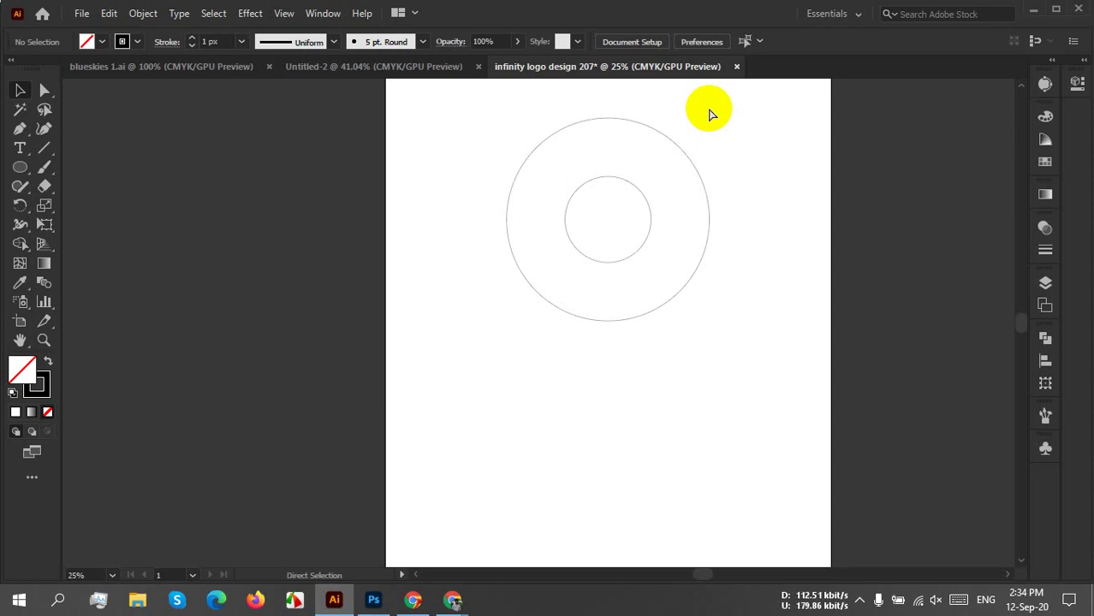
pyautogui.hotkey('ctrl', 'z')
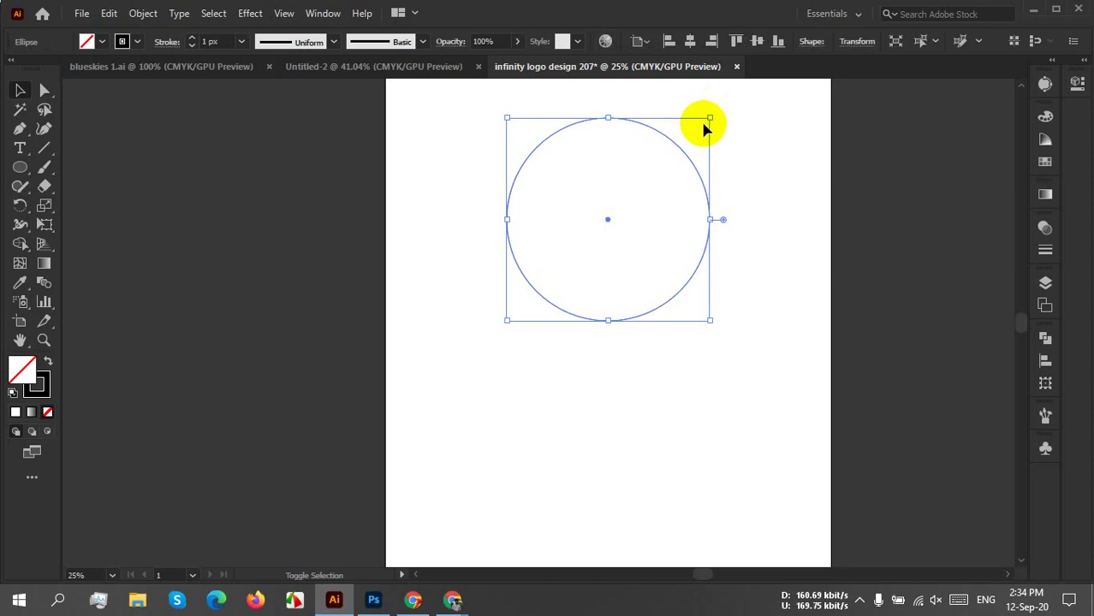
# Try shrinking the pasted circle proportionally towards its lower-left corner, and undo both the scaling and the paste.
pyautogui.moveTo(709, 121); pyautogui.dragTo(588, 247)
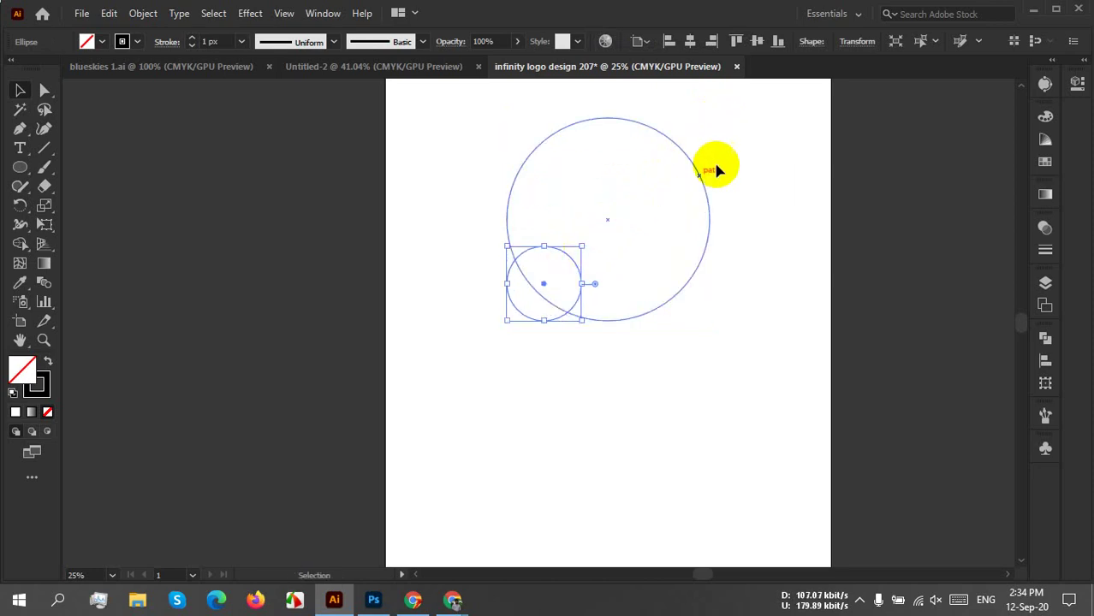
pyautogui.click(635, 182)
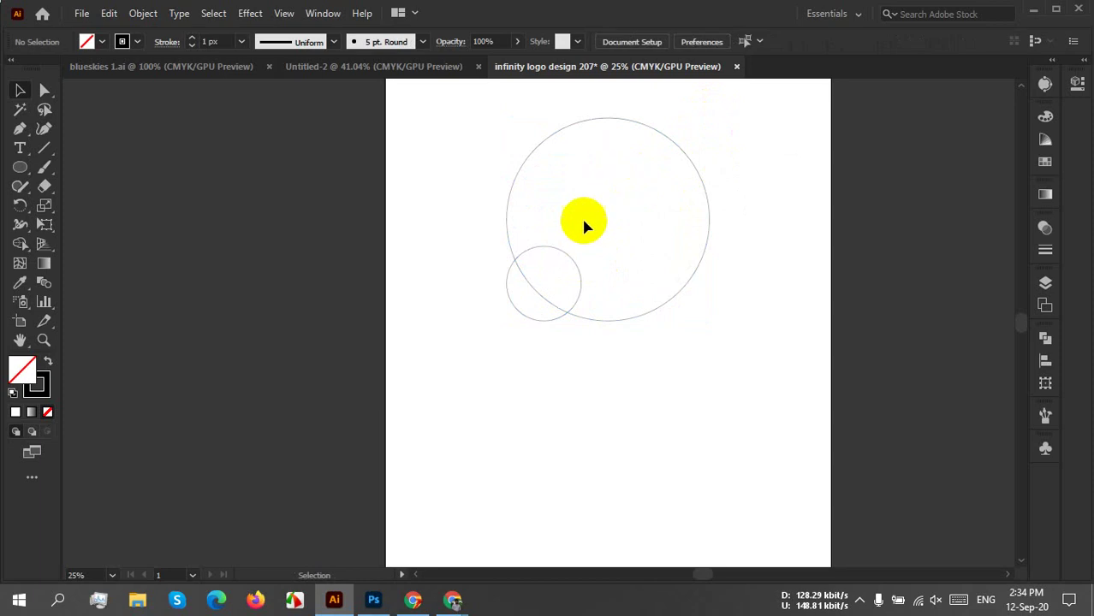
pyautogui.hotkey('ctrl', 'z')
pyautogui.hotkey('ctrl', 'z')
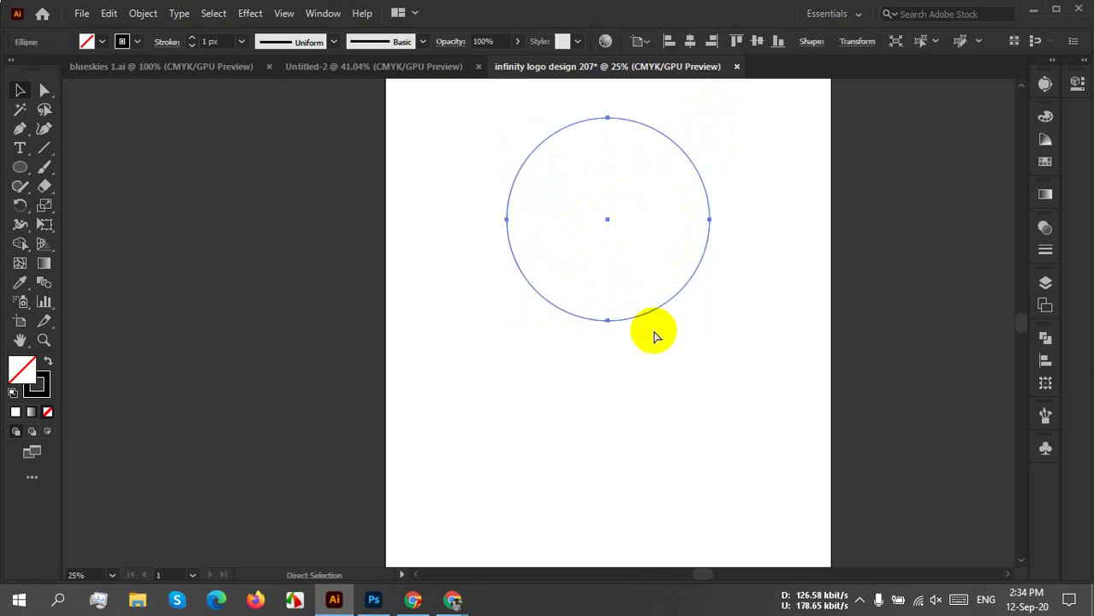
pyautogui.press('v')
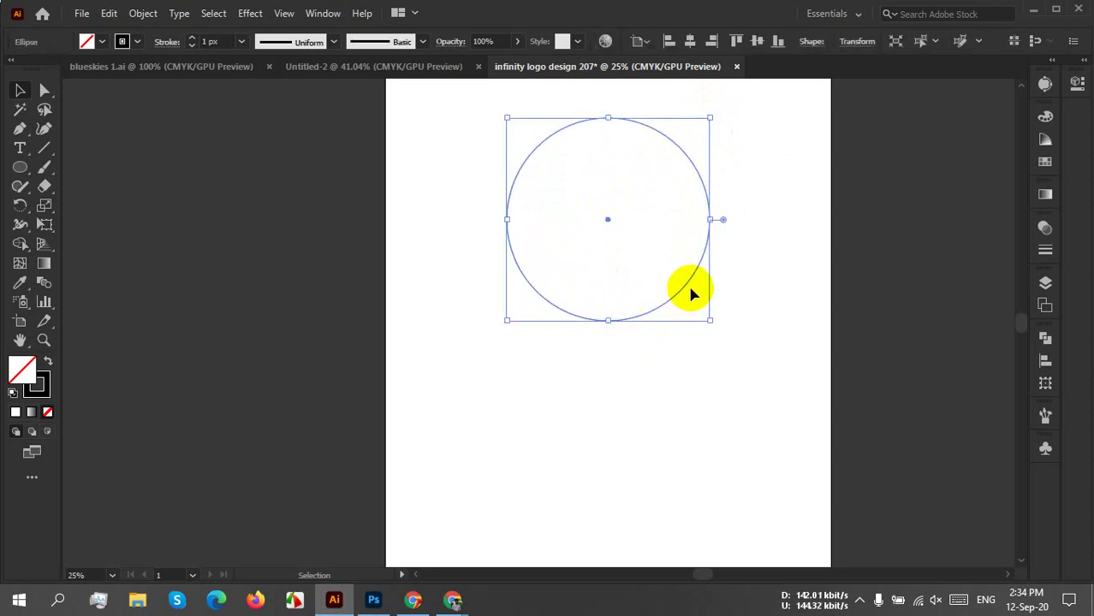
# Paste the copied circle in place and scale it about its centre to slightly under half the outer circle's diameter, and deselect it.
pyautogui.click(108, 12)
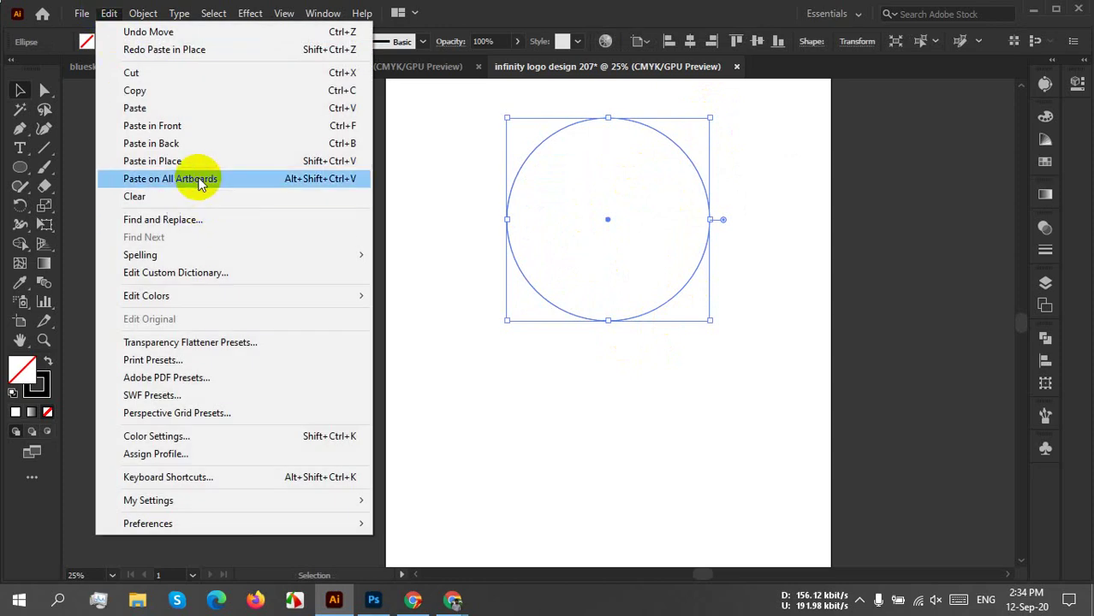
pyautogui.click(293, 161)
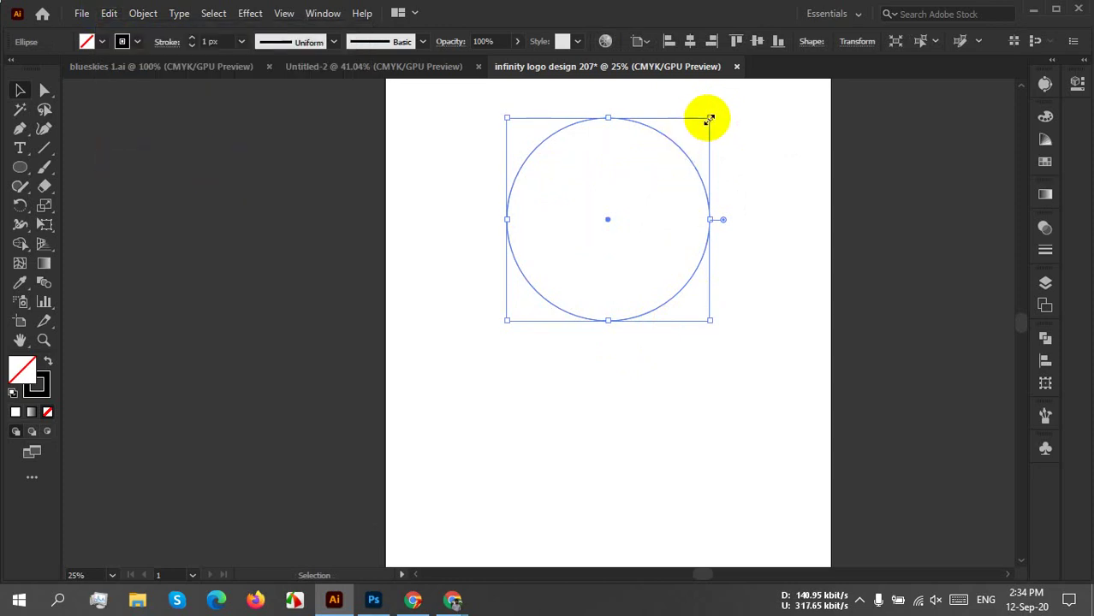
pyautogui.moveTo(709, 119); pyautogui.dragTo(660, 177)
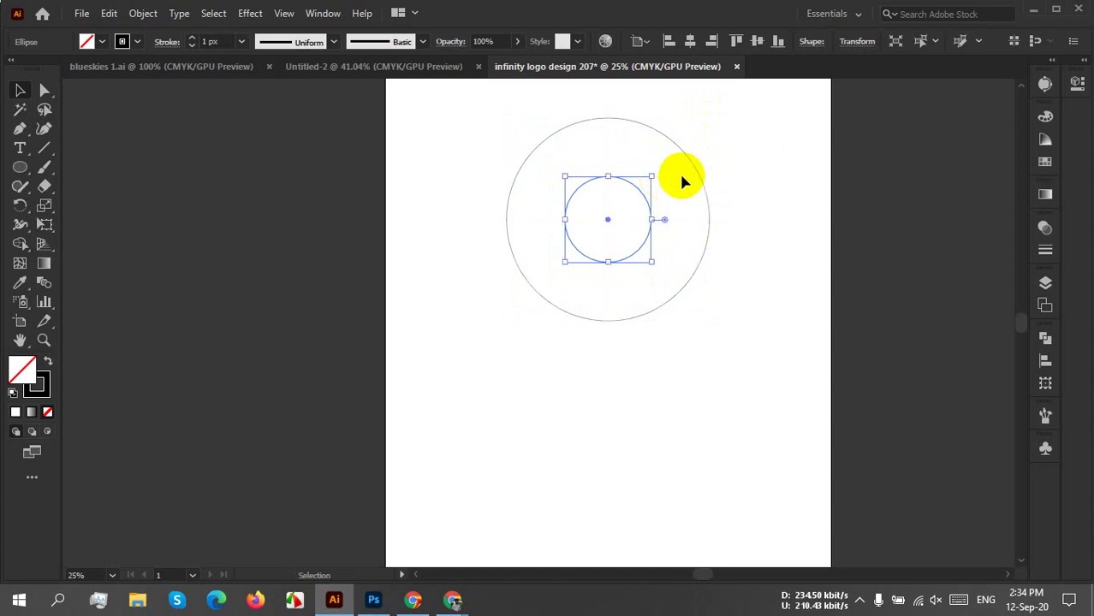
pyautogui.click(767, 185)
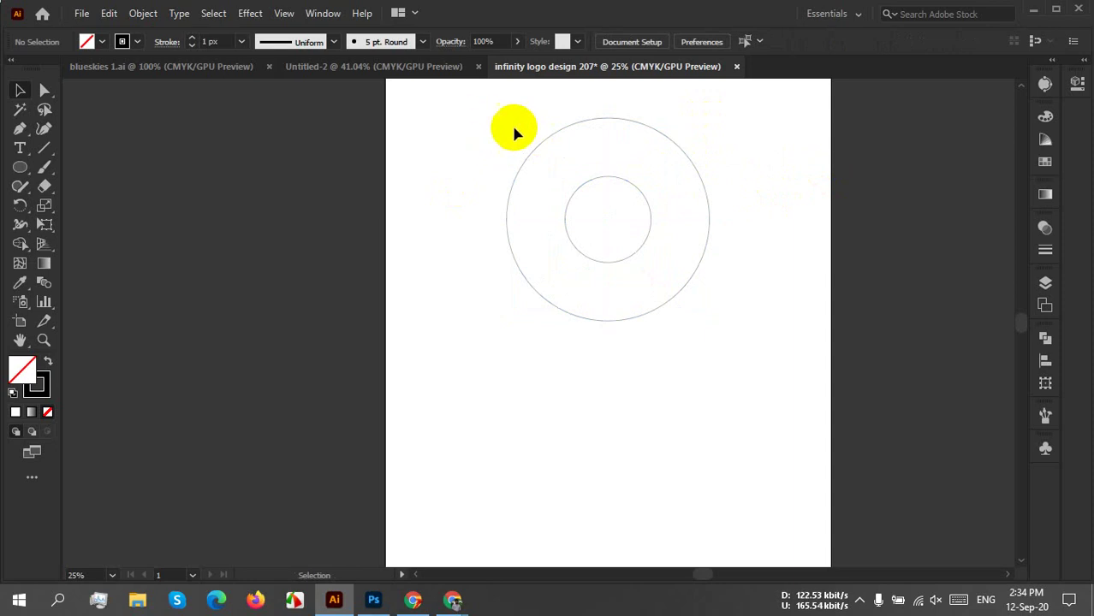
# Try moving the outer circle slightly down and left of the inner circle, and undo the move.
pyautogui.click(549, 138)
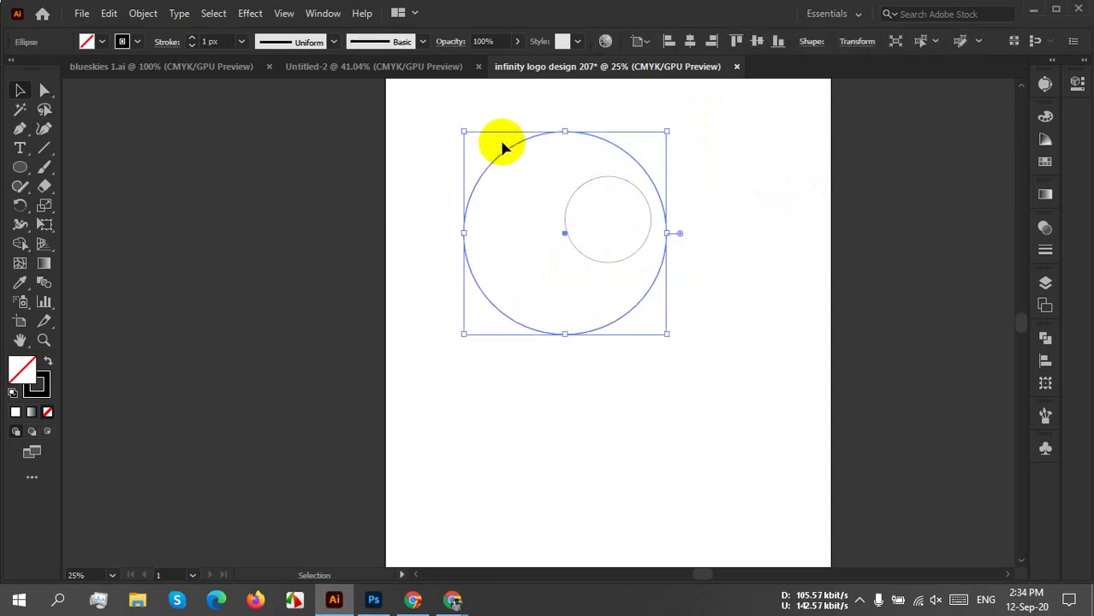
pyautogui.click(788, 161)
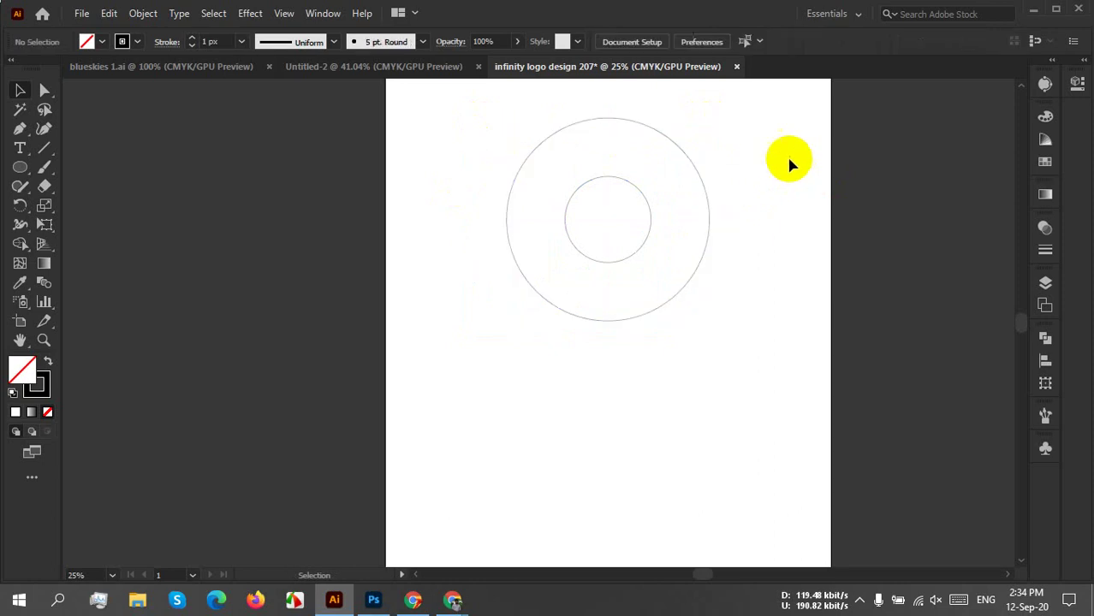
# Copy the inner circle and paste the duplicate in place.
pyautogui.click(605, 181)
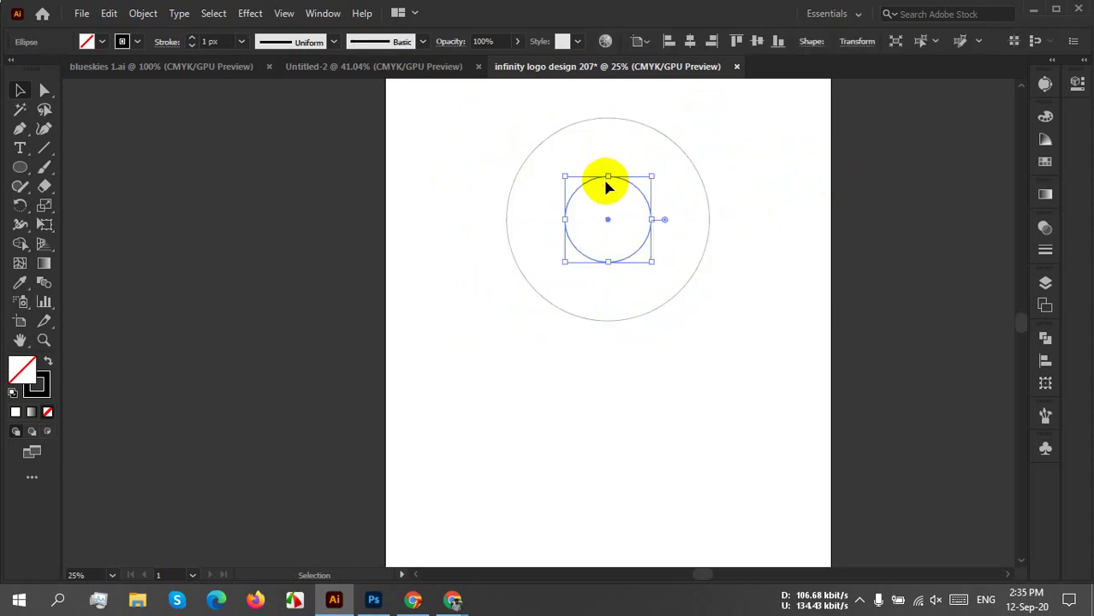
pyautogui.click(109, 14)
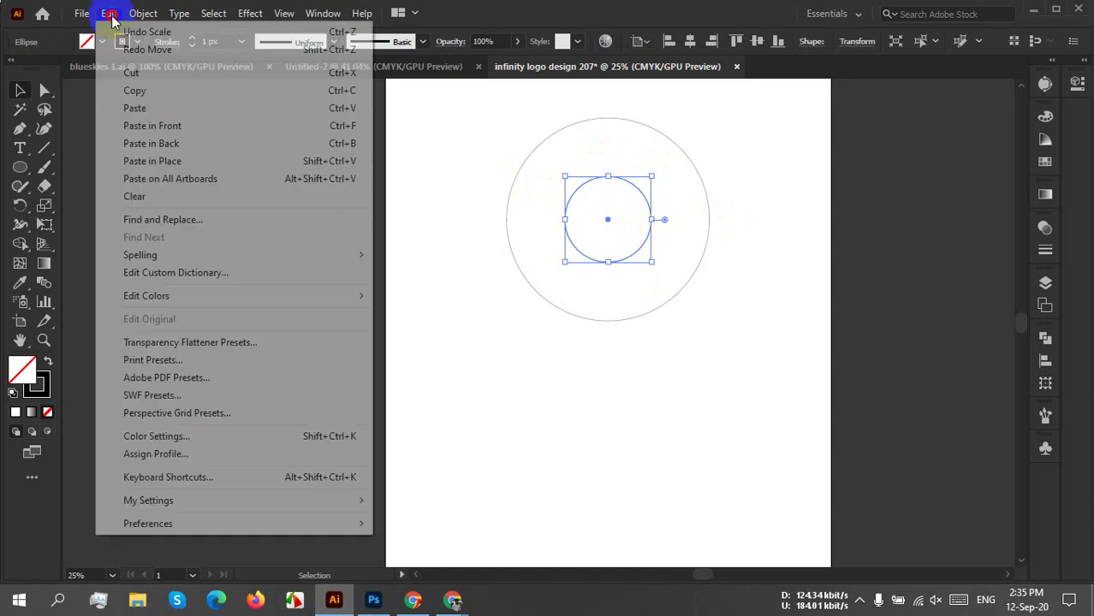
pyautogui.click(147, 91)
pyautogui.click(109, 13)
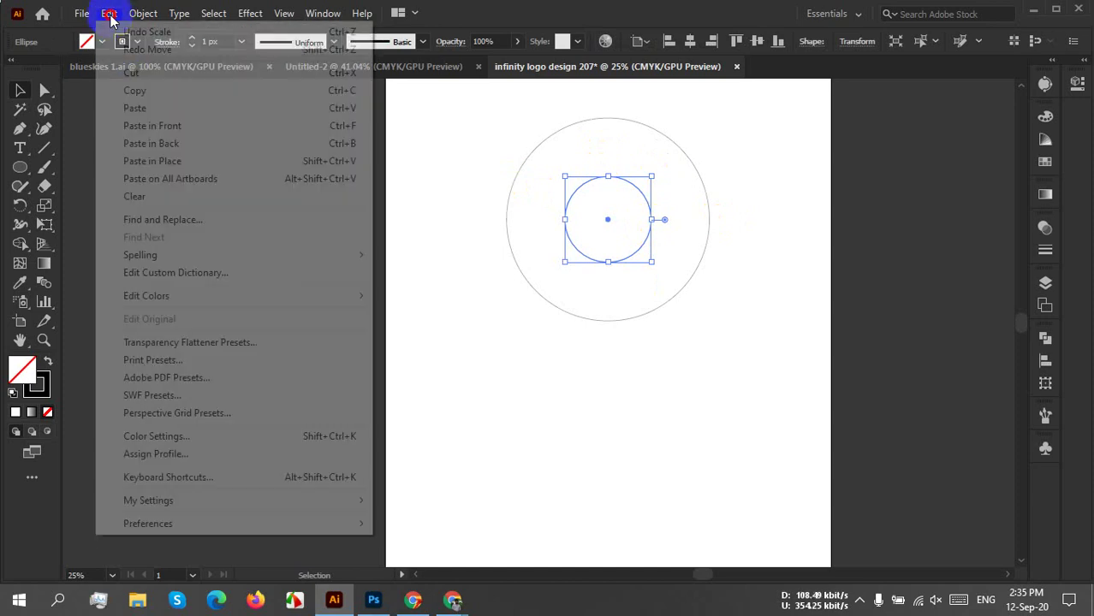
pyautogui.click(214, 161)
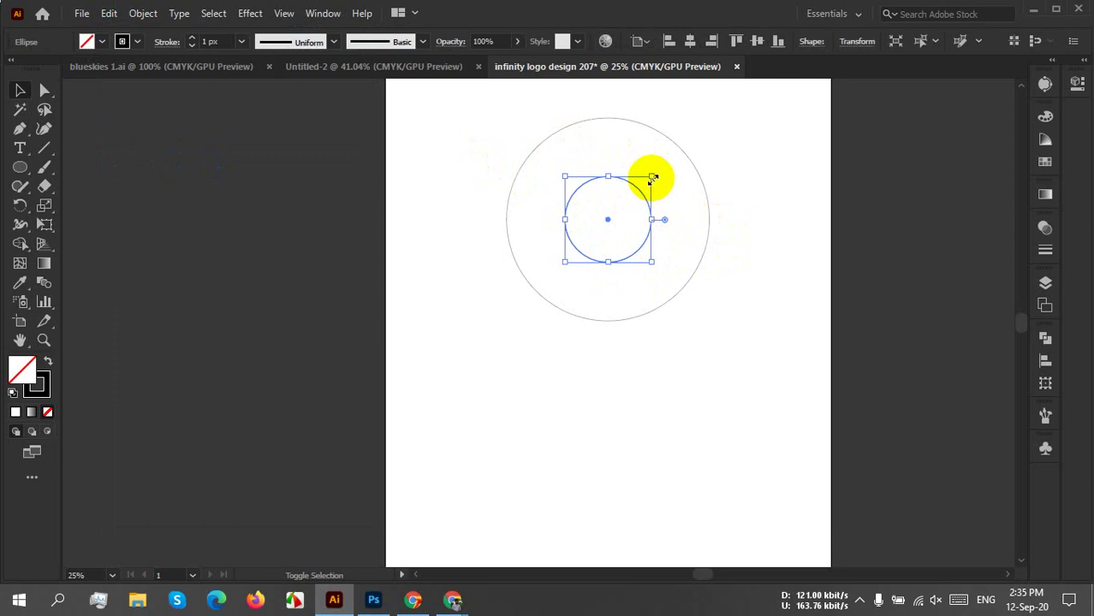
# Try enlarging the pasted inner circle to 518.68 px from its upper-right corner, check the Smart Guides option, and undo the scaling.
pyautogui.moveTo(652, 178); pyautogui.dragTo(749, 120)
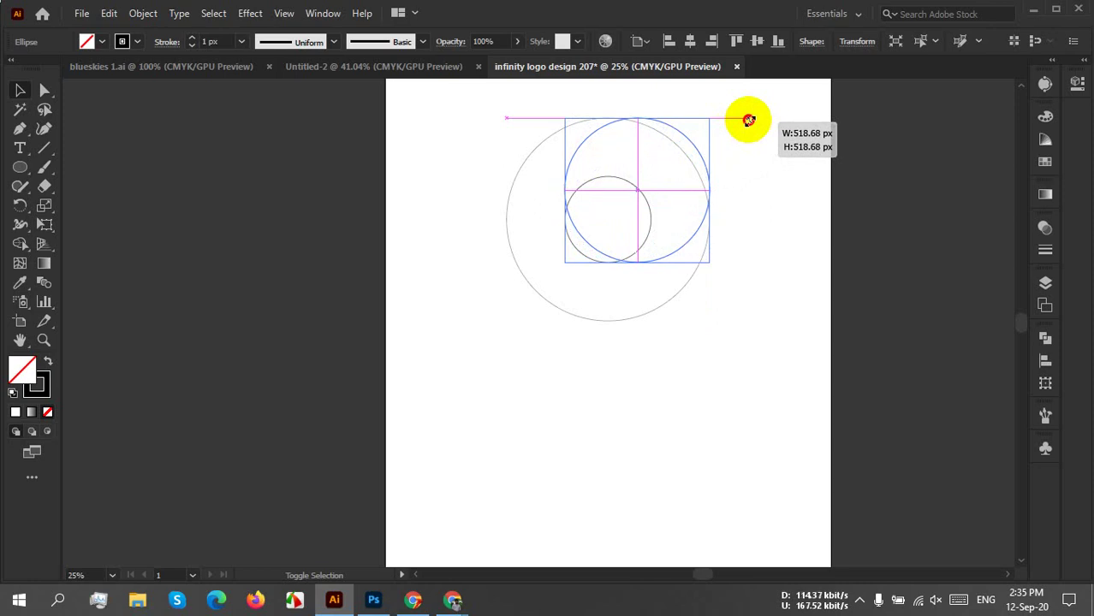
pyautogui.moveTo(749, 120); pyautogui.dragTo(746, 116)
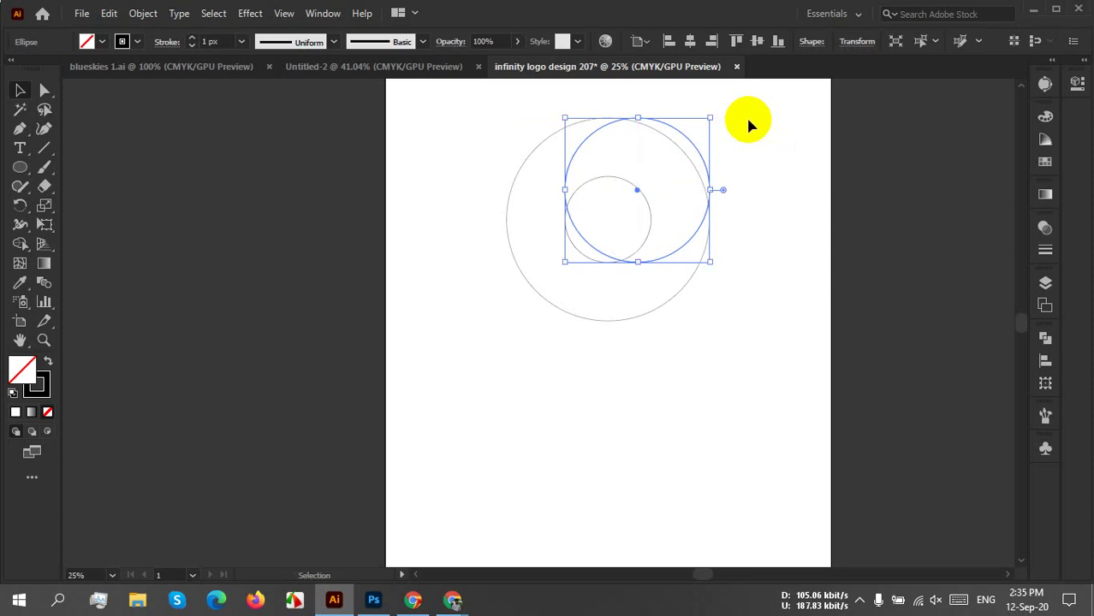
pyautogui.click(285, 13)
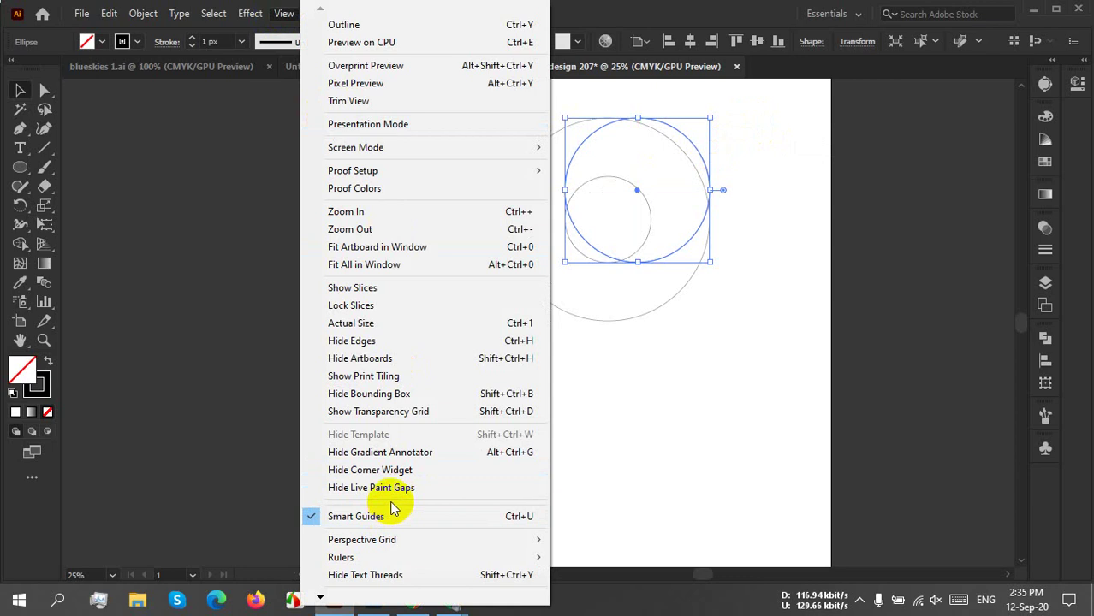
pyautogui.click(750, 246)
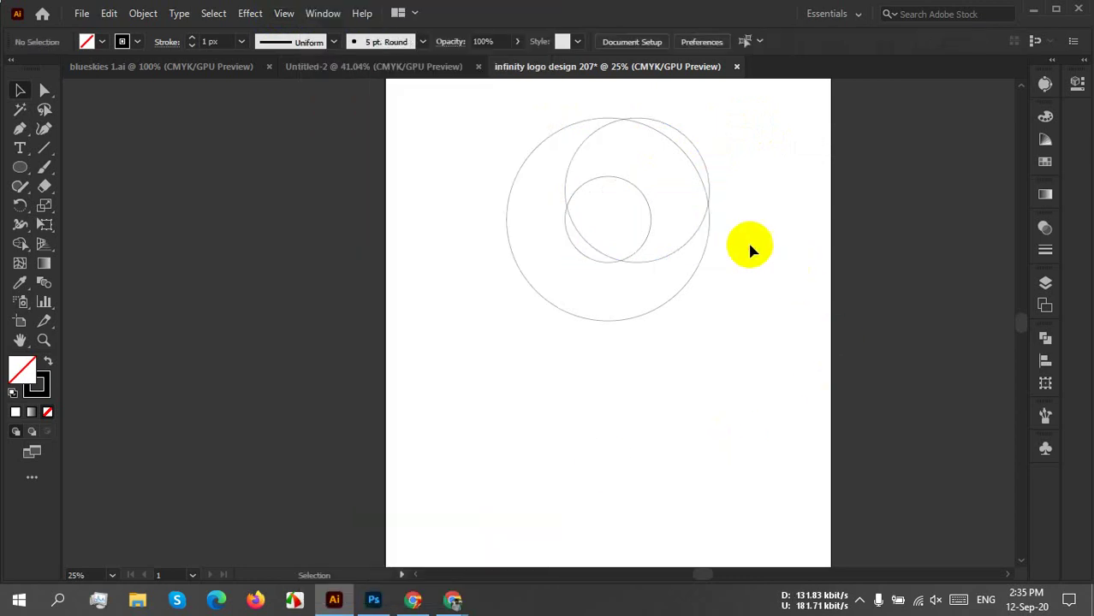
pyautogui.hotkey('ctrl', 'z')
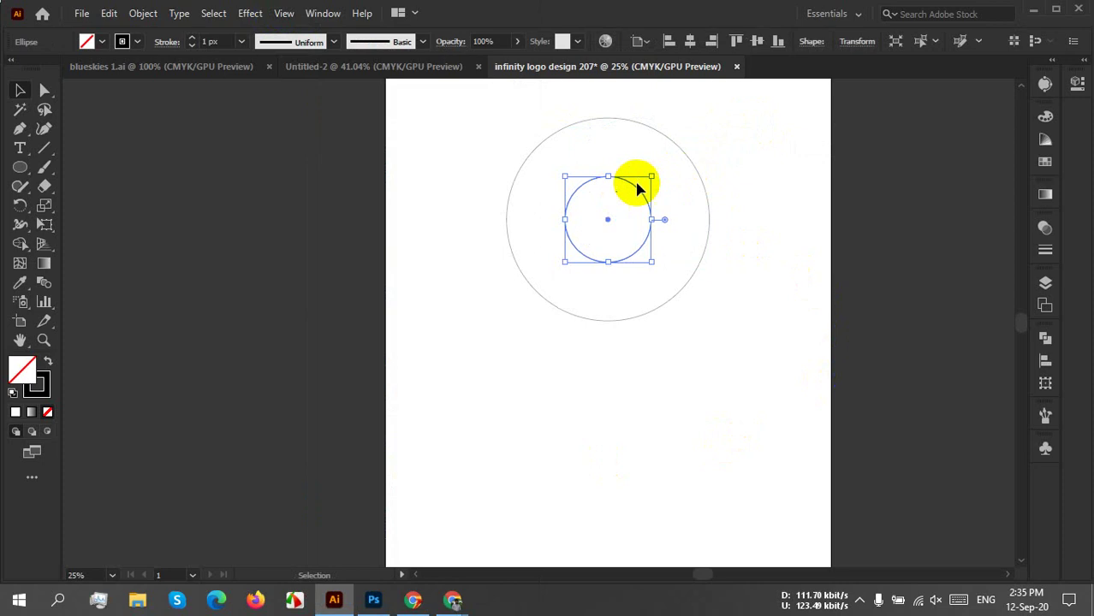
# Enlarge the pasted inner circle proportionally, keeping its lower-left corner fixed, until it aligns with the outer circle's top and right extents, and deselect it.
pyautogui.moveTo(652, 174); pyautogui.dragTo(725, 120)
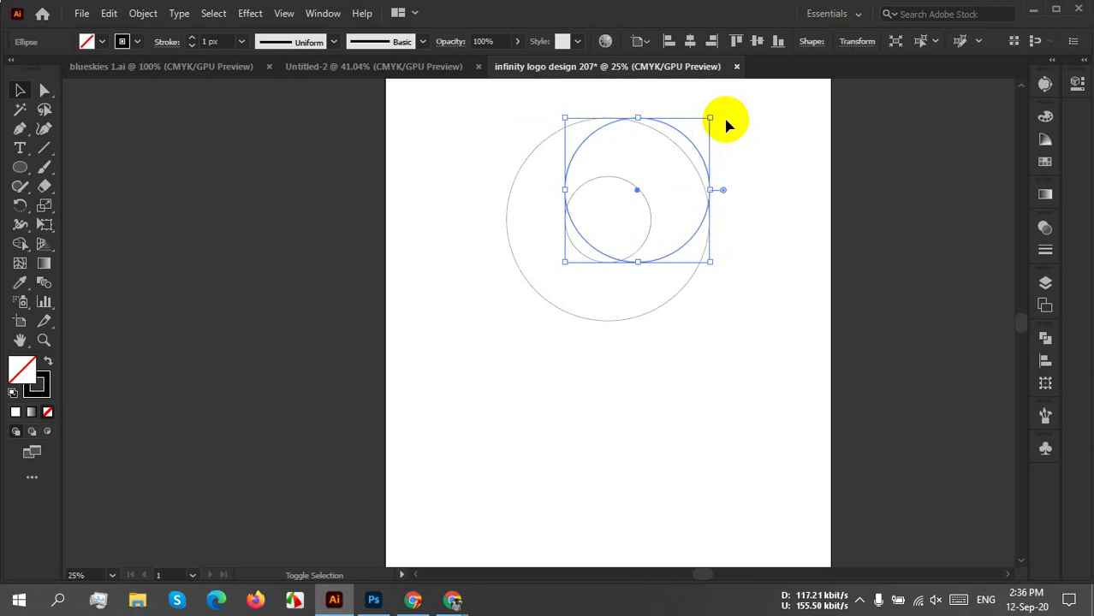
pyautogui.click(735, 198)
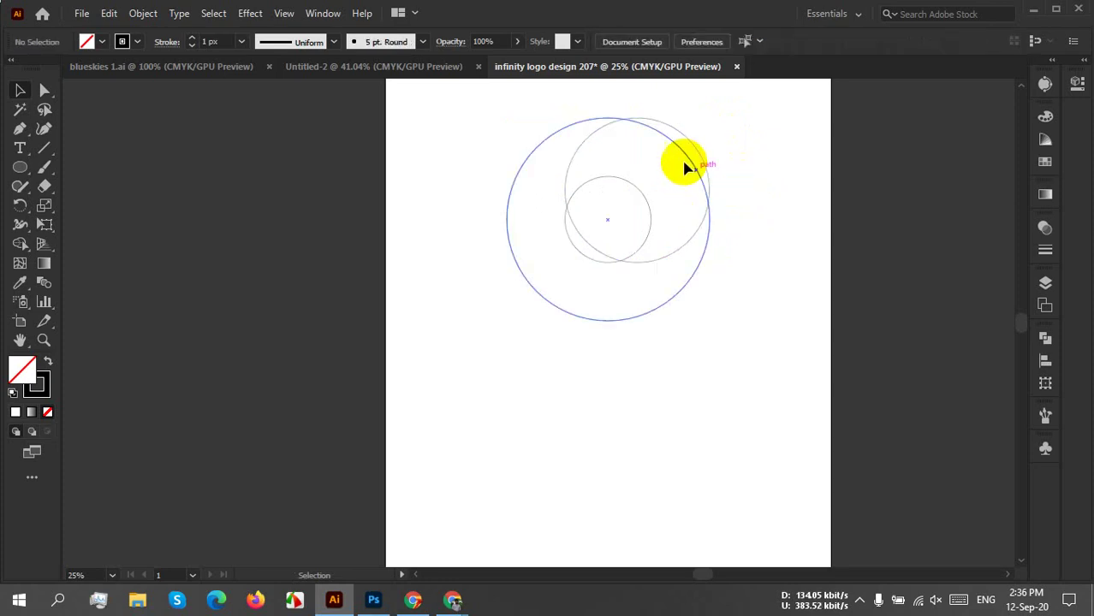
# Duplicate the small inner circle in place and enlarge the duplicate proportionally from its fixed upper-left corner to the outer circle's bottom and right extents.
pyautogui.click(595, 259)
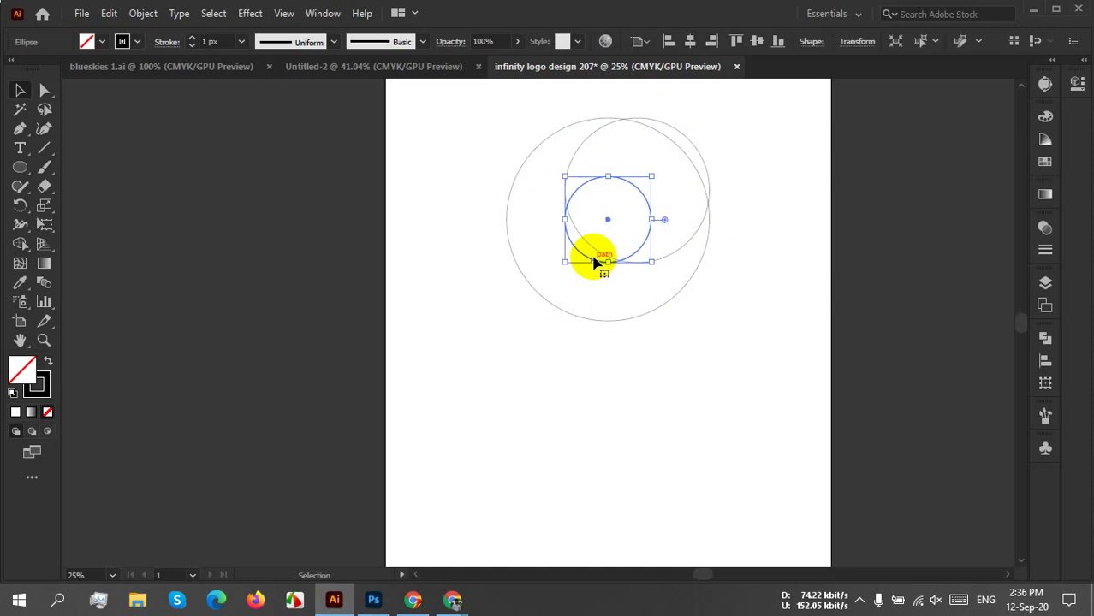
pyautogui.click(107, 14)
pyautogui.click(139, 87)
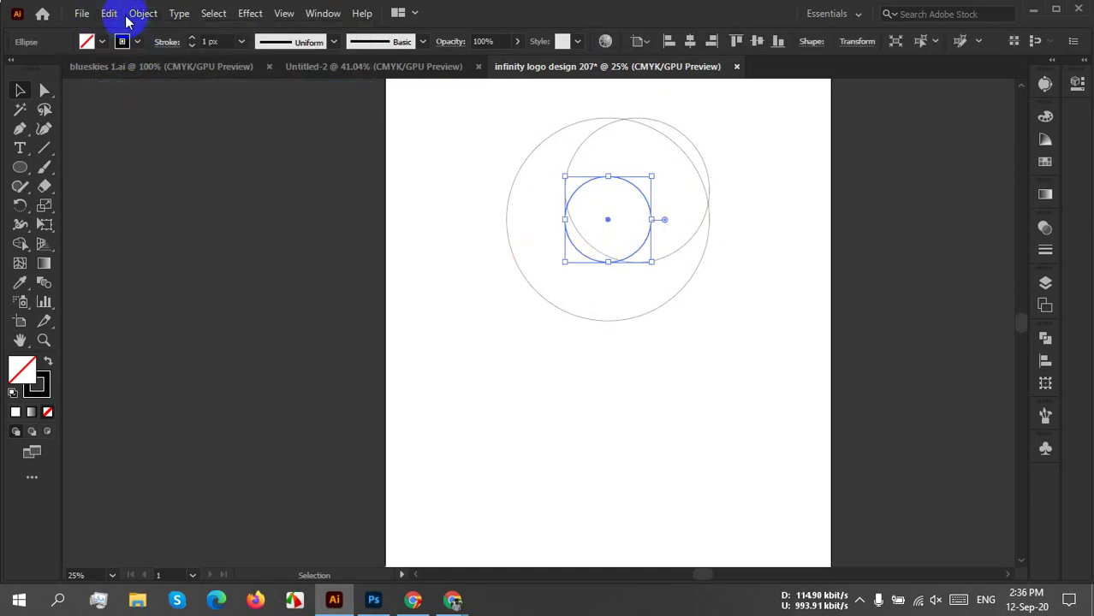
pyautogui.click(109, 13)
pyautogui.click(215, 160)
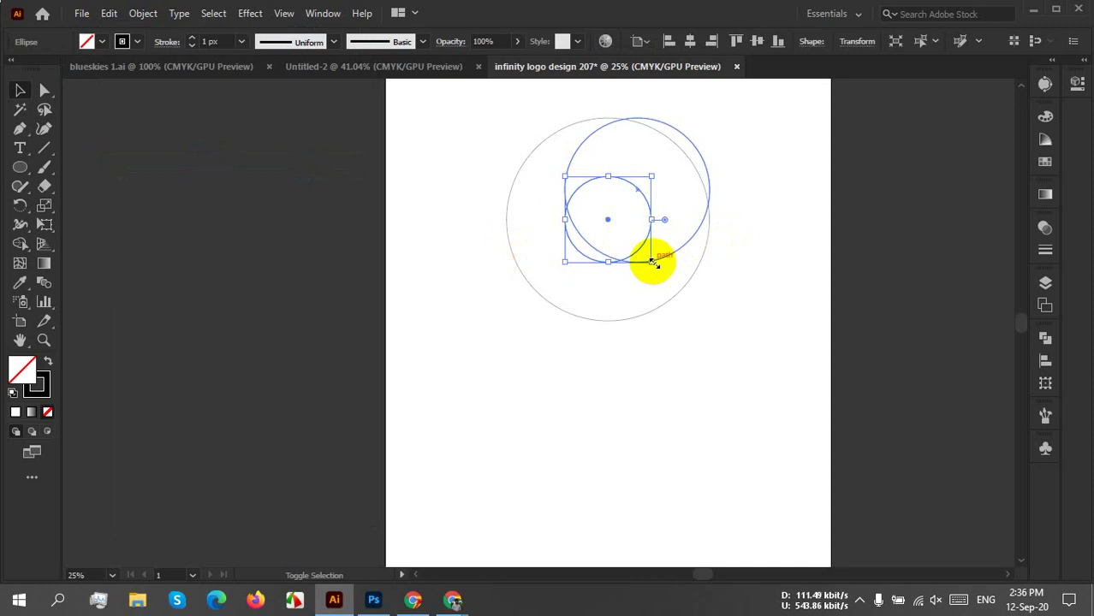
pyautogui.moveTo(651, 262); pyautogui.dragTo(723, 321)
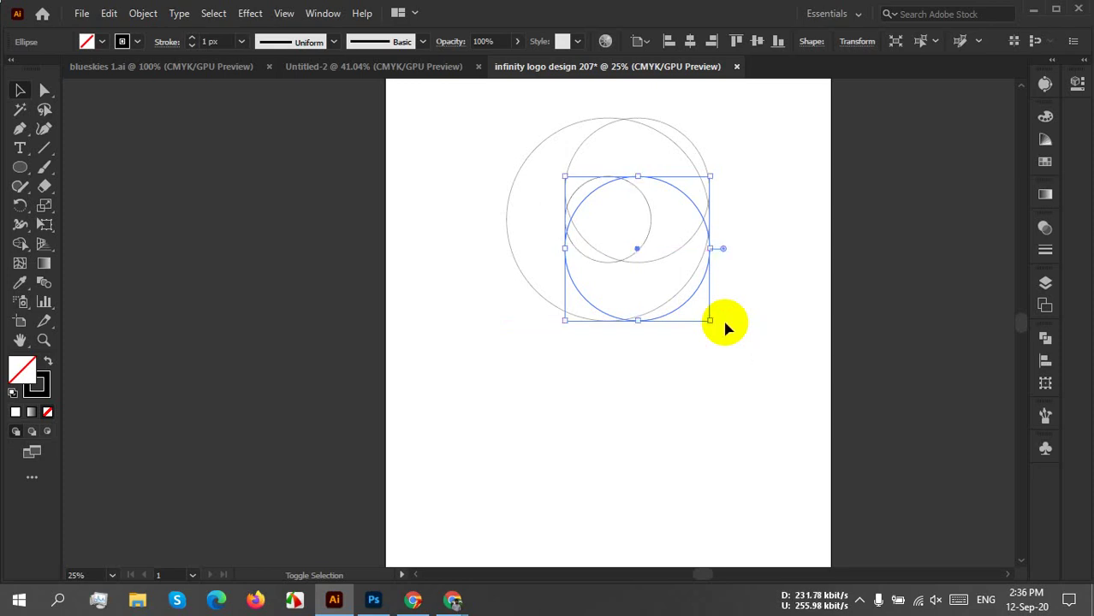
pyautogui.click(777, 243)
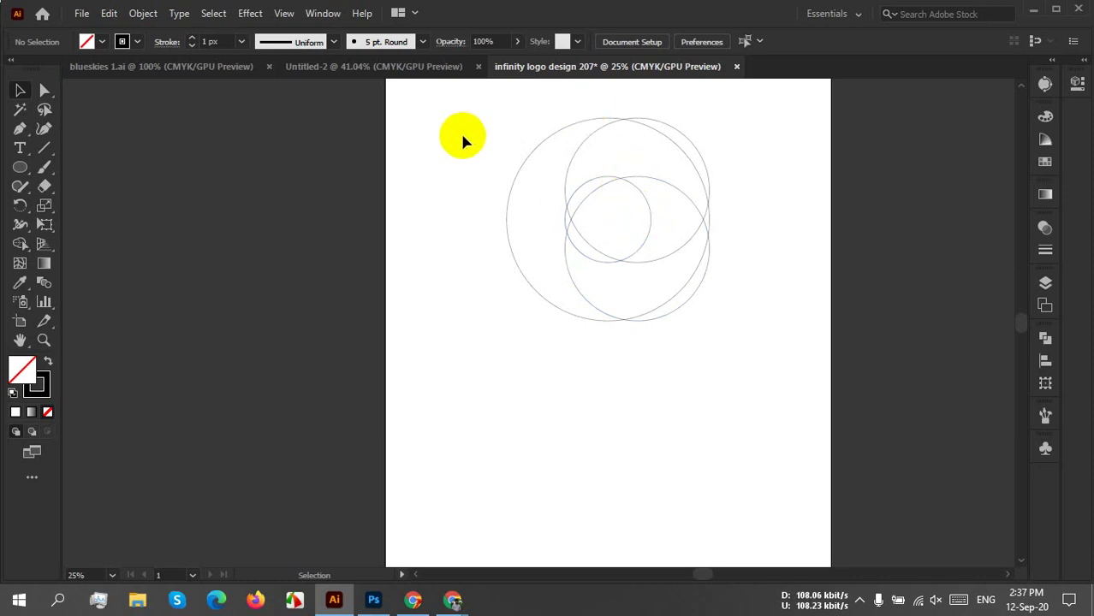
# Select all four circles and align their horizontal centers to one another.
pyautogui.moveTo(465, 134); pyautogui.dragTo(767, 368)
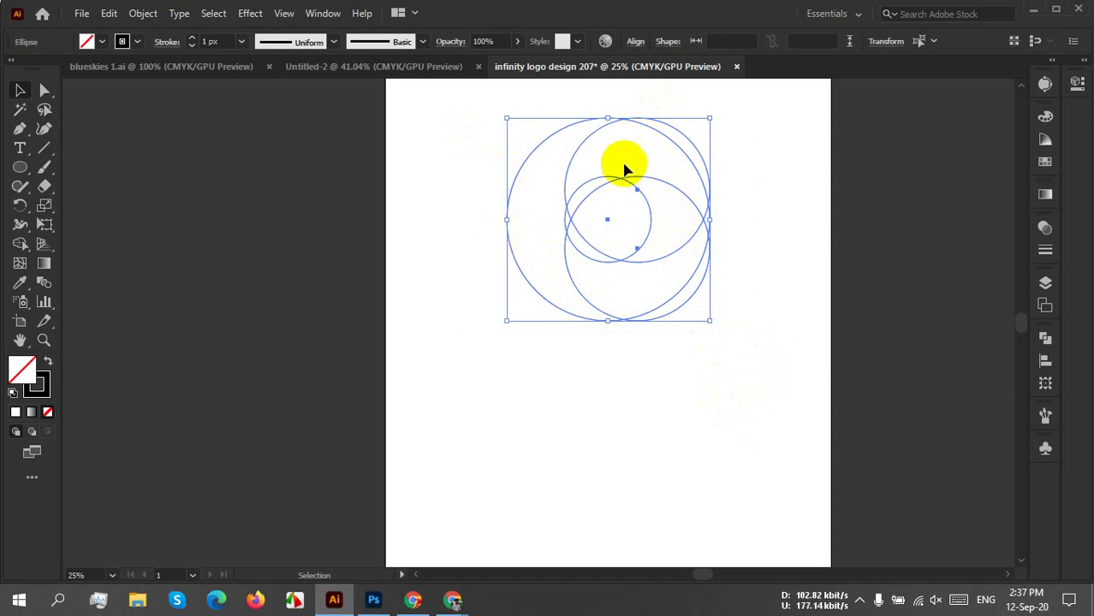
pyautogui.click(635, 42)
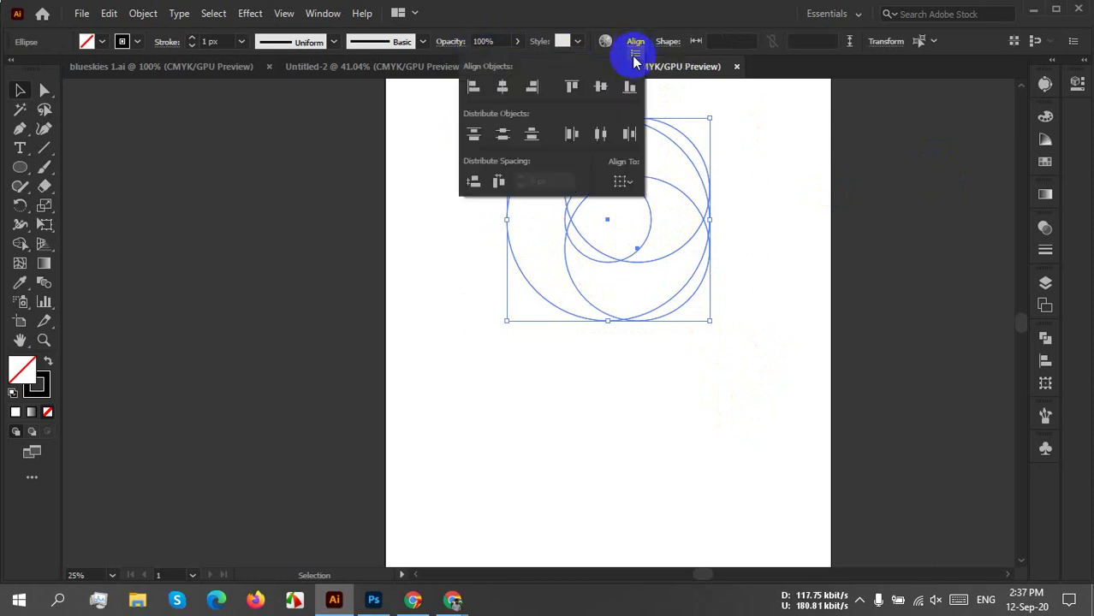
pyautogui.click(502, 88)
pyautogui.click(768, 224)
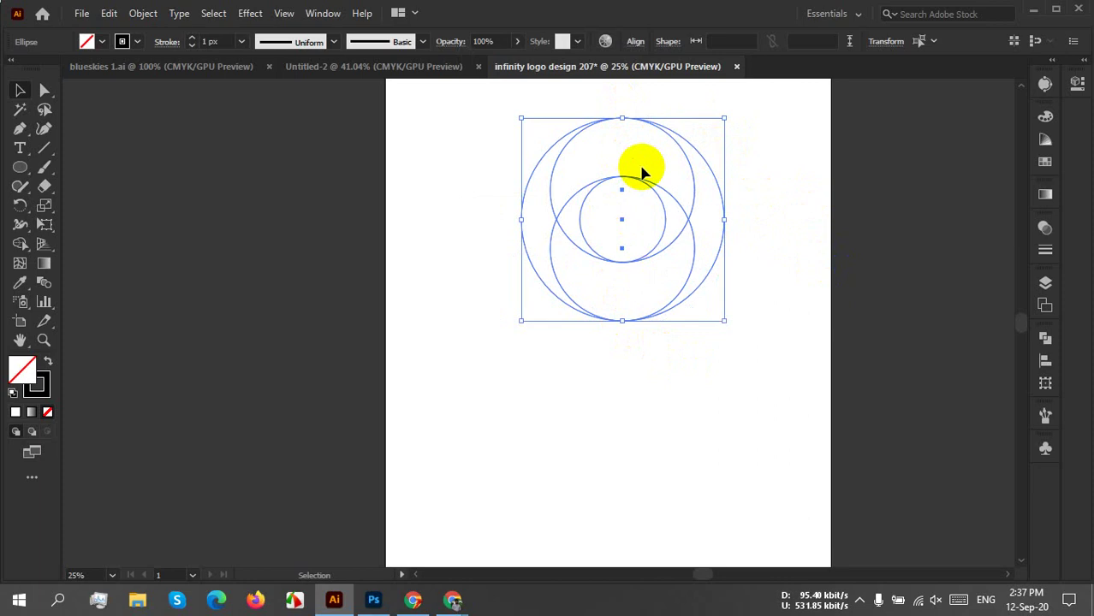
# Switch to outline mode and examine whether the outer circle and the upper medium circle touch exactly at their topmost point.
pyautogui.scroll(2, 642, 173)
pyautogui.scroll(-1, 640, 214)
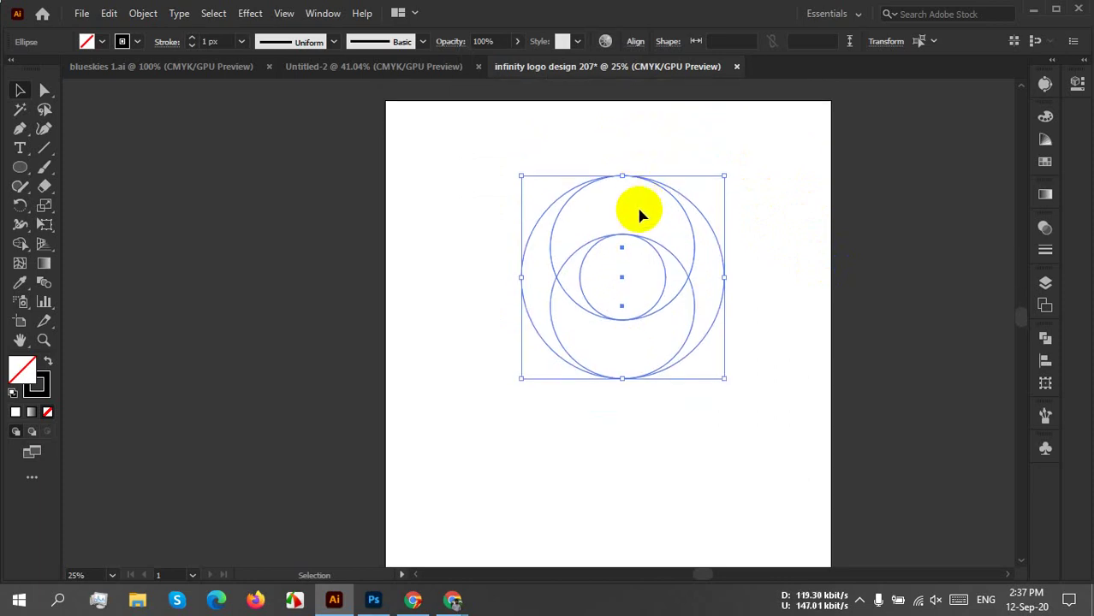
pyautogui.scroll(3, 626, 191)
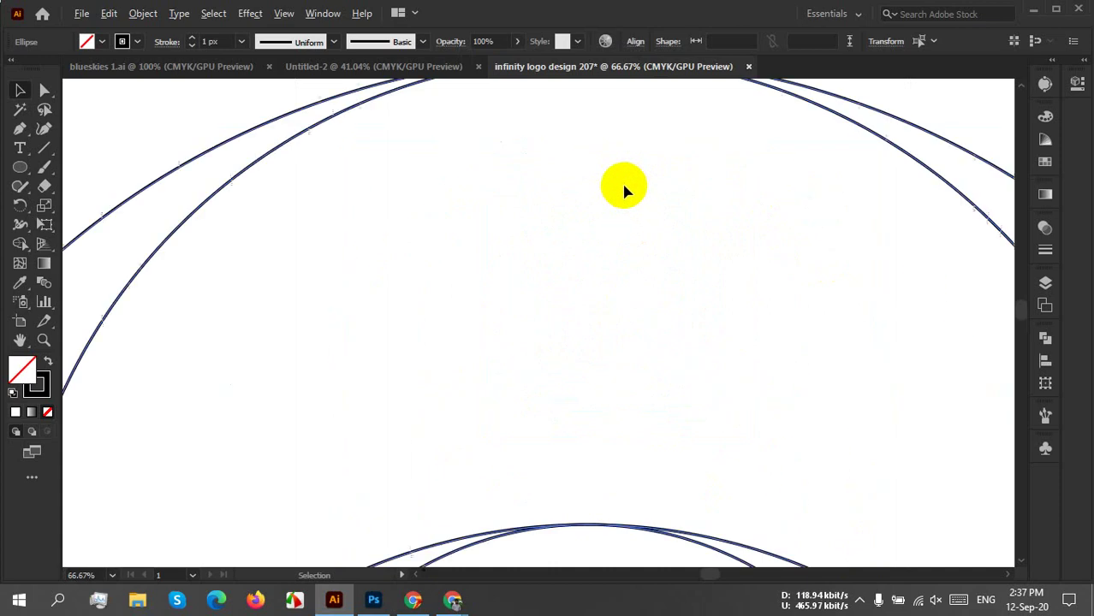
pyautogui.scroll(6, 565, 257)
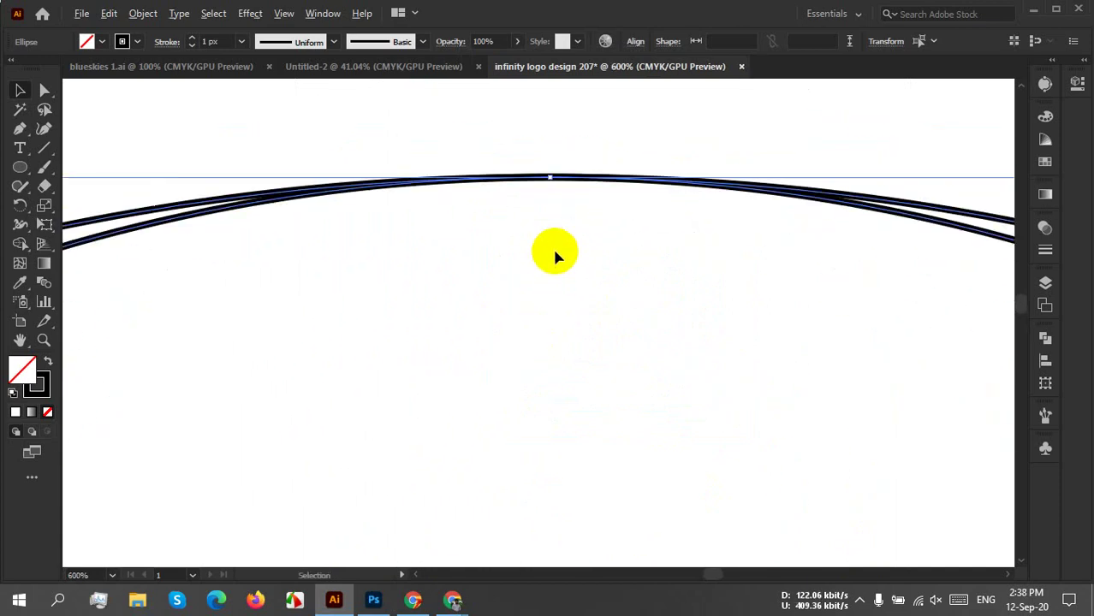
pyautogui.press('a')
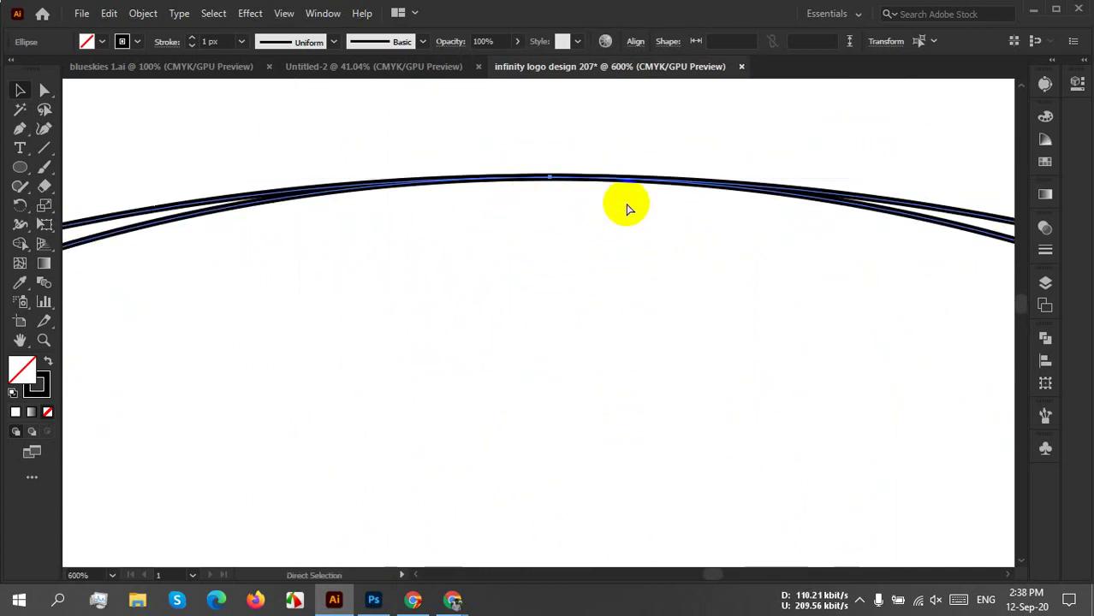
pyautogui.press('v')
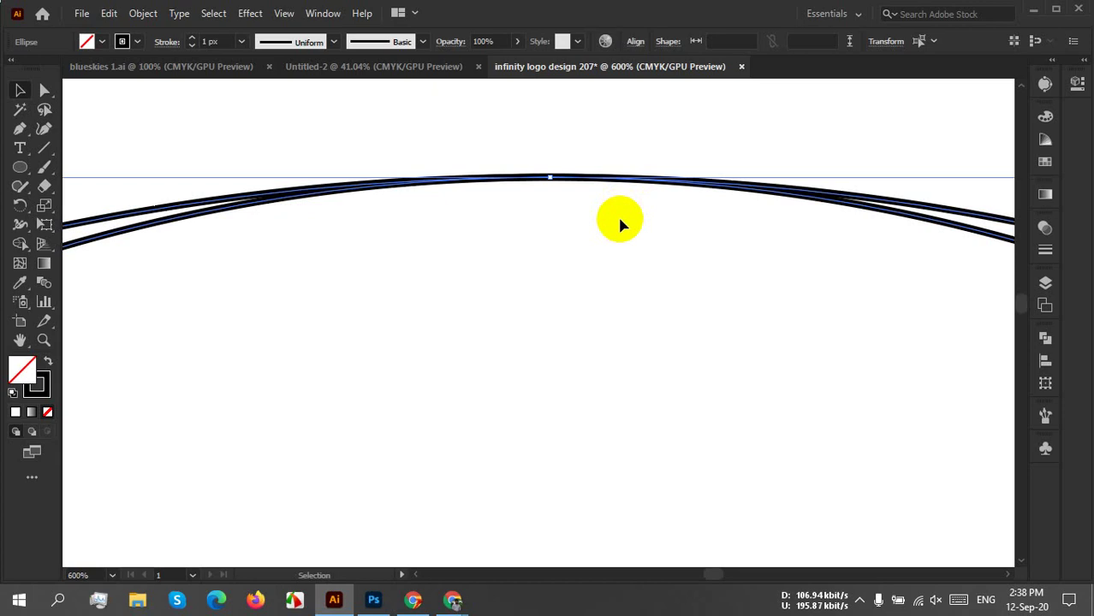
pyautogui.press('a')
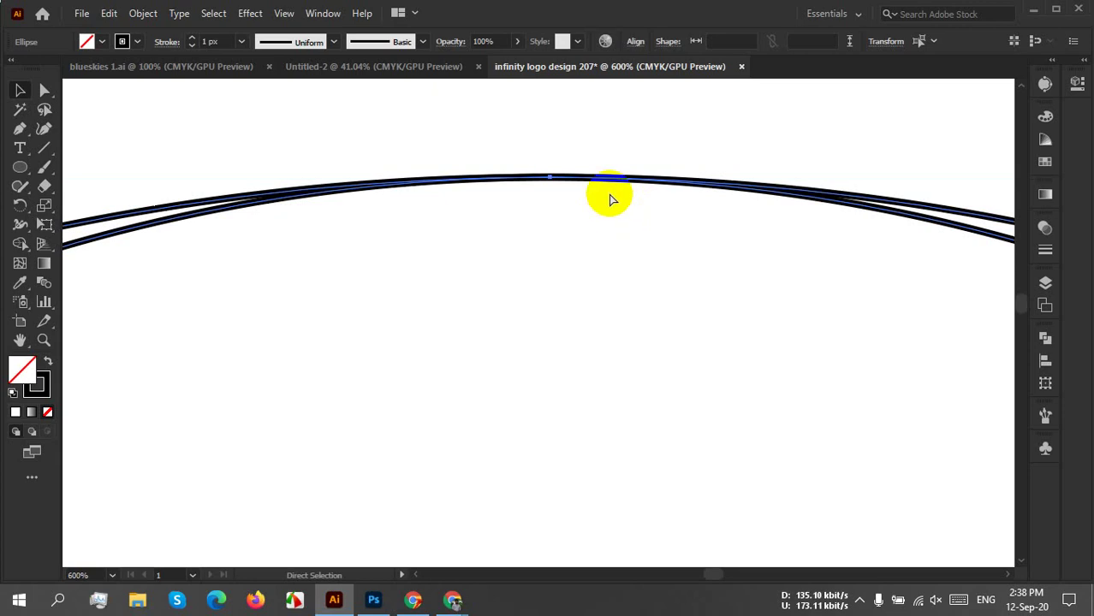
pyautogui.hotkey('ctrl', 'y')
pyautogui.press('v')
pyautogui.scroll(1, 548, 177)
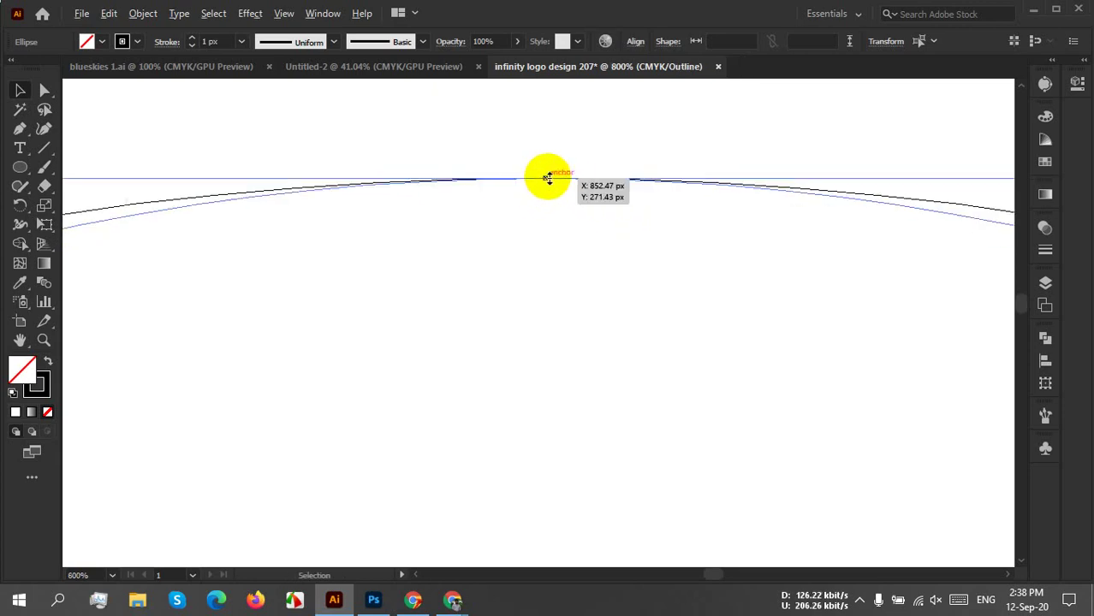
pyautogui.scroll(3, 548, 193)
pyautogui.click(548, 211)
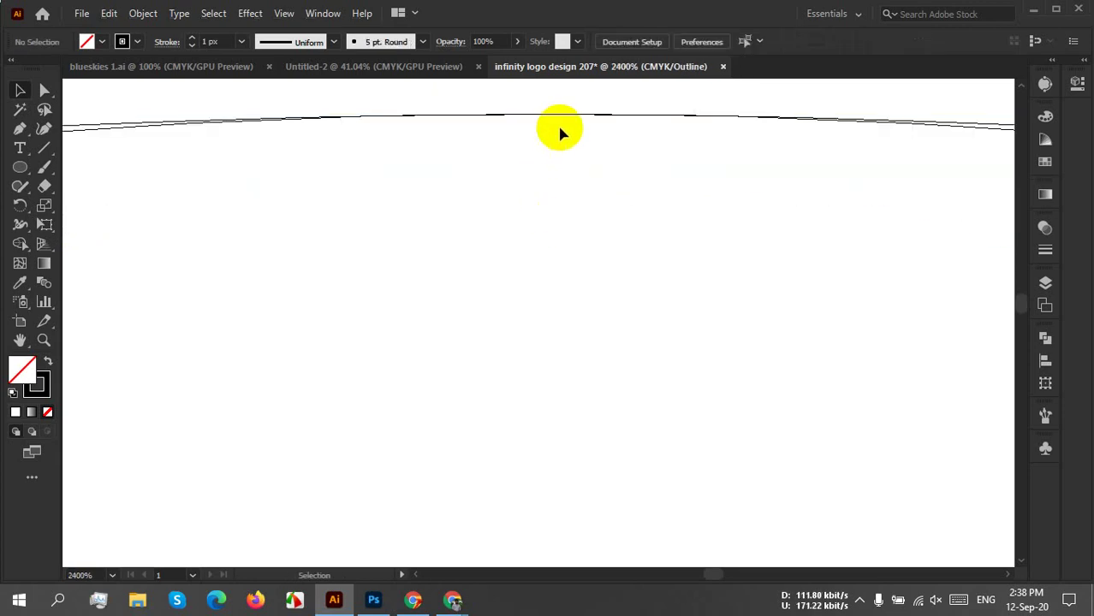
pyautogui.click(527, 108)
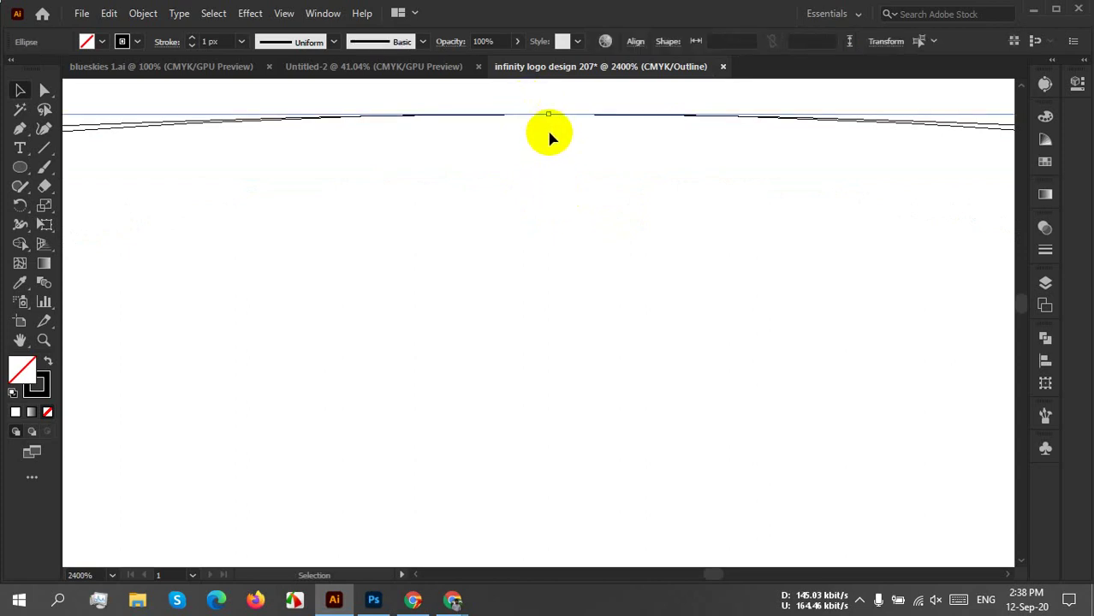
# Examine the contact points at the small circle's top and bottom and at the outer circle's bottom for exact tangency.
pyautogui.scroll(-6, 592, 306)
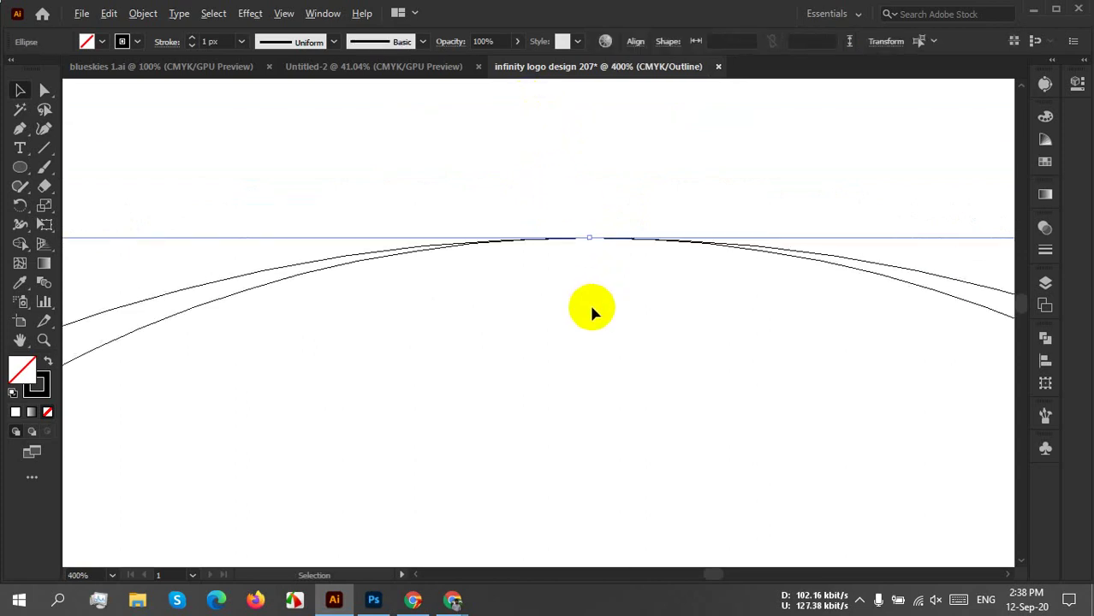
pyautogui.moveTo(647, 416); pyautogui.dragTo(638, 237)
pyautogui.scroll(-2, 618, 329)
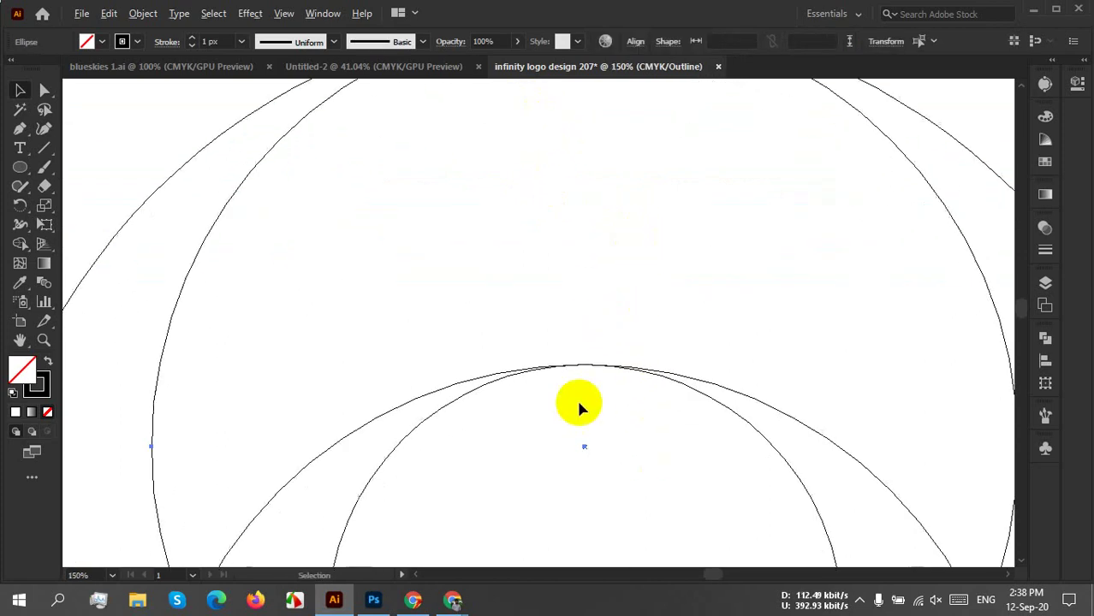
pyautogui.scroll(3, 588, 369)
pyautogui.scroll(3, 546, 333)
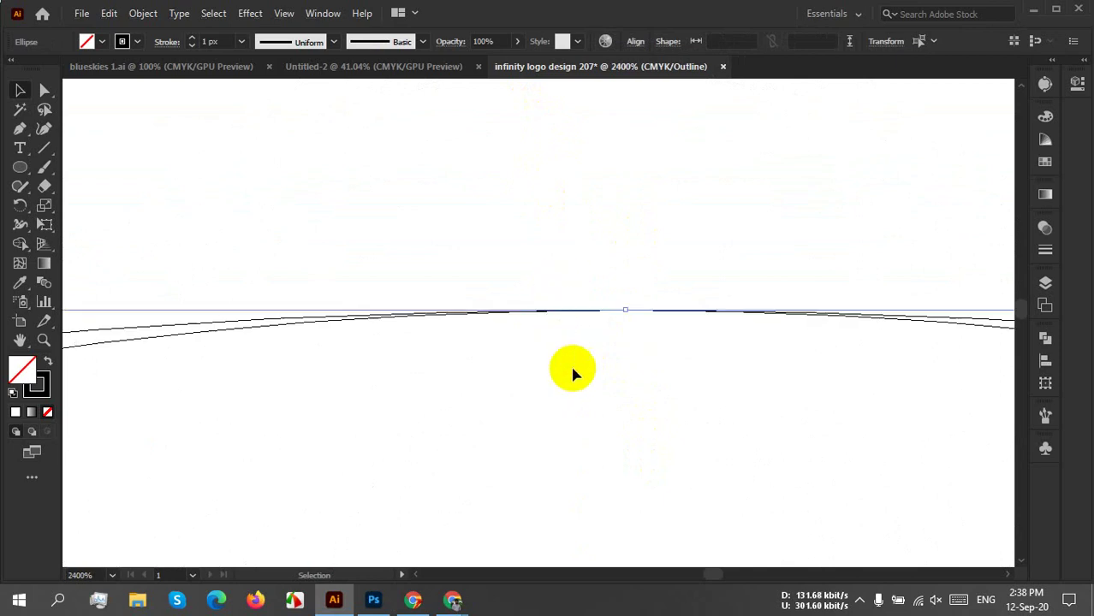
pyautogui.scroll(-8, 625, 342)
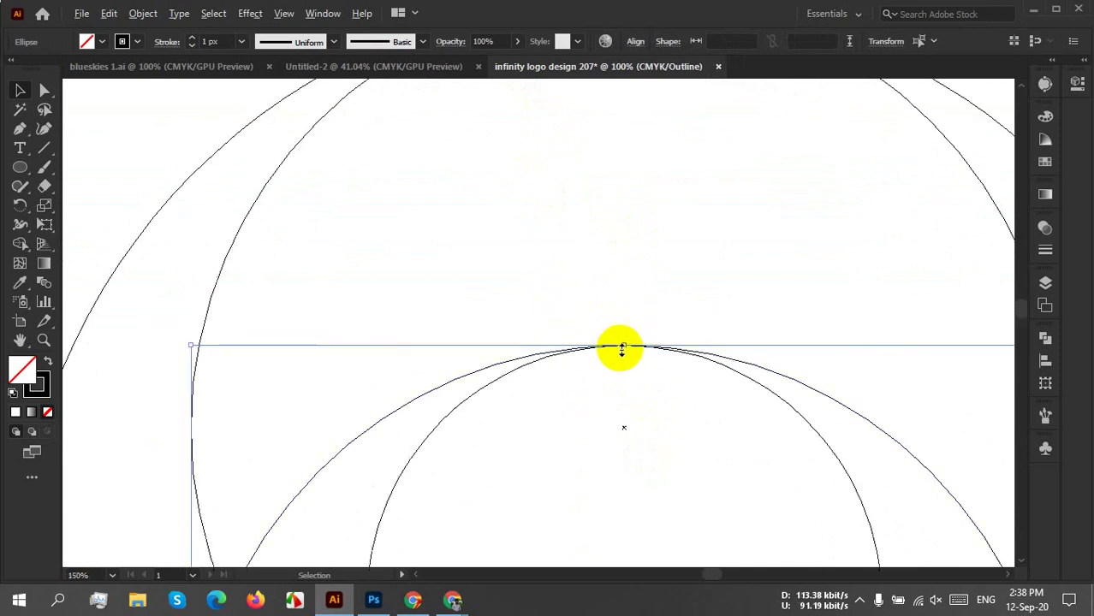
pyautogui.moveTo(647, 439); pyautogui.dragTo(634, 345)
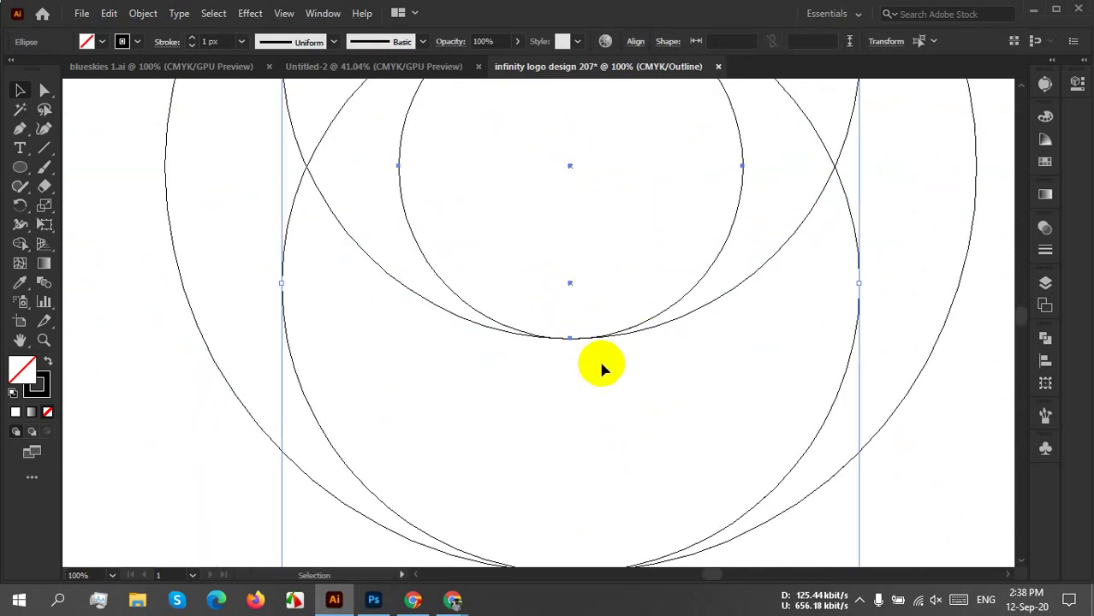
pyautogui.scroll(7, 573, 339)
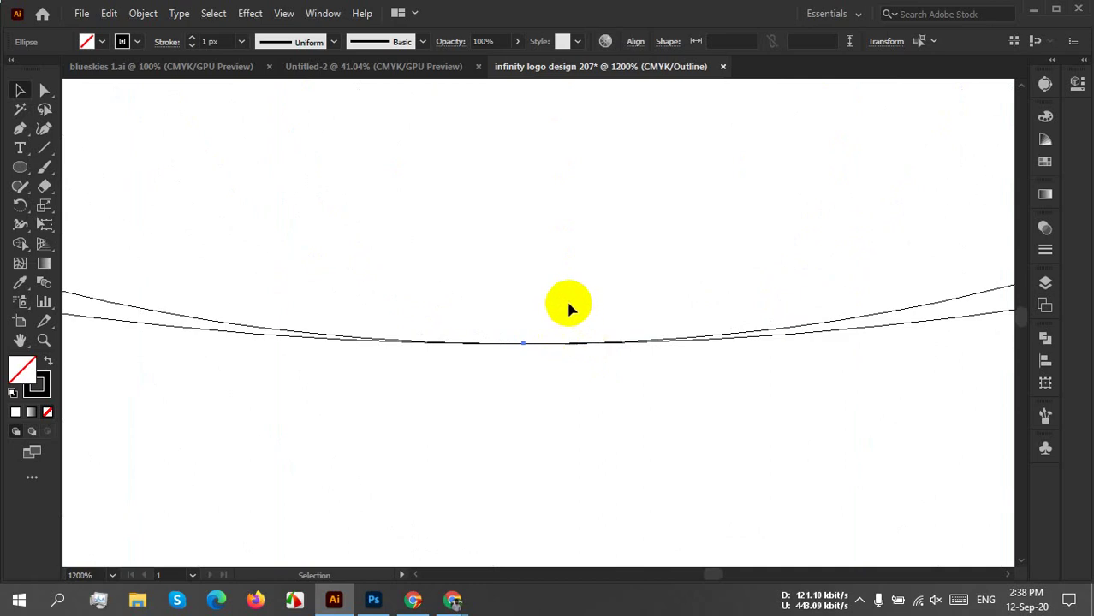
pyautogui.moveTo(557, 418); pyautogui.dragTo(529, 291)
pyautogui.scroll(-3, 529, 316)
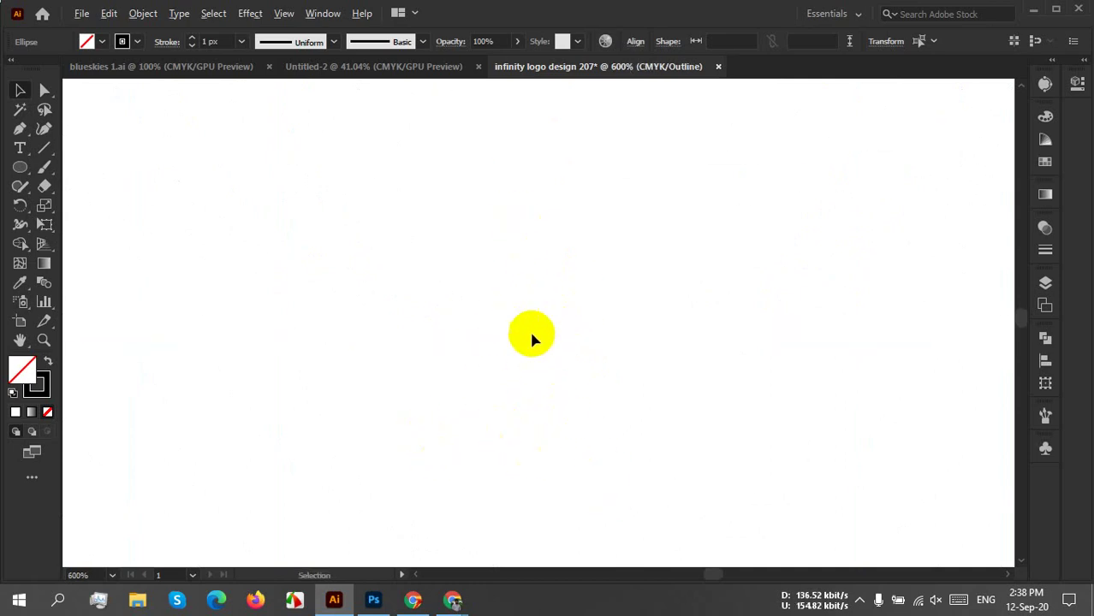
pyautogui.scroll(-2, 571, 360)
pyautogui.scroll(4, 572, 240)
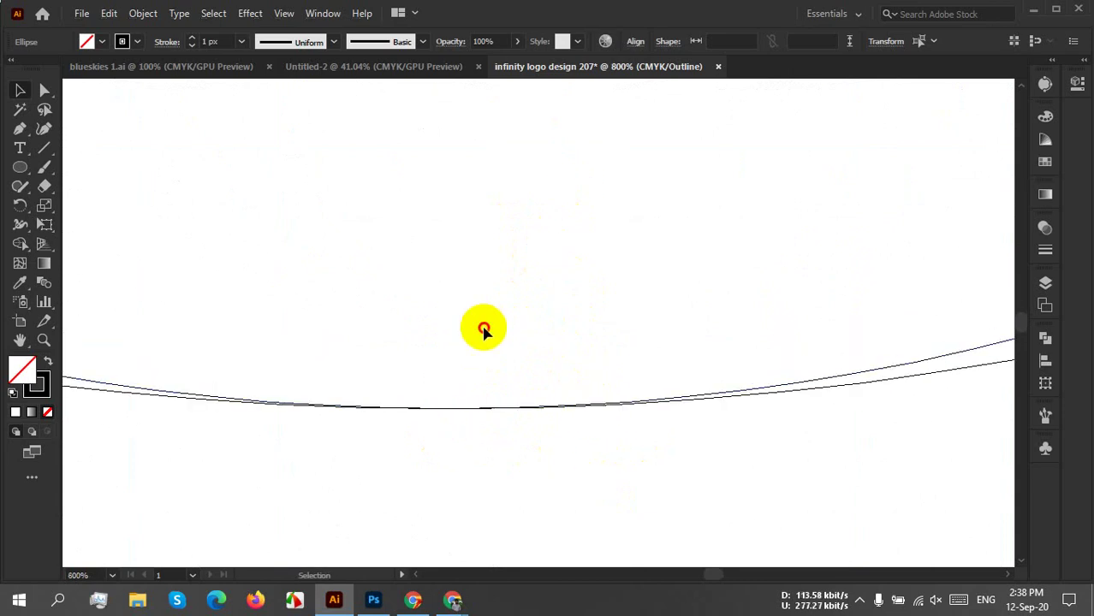
pyautogui.click(454, 408)
pyautogui.scroll(-8, 513, 442)
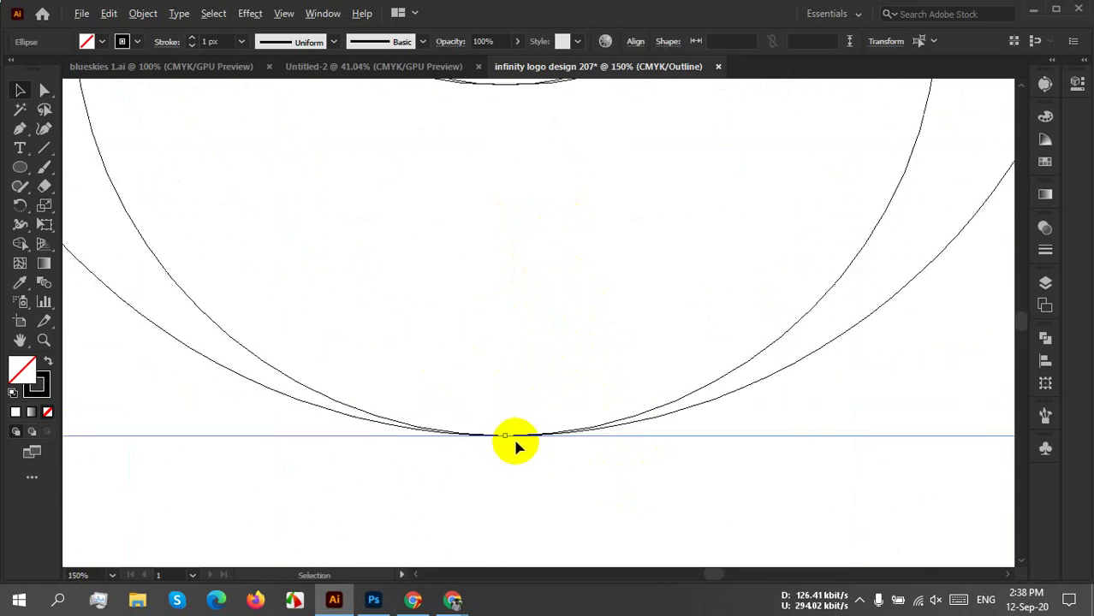
pyautogui.scroll(3, 555, 422)
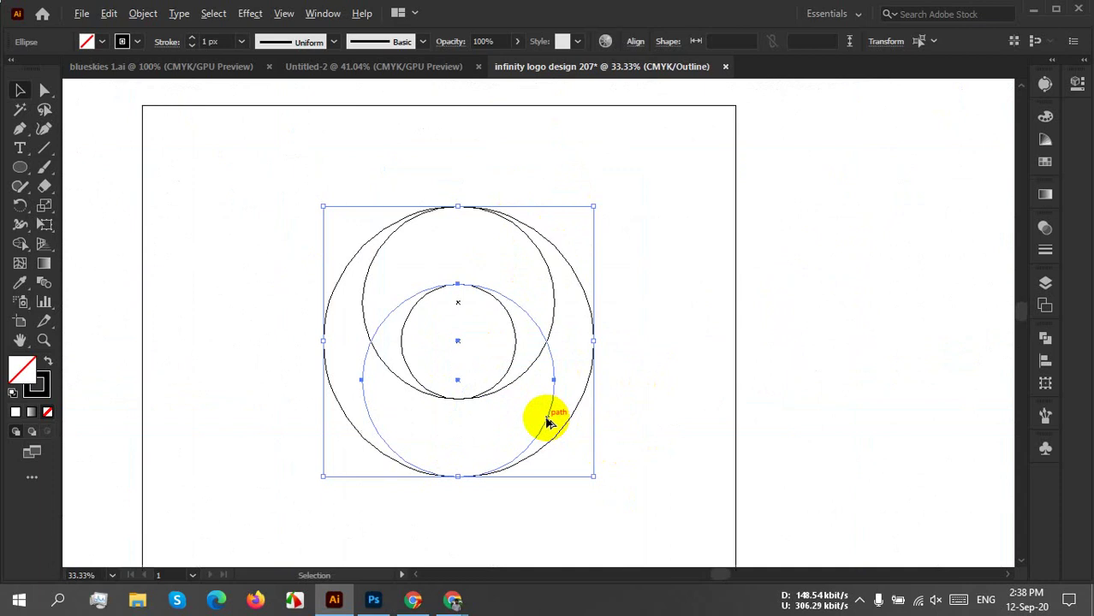
# Return to preview mode, deselect the circles, and examine where the circle outlines meet and cross.
pyautogui.press('a')
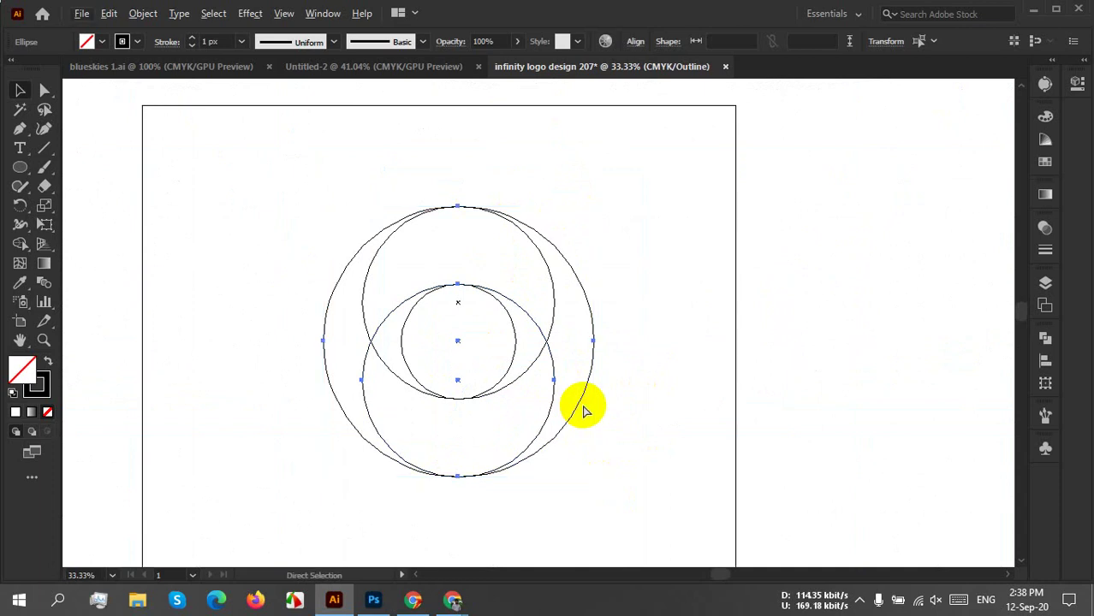
pyautogui.hotkey('ctrl', 'y')
pyautogui.press('v')
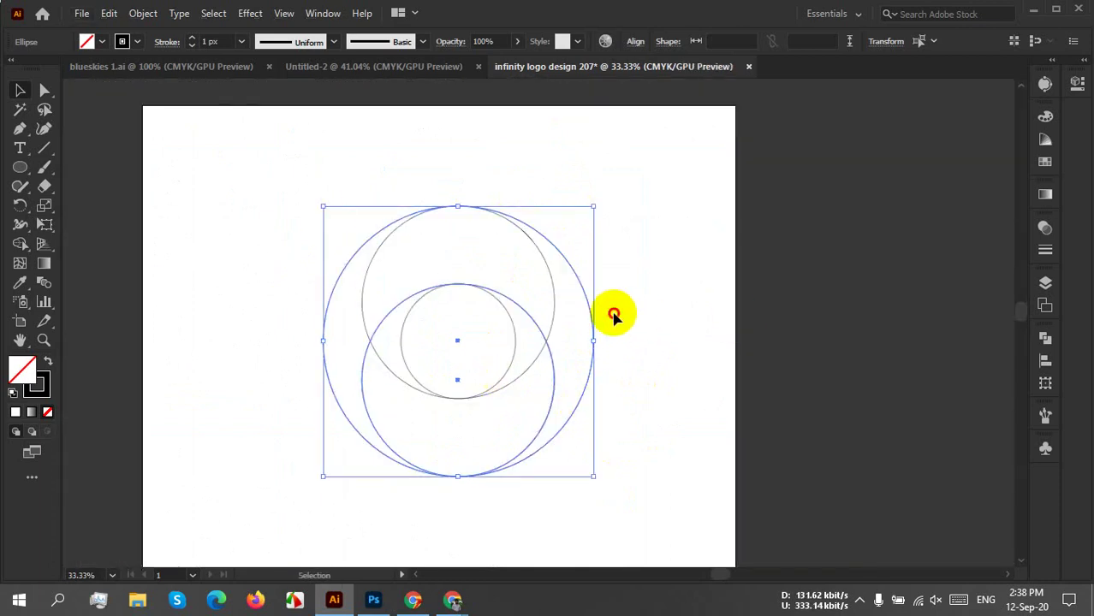
pyautogui.click(582, 321)
pyautogui.scroll(3, 503, 316)
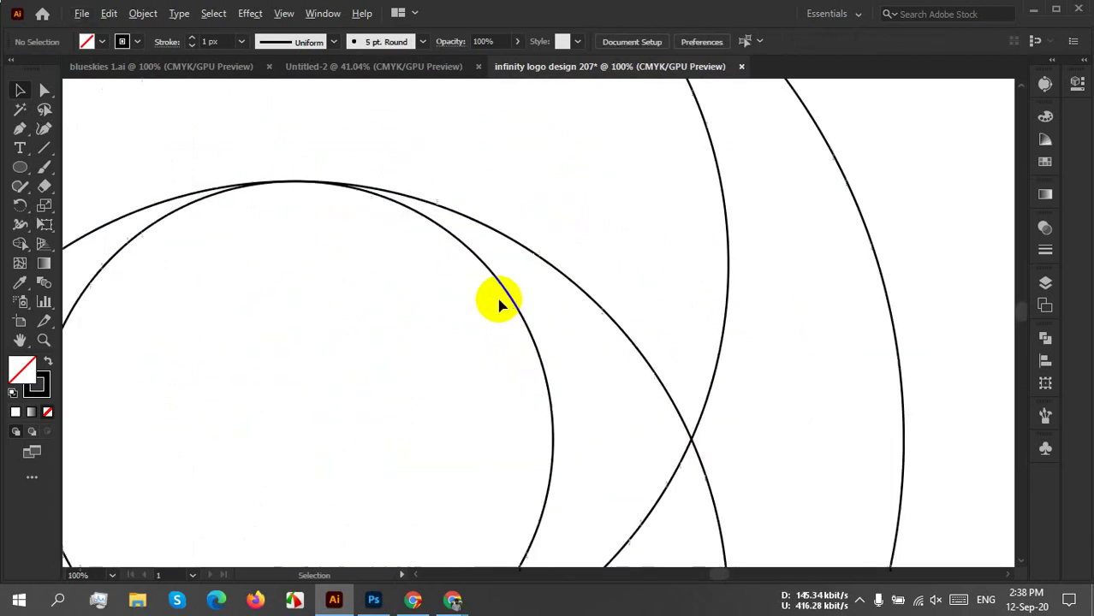
pyautogui.scroll(-2, 482, 291)
pyautogui.moveTo(490, 226); pyautogui.dragTo(603, 235)
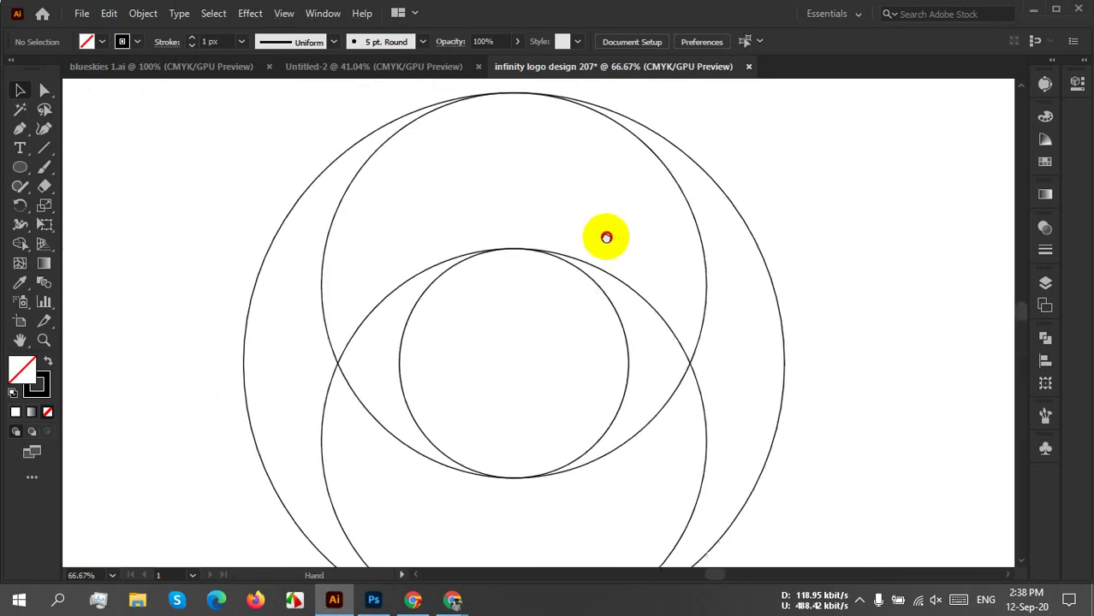
# Select all four circles, move them together slightly up and left on the artboard, and deselect them.
pyautogui.scroll(-1, 651, 282)
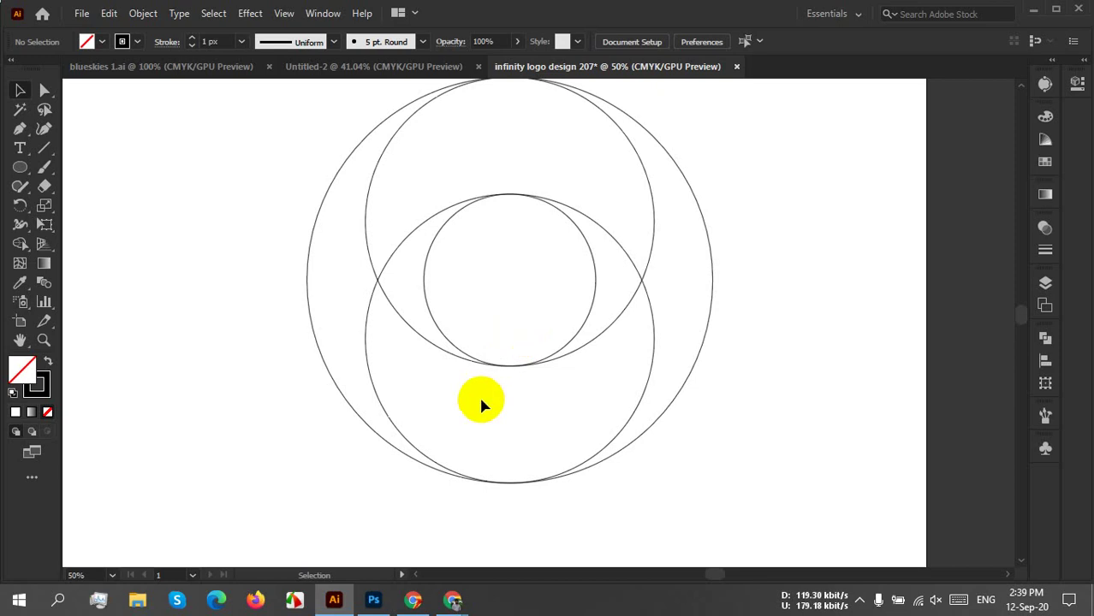
pyautogui.scroll(2, 514, 381)
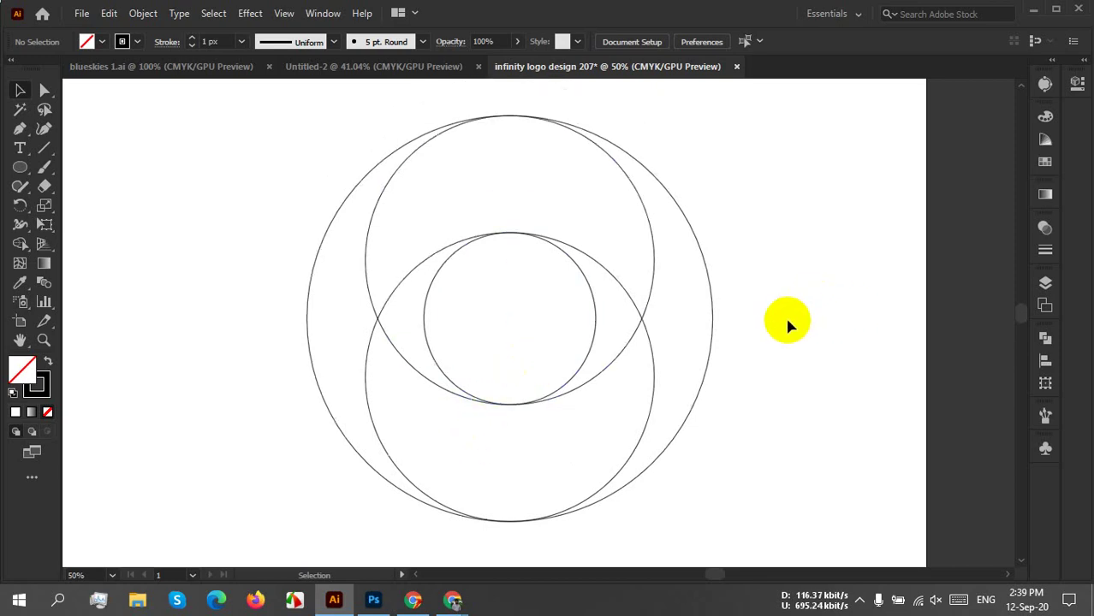
pyautogui.scroll(-1, 785, 315)
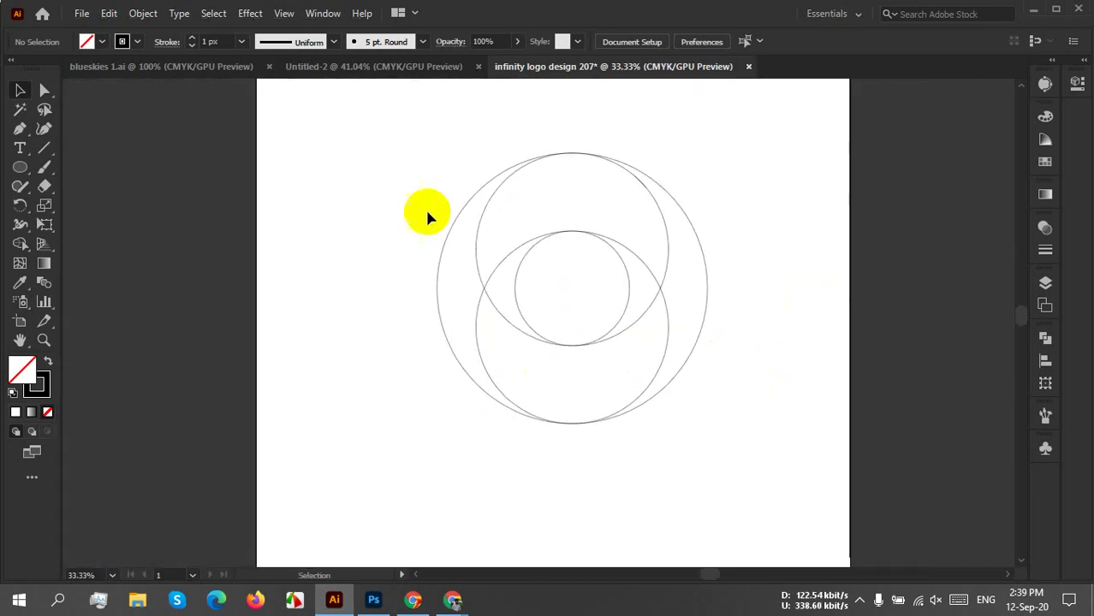
pyautogui.moveTo(389, 159); pyautogui.dragTo(743, 383)
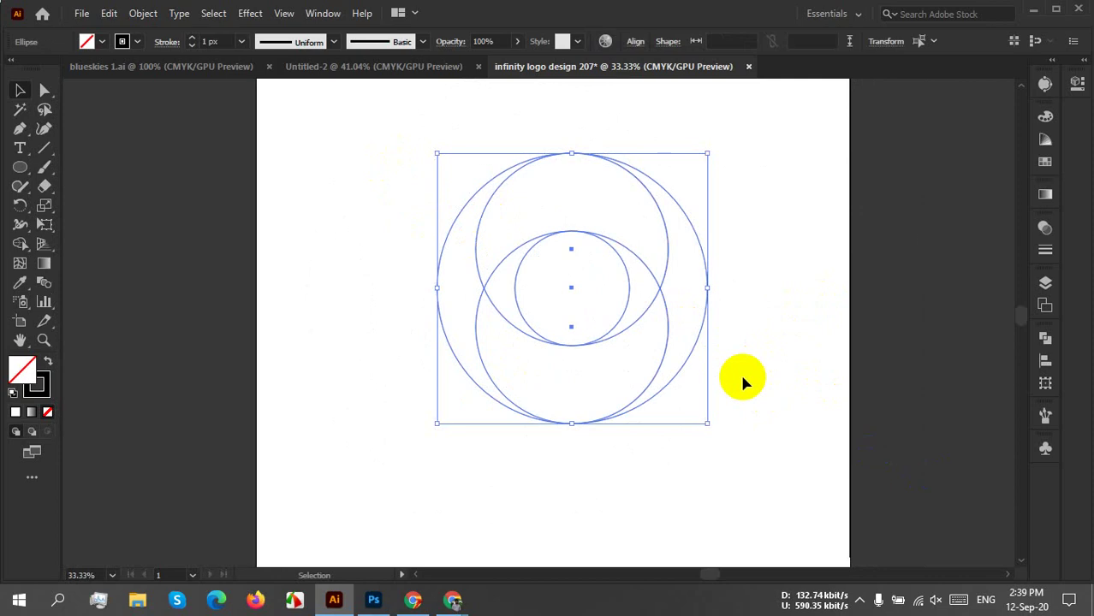
pyautogui.moveTo(706, 303); pyautogui.dragTo(695, 274)
pyautogui.click(721, 291)
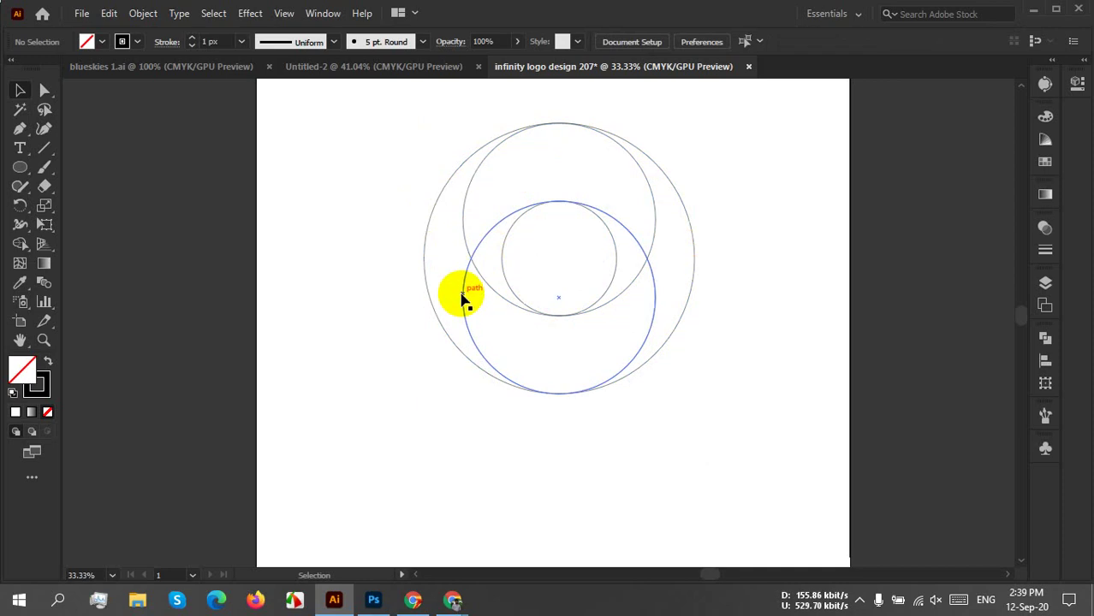
# Duplicate the lower medium circle and place the copy over the artboard's right edge, beside the four circles.
pyautogui.moveTo(462, 300); pyautogui.dragTo(742, 301)
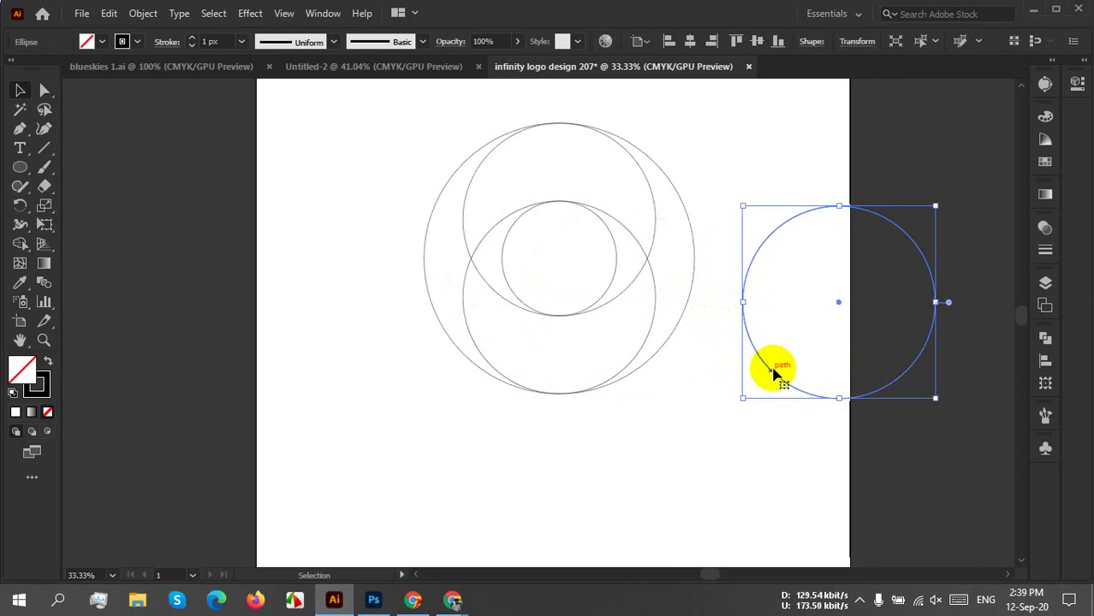
pyautogui.press('a')
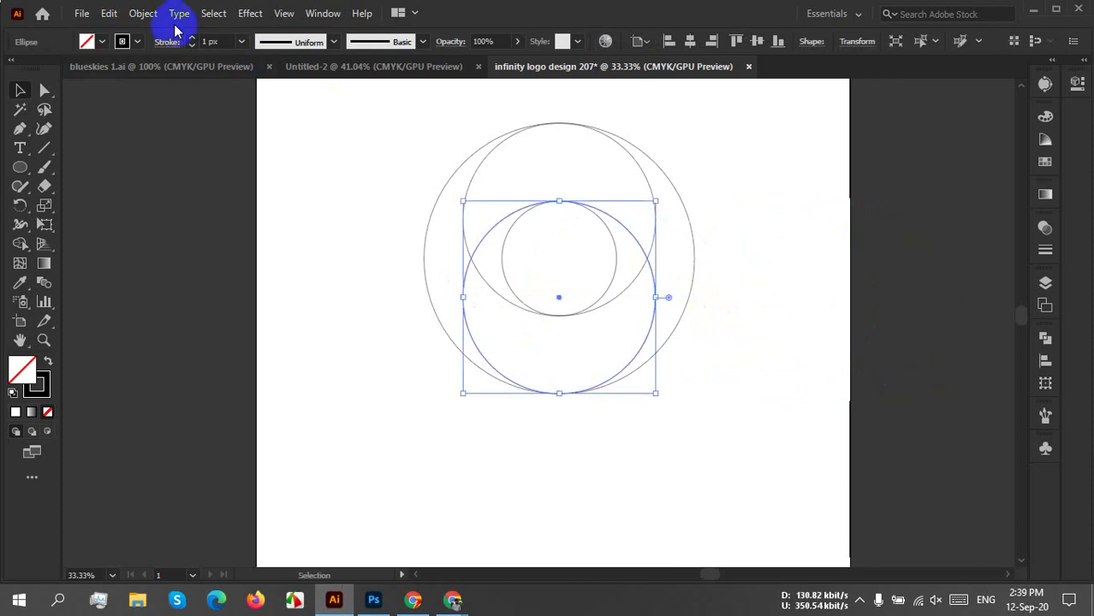
pyautogui.click(109, 13)
pyautogui.click(115, 90)
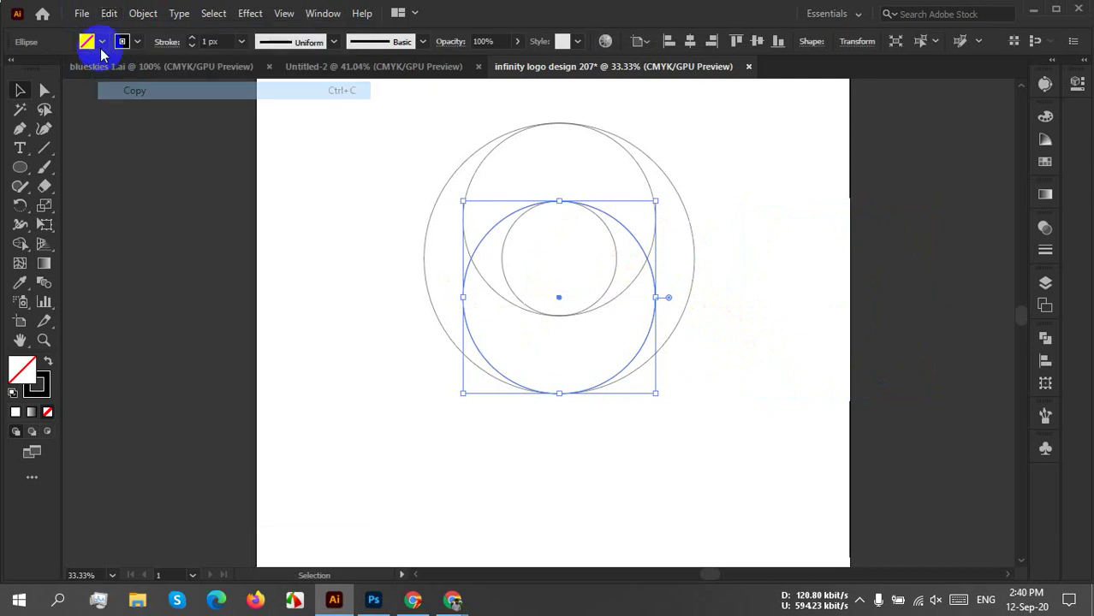
pyautogui.click(108, 13)
pyautogui.click(146, 109)
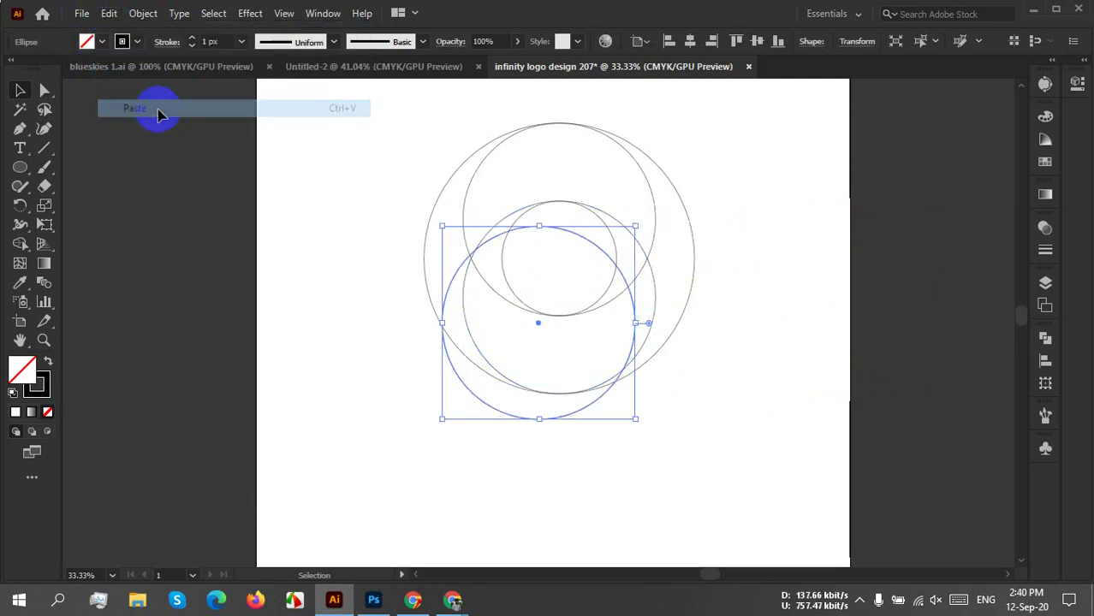
pyautogui.moveTo(589, 412); pyautogui.dragTo(893, 447)
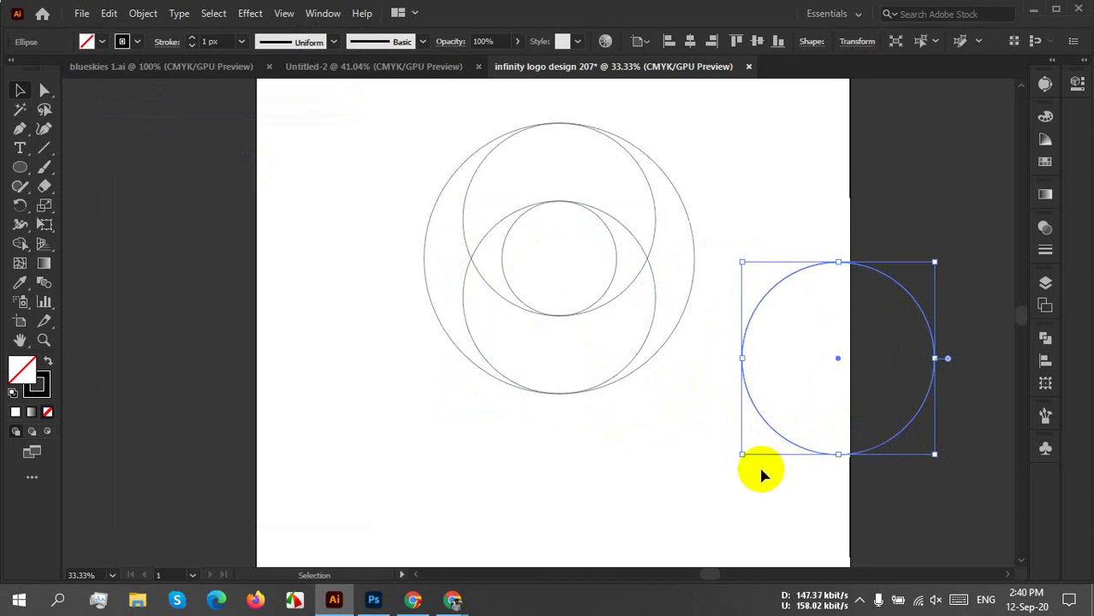
# Switch to the Google Meet call in Chrome to check the participants, and return to Illustrator.
pyautogui.click(452, 599)
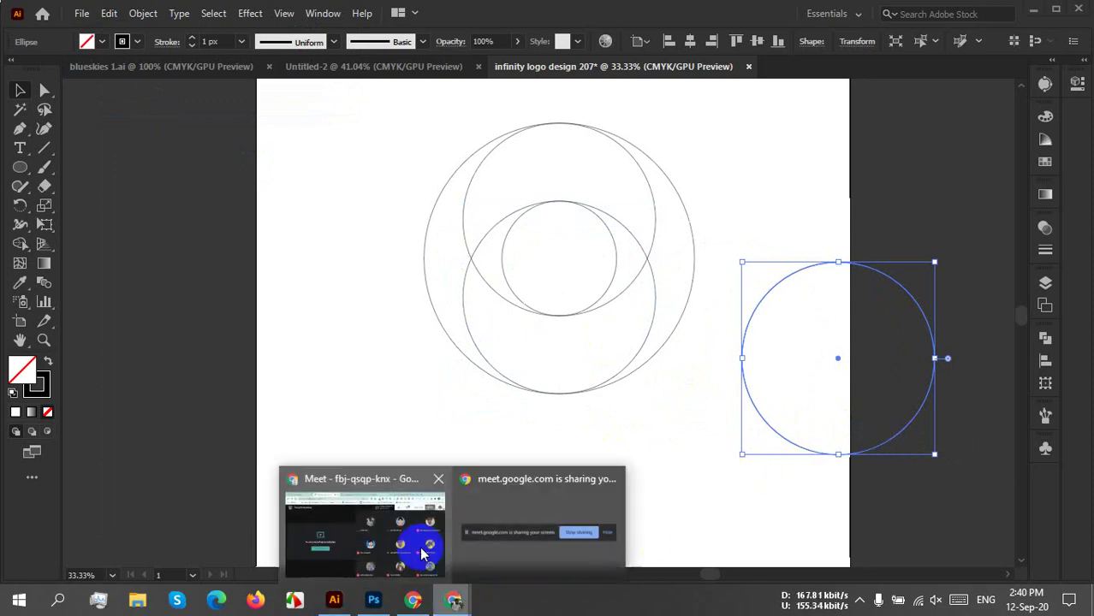
pyautogui.click(422, 554)
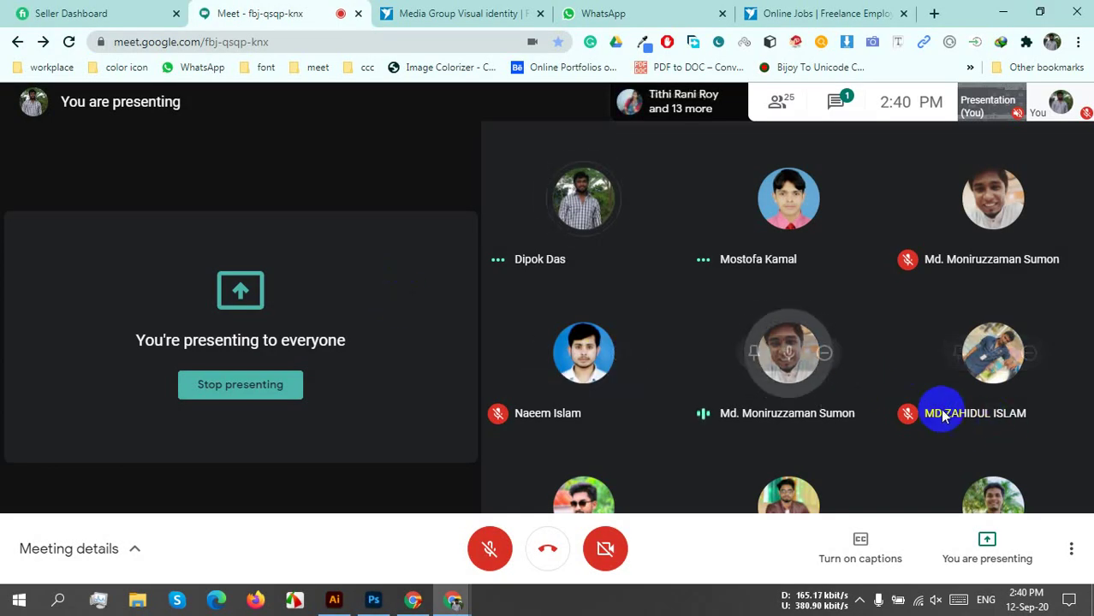
pyautogui.moveTo(944, 417)
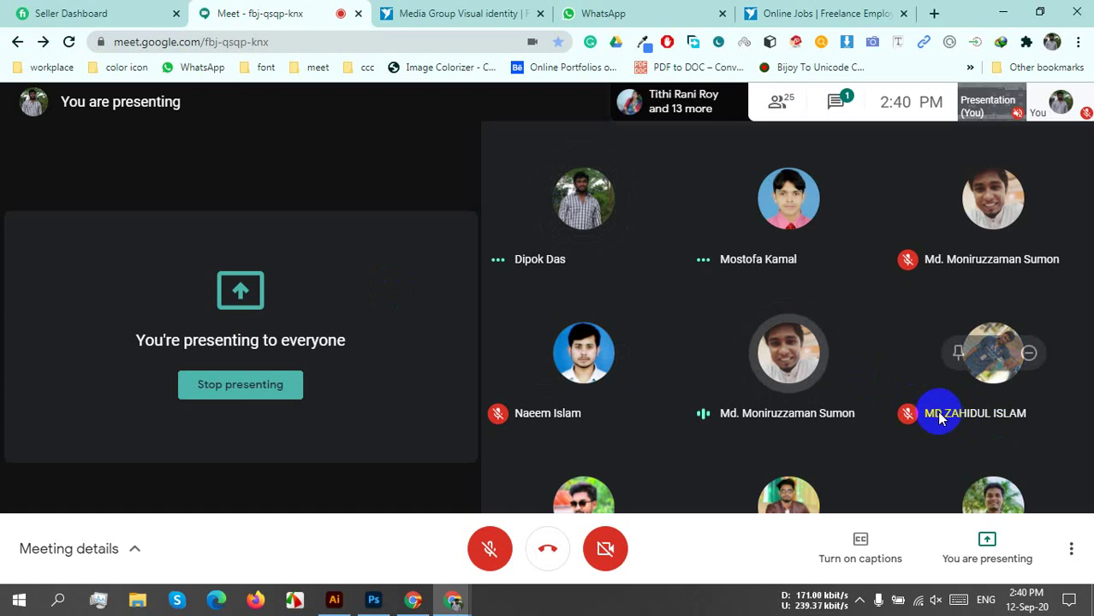
pyautogui.moveTo(740, 447)
pyautogui.click(336, 599)
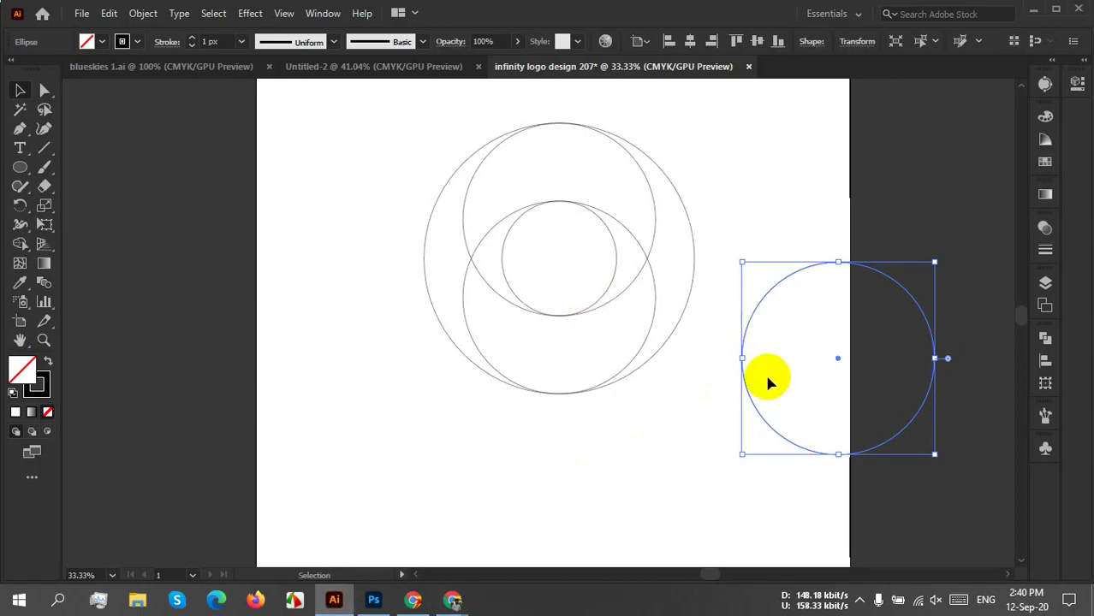
# Delete the separate circle copy, paste the clipboard content and remove the pasted screenshot image.
pyautogui.press('Delete')
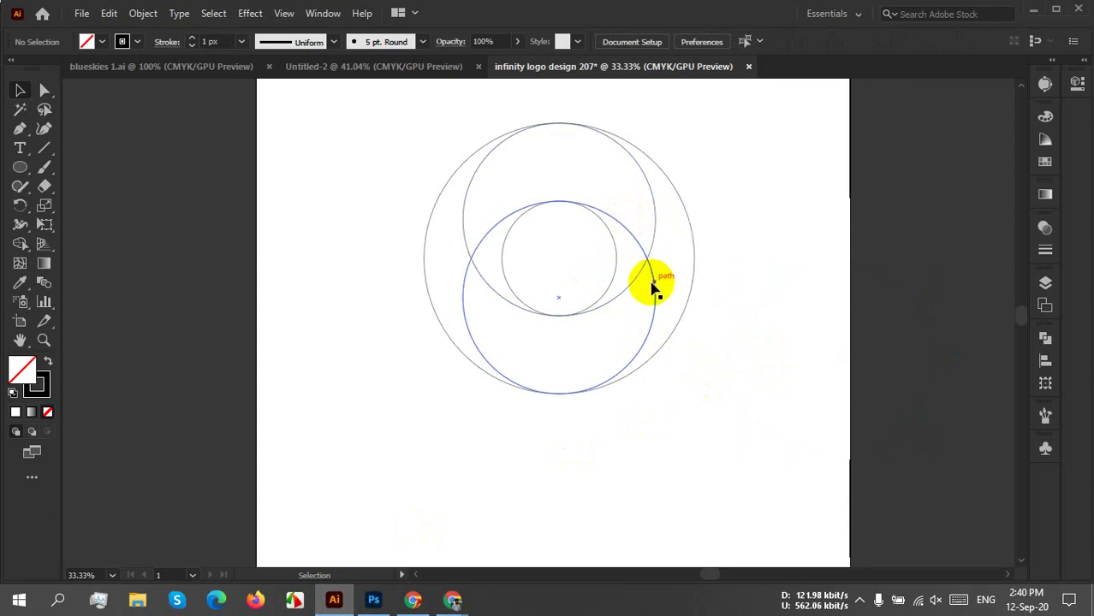
pyautogui.click(108, 15)
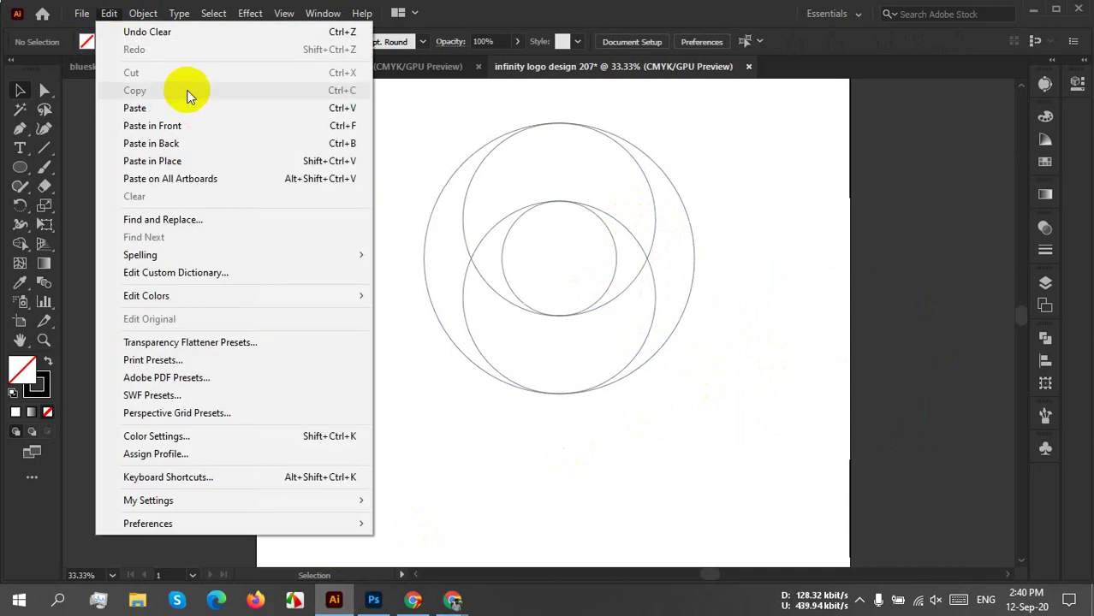
pyautogui.click(190, 108)
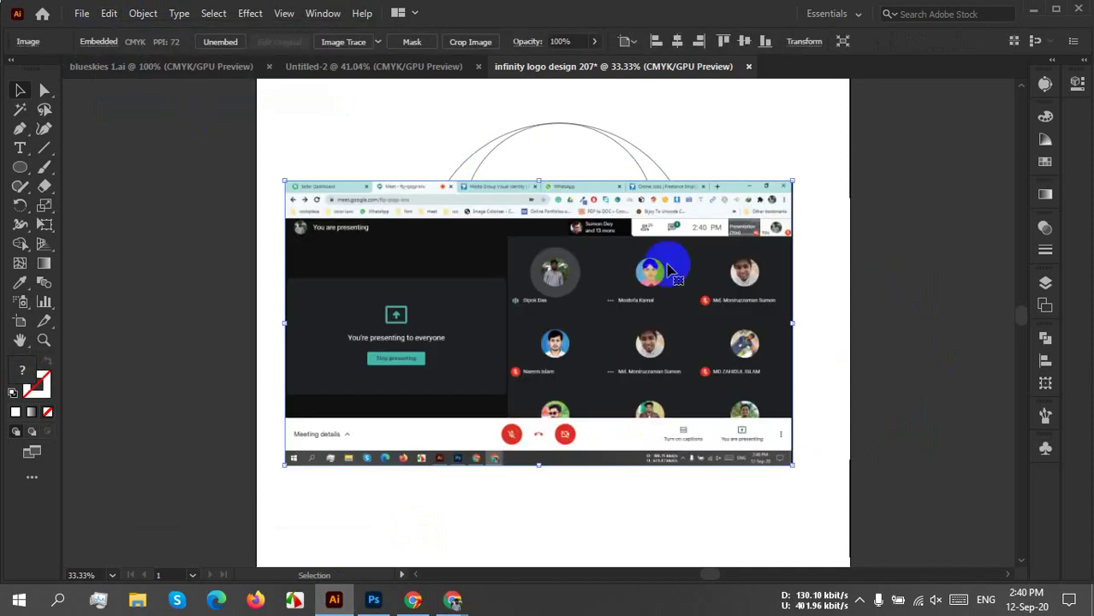
pyautogui.press('Delete')
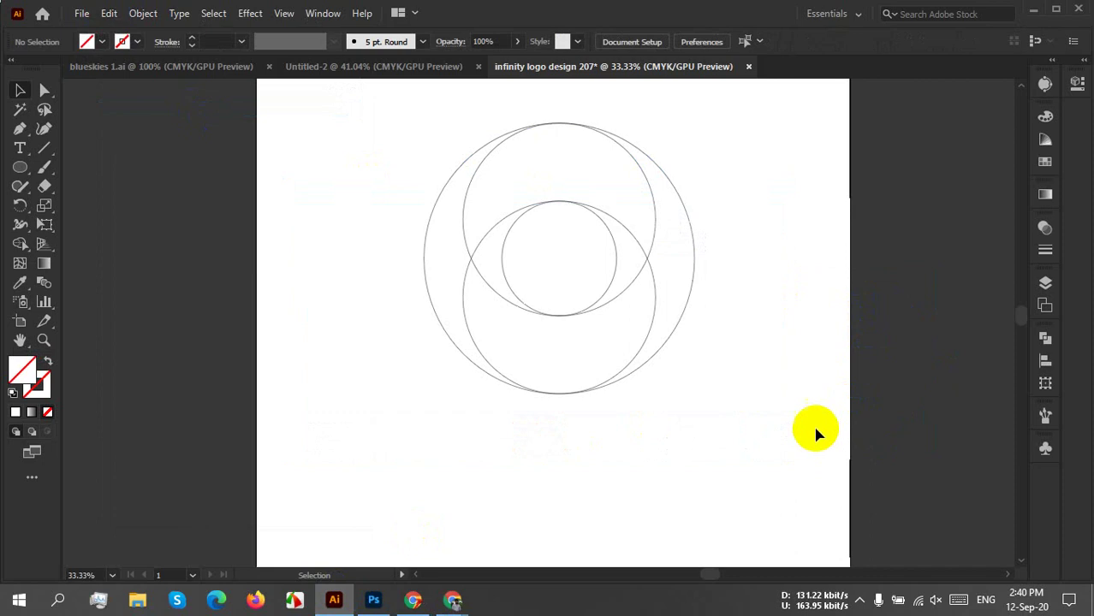
# Copy and paste the lower medium circle, and move the copy to the right of the four circles, level with the original.
pyautogui.moveTo(391, 149); pyautogui.dragTo(759, 320)
pyautogui.click(666, 280)
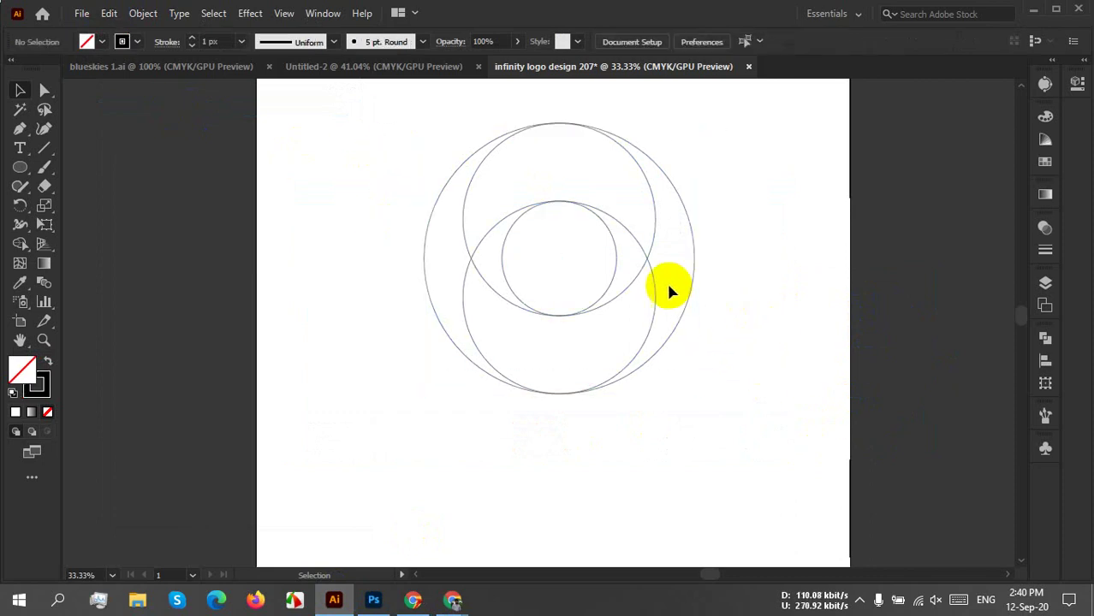
pyautogui.click(655, 289)
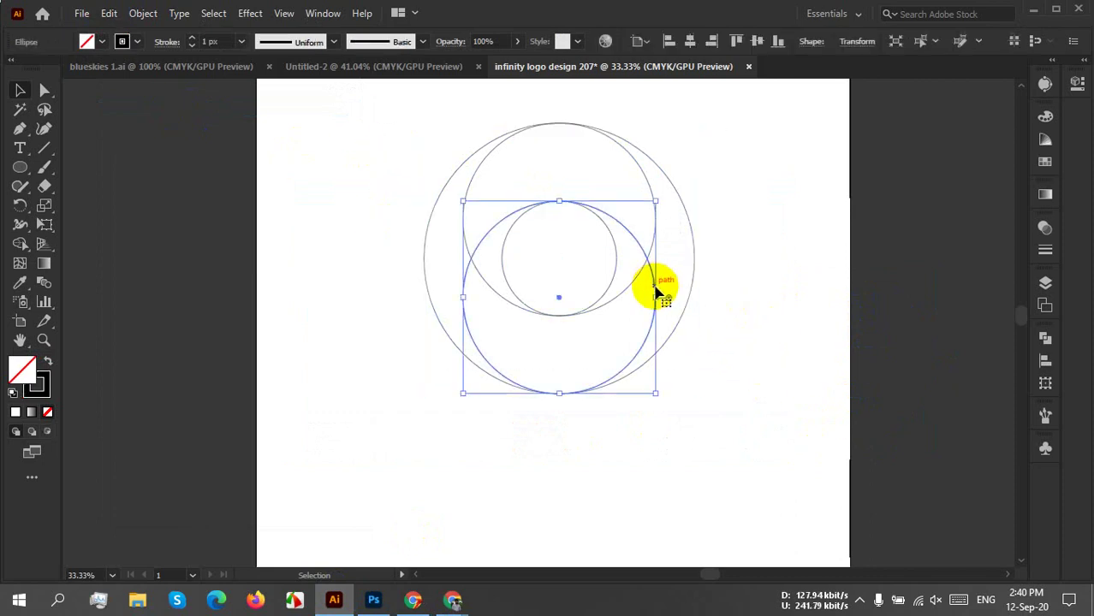
pyautogui.click(110, 14)
pyautogui.click(178, 98)
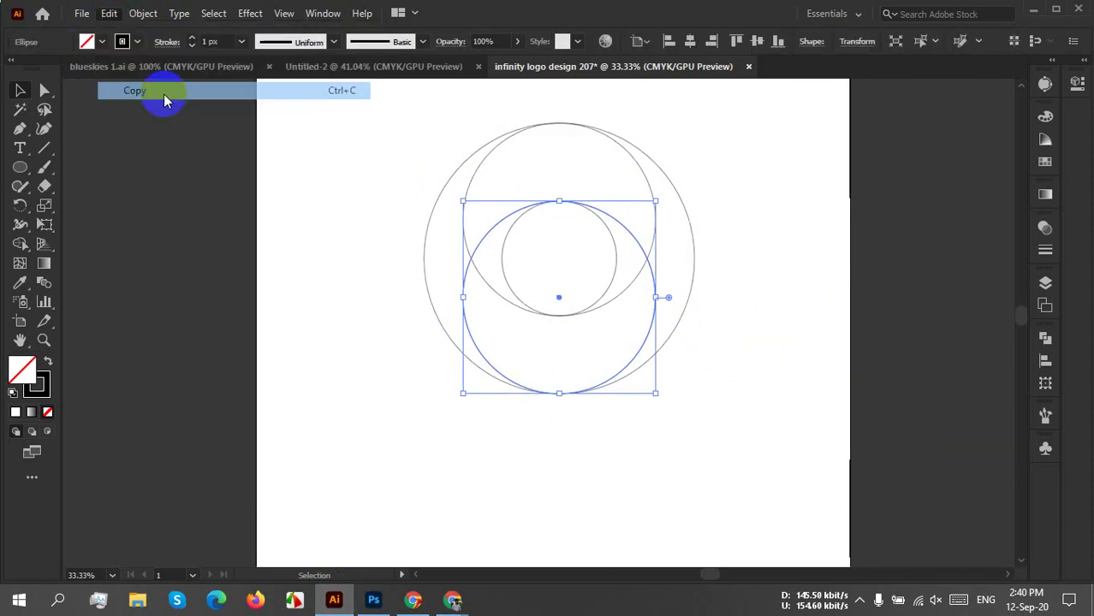
pyautogui.click(109, 14)
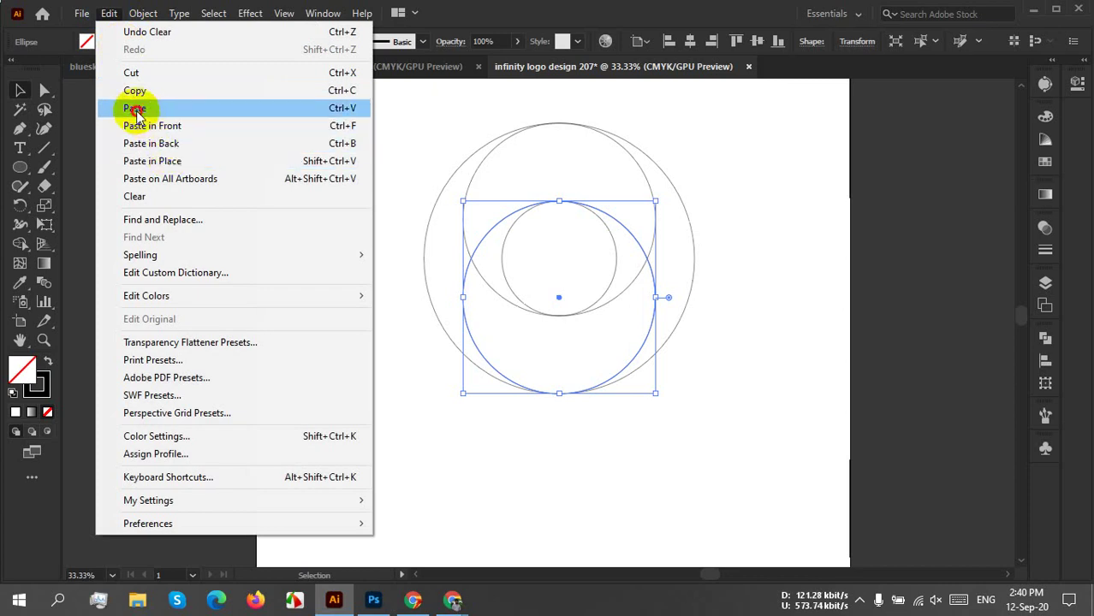
pyautogui.click(135, 111)
pyautogui.moveTo(591, 410); pyautogui.dragTo(906, 389)
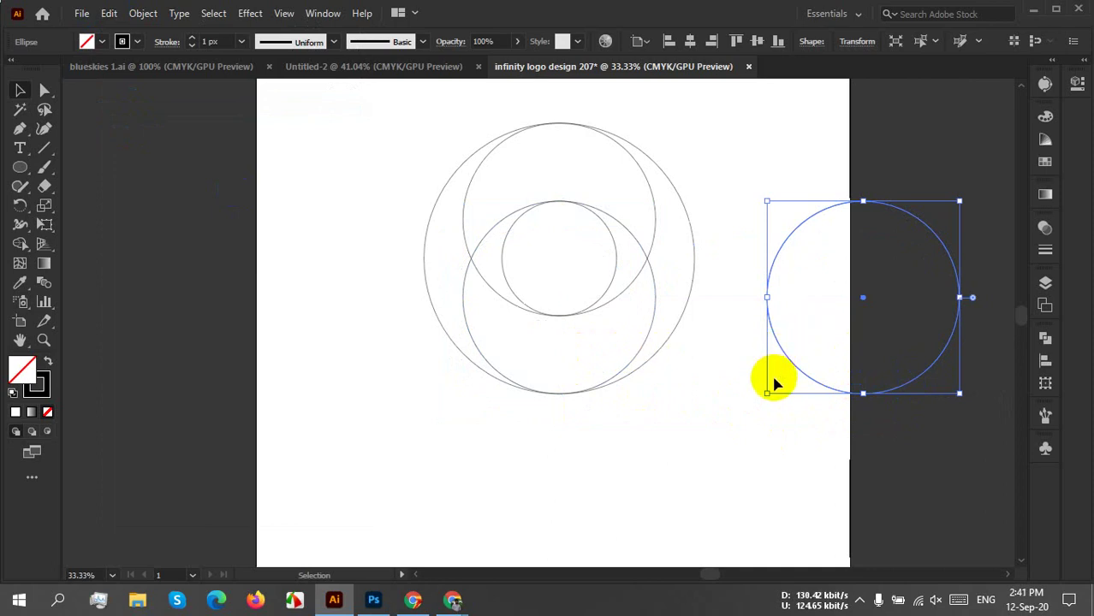
# Group the four stacked circles, leaving the separate copy out, and move the group slightly left.
pyautogui.scroll(2, 578, 326)
pyautogui.moveTo(380, 155); pyautogui.dragTo(688, 456)
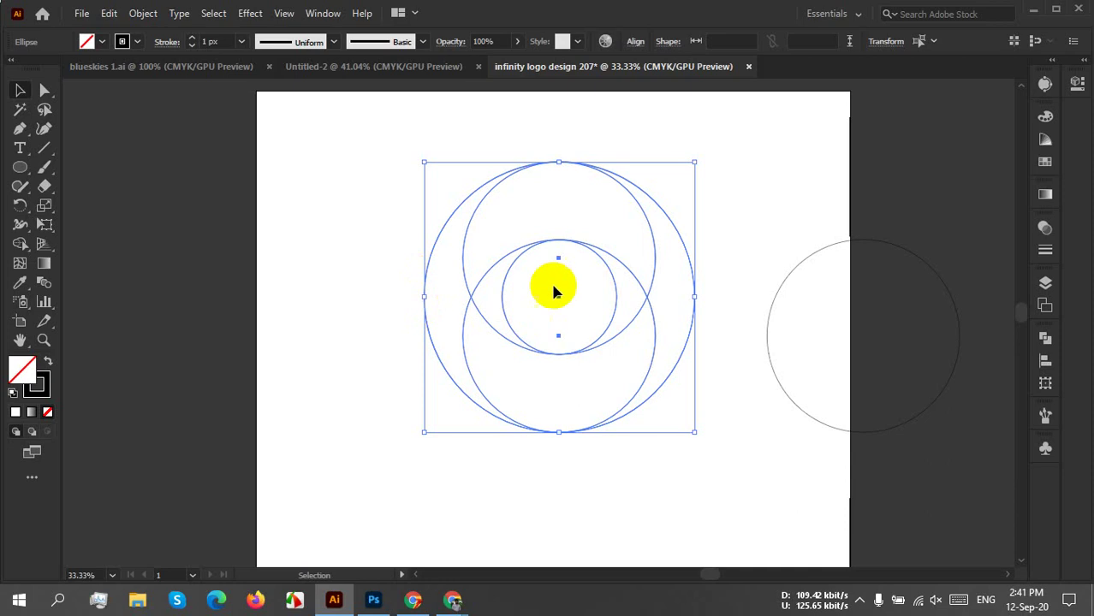
pyautogui.rightClick(541, 208)
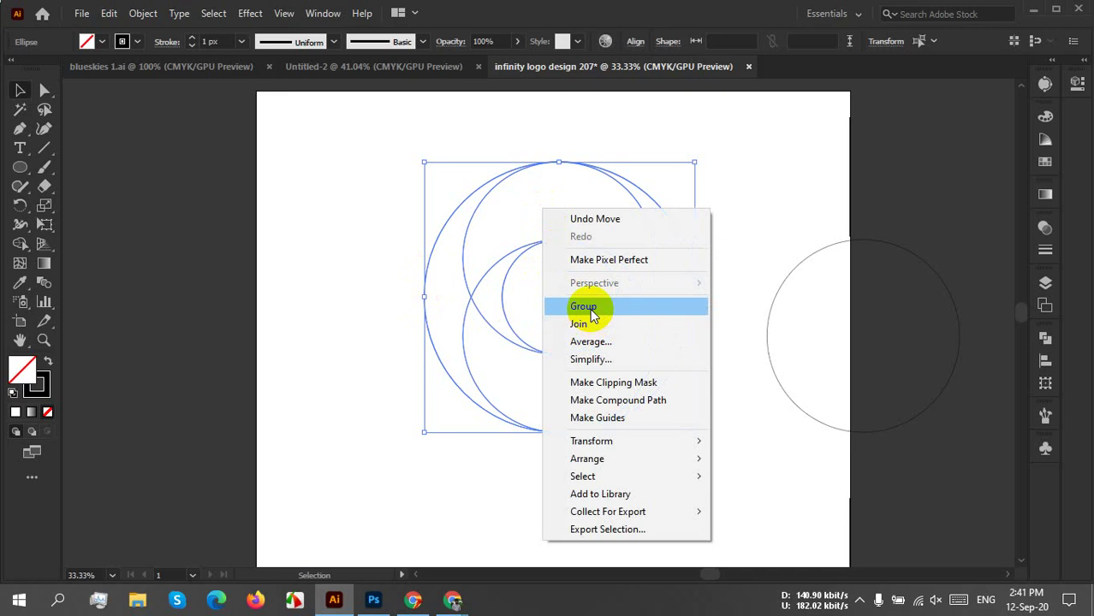
pyautogui.click(592, 315)
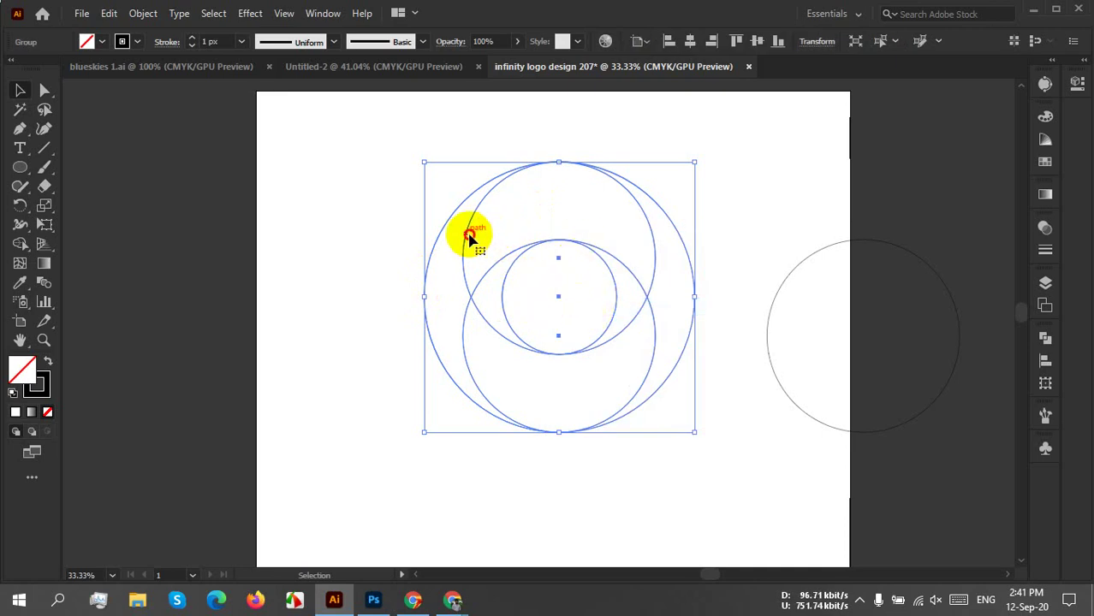
pyautogui.moveTo(466, 237); pyautogui.dragTo(443, 237)
pyautogui.click(312, 205)
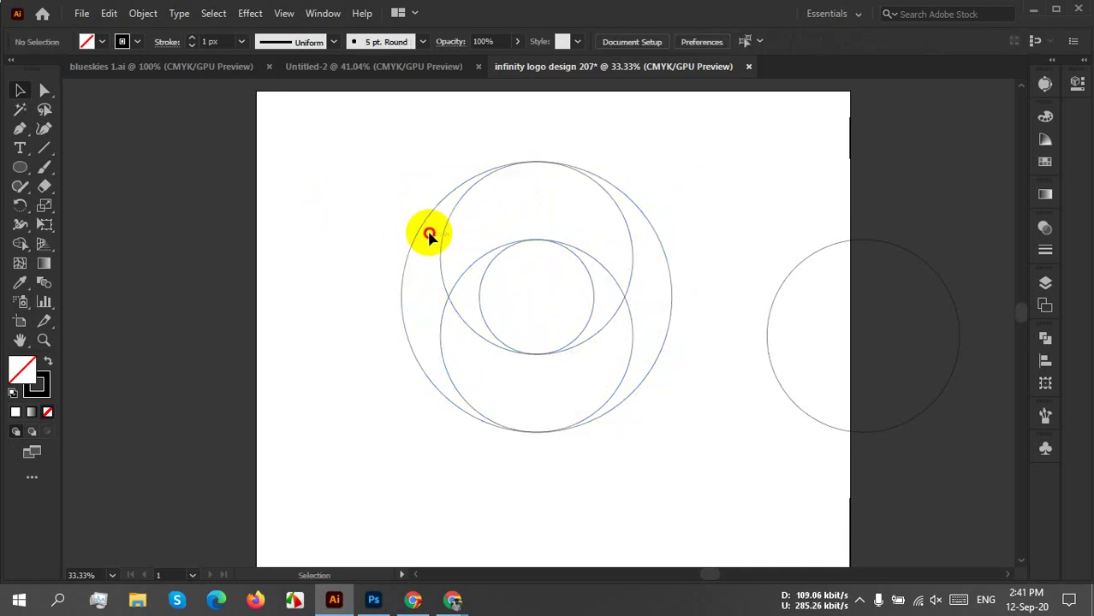
pyautogui.click(431, 236)
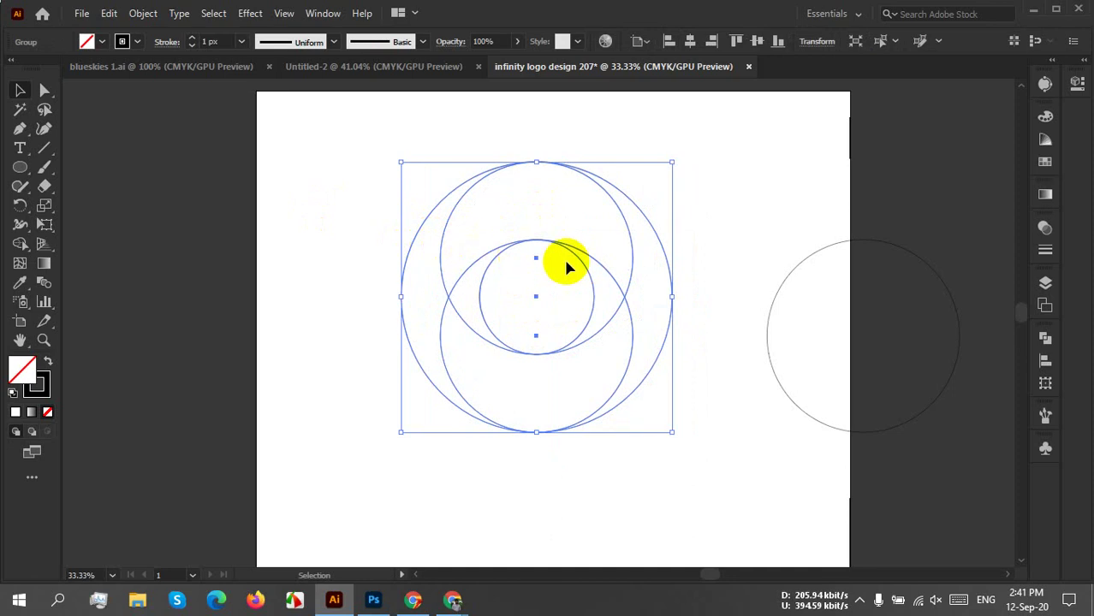
# Align the separate medium circle with the circle group by their left edges and vertical centers, and deselect both.
pyautogui.moveTo(769, 318); pyautogui.dragTo(744, 309)
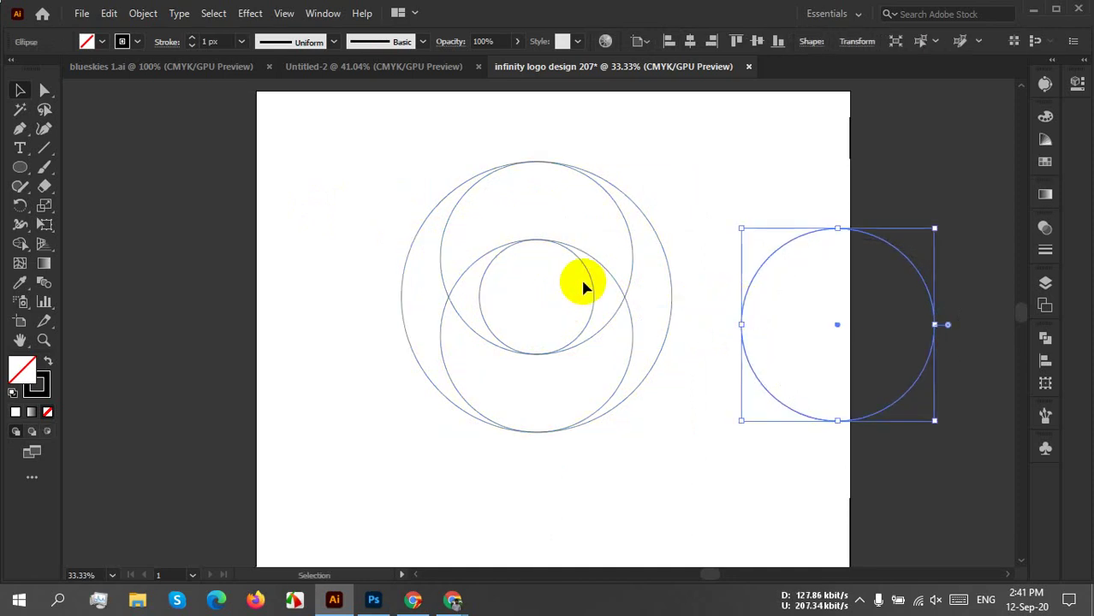
pyautogui.moveTo(339, 159); pyautogui.dragTo(993, 421)
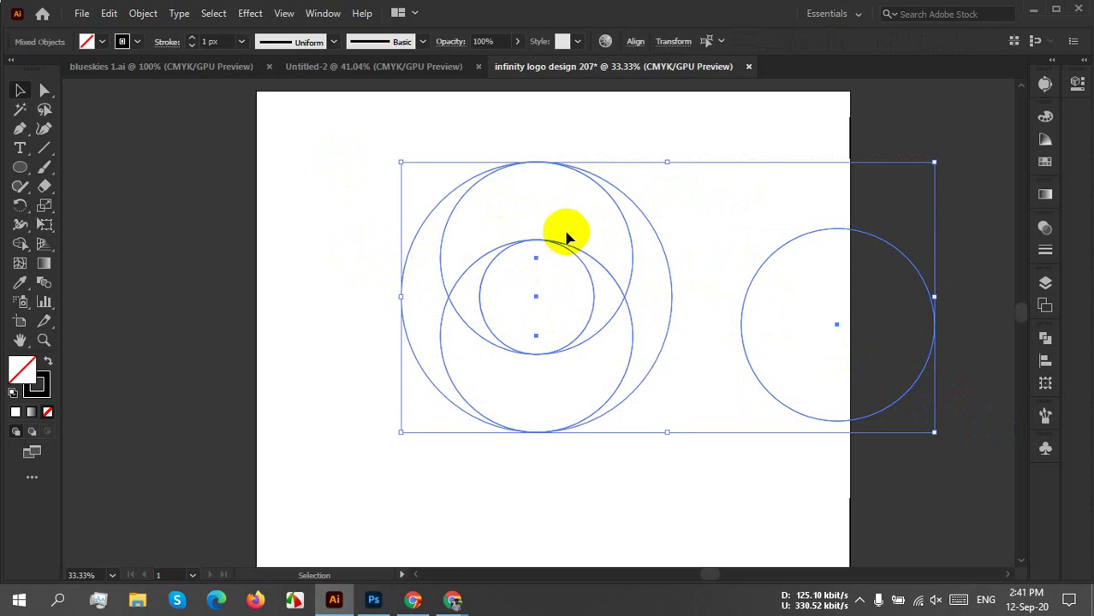
pyautogui.click(634, 41)
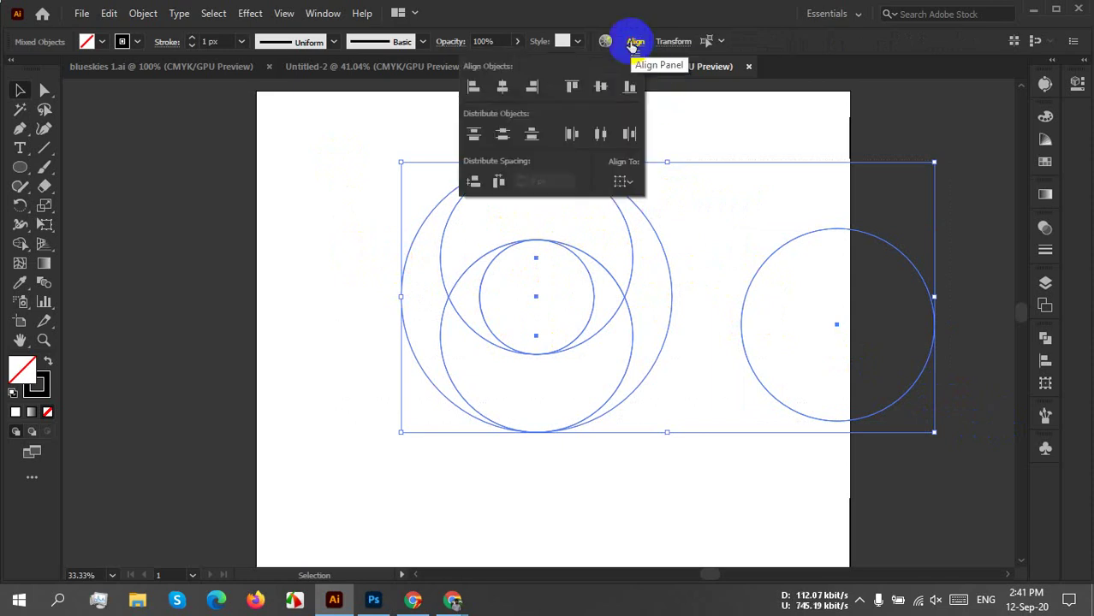
pyautogui.click(471, 88)
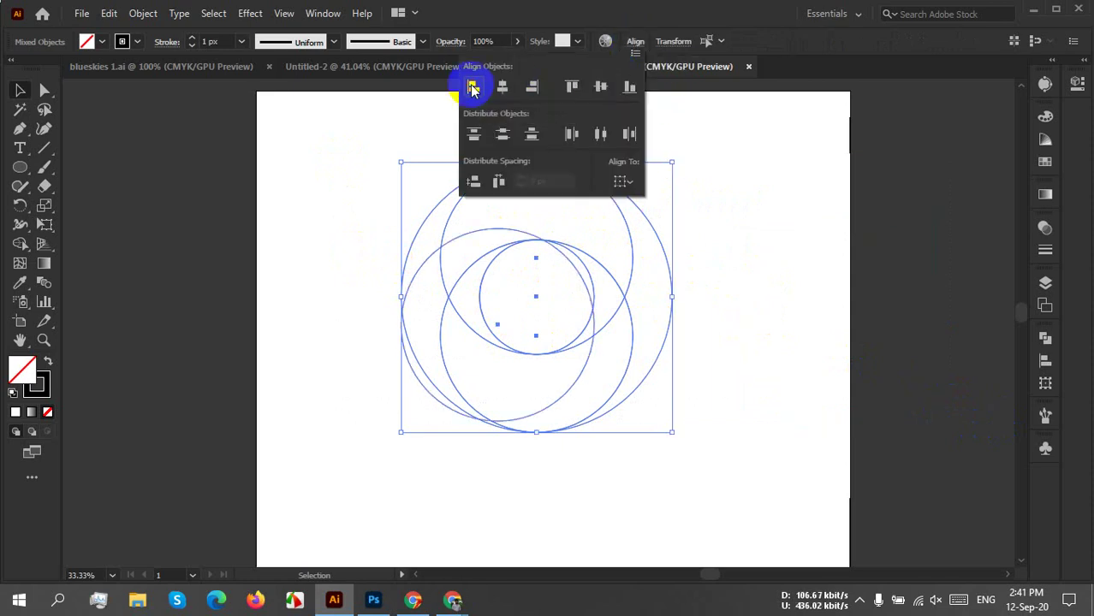
pyautogui.click(598, 91)
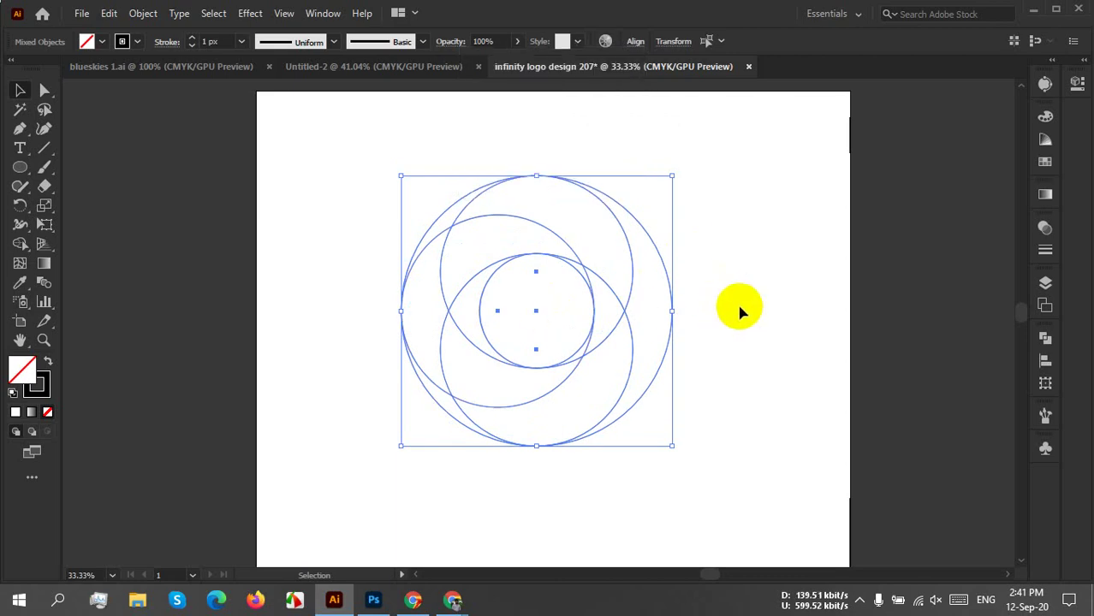
pyautogui.click(717, 322)
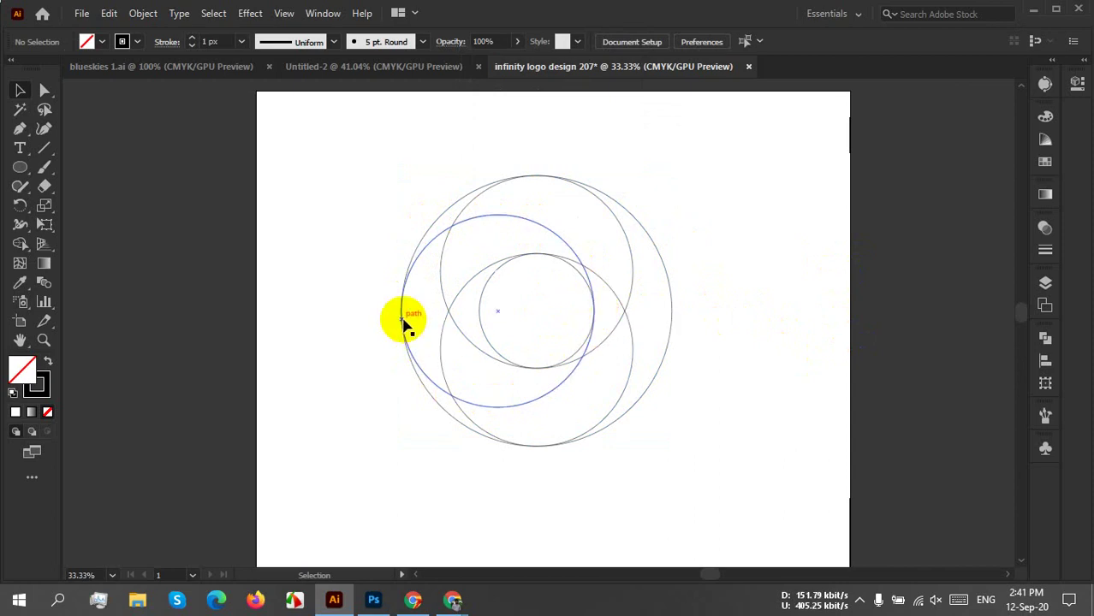
pyautogui.scroll(4, 569, 349)
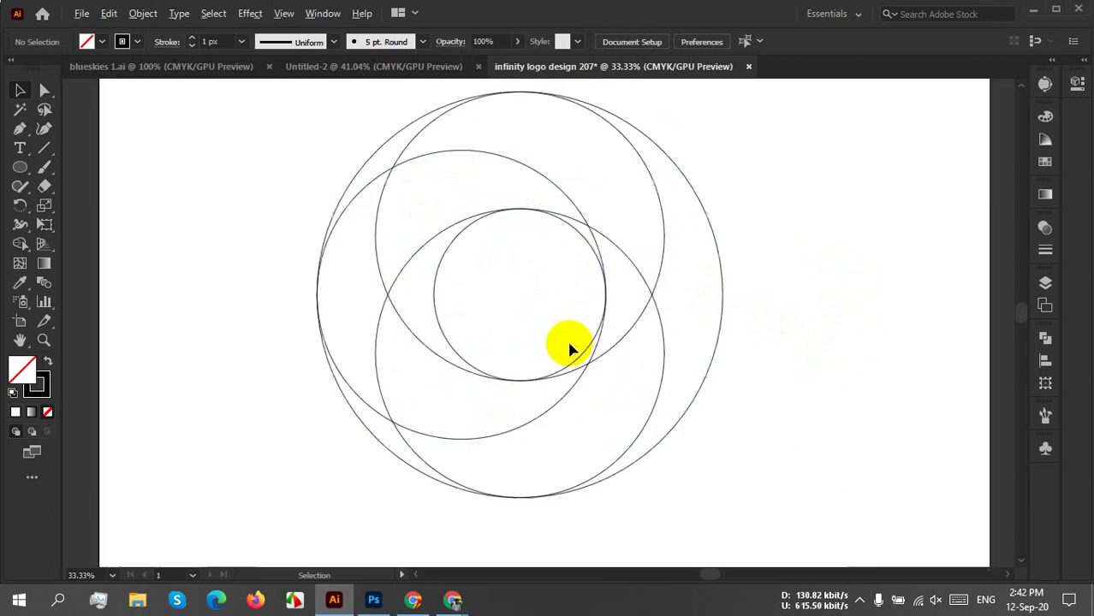
# Switch to outline view and examine how precisely the circles touch at the small circle's right edge and the large circle's left edge.
pyautogui.scroll(-3, 655, 324)
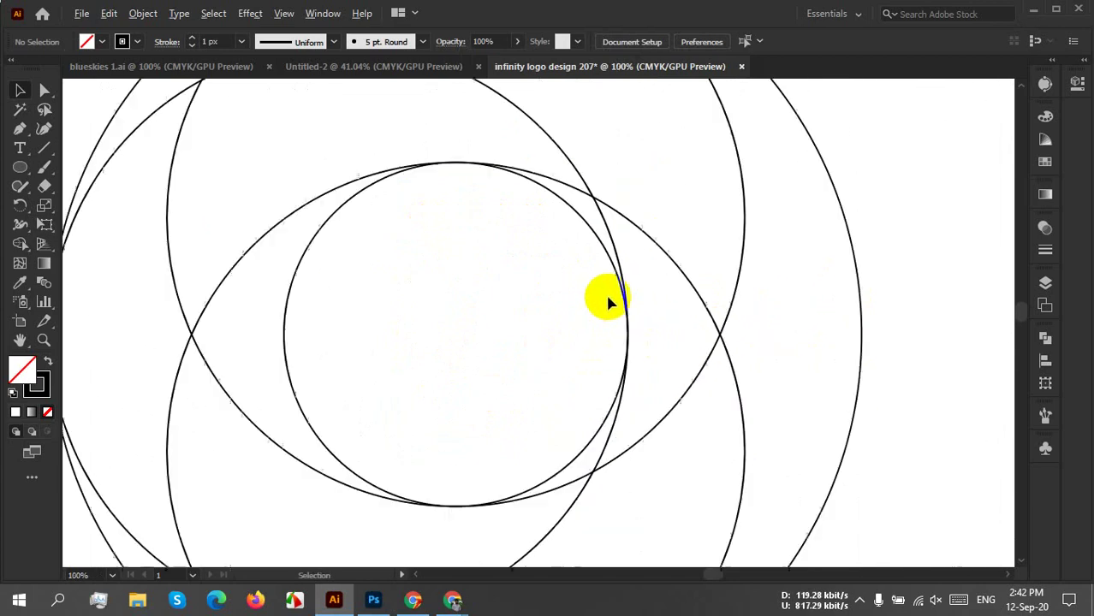
pyautogui.hotkey('ctrl', 'y')
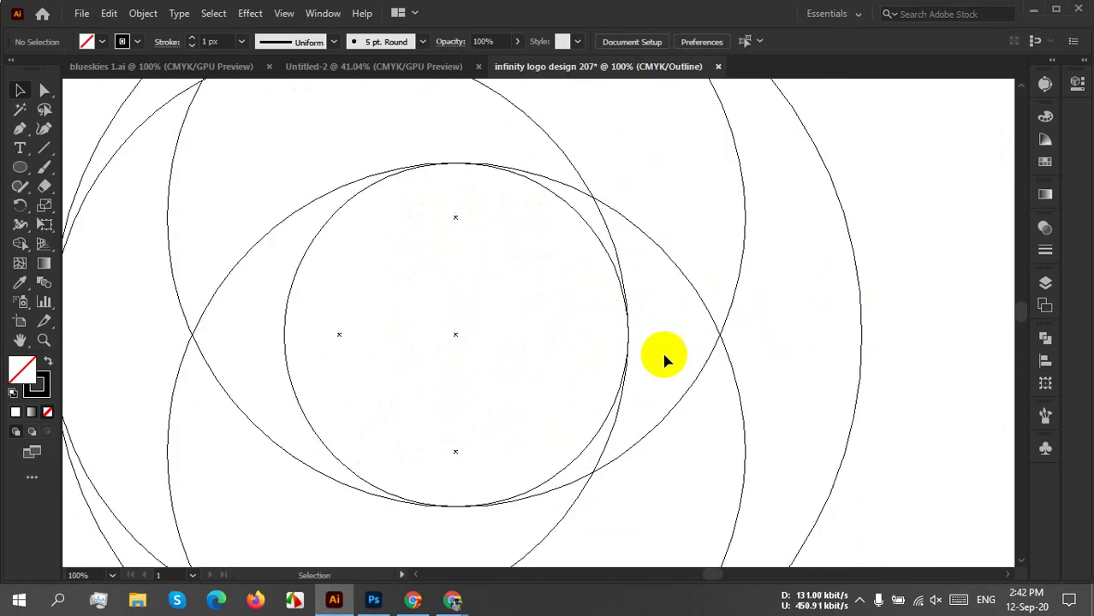
pyautogui.scroll(3, 653, 347)
pyautogui.moveTo(650, 257); pyautogui.dragTo(560, 376)
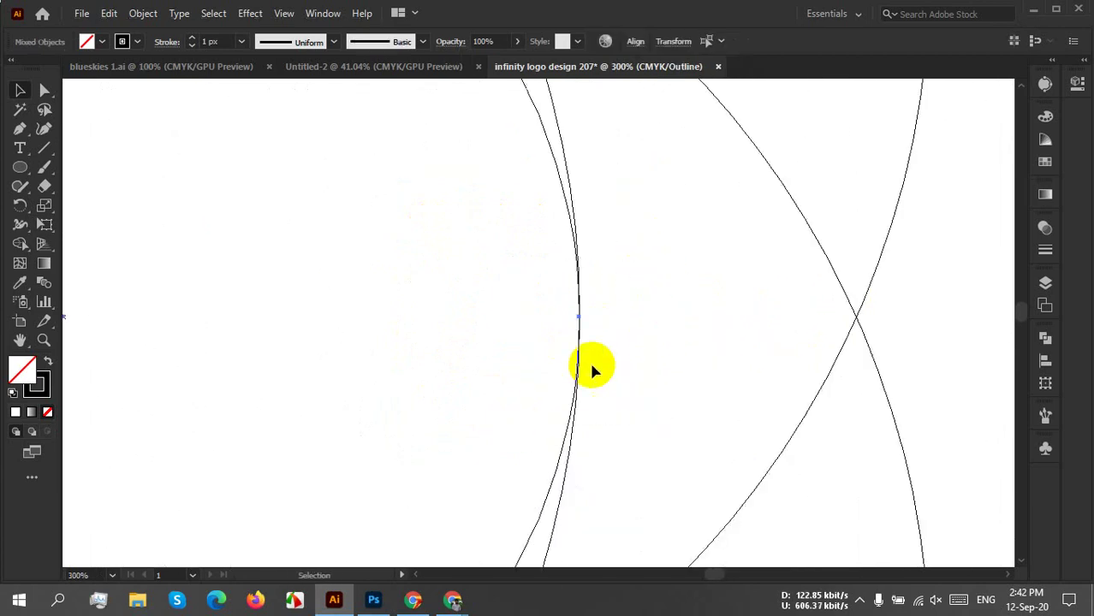
pyautogui.scroll(-6, 581, 323)
pyautogui.moveTo(469, 355); pyautogui.dragTo(635, 354)
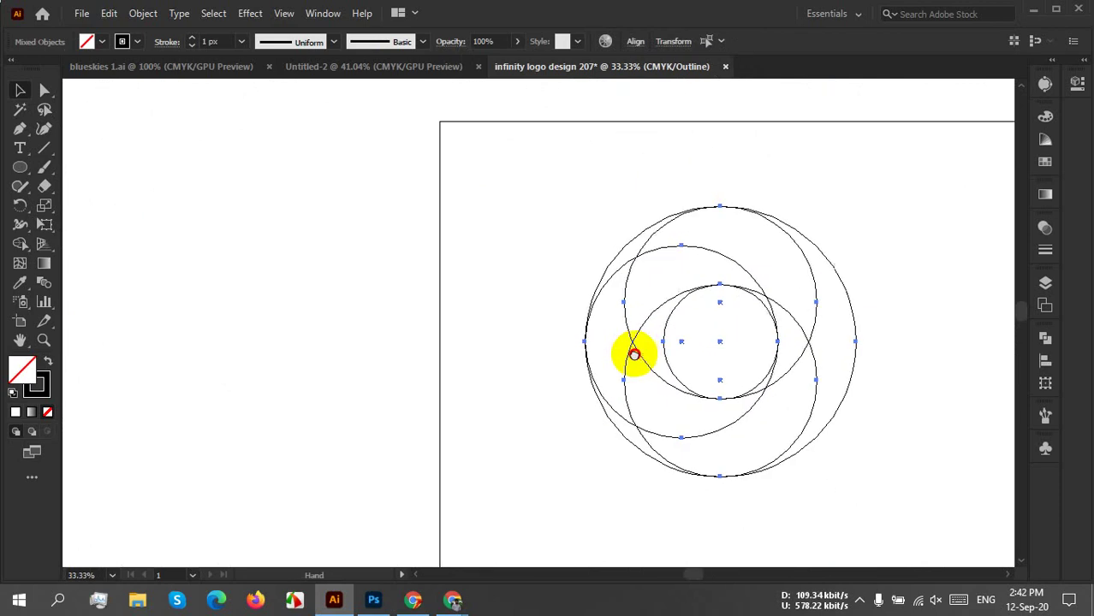
pyautogui.scroll(2, 585, 345)
pyautogui.scroll(5, 598, 445)
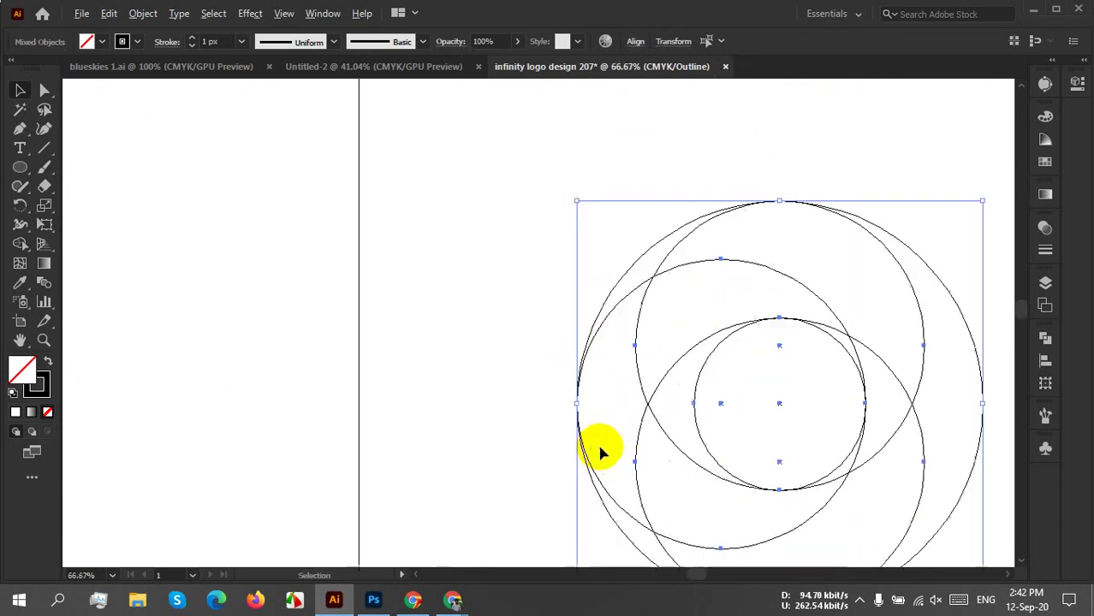
pyautogui.scroll(2, 505, 303)
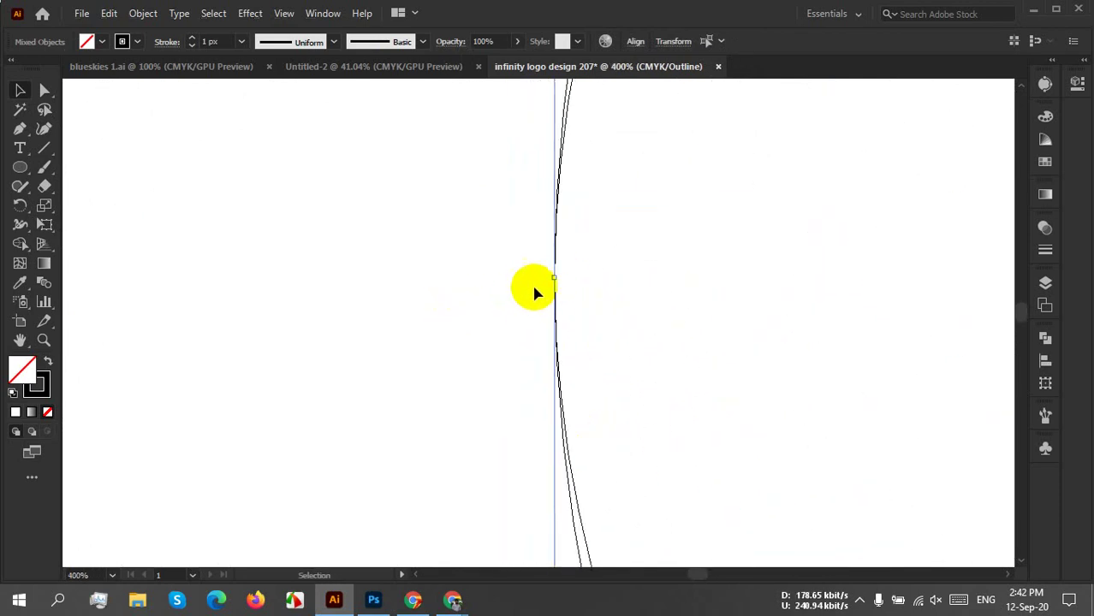
pyautogui.click(592, 280)
pyautogui.scroll(-7, 604, 293)
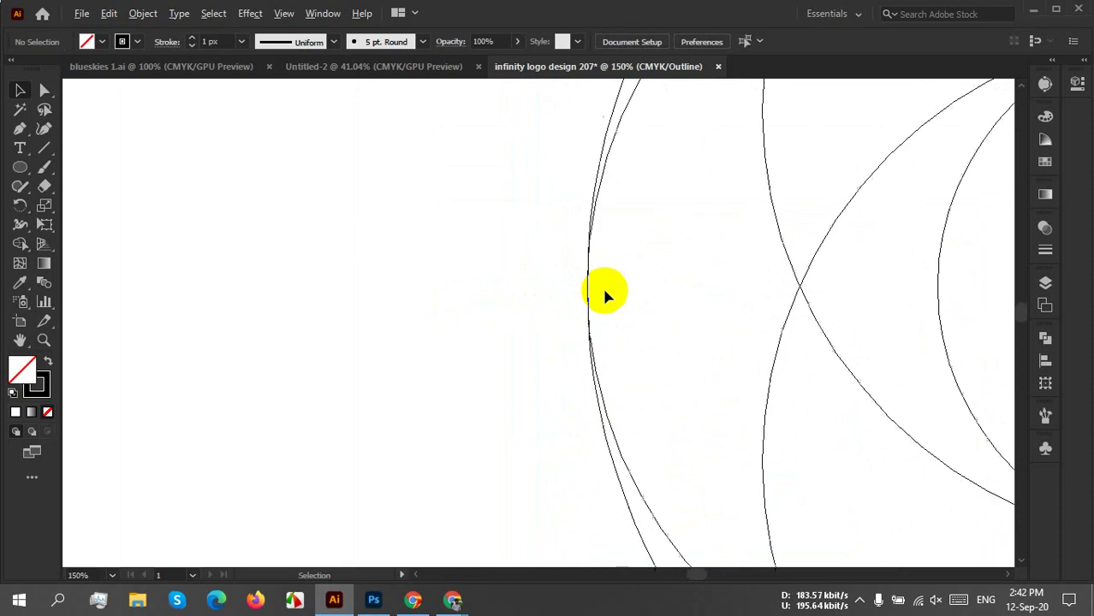
pyautogui.scroll(-1, 605, 293)
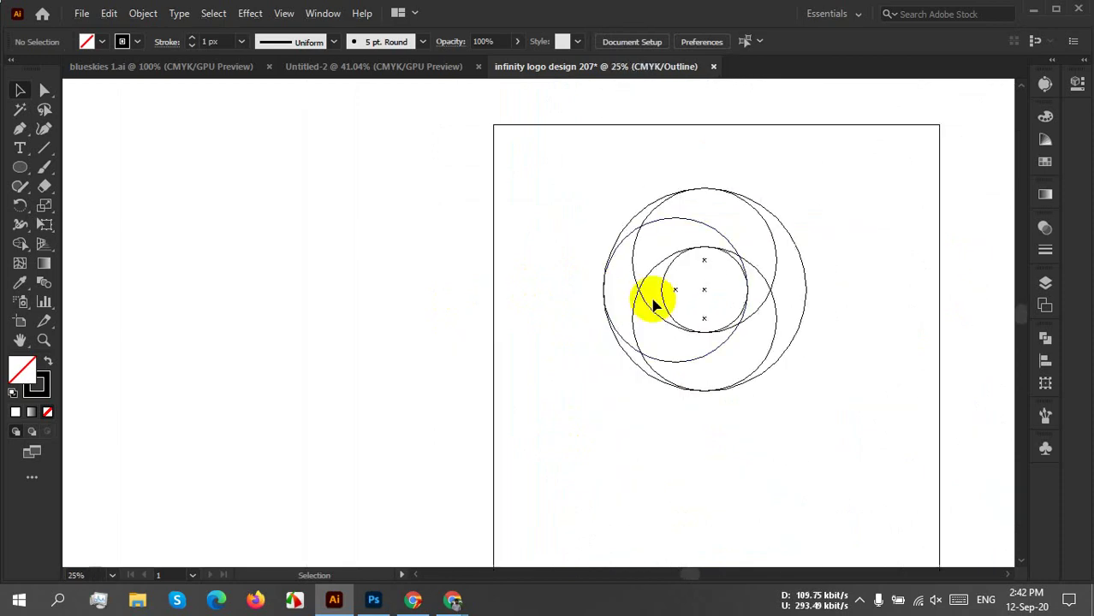
pyautogui.moveTo(793, 369); pyautogui.dragTo(704, 318)
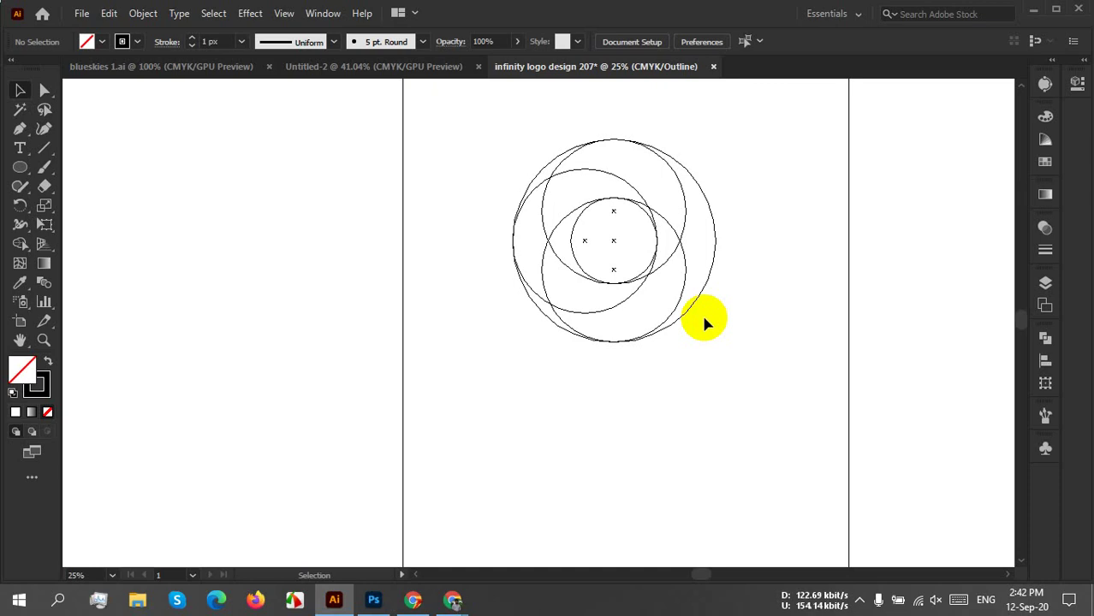
# Undo the last two alignments and realign the separate circle with the circle group by left edges and vertical centers, relative to the selection.
pyautogui.hotkey('ctrl', 'z')
pyautogui.hotkey('ctrl', 'z')
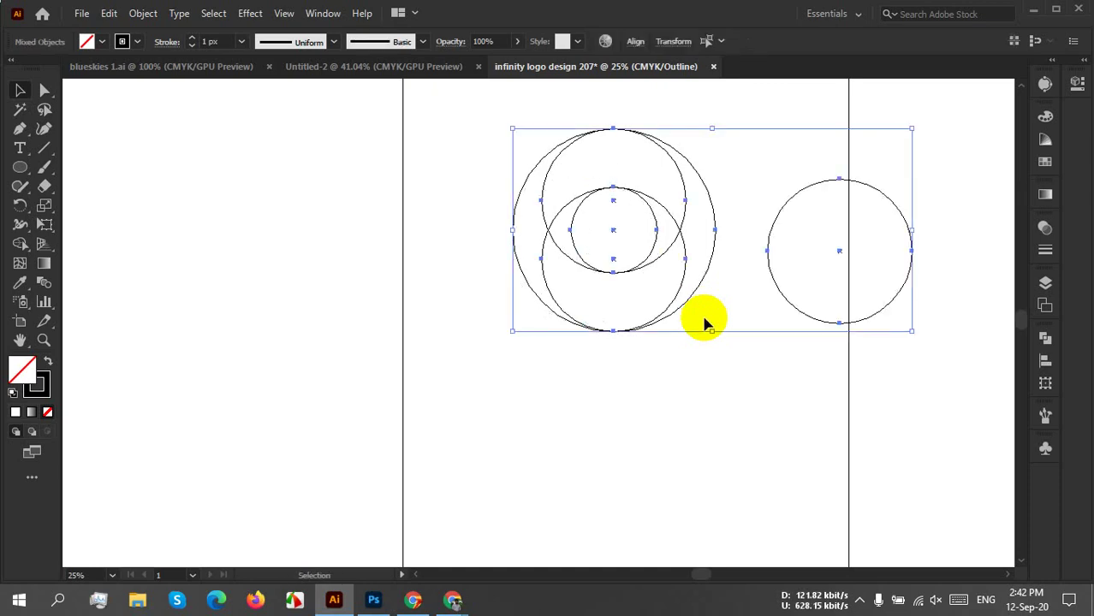
pyautogui.click(635, 41)
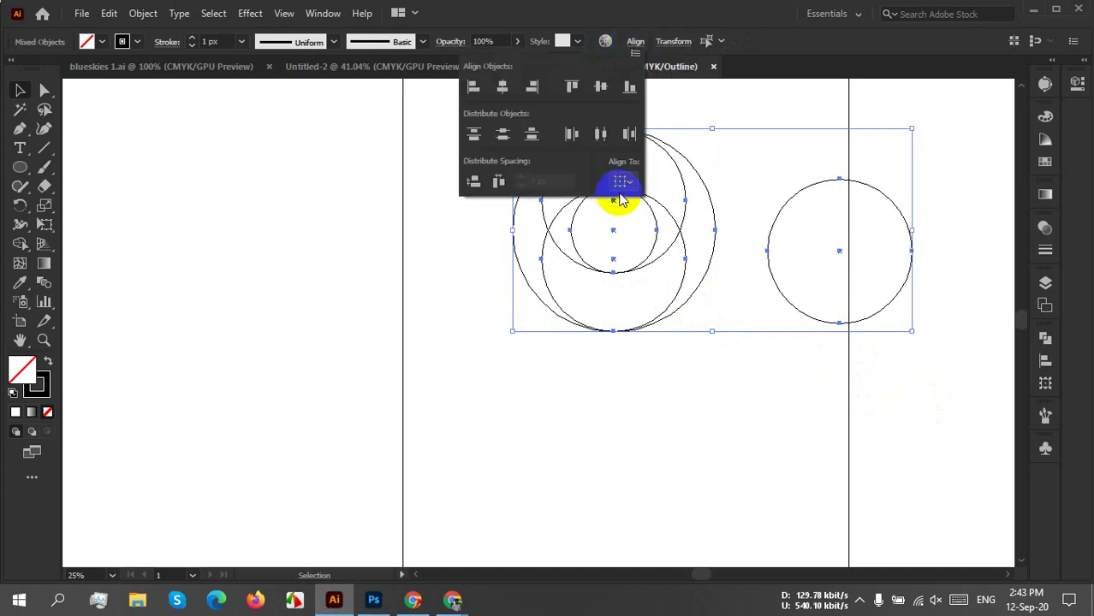
pyautogui.click(620, 182)
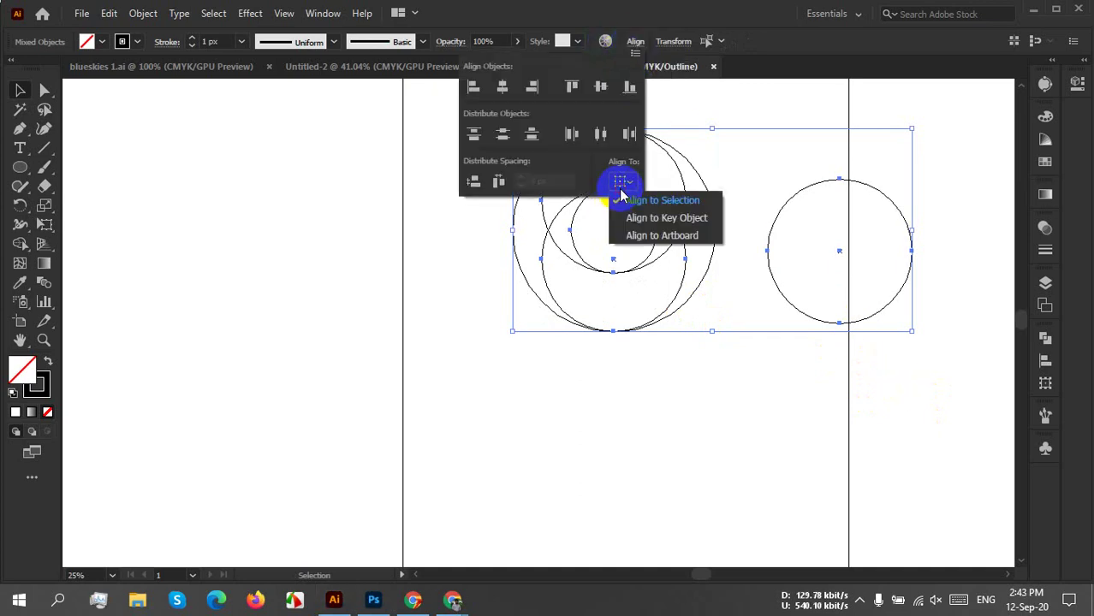
pyautogui.click(678, 204)
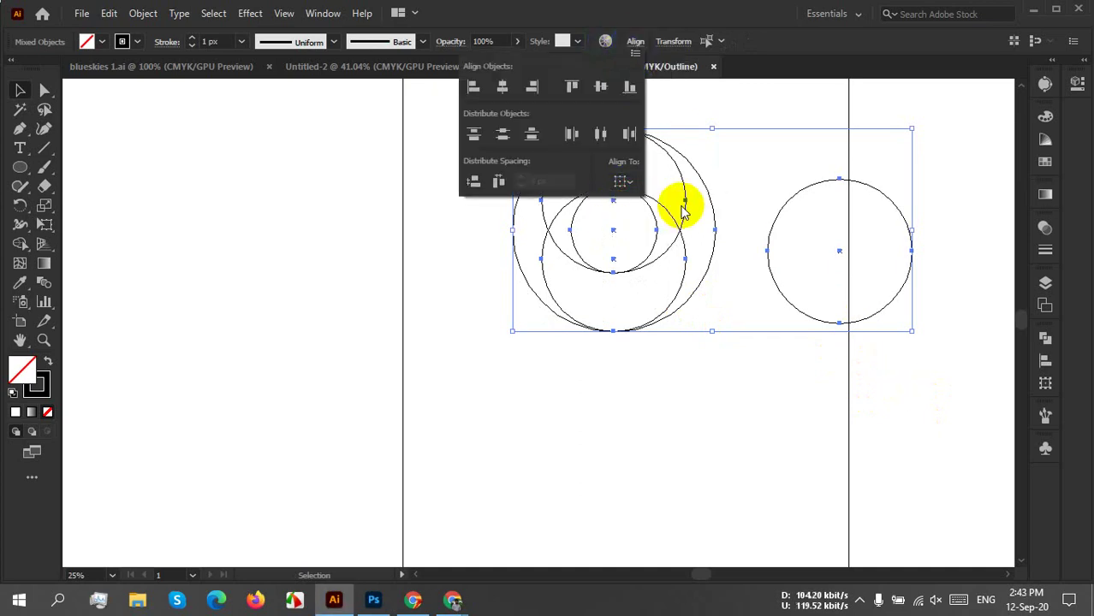
pyautogui.click(473, 90)
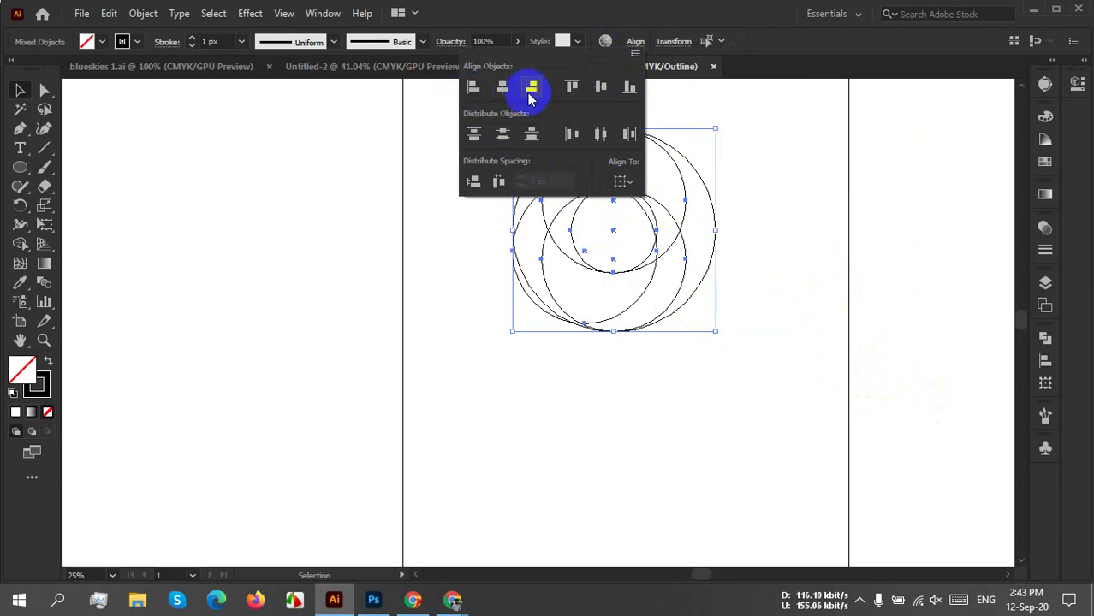
pyautogui.click(600, 87)
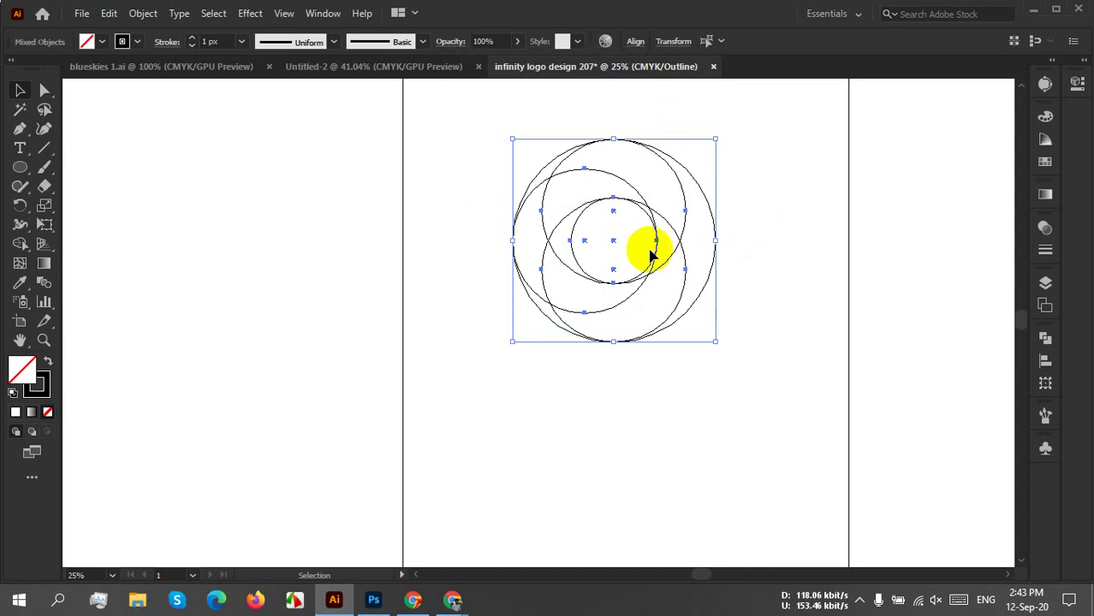
# Examine in close-up how the realigned circle meets the large circle's left edge, and return from outline to preview view.
pyautogui.scroll(3, 523, 245)
pyautogui.scroll(5, 530, 234)
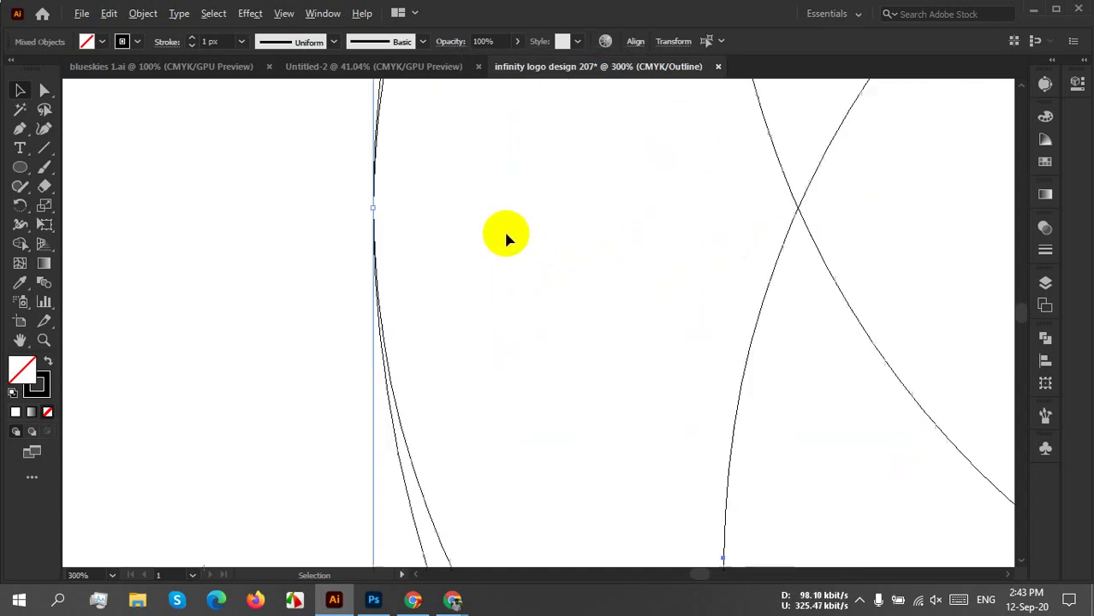
pyautogui.click(376, 214)
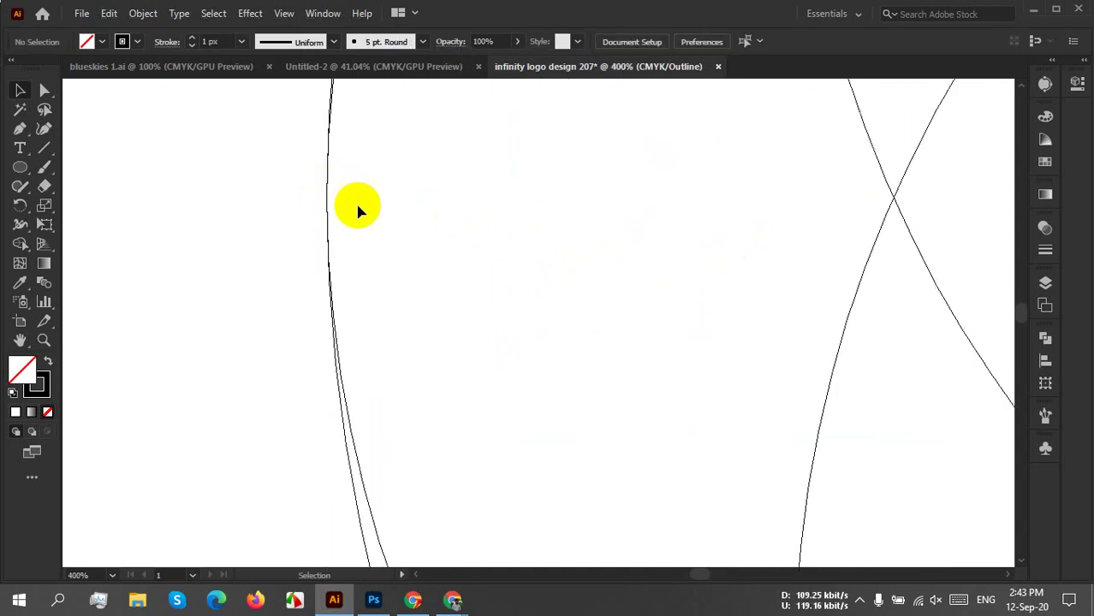
pyautogui.scroll(3, 354, 206)
pyautogui.moveTo(354, 205); pyautogui.dragTo(159, 291)
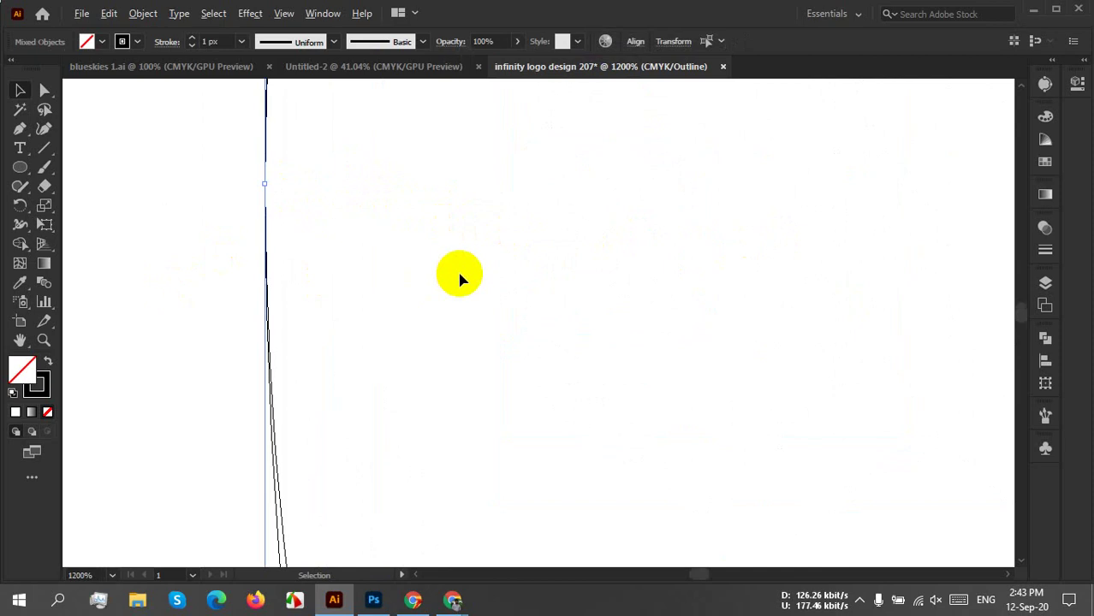
pyautogui.scroll(-10, 458, 275)
pyautogui.moveTo(530, 281); pyautogui.dragTo(446, 310)
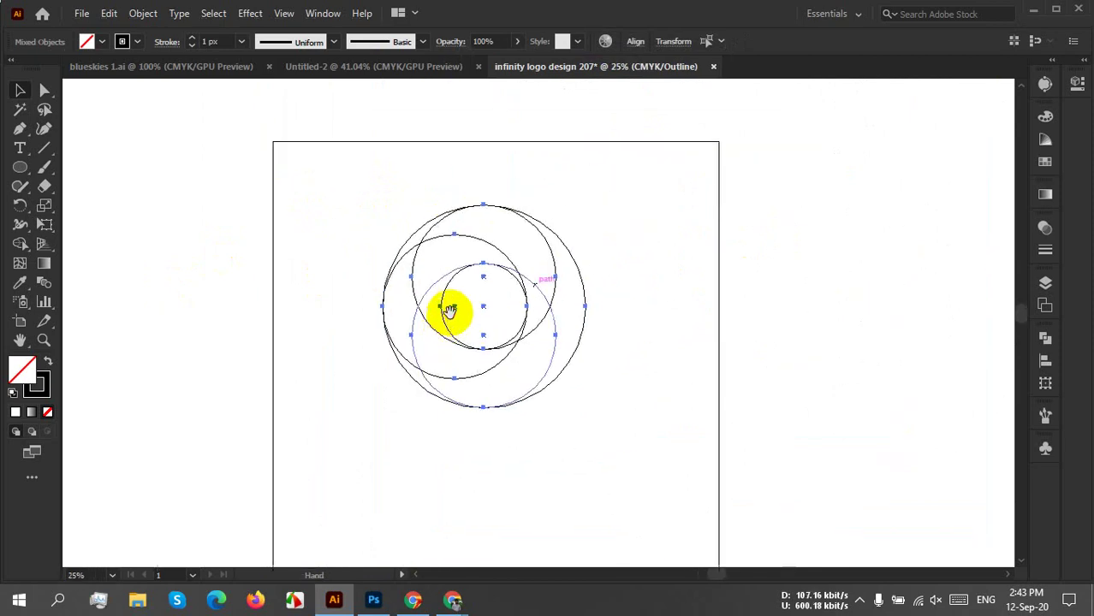
pyautogui.click(628, 275)
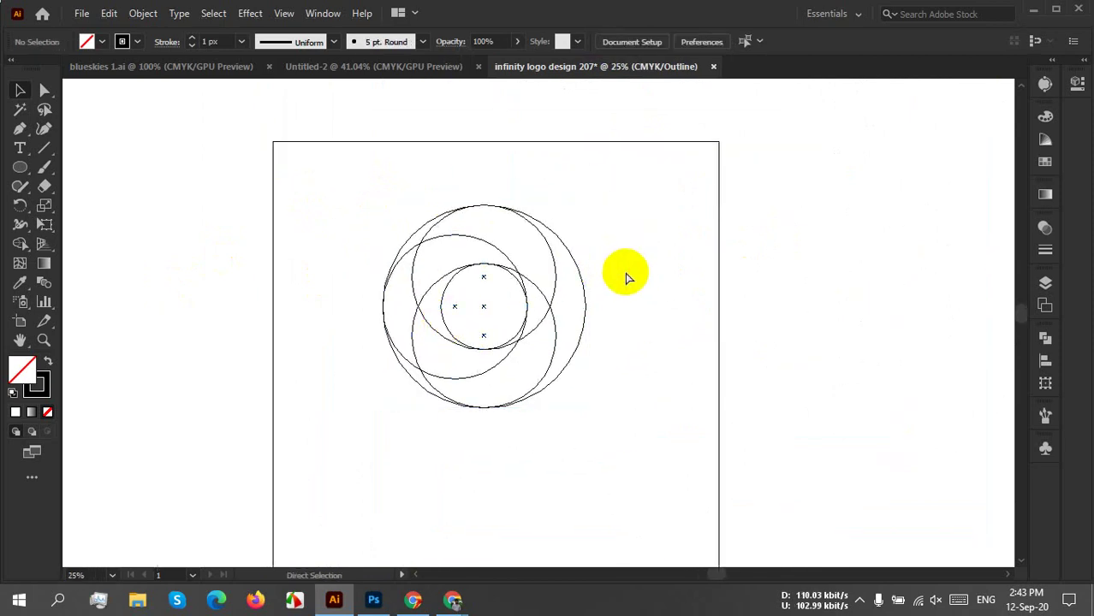
pyautogui.hotkey('ctrl', 'y')
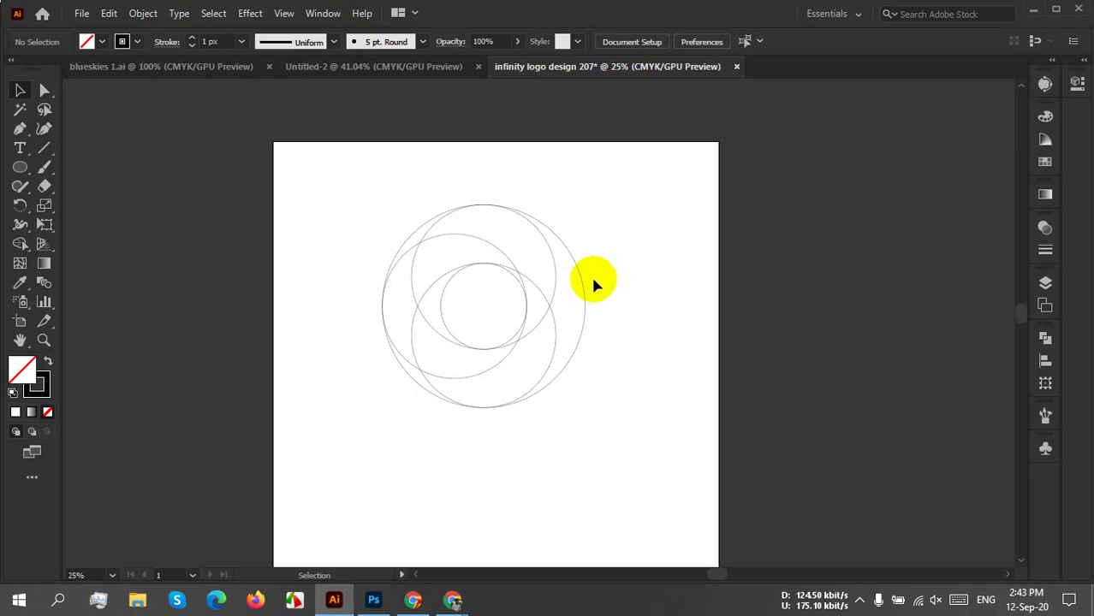
# Group all five circles, move the group slightly up and to the right, and deselect it.
pyautogui.moveTo(318, 163); pyautogui.dragTo(664, 428)
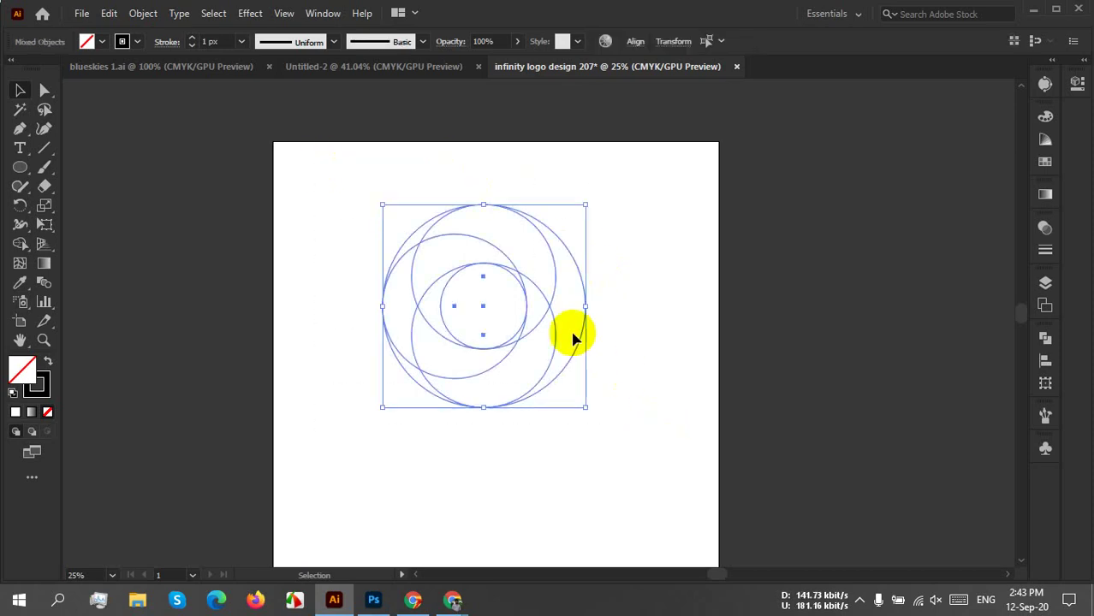
pyautogui.rightClick(509, 289)
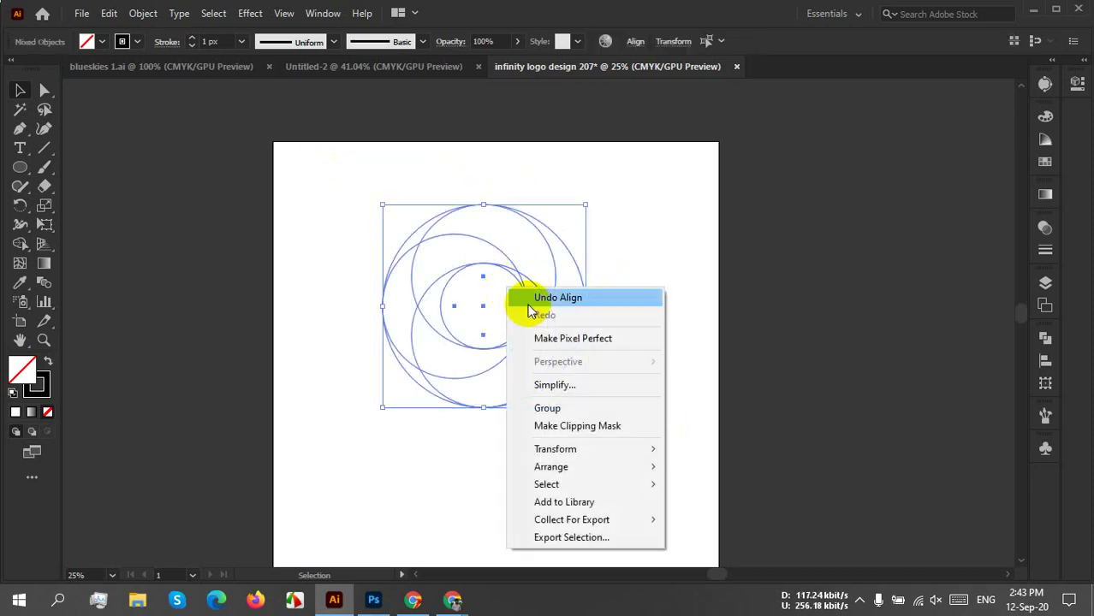
pyautogui.click(569, 409)
pyautogui.click(659, 322)
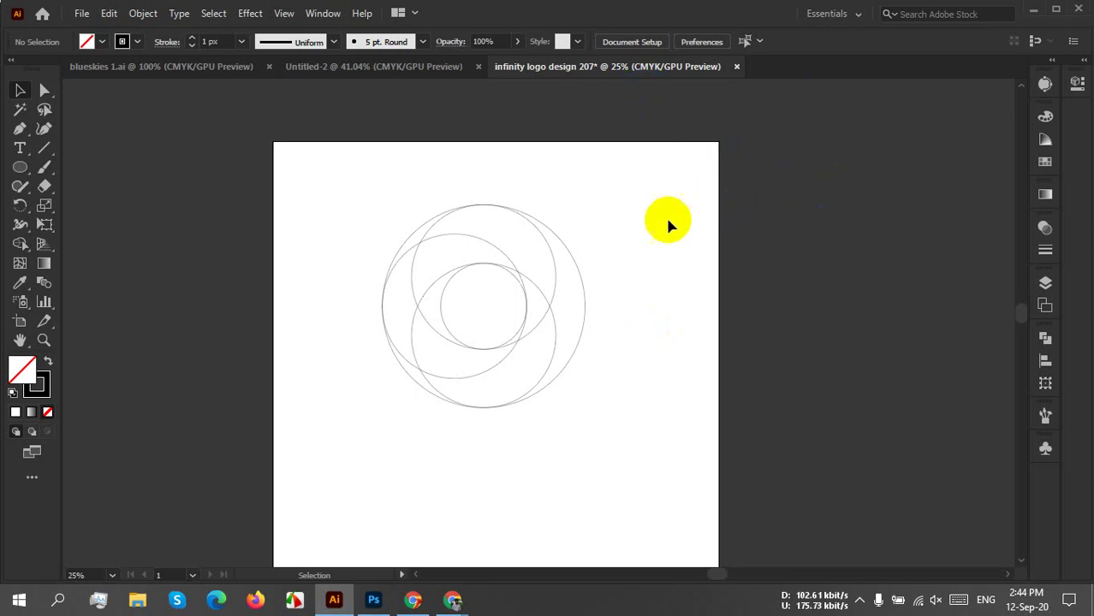
pyautogui.moveTo(510, 272)
pyautogui.mouseDown()
pyautogui.moveTo(508, 258)
pyautogui.moveTo(514, 265)
pyautogui.mouseUp()
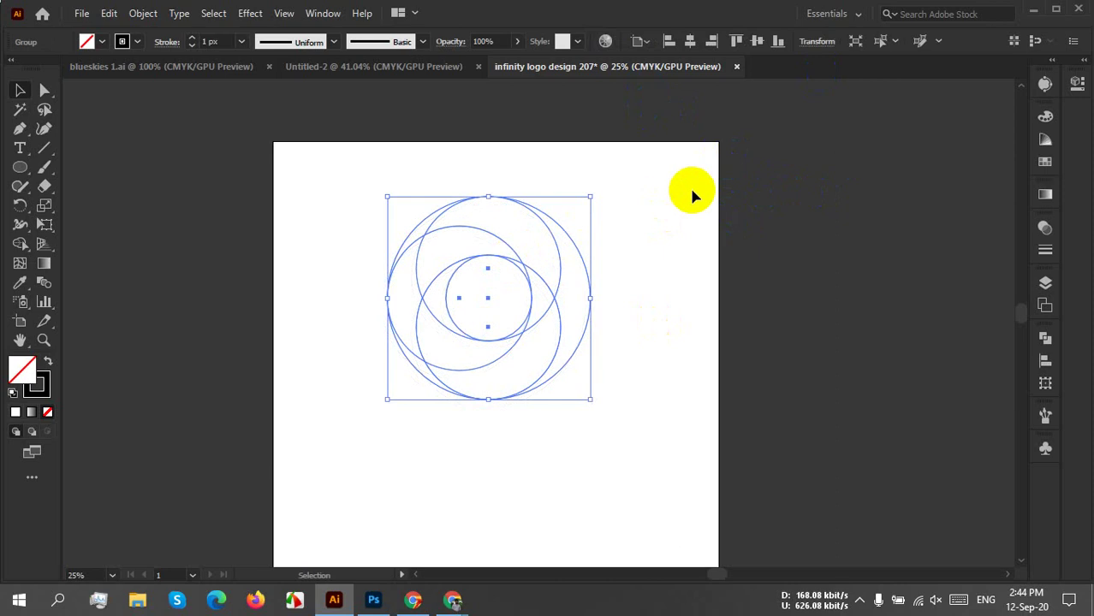
pyautogui.click(648, 300)
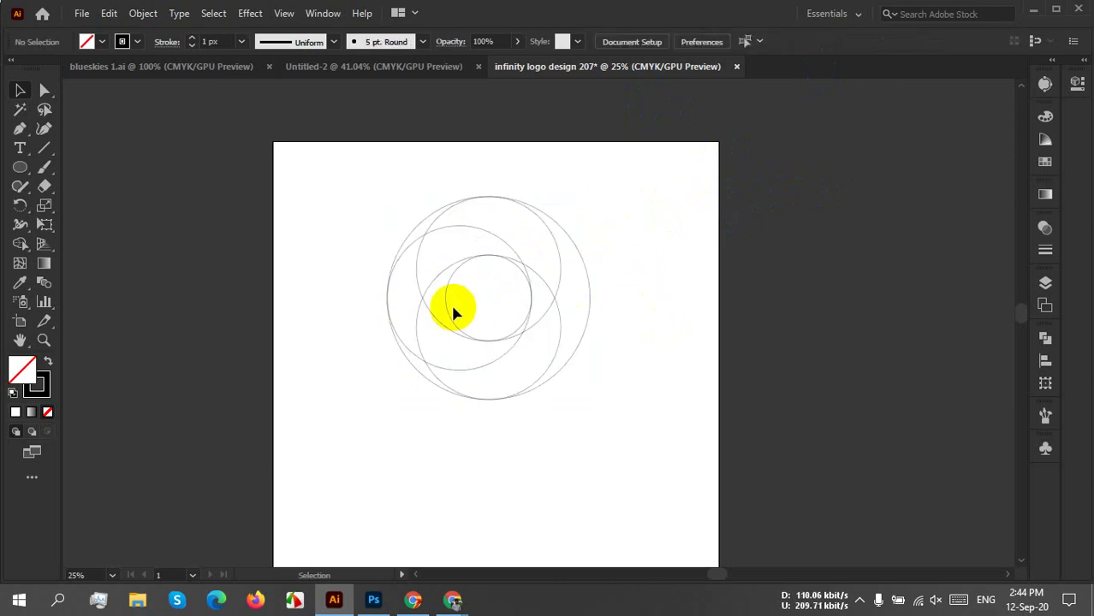
# Reflect a copy of the five-circle group across the vertical axis at 90° with preview on, and deselect the result.
pyautogui.moveTo(286, 232); pyautogui.dragTo(630, 403)
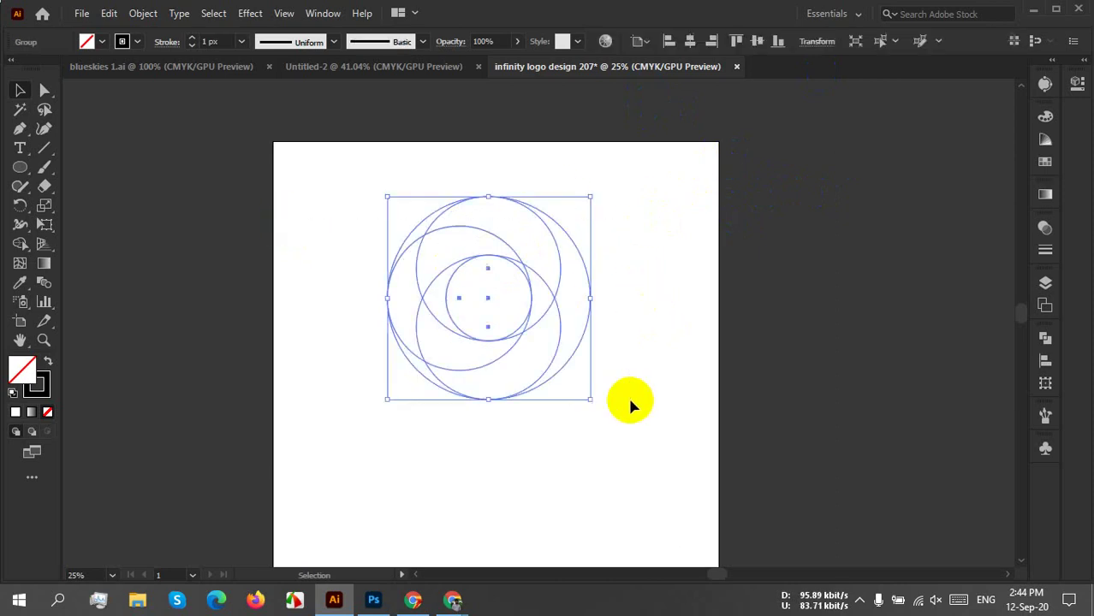
pyautogui.rightClick(502, 298)
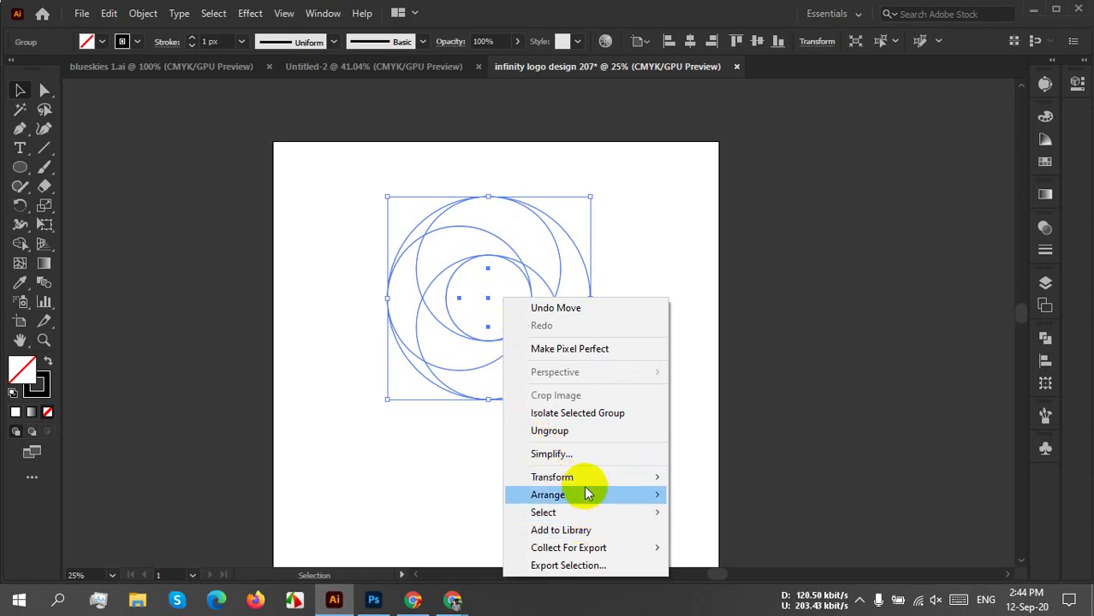
pyautogui.moveTo(579, 479)
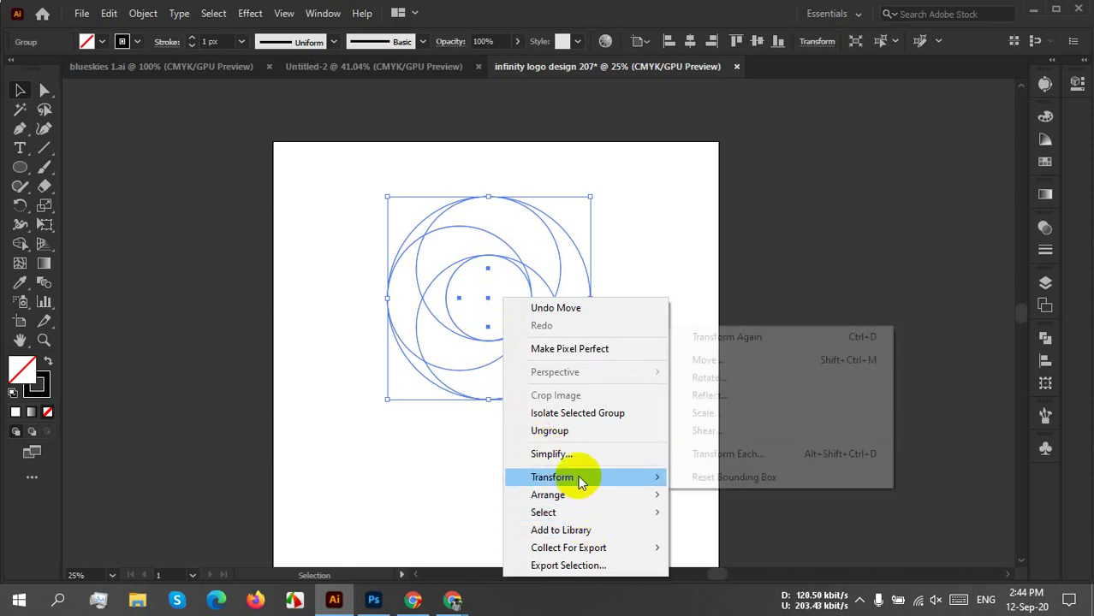
pyautogui.click(760, 400)
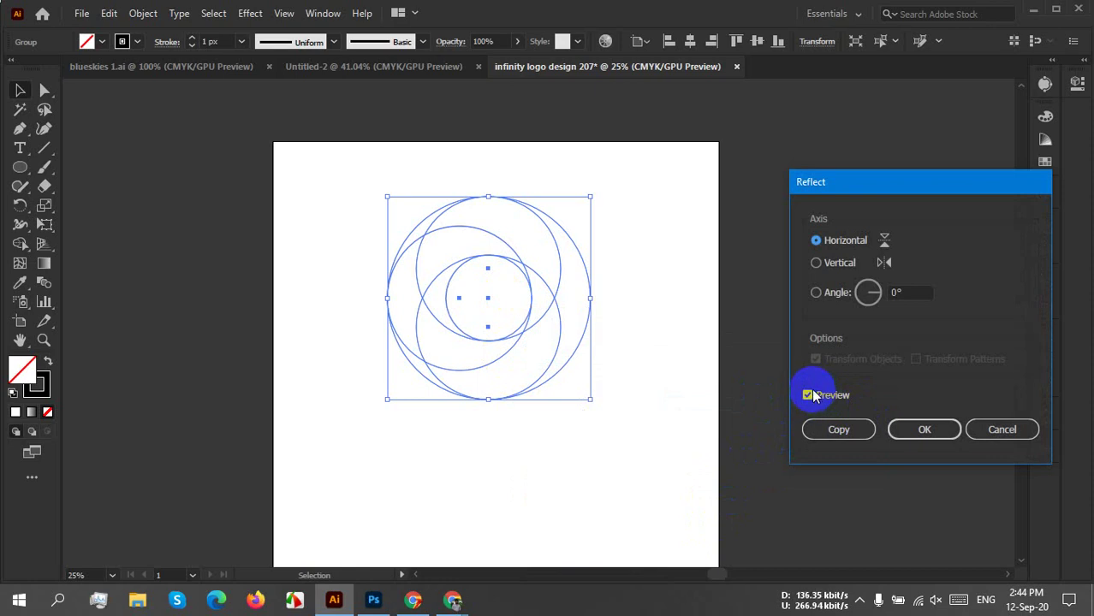
pyautogui.click(832, 268)
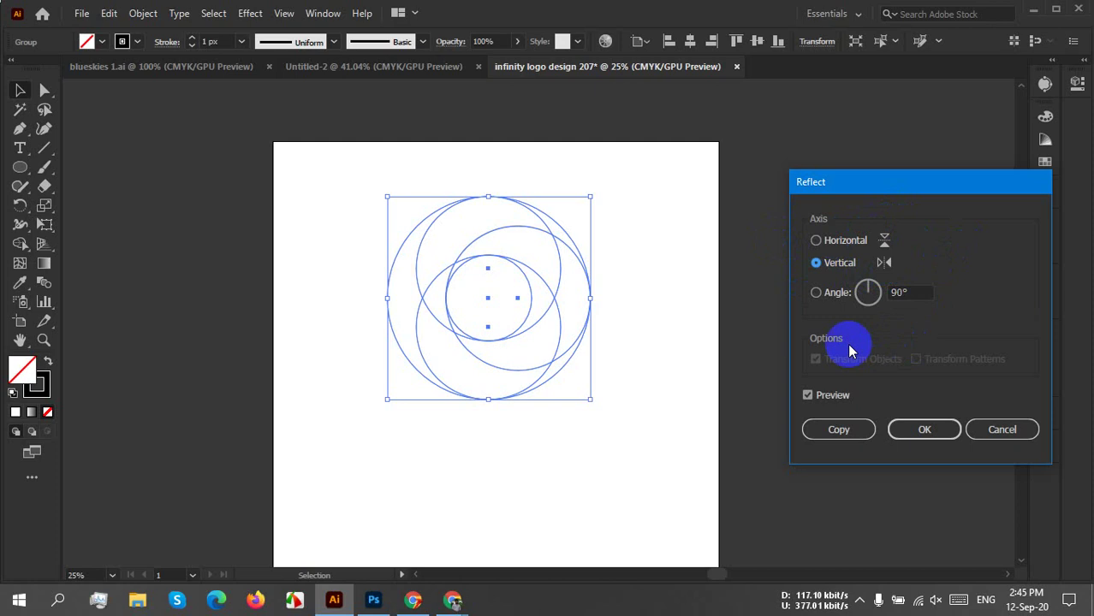
pyautogui.click(829, 396)
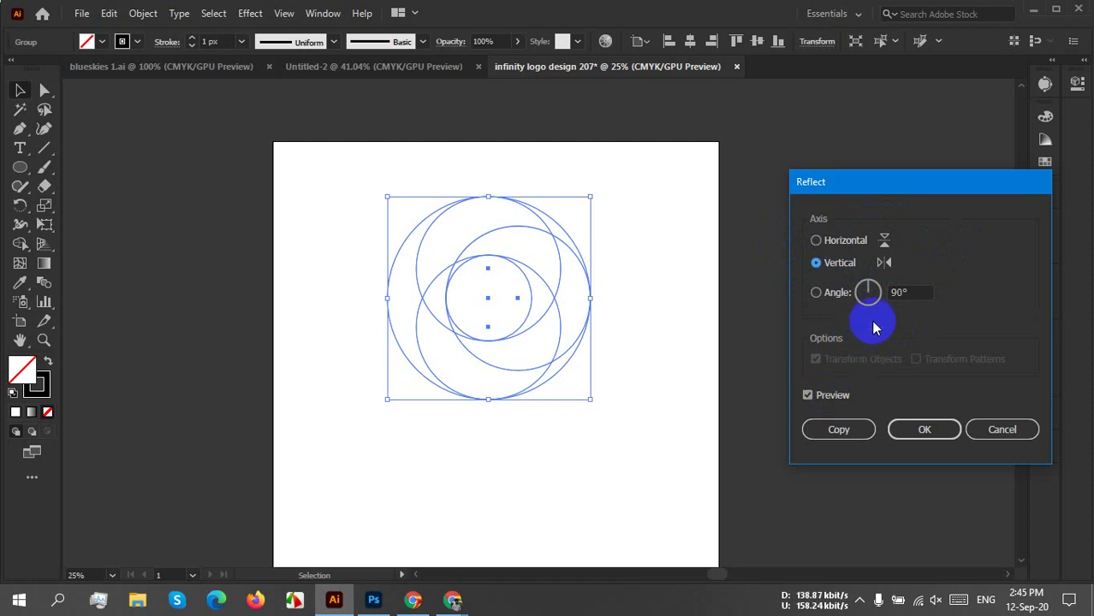
pyautogui.click(839, 432)
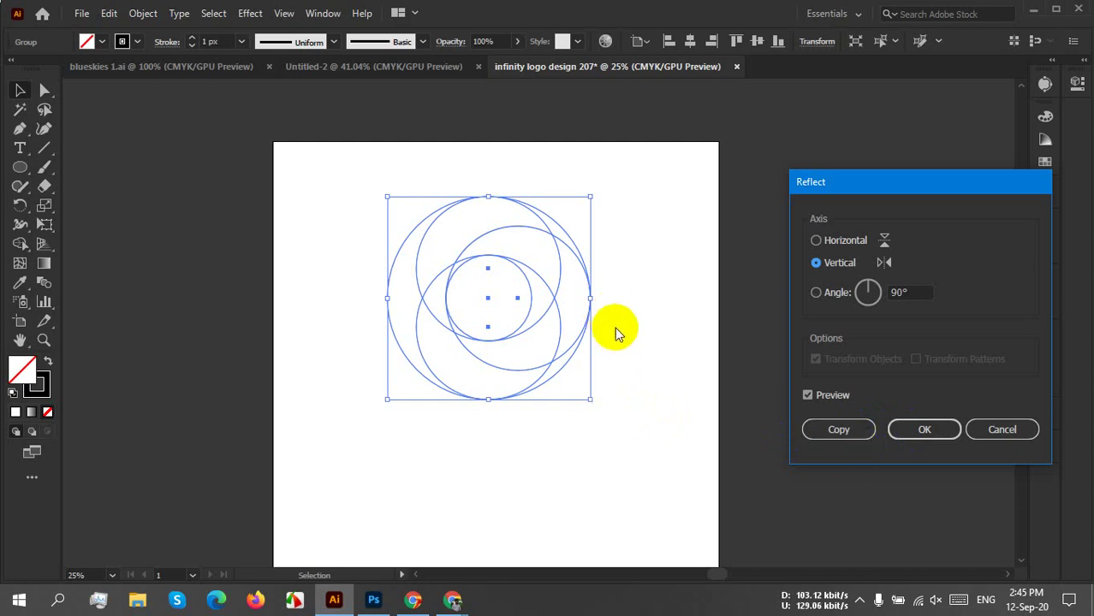
pyautogui.click(836, 440)
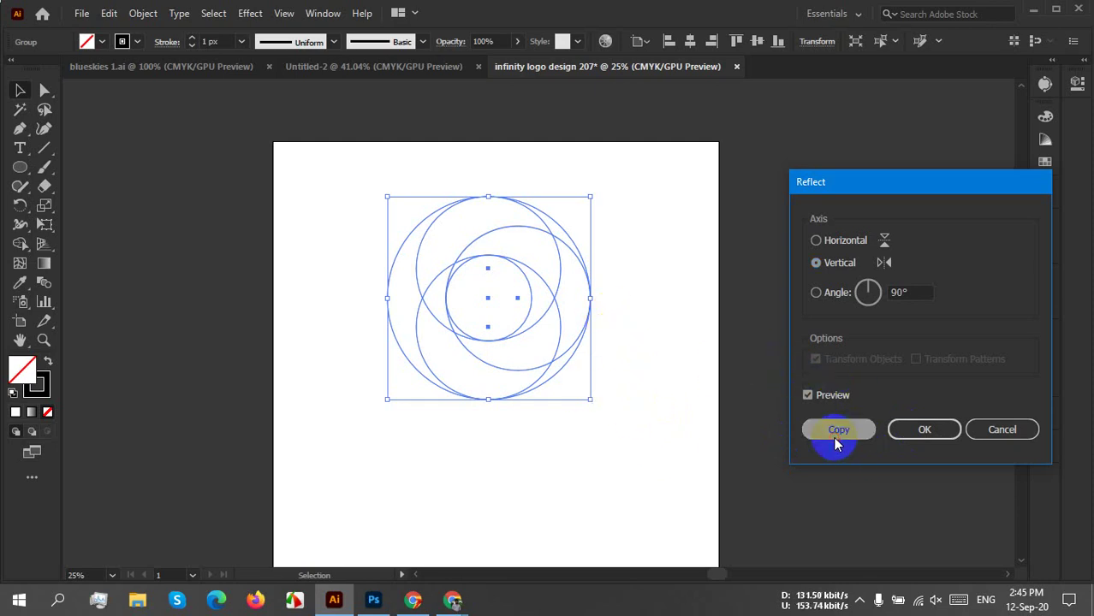
pyautogui.click(647, 324)
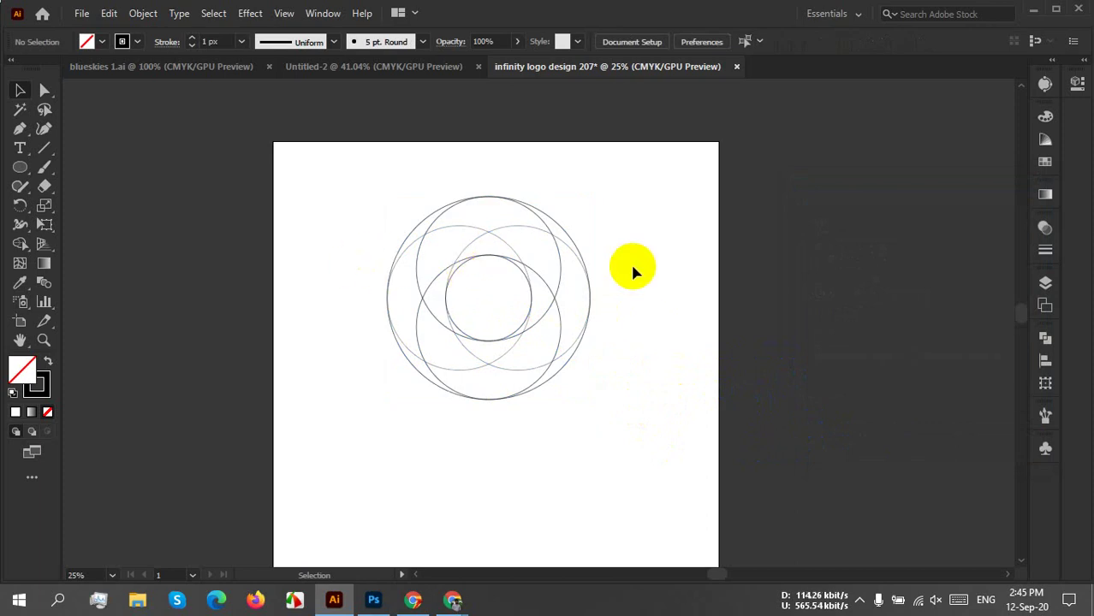
# Undo the reflected copy and reflect a new copy of the five-circle group across the vertical axis, with preview on.
pyautogui.hotkey('ctrl', 'a')
pyautogui.rightClick(556, 269)
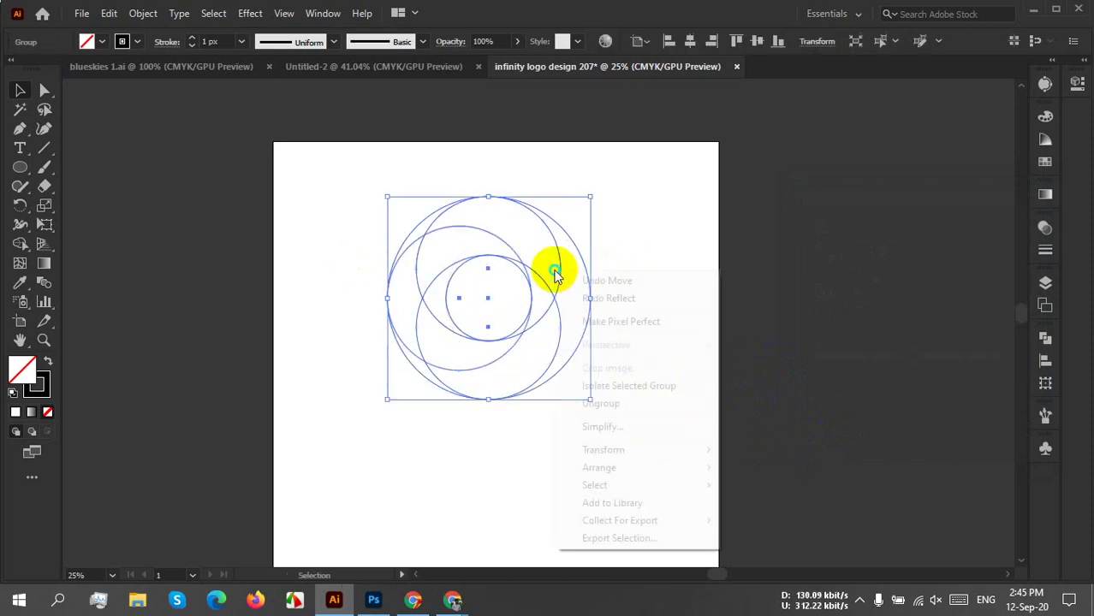
pyautogui.moveTo(642, 447)
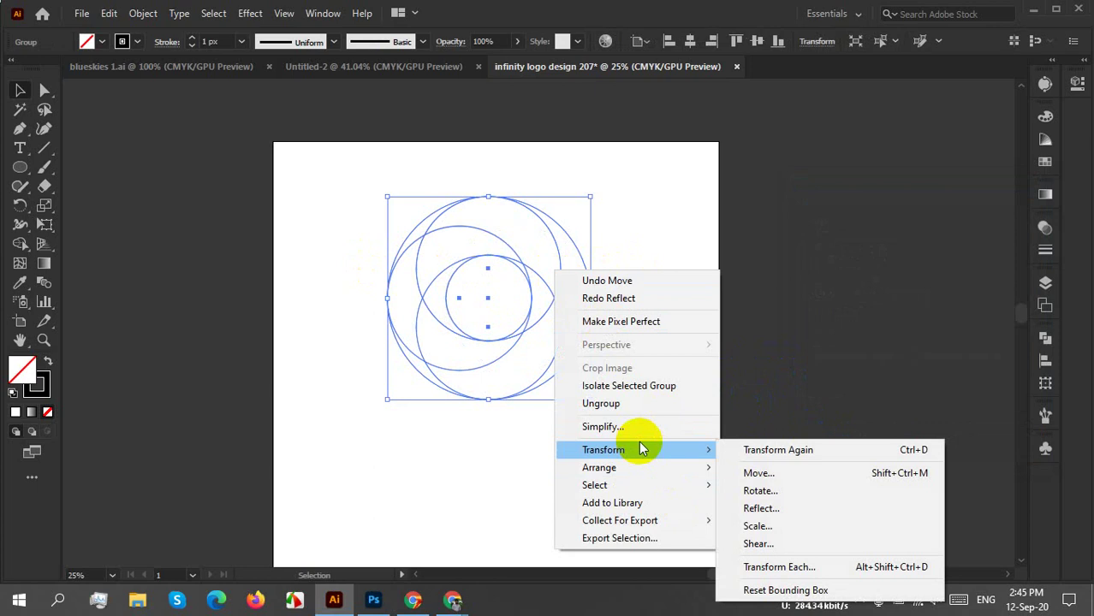
pyautogui.click(795, 509)
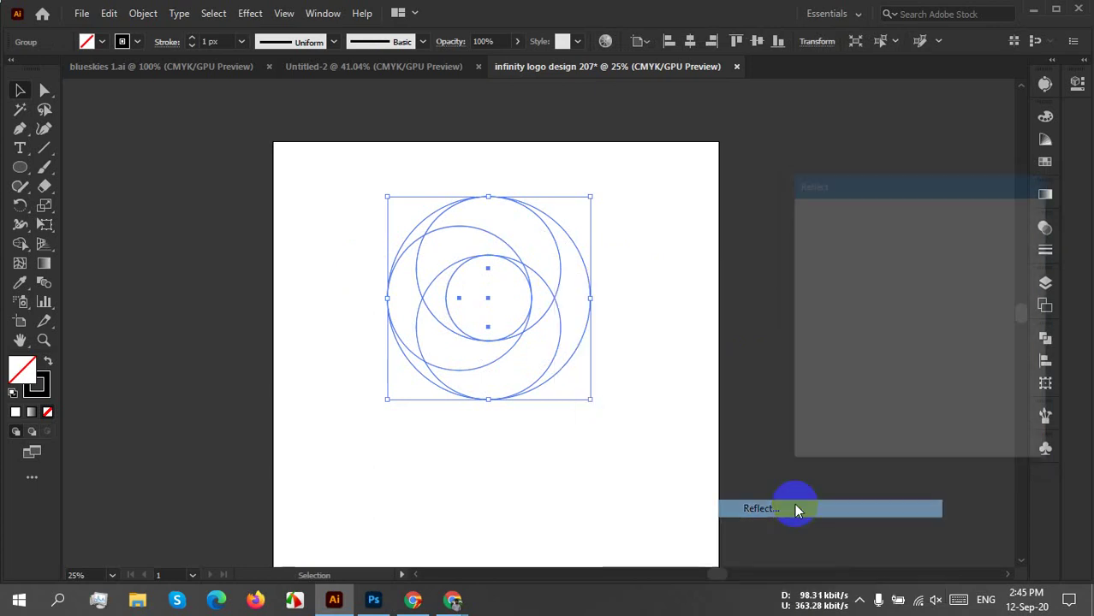
pyautogui.click(835, 268)
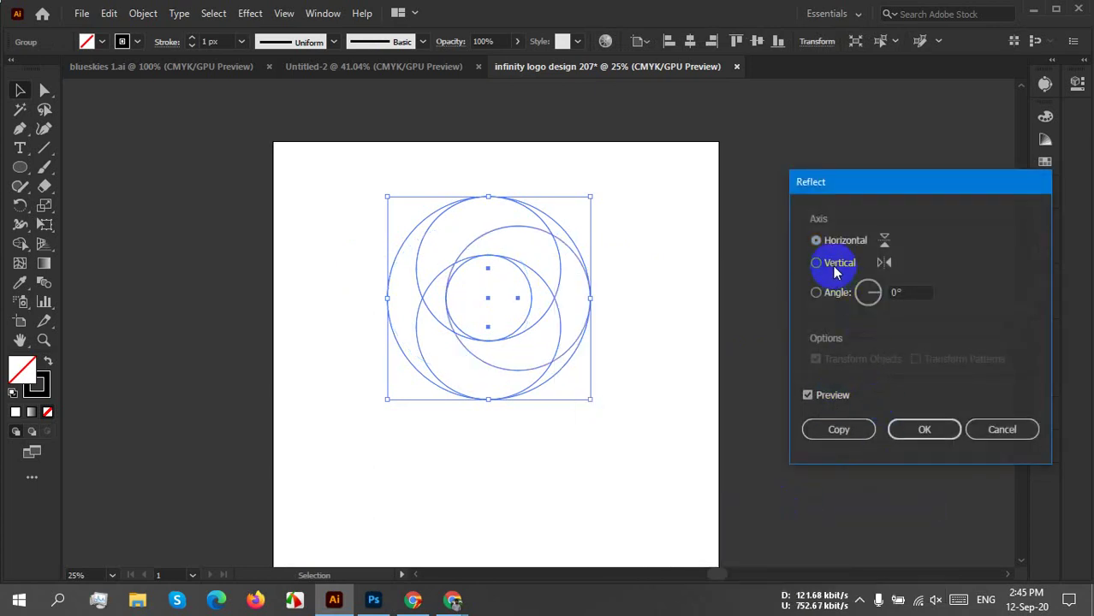
pyautogui.click(839, 430)
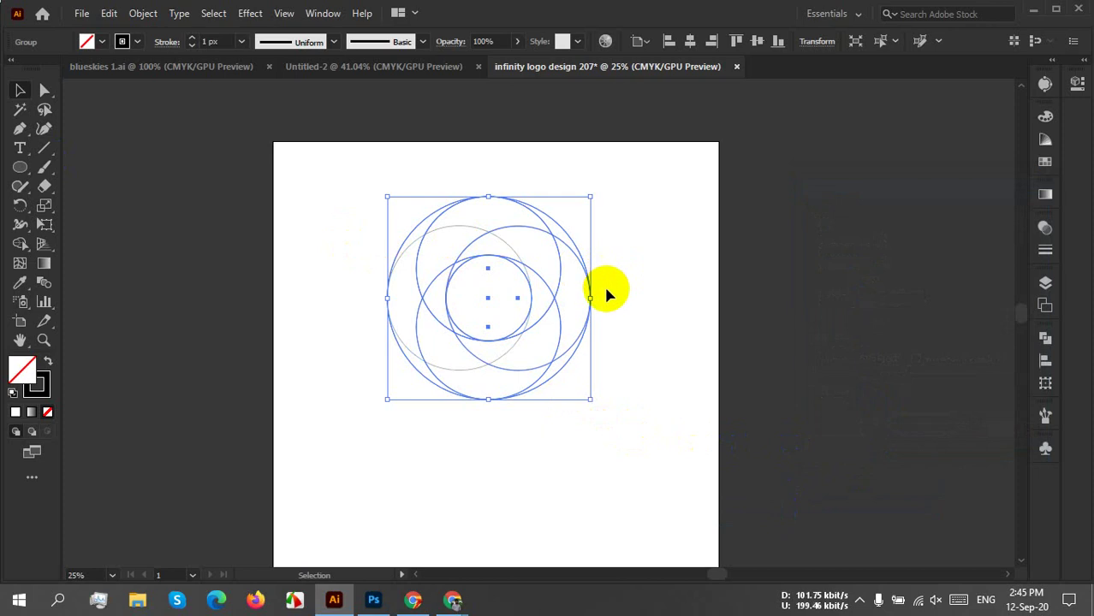
# Move the reflected group straight down until its upper edge sits just below the original group's small inner circle.
pyautogui.press('Down')
pyautogui.press('Down')
pyautogui.press('Down')
pyautogui.press('Down')
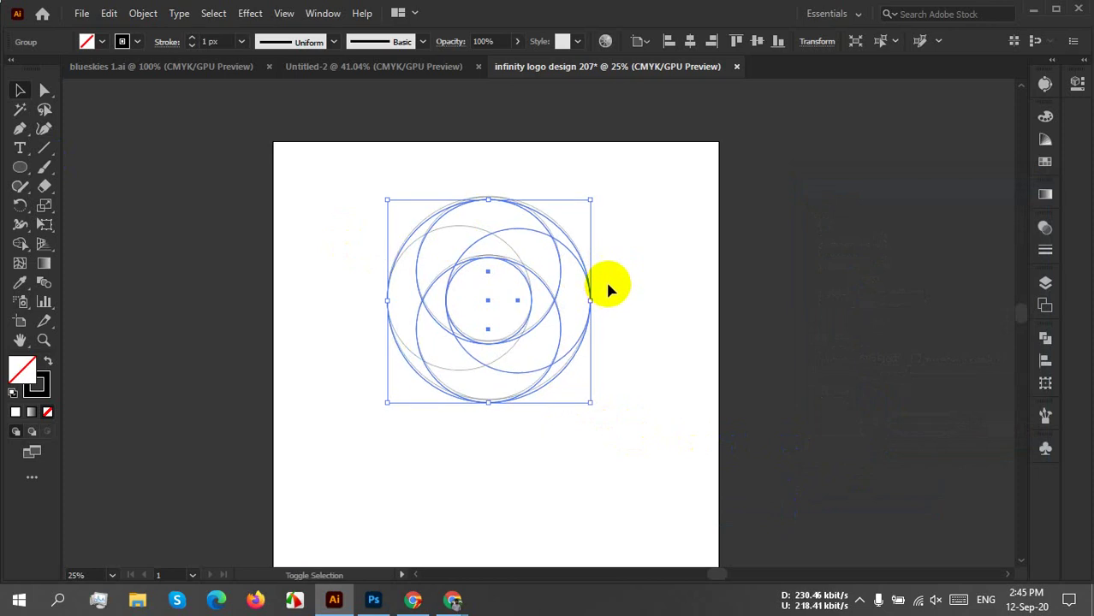
pyautogui.press('Down')
pyautogui.press('Down')
pyautogui.press('Down')
pyautogui.press('Down')
pyautogui.press('Down')
pyautogui.press('Down')
pyautogui.press('Down')
pyautogui.press('Down')
pyautogui.press('Down')
pyautogui.press('Down')
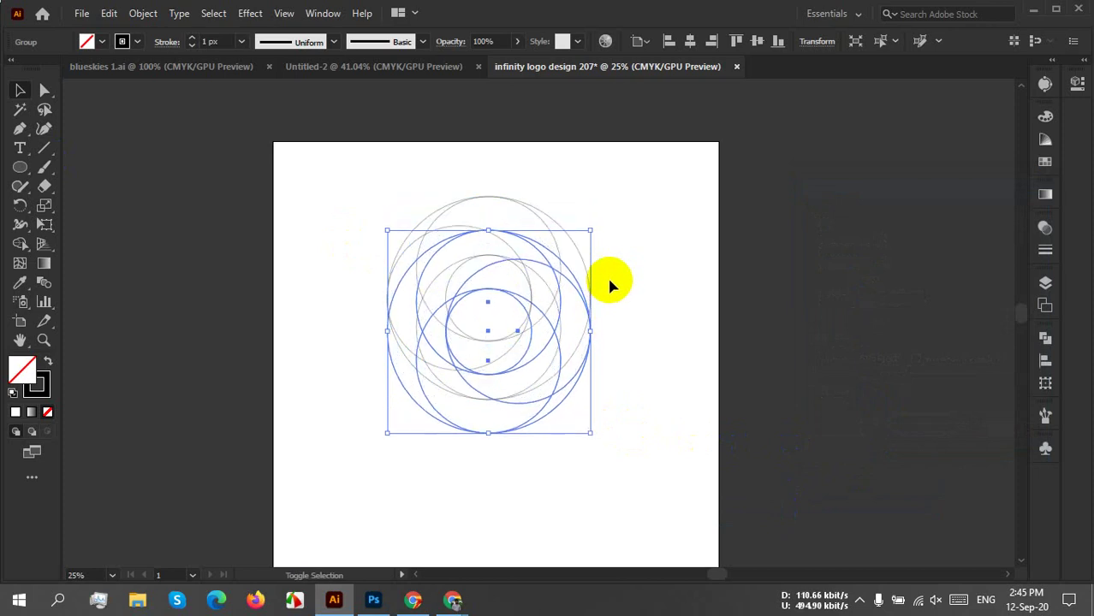
pyautogui.press('Up')
pyautogui.press('Up')
pyautogui.press('Up')
pyautogui.press('Up')
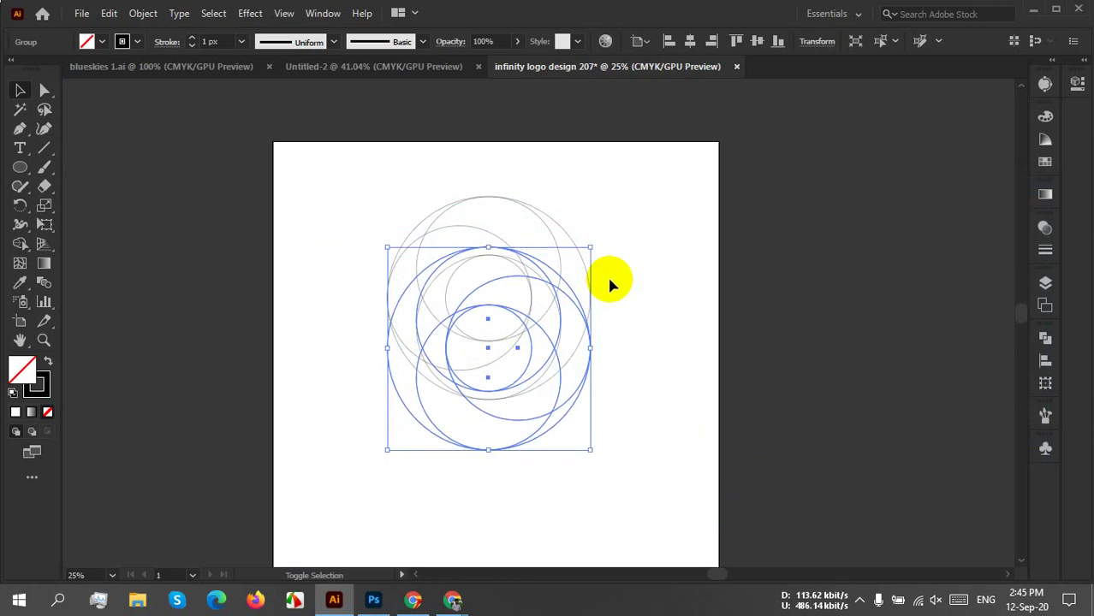
pyautogui.press('Down')
pyautogui.press('Down')
pyautogui.press('Down')
pyautogui.press('Down')
pyautogui.press('Down')
pyautogui.press('Down')
pyautogui.press('Down')
pyautogui.press('Down')
pyautogui.press('Down')
pyautogui.press('Down')
pyautogui.press('Down')
pyautogui.press('Down')
pyautogui.press('Down')
pyautogui.press('Down')
pyautogui.press('Down')
pyautogui.press('Down')
pyautogui.press('Down')
pyautogui.press('Down')
pyautogui.press('Down')
pyautogui.press('Down')
pyautogui.press('Down')
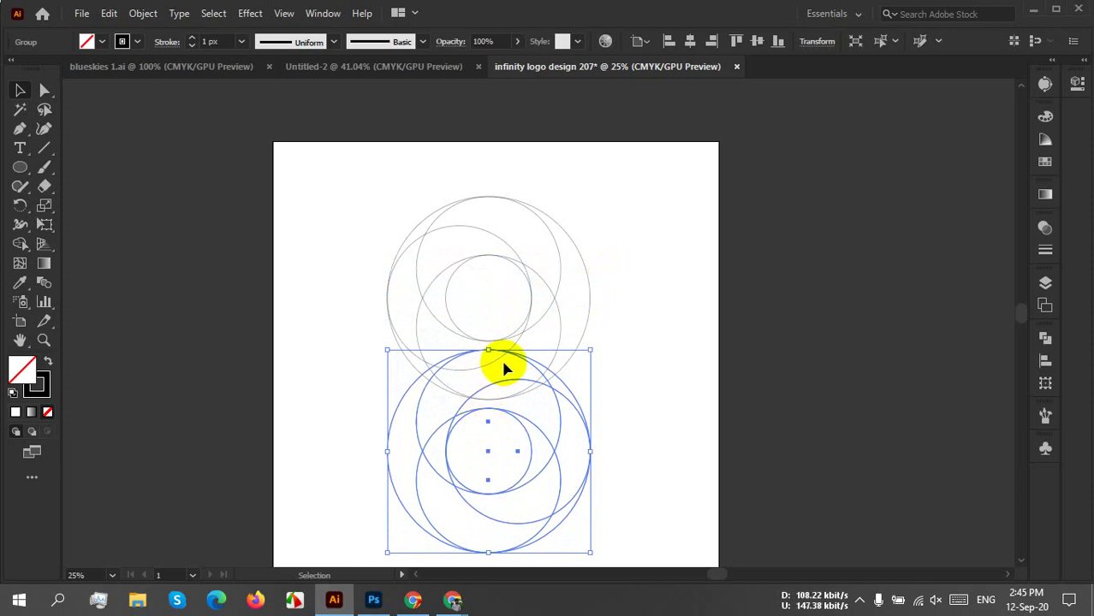
pyautogui.press('Up')
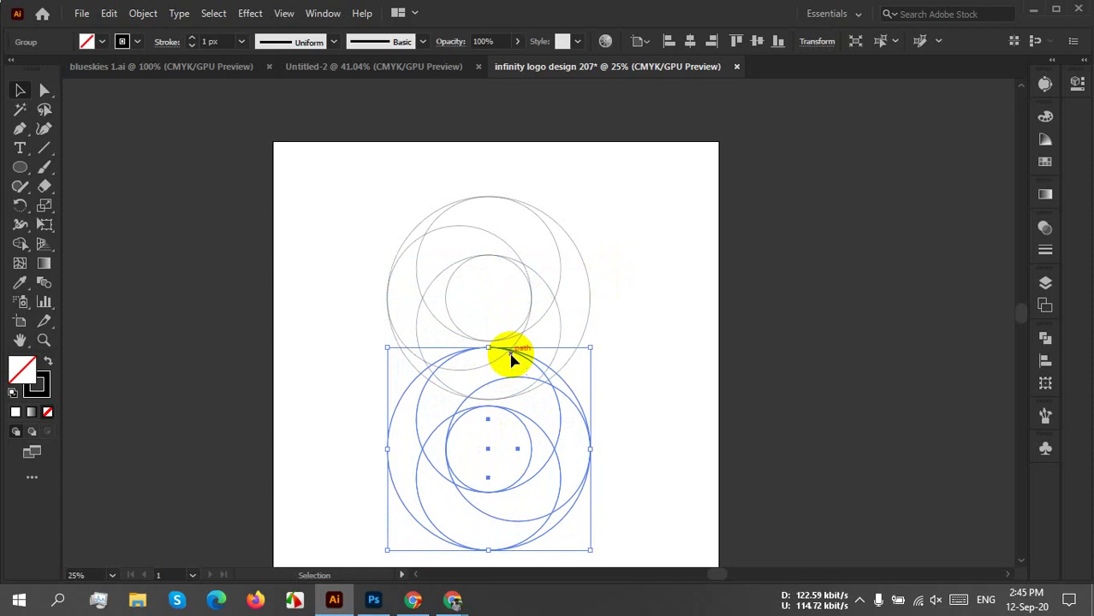
pyautogui.press('Up')
pyautogui.press('Up')
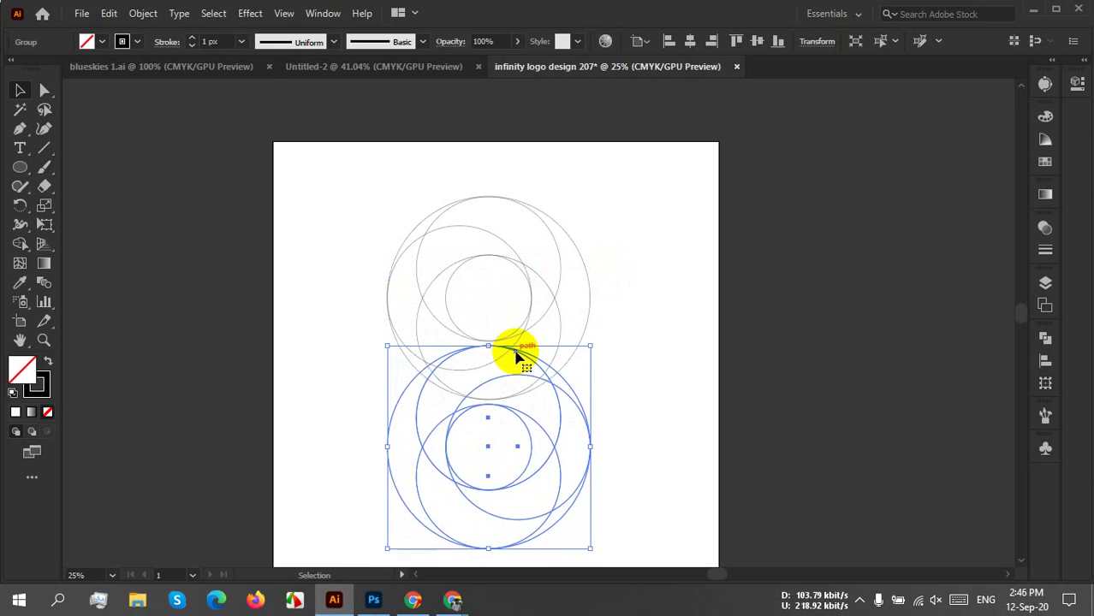
pyautogui.scroll(3, 513, 364)
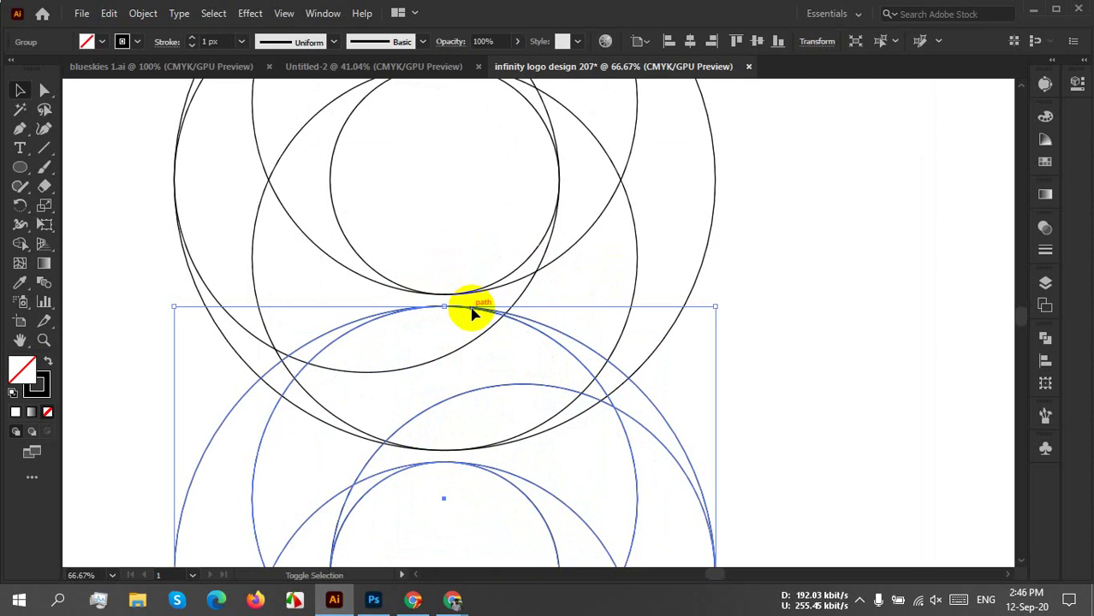
pyautogui.keyDown('shift'); pyautogui.click(471, 311); pyautogui.keyUp('shift')
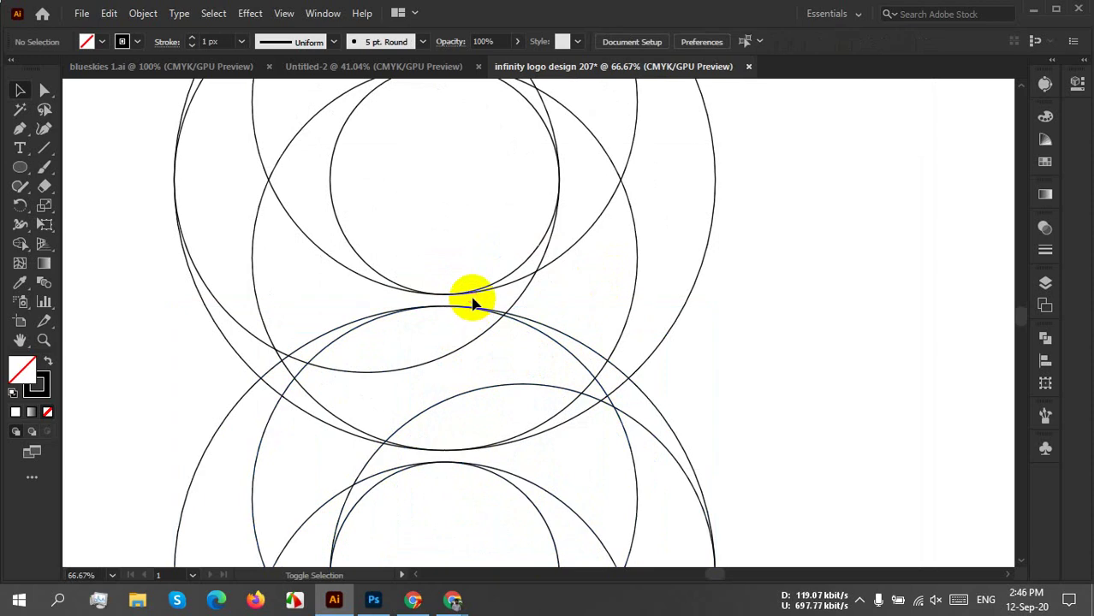
pyautogui.moveTo(506, 301); pyautogui.dragTo(494, 316)
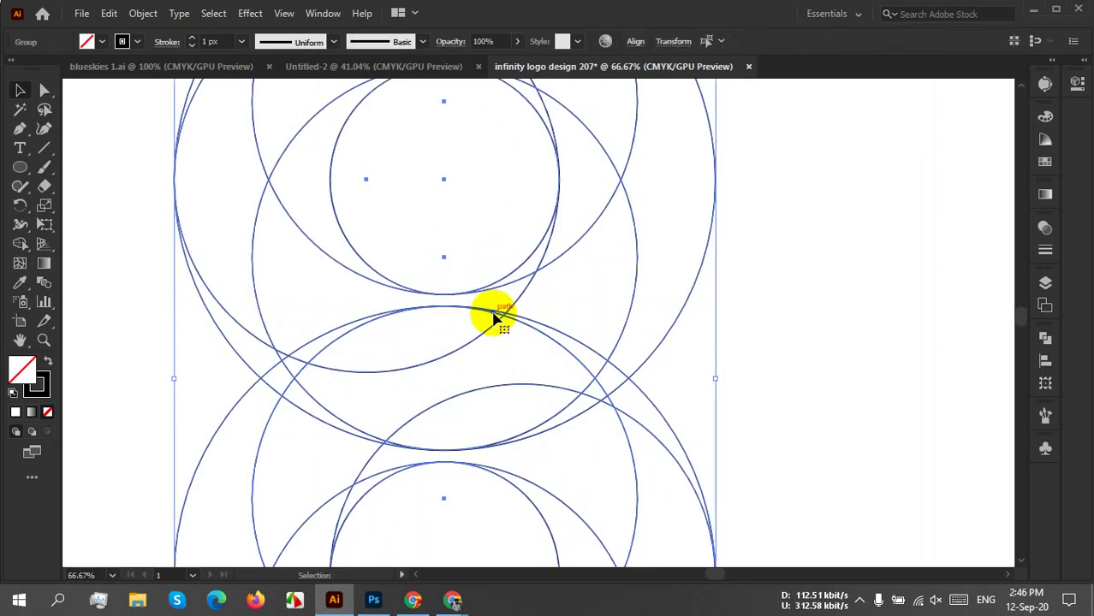
pyautogui.click(847, 305)
pyautogui.click(421, 314)
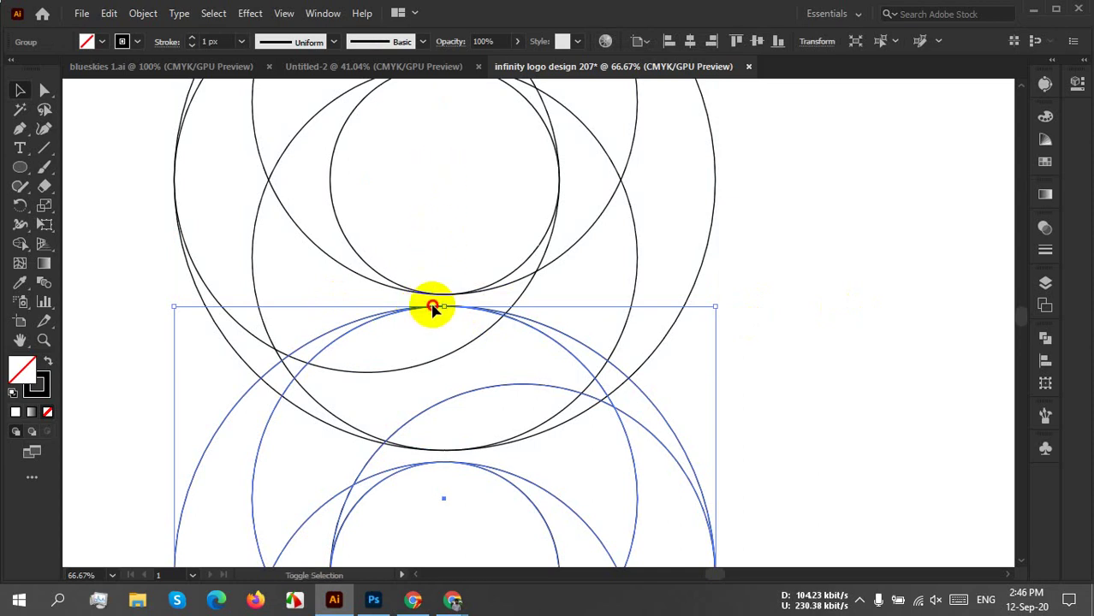
pyautogui.click(416, 313)
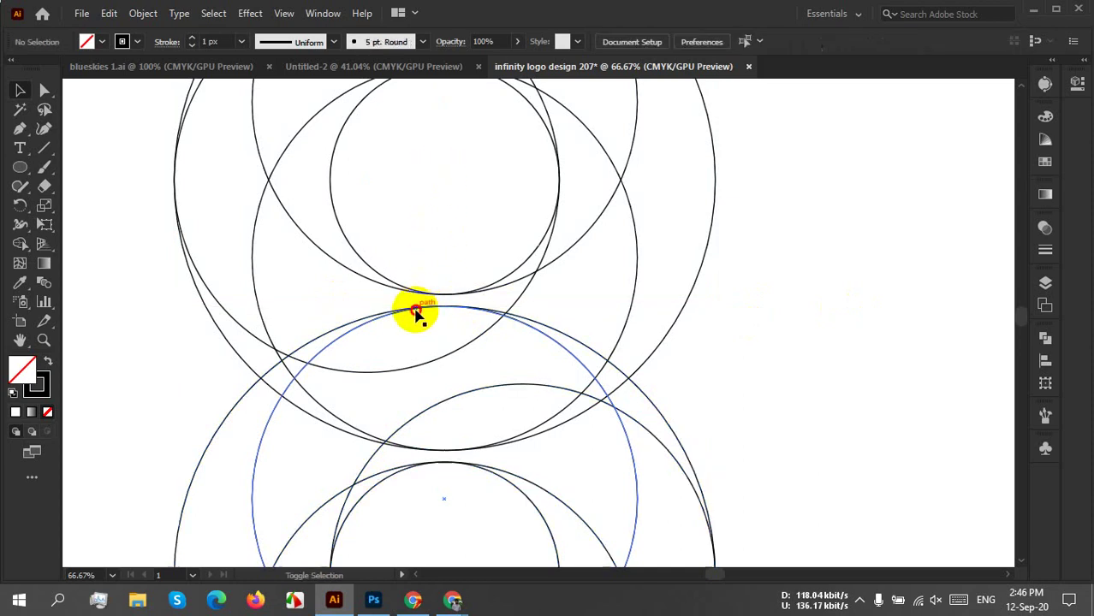
pyautogui.click(342, 347)
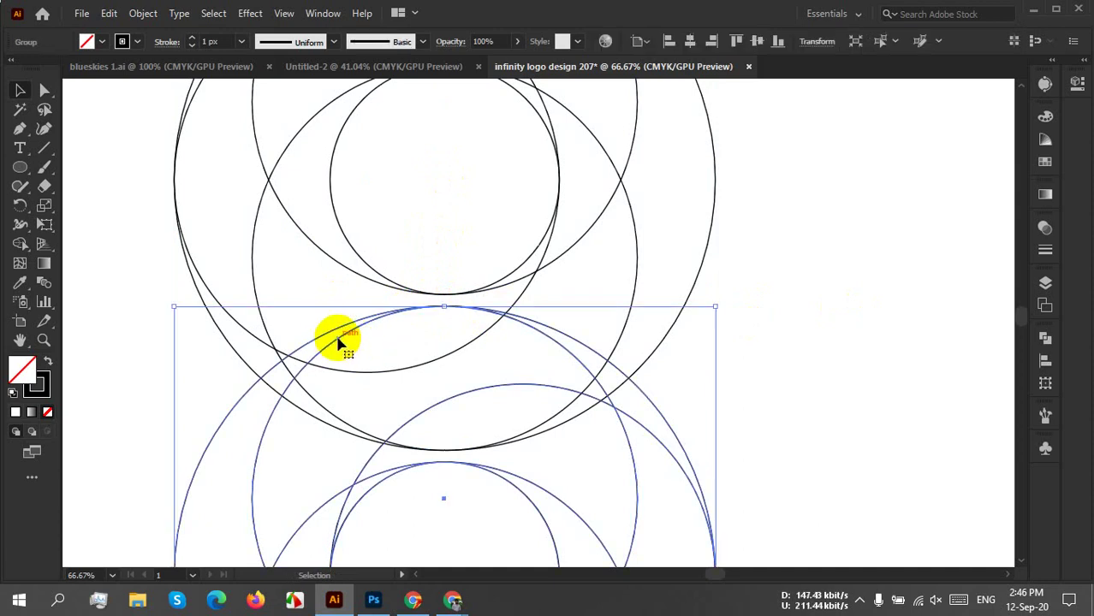
pyautogui.keyDown('shift'); pyautogui.click(340, 342); pyautogui.keyUp('shift')
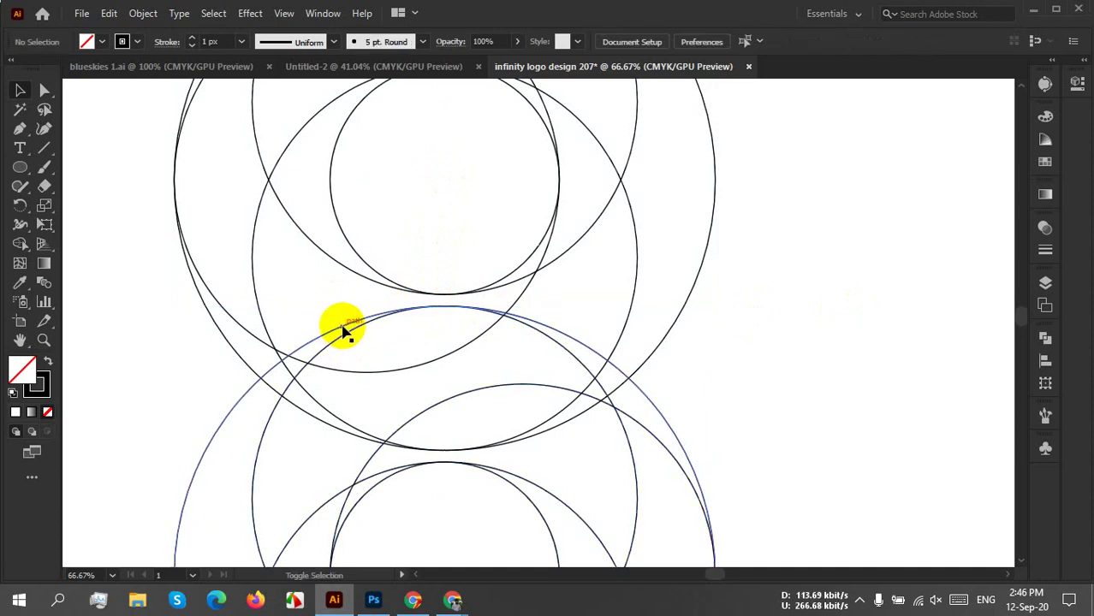
pyautogui.keyDown('shift'); pyautogui.click(344, 329); pyautogui.keyUp('shift')
pyautogui.keyDown('shift'); pyautogui.click(345, 325); pyautogui.keyUp('shift')
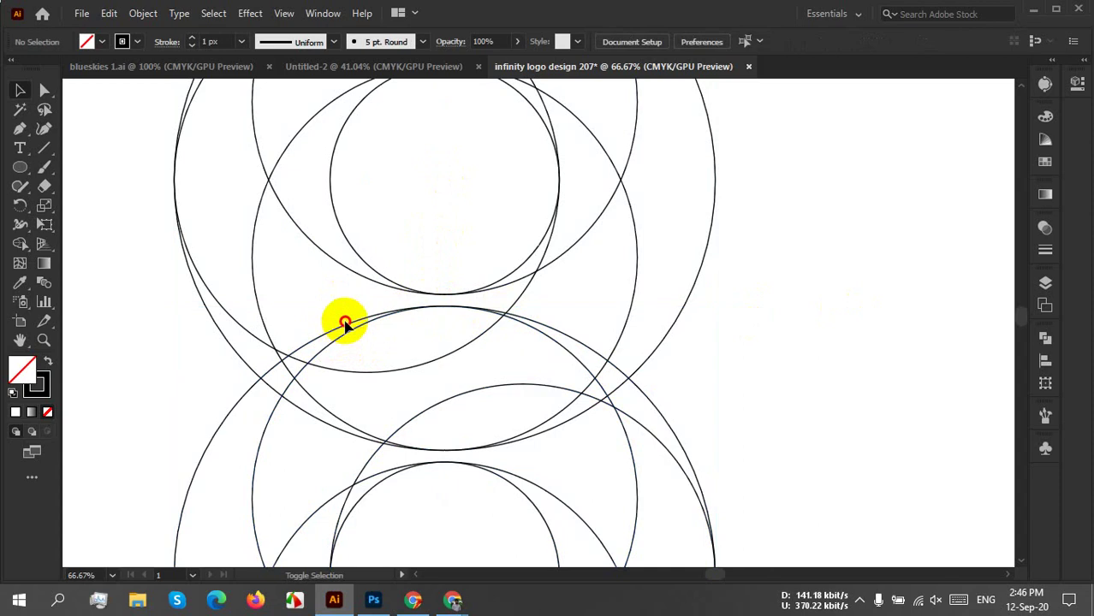
# Isolate the lower group and move all its circles straight up 15.75 px so they touch the bottom of the upper group's small circle.
pyautogui.doubleClick(351, 328)
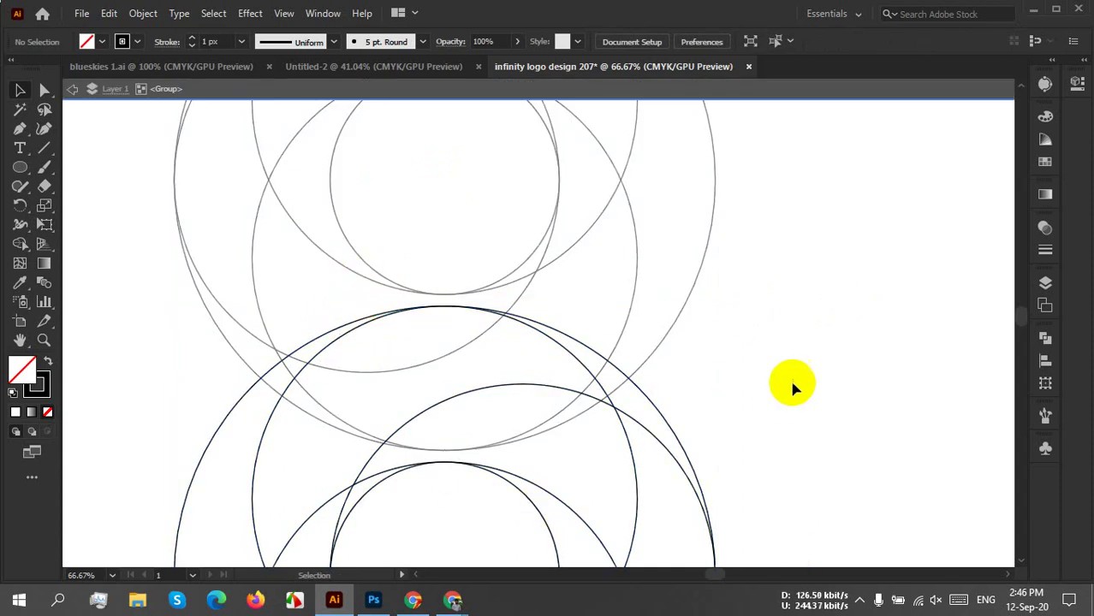
pyautogui.moveTo(770, 403); pyautogui.dragTo(680, 462)
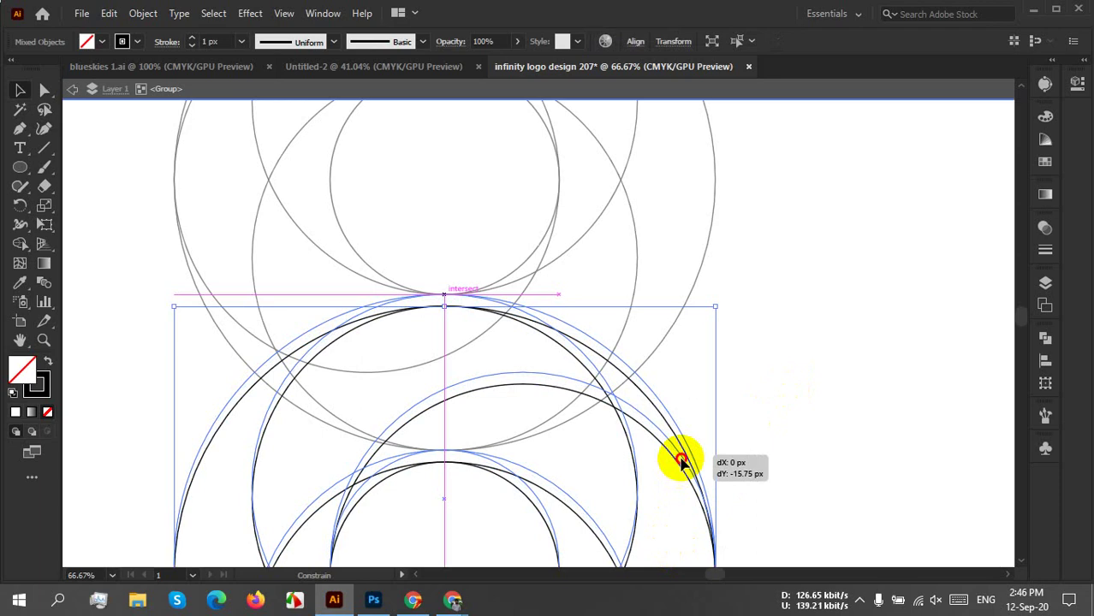
pyautogui.moveTo(681, 462); pyautogui.dragTo(682, 461)
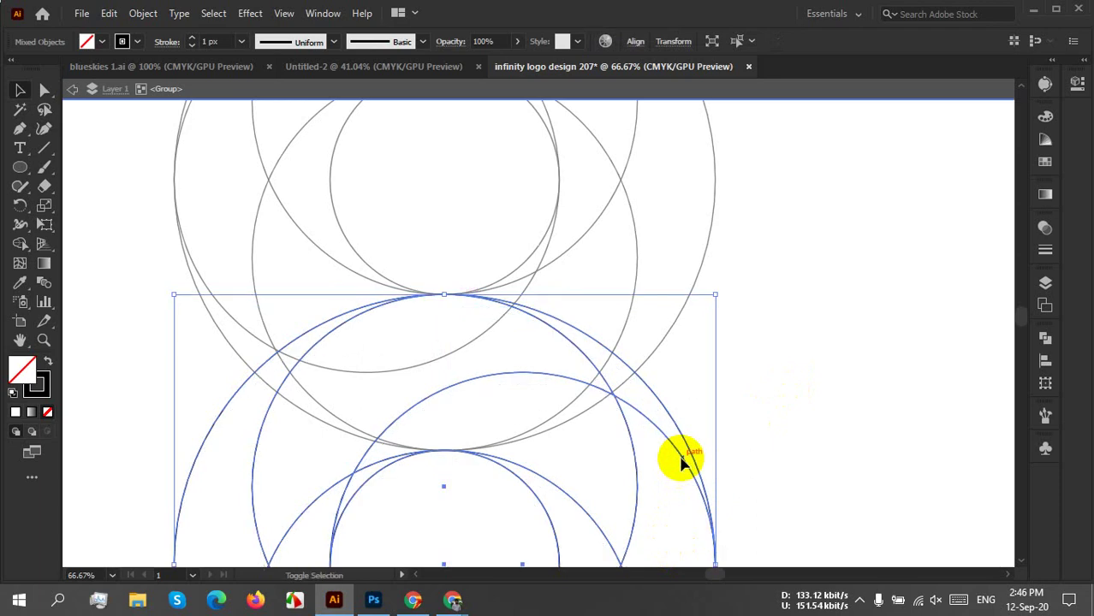
pyautogui.click(442, 336)
# Examine in close-up, using outline view, where the lower group's upper edge meets the upper group's small inner circle.
pyautogui.scroll(10, 447, 315)
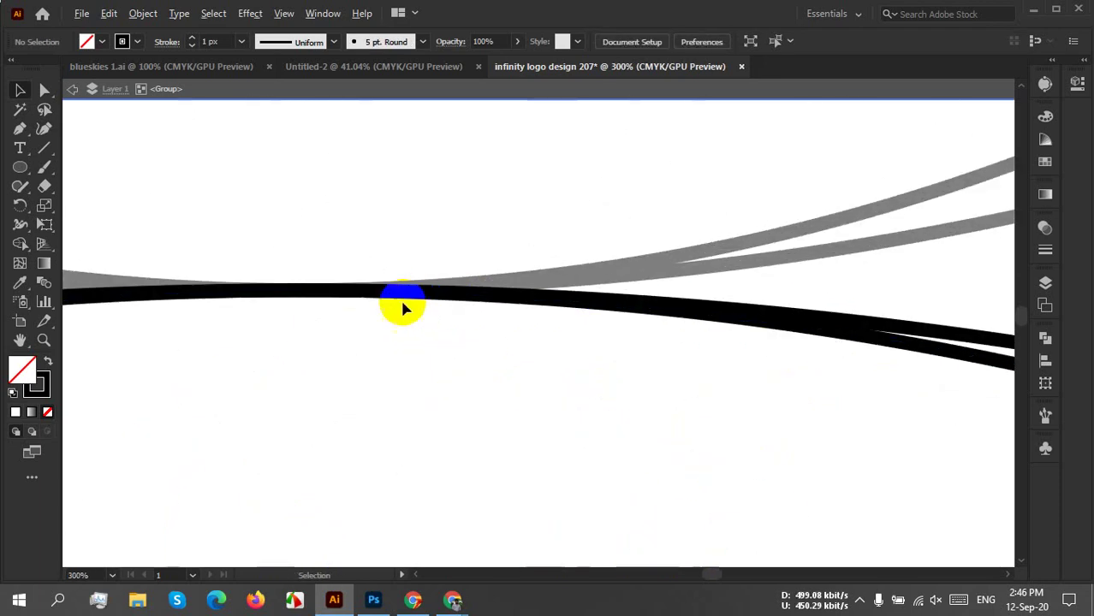
pyautogui.moveTo(313, 331); pyautogui.dragTo(780, 428)
pyautogui.click(696, 354)
pyautogui.moveTo(525, 196); pyautogui.dragTo(891, 518)
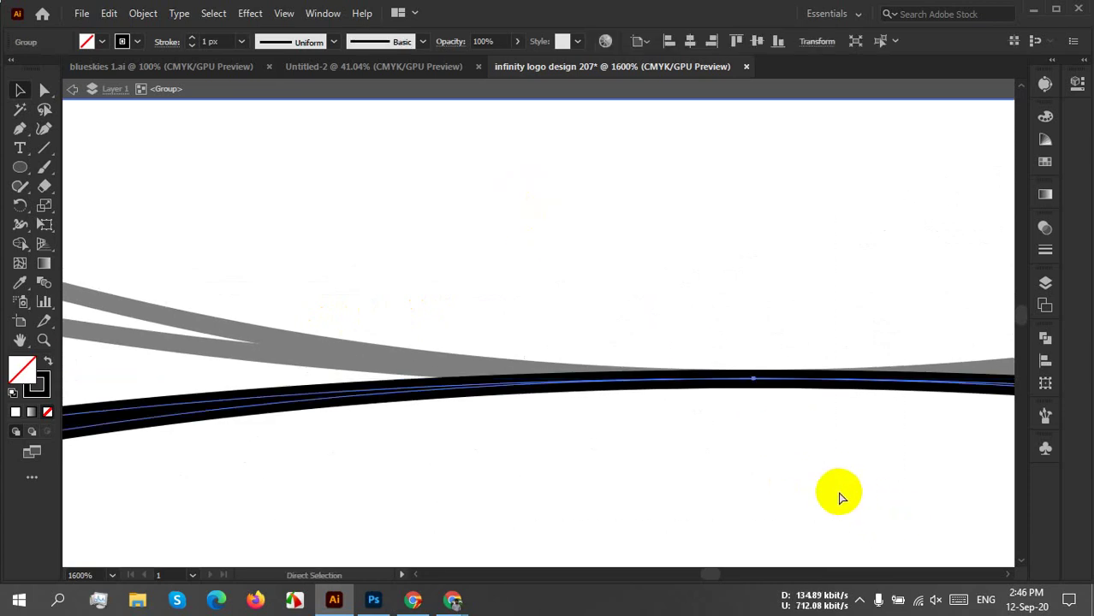
pyautogui.hotkey('ctrl', 'y')
pyautogui.click(773, 437)
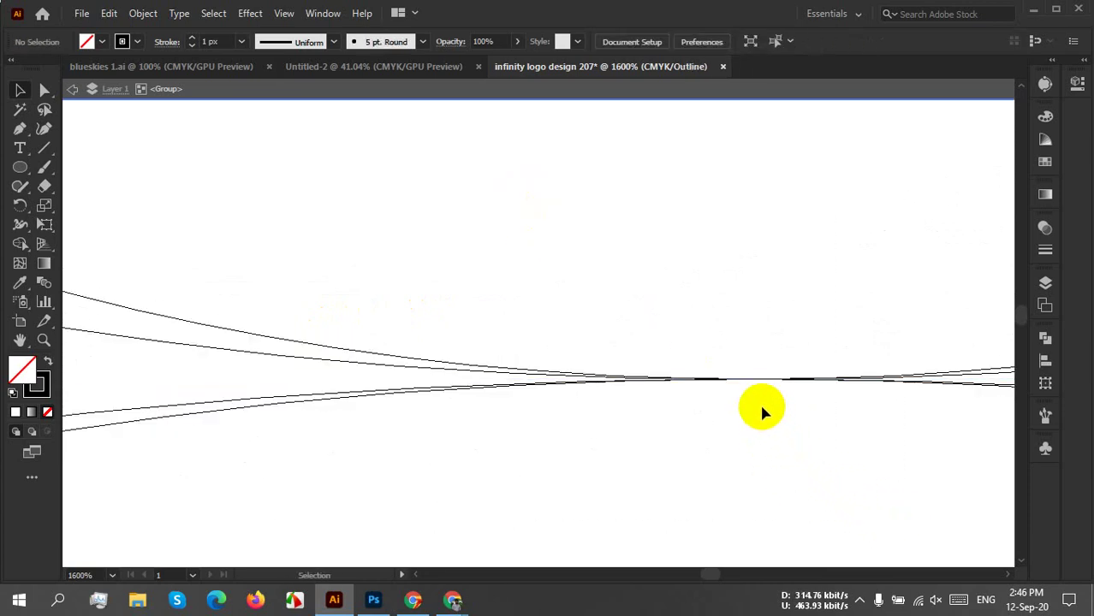
pyautogui.scroll(3, 757, 396)
pyautogui.moveTo(752, 257); pyautogui.dragTo(667, 443)
# Examine in close-up where the lower group's small circle meets the upper large circle, and return to preview view.
pyautogui.scroll(-15, 707, 377)
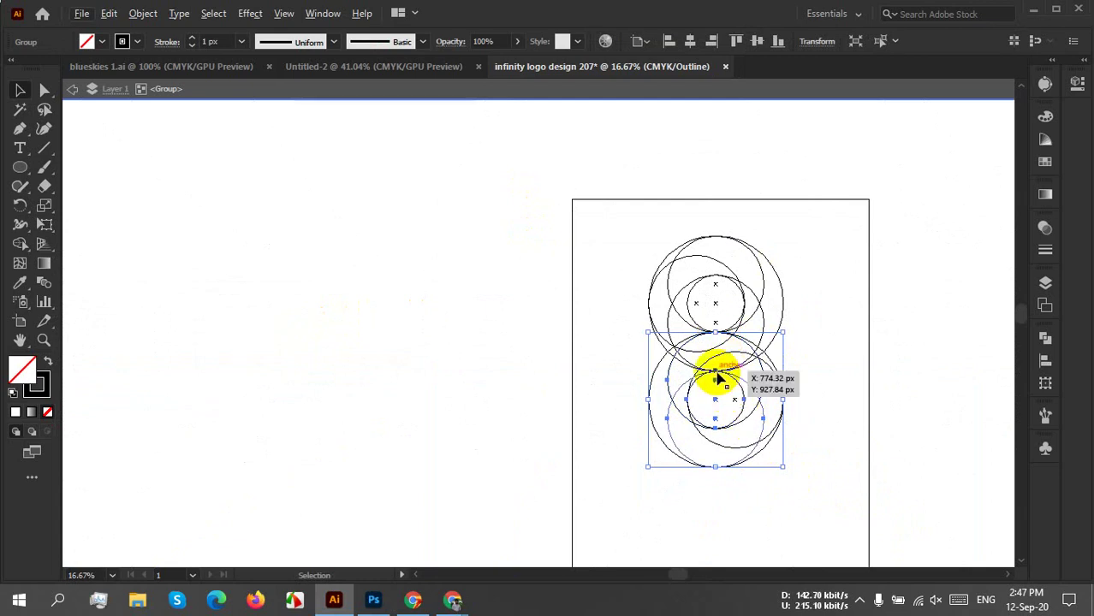
pyautogui.scroll(10, 715, 377)
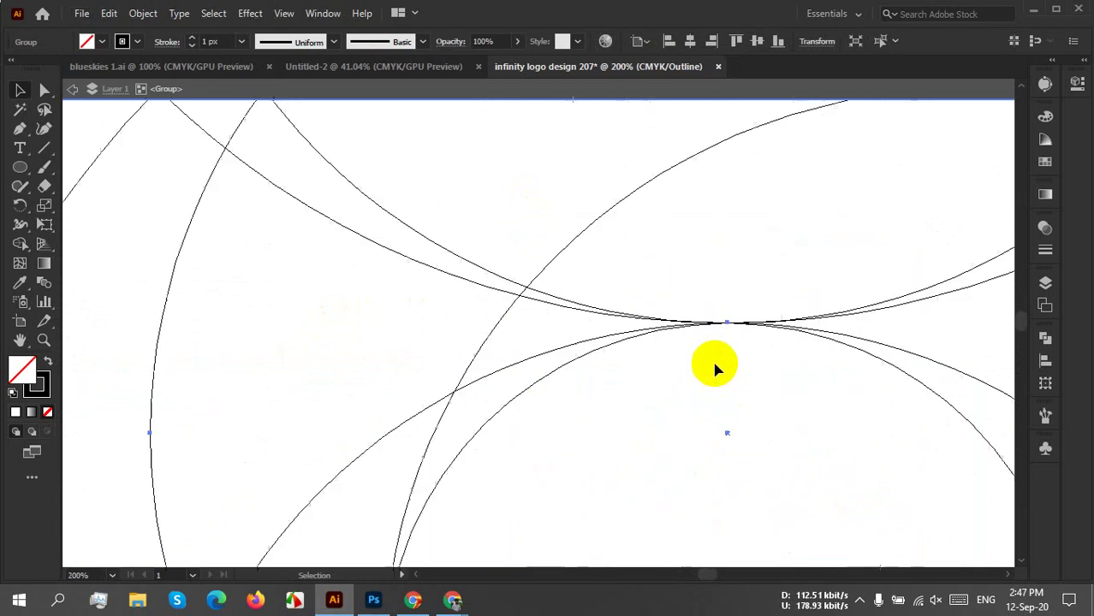
pyautogui.scroll(5, 737, 281)
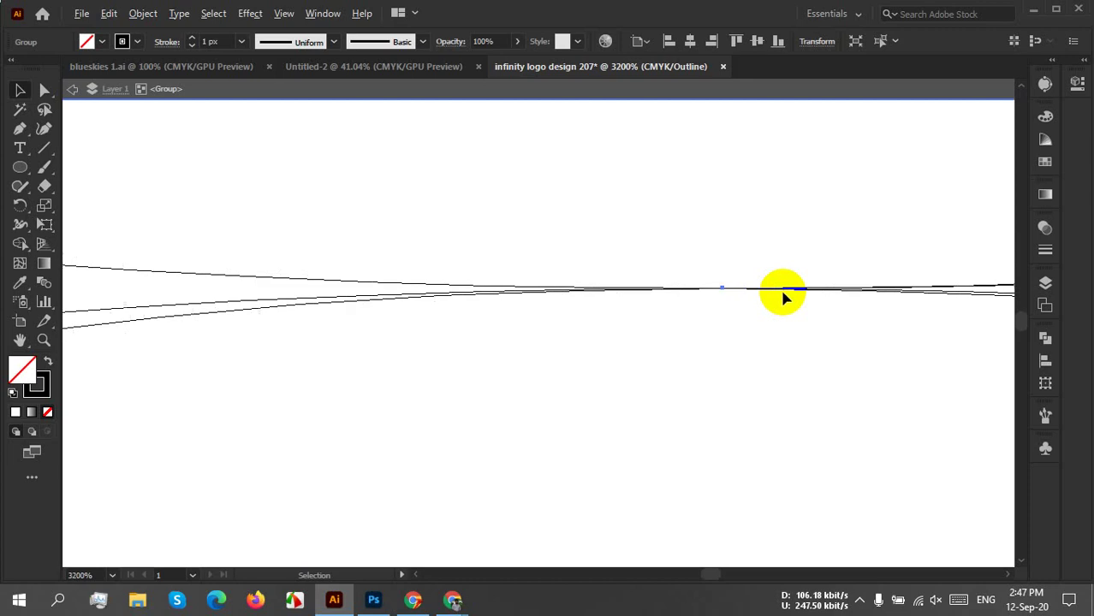
pyautogui.moveTo(771, 250); pyautogui.dragTo(610, 402)
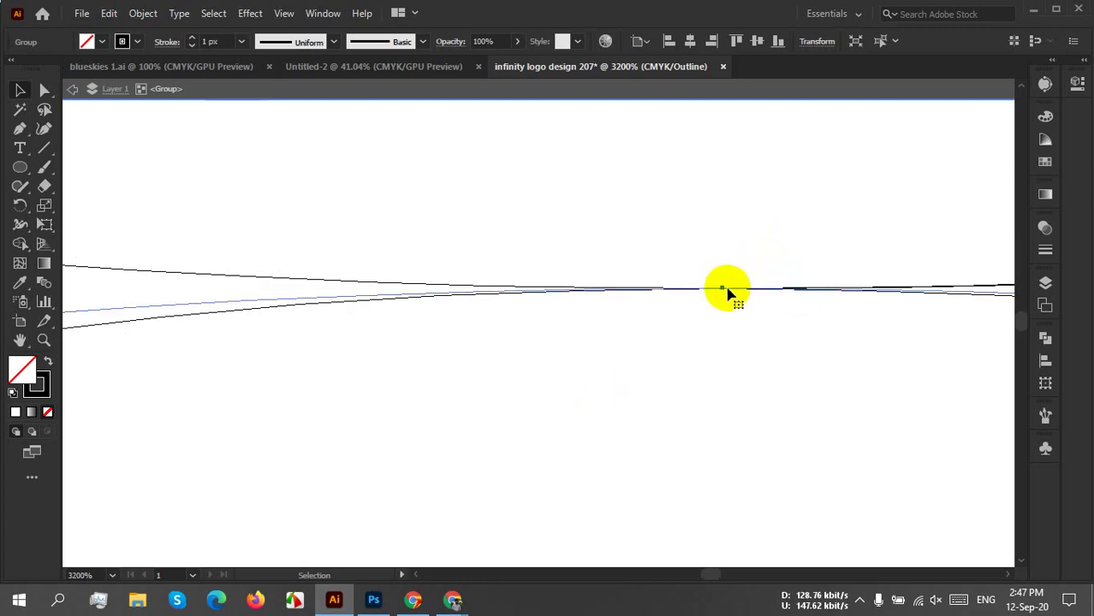
pyautogui.hotkey('ctrl', 'y')
pyautogui.press('v')
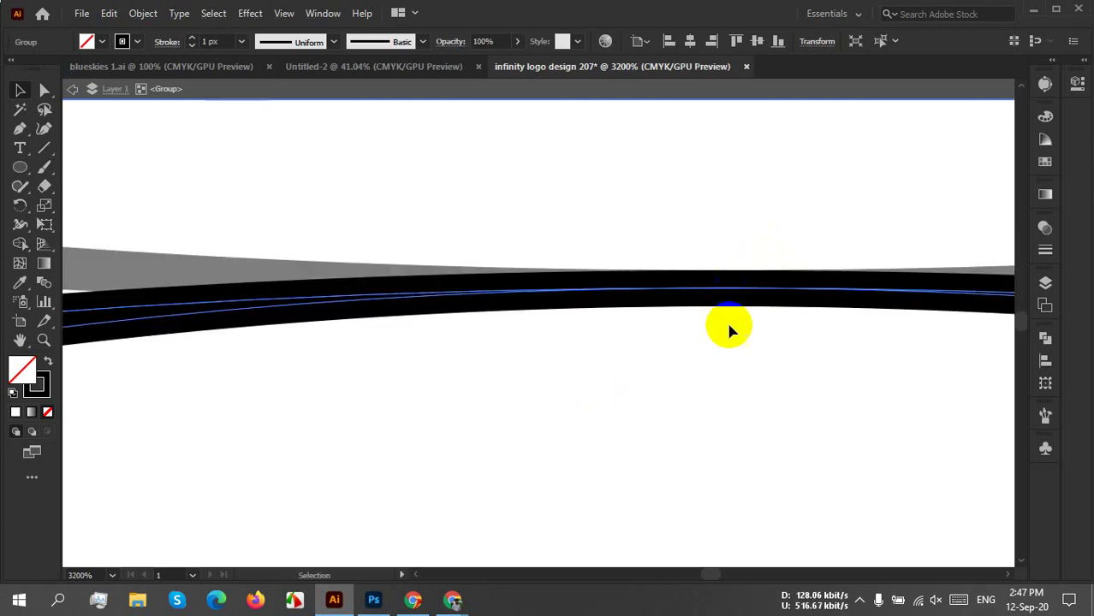
# Deselect the circles and leave isolation of the lower group.
pyautogui.click(734, 364)
pyautogui.scroll(-11, 738, 368)
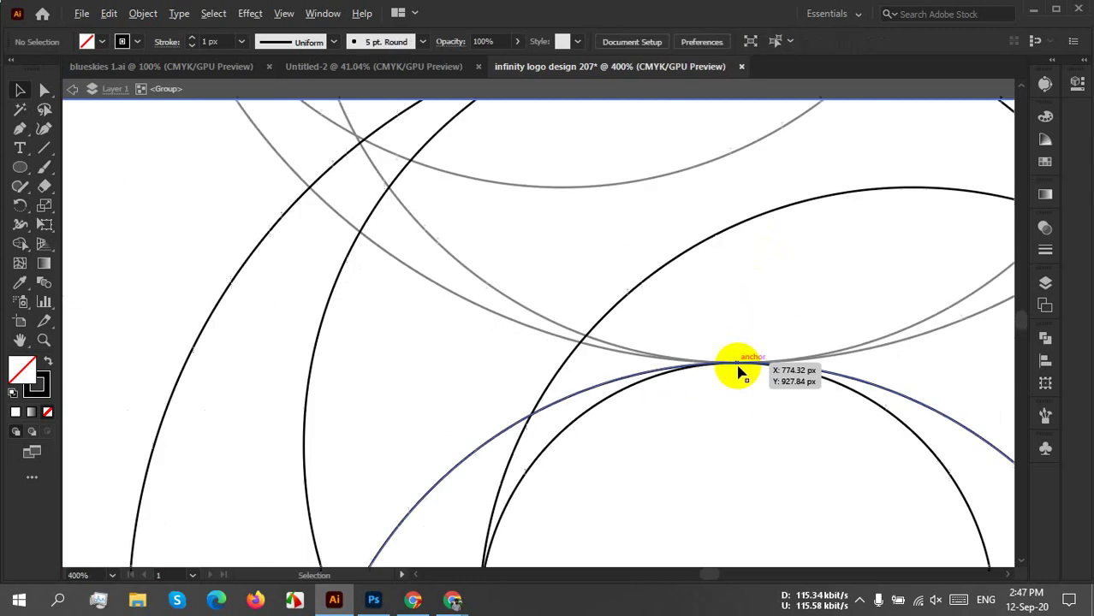
pyautogui.click(385, 89)
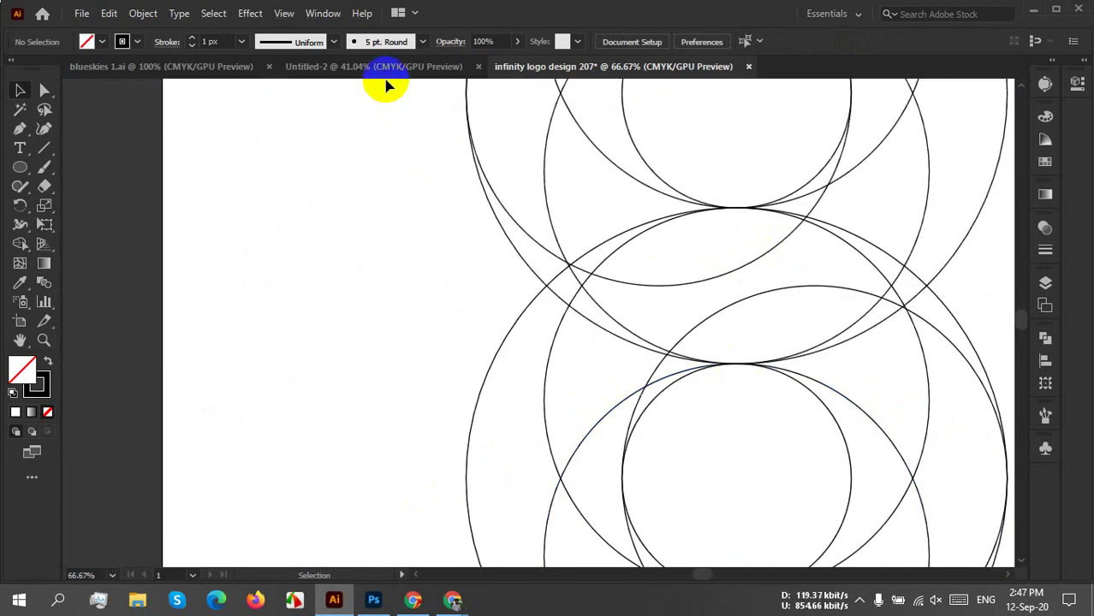
# Select both circle groups and examine at high magnification how their paths meet at the lower small circle's upper edge.
pyautogui.scroll(10, 820, 386)
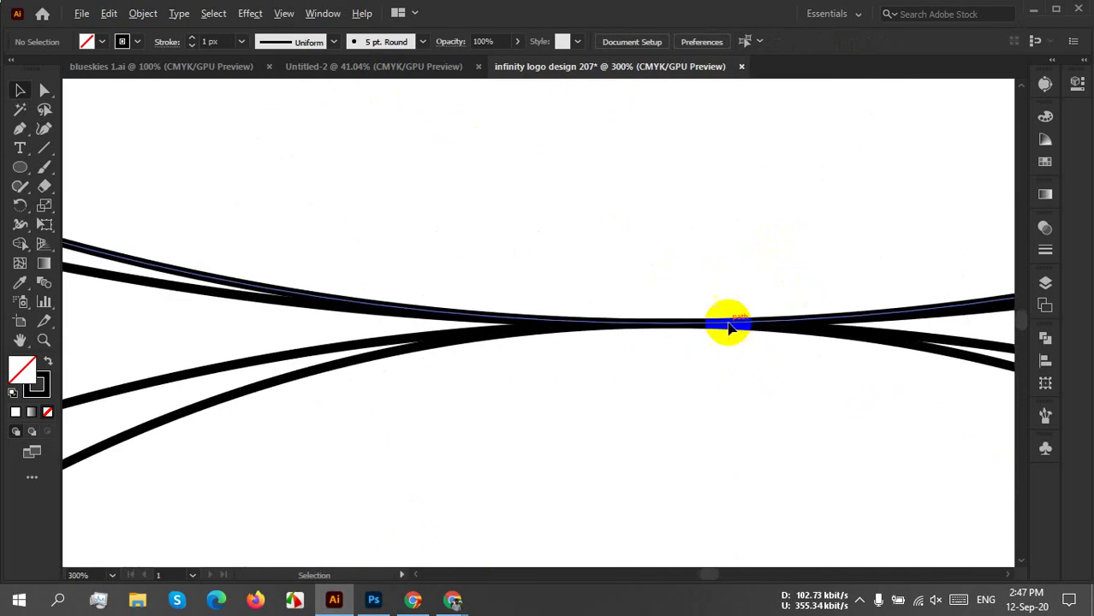
pyautogui.moveTo(429, 445); pyautogui.dragTo(428, 442)
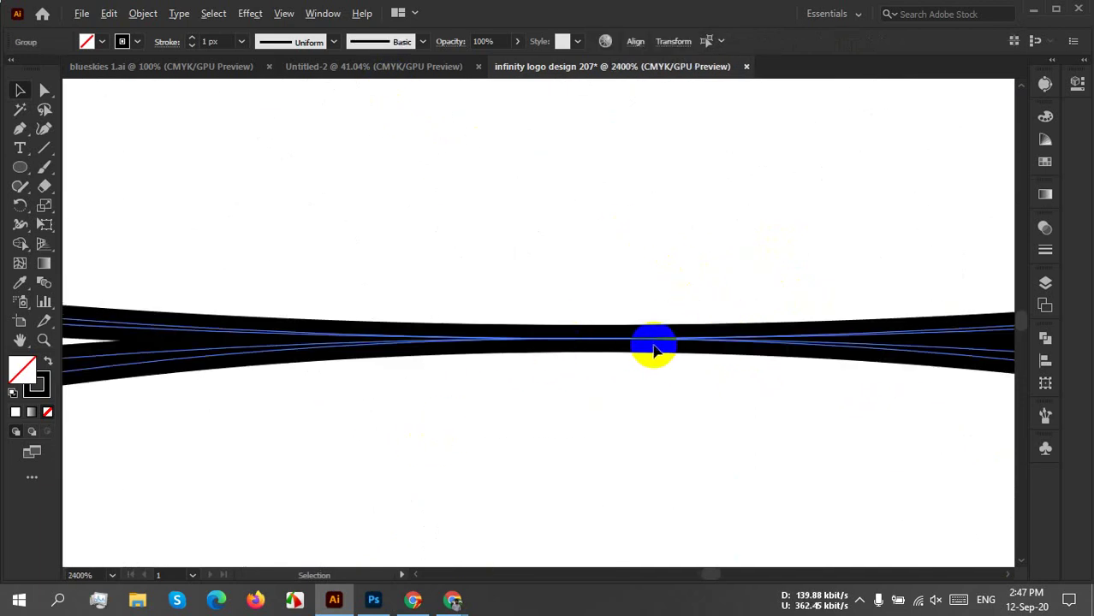
pyautogui.scroll(4, 655, 347)
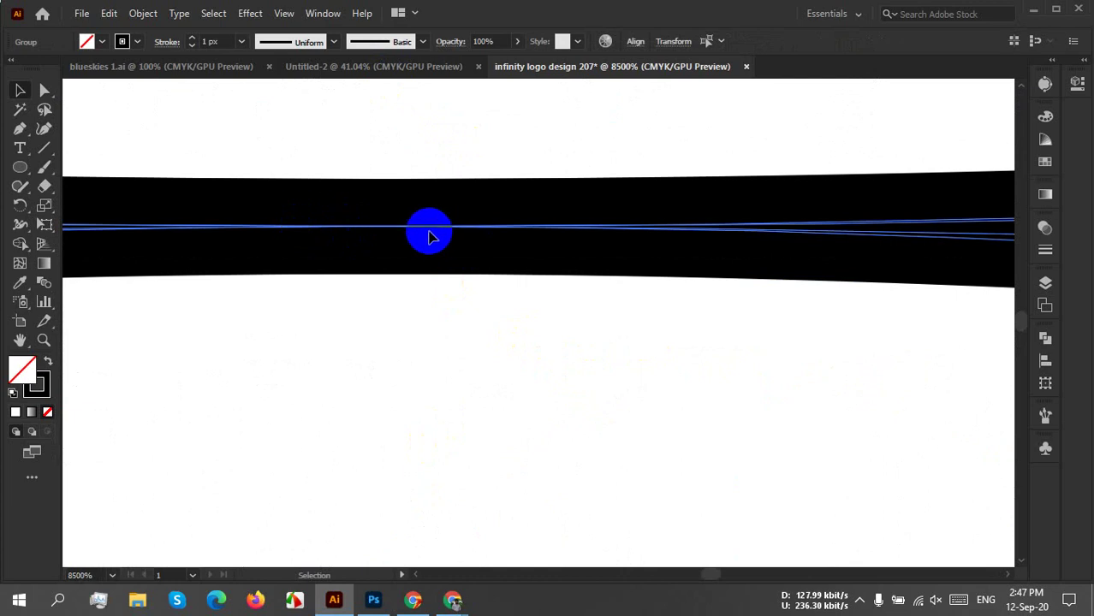
# Duplicate both circle groups together, straight sideways onto the empty canvas beside the artboard.
pyautogui.scroll(-5, 479, 311)
pyautogui.scroll(-8, 479, 311)
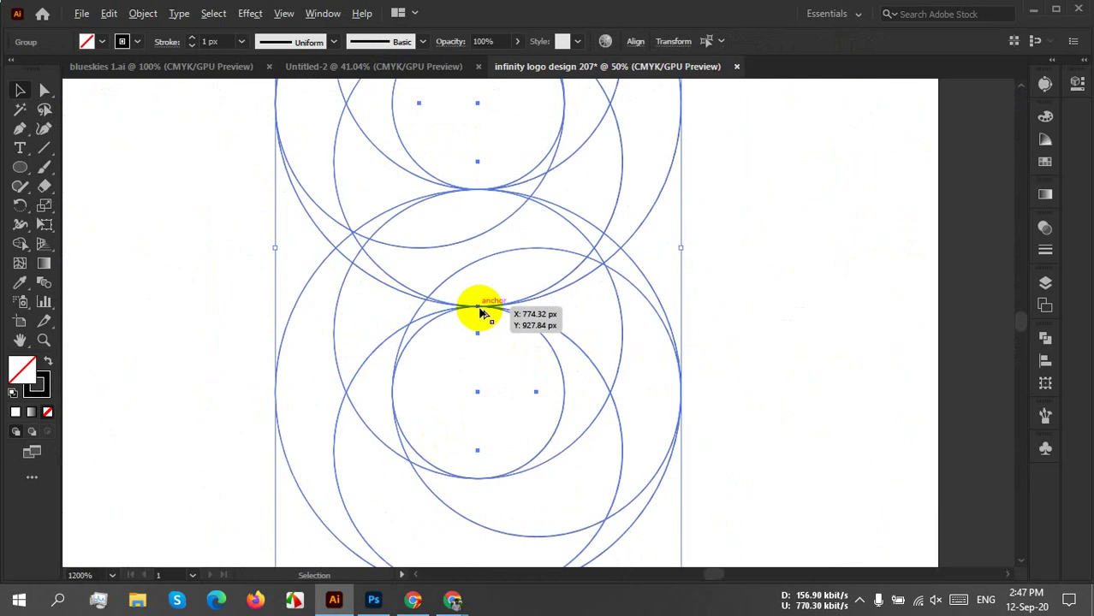
pyautogui.scroll(-2, 741, 347)
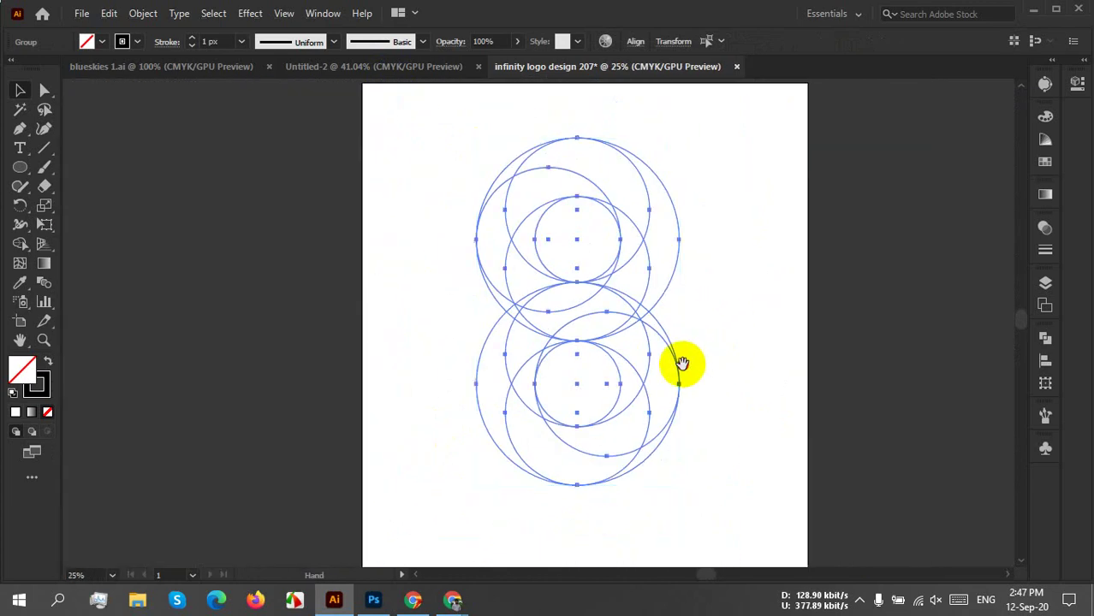
pyautogui.hscroll(3, 659, 338)
pyautogui.click(642, 318)
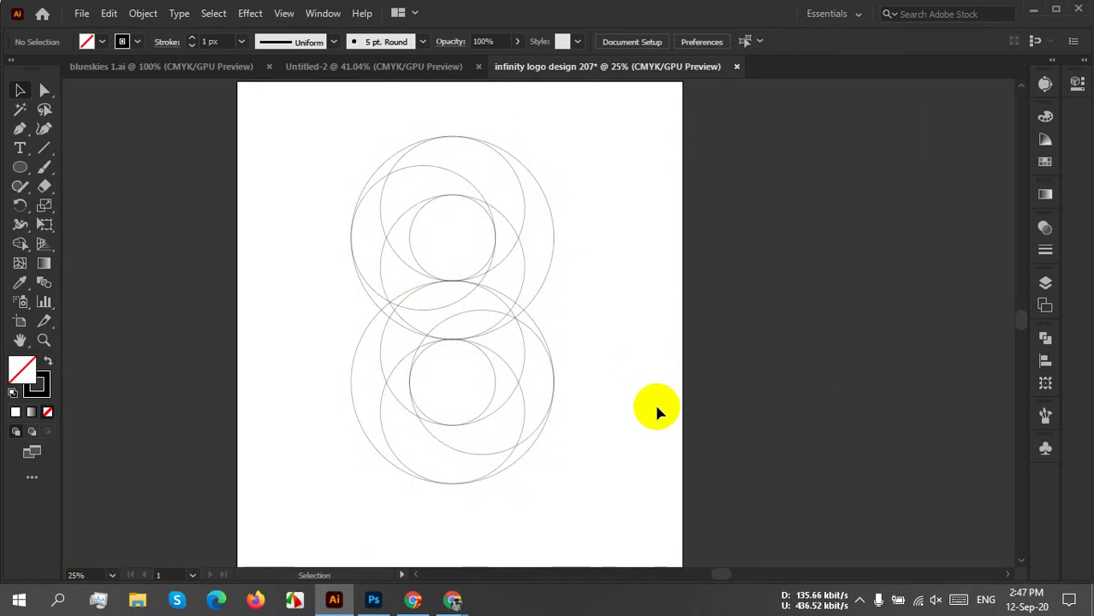
pyautogui.click(607, 147)
pyautogui.moveTo(606, 147); pyautogui.dragTo(362, 529)
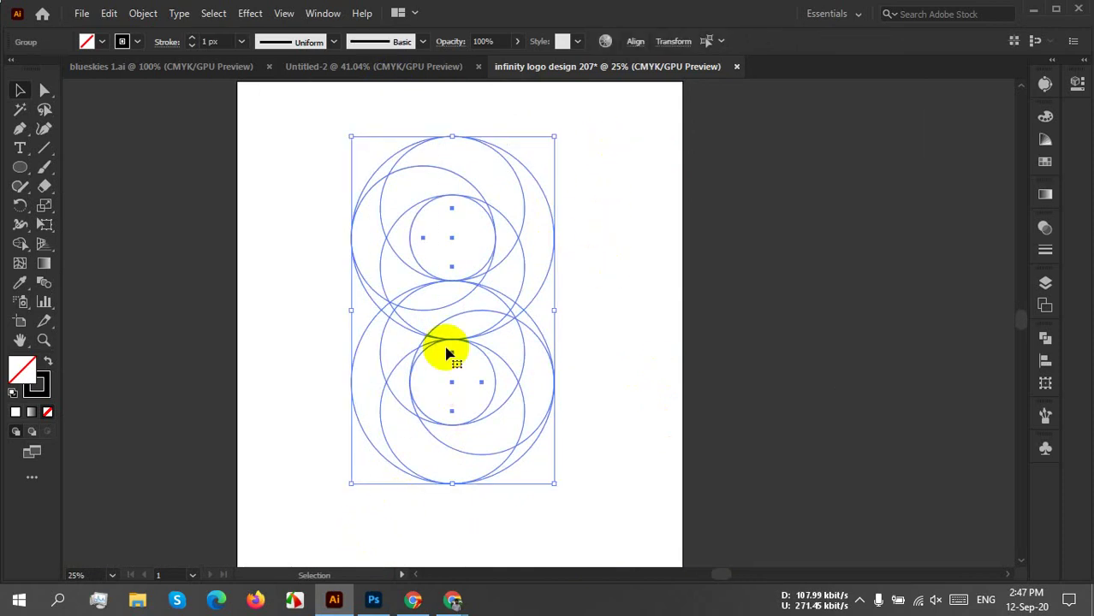
pyautogui.moveTo(453, 345); pyautogui.dragTo(489, 349)
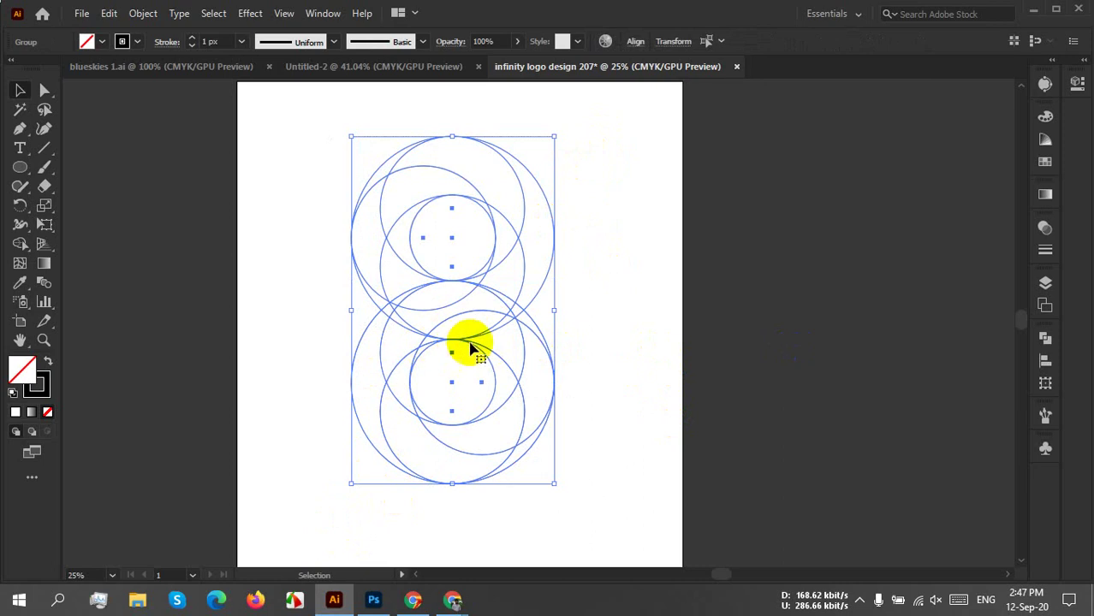
pyautogui.moveTo(453, 346); pyautogui.dragTo(897, 346)
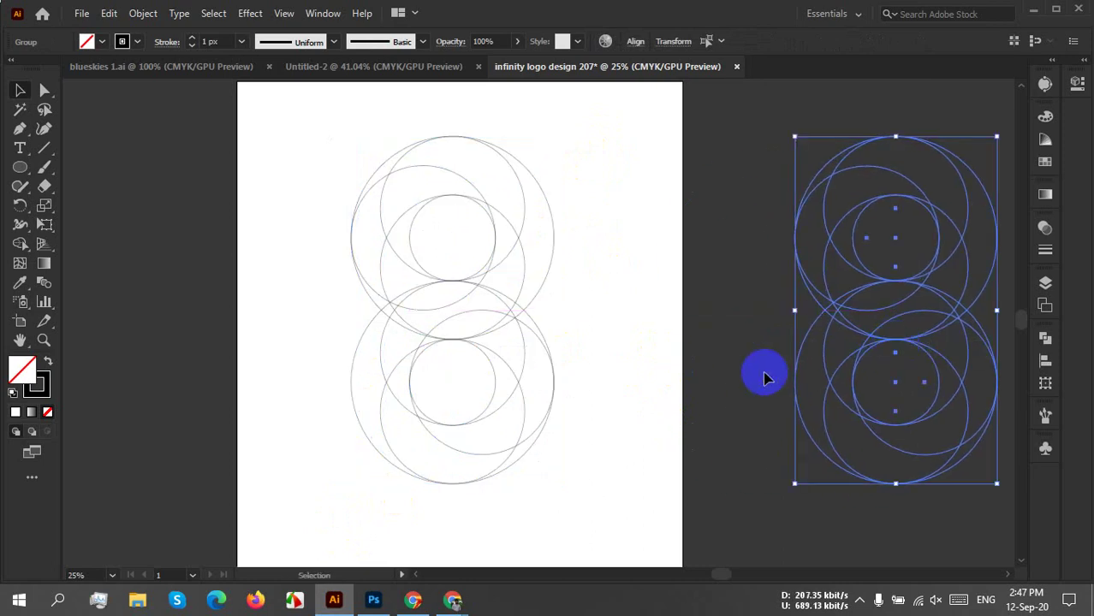
pyautogui.click(679, 355)
pyautogui.moveTo(538, 362); pyautogui.dragTo(587, 371)
# Give the duplicated circle groups beside the artboard a yellow stroke and deselect them.
pyautogui.moveTo(818, 147)
pyautogui.mouseDown()
pyautogui.moveTo(948, 439)
pyautogui.moveTo(962, 533)
pyautogui.moveTo(976, 533)
pyautogui.mouseUp()
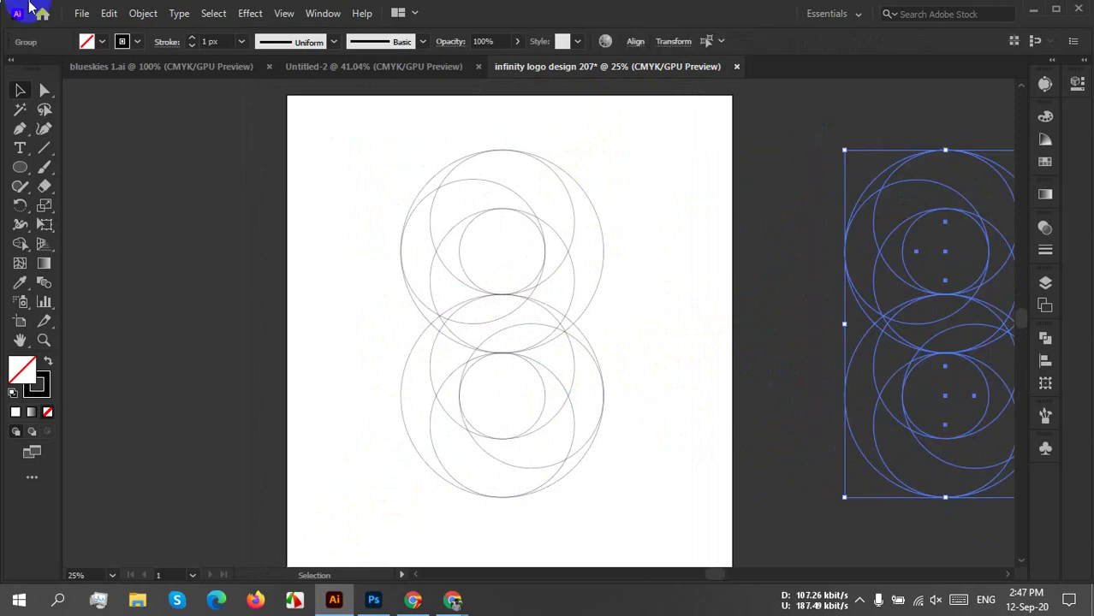
pyautogui.click(137, 41)
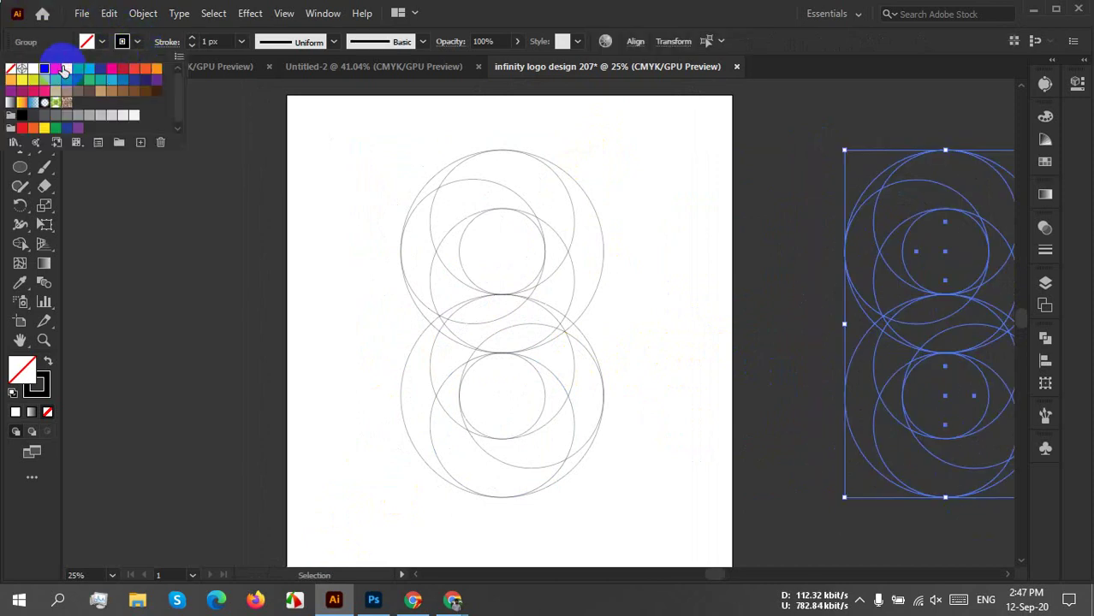
pyautogui.click(788, 244)
pyautogui.click(788, 249)
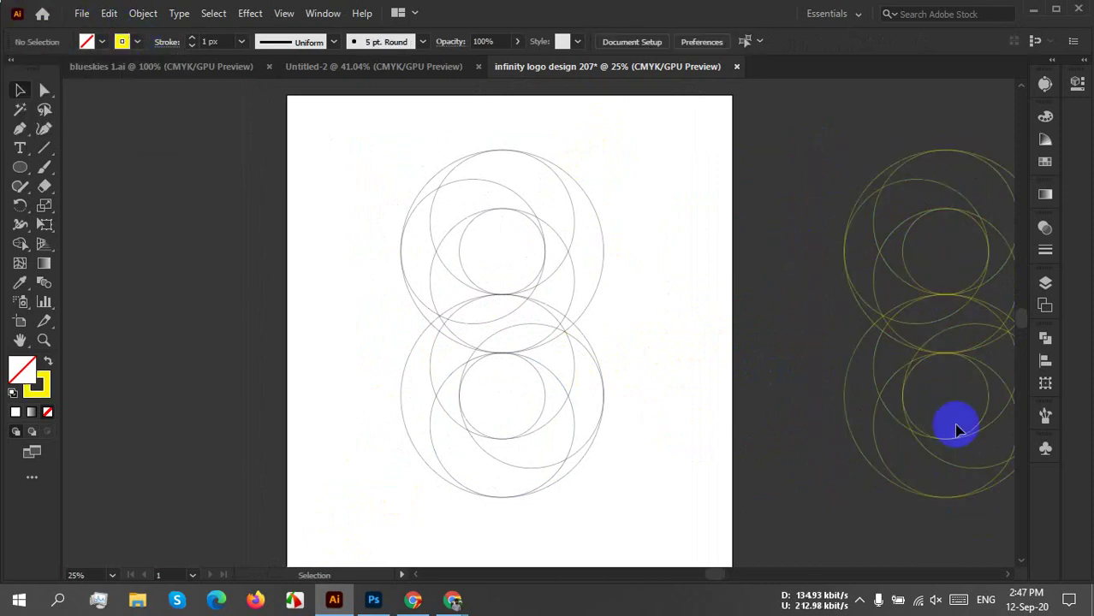
pyautogui.moveTo(887, 363); pyautogui.dragTo(789, 354)
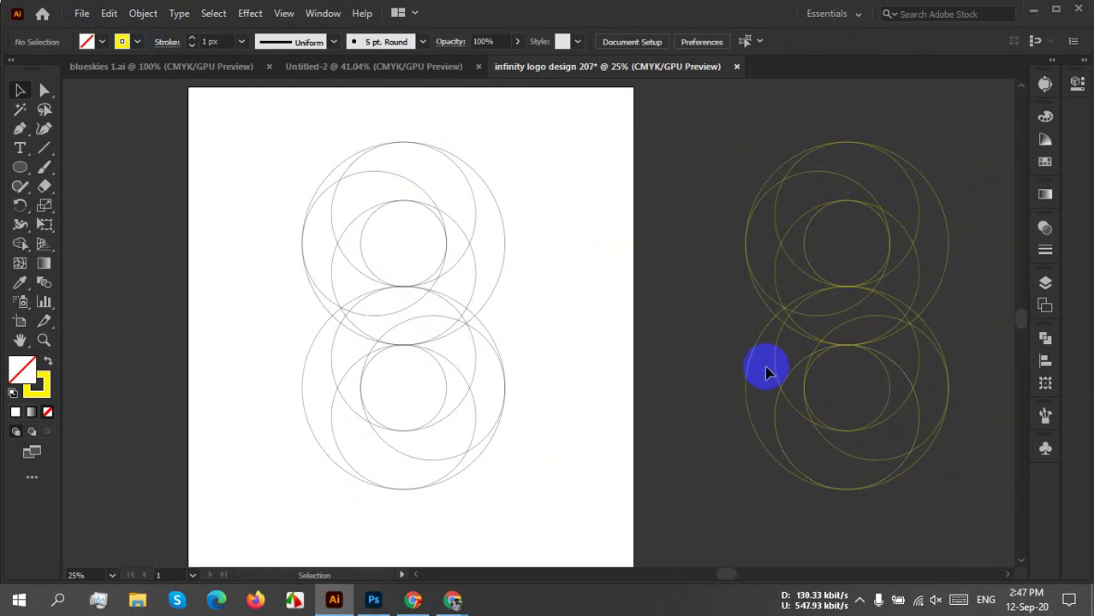
# Delete the lower circle group on the artboard.
pyautogui.moveTo(391, 372); pyautogui.dragTo(537, 405)
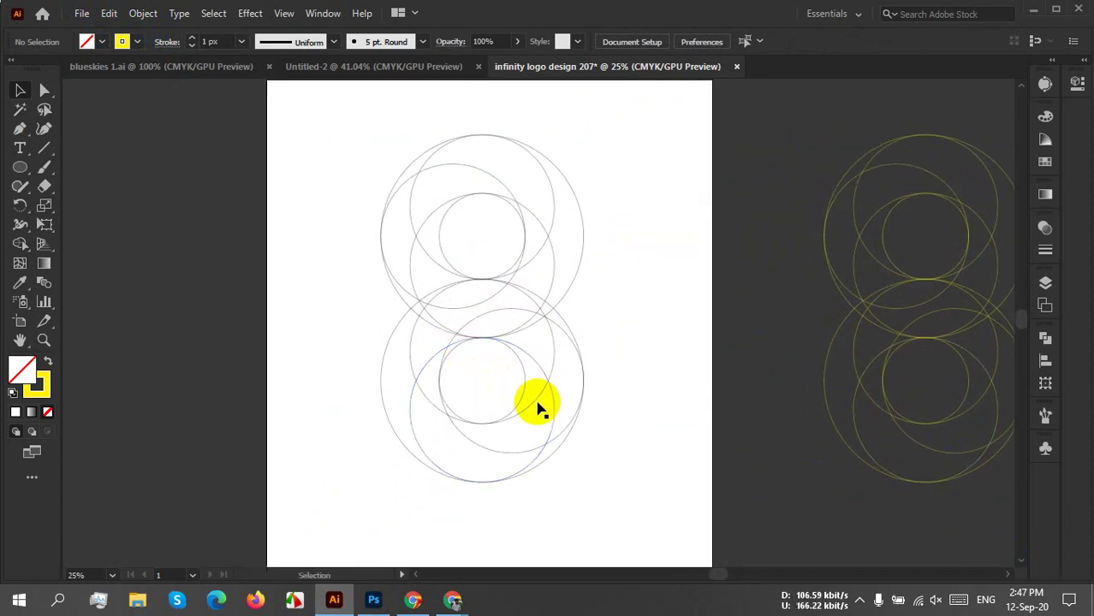
pyautogui.click(449, 479)
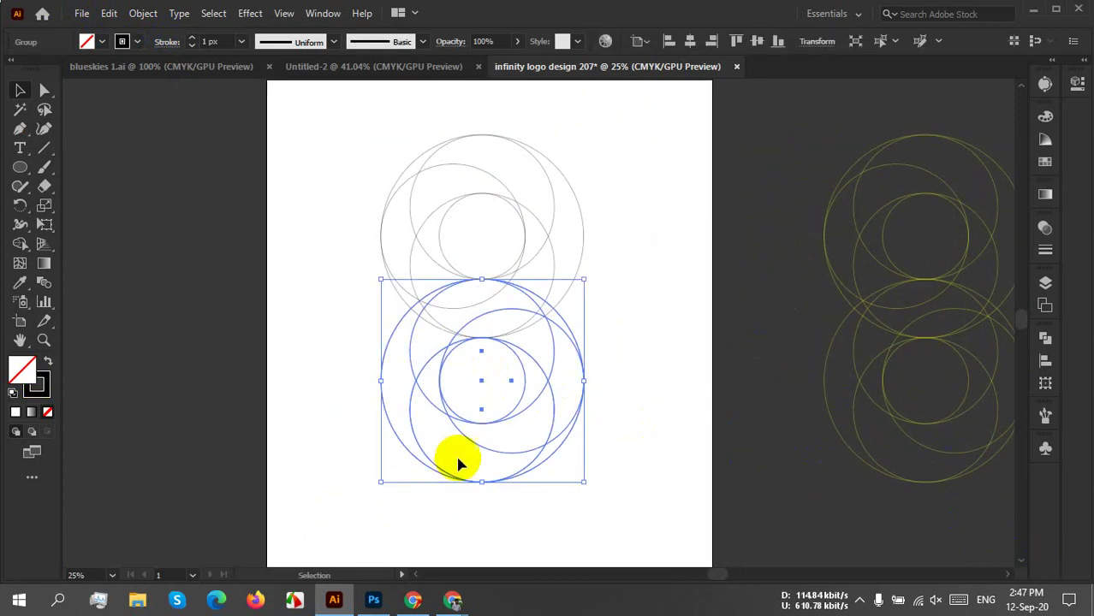
pyautogui.press('Delete')
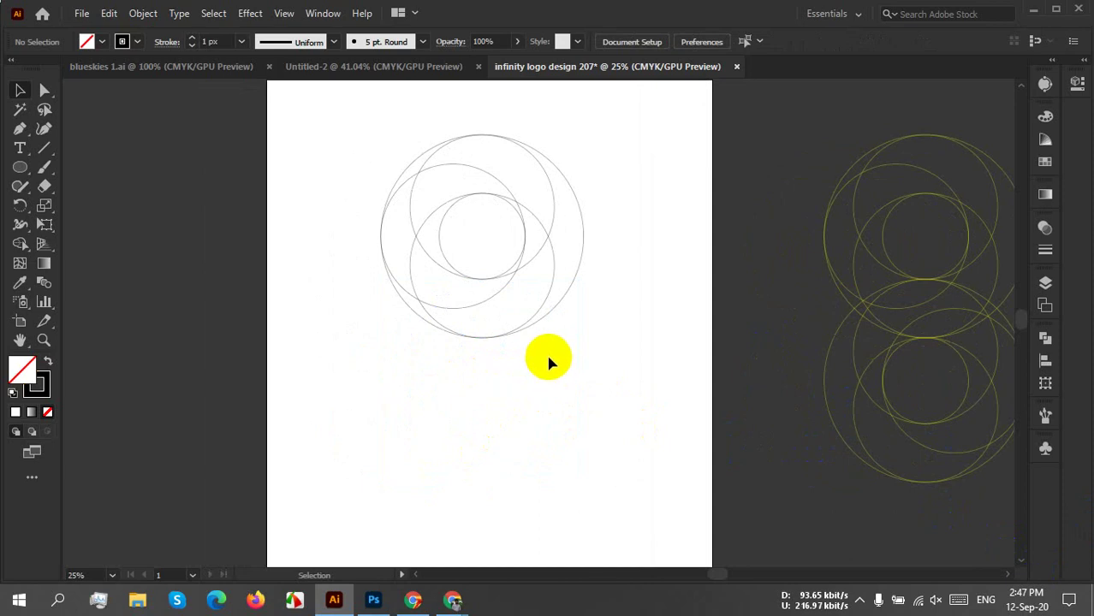
# Duplicate the remaining circle group on the artboard straight down, just below the original.
pyautogui.scroll(1, 552, 355)
pyautogui.moveTo(560, 377); pyautogui.dragTo(188, 166)
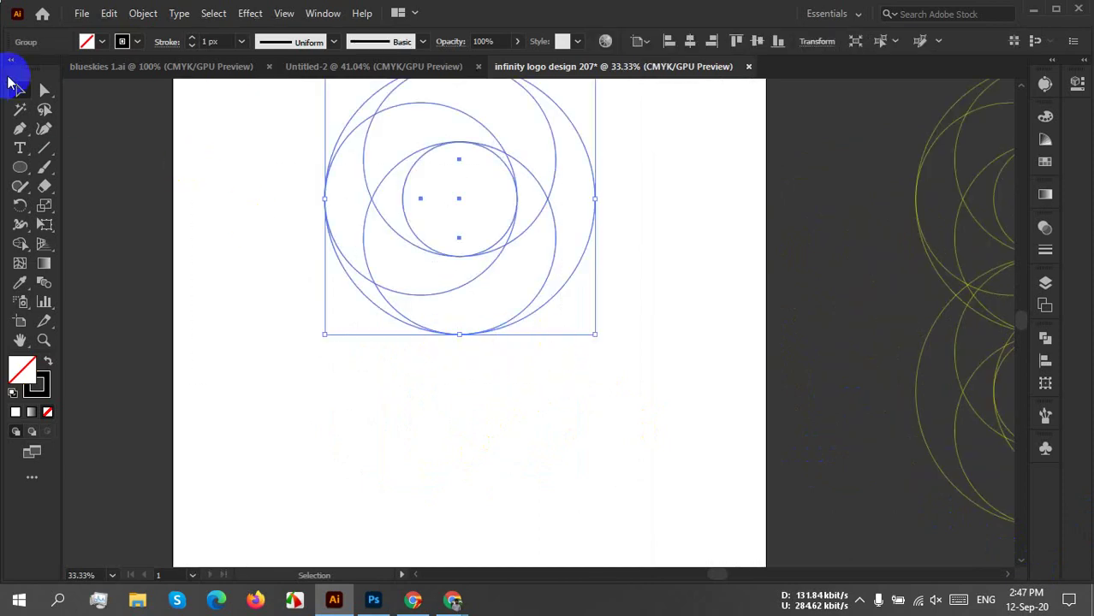
pyautogui.click(118, 16)
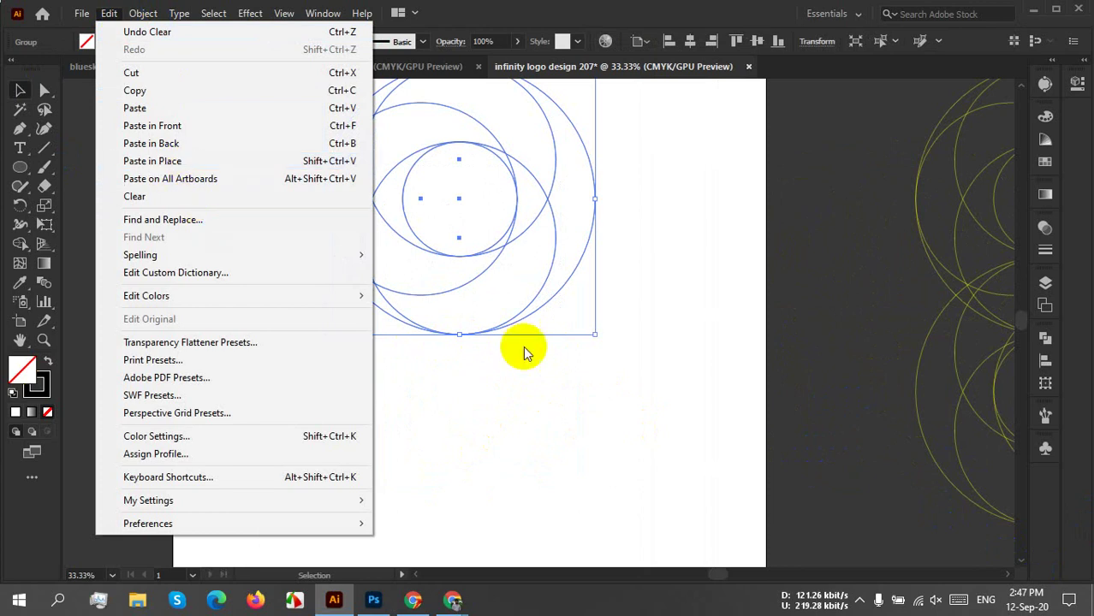
pyautogui.click(593, 347)
pyautogui.click(599, 350)
pyautogui.click(485, 328)
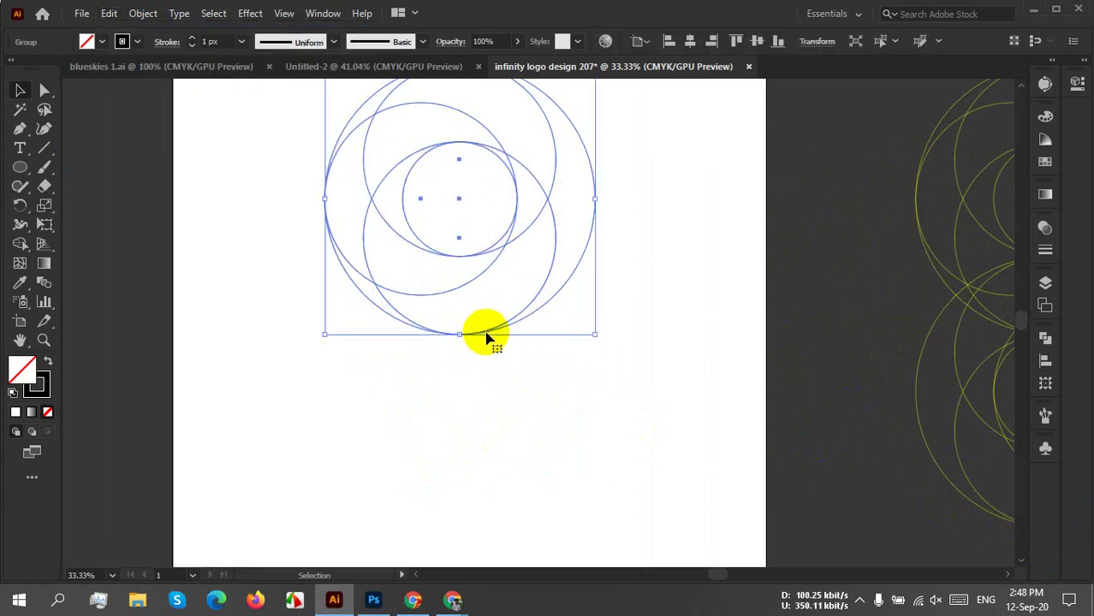
pyautogui.moveTo(486, 335); pyautogui.dragTo(508, 558)
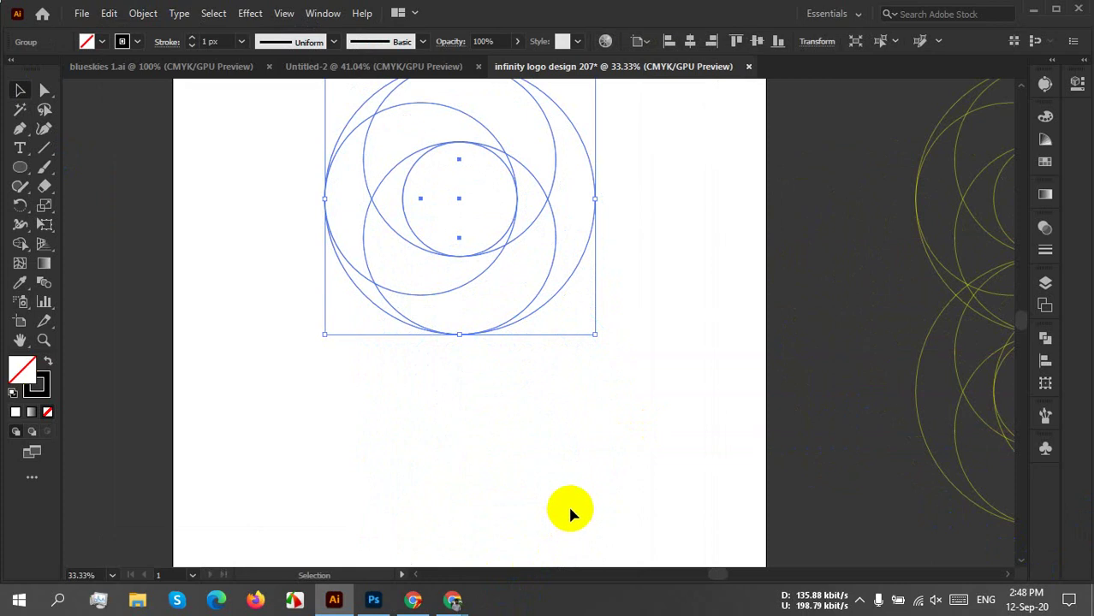
pyautogui.hotkey('ctrl', '-')
pyautogui.moveTo(552, 462); pyautogui.dragTo(535, 371)
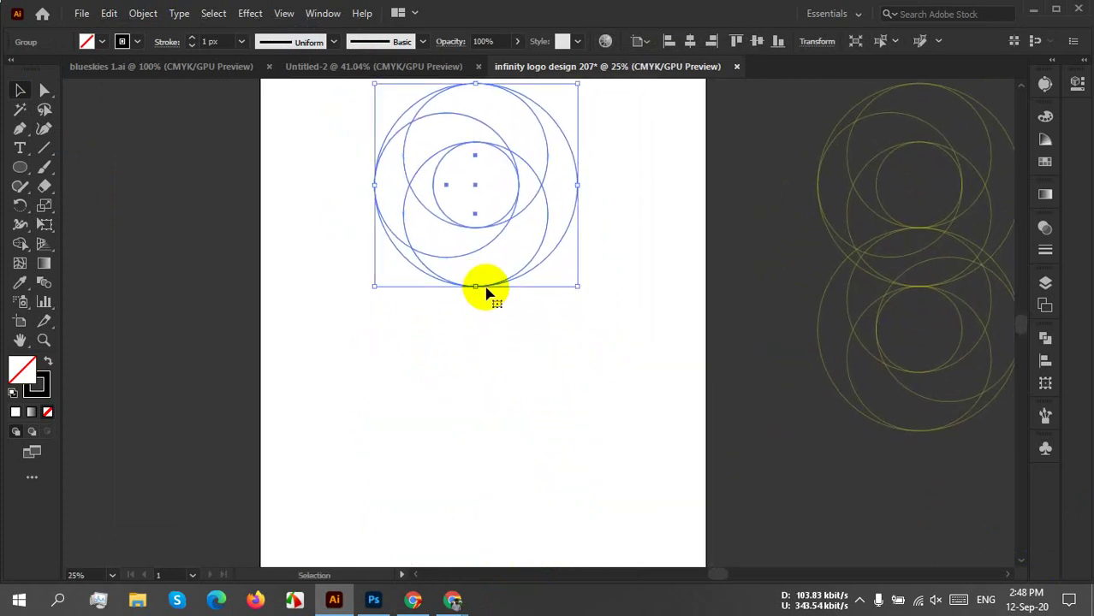
pyautogui.moveTo(485, 294); pyautogui.dragTo(500, 500)
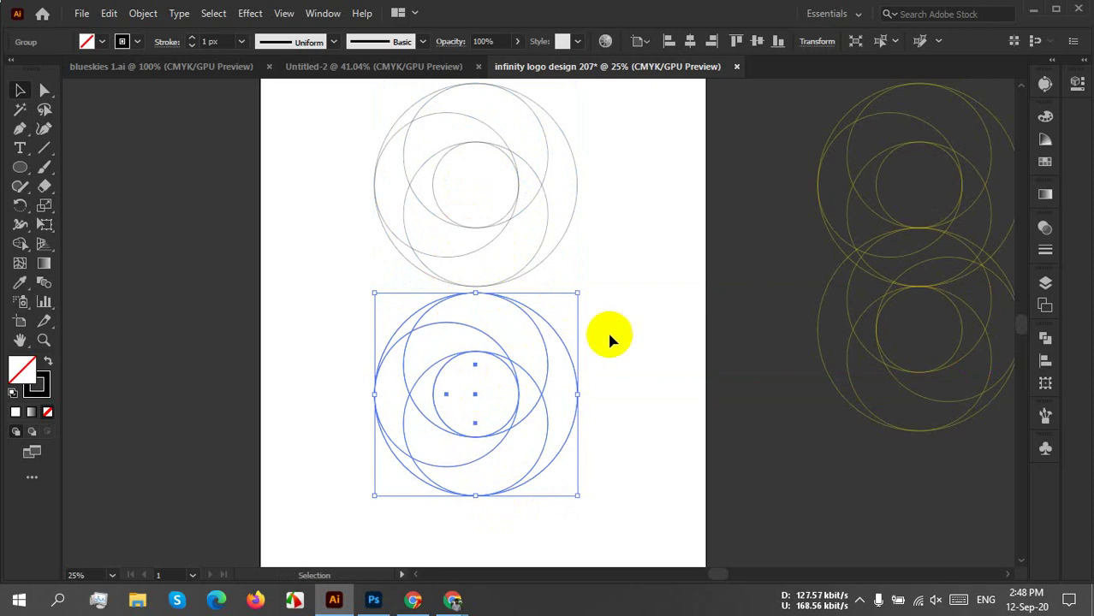
# Move the lower copy straight up until its upper edge touches the bottom of the upper group's small inner circle, and deselect it.
pyautogui.moveTo(616, 319); pyautogui.dragTo(552, 423)
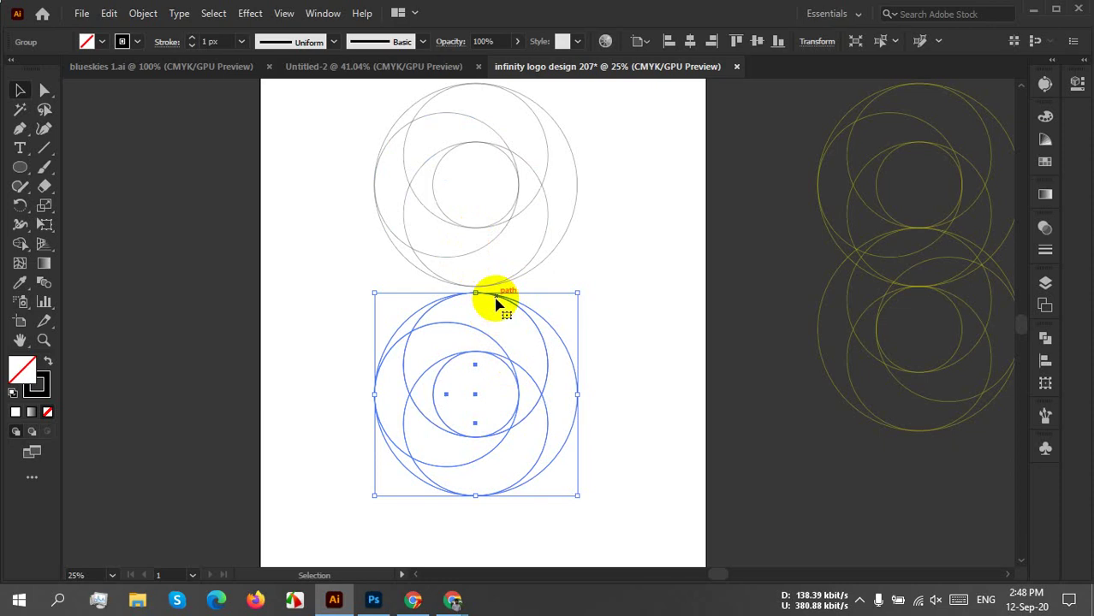
pyautogui.moveTo(495, 303); pyautogui.dragTo(514, 228)
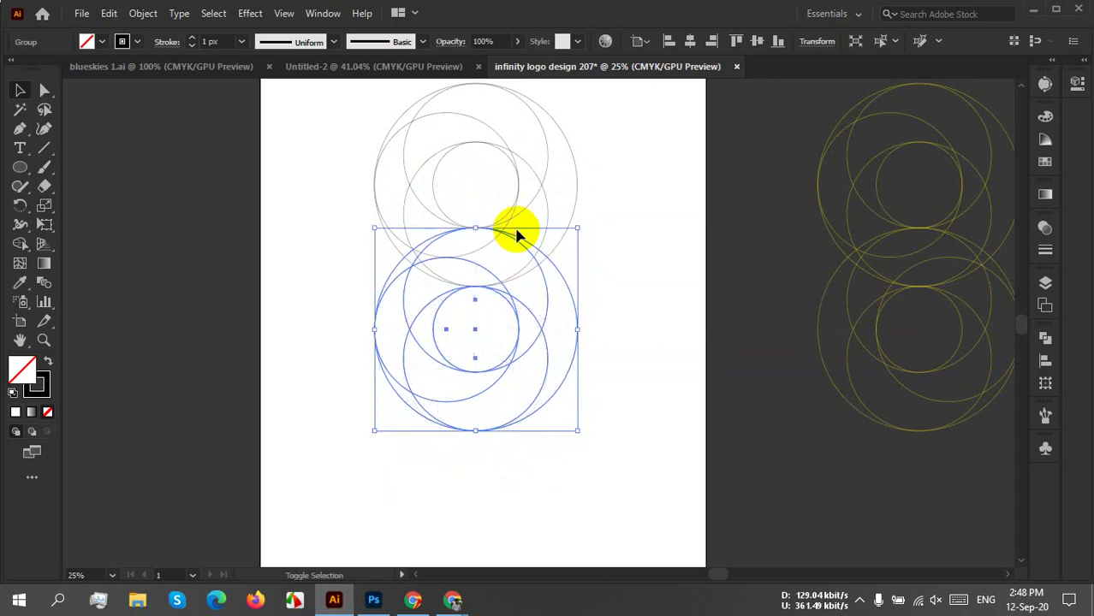
pyautogui.click(658, 338)
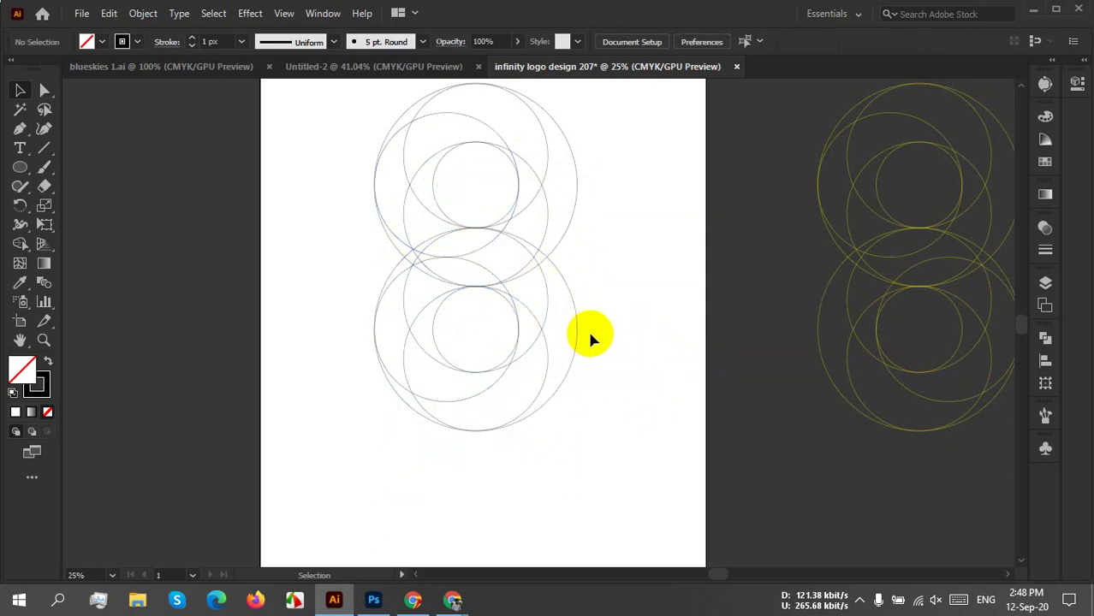
# Reflect the lower circle group across the vertical axis without making a copy, and deselect it.
pyautogui.moveTo(591, 335); pyautogui.dragTo(464, 390)
pyautogui.rightClick(490, 351)
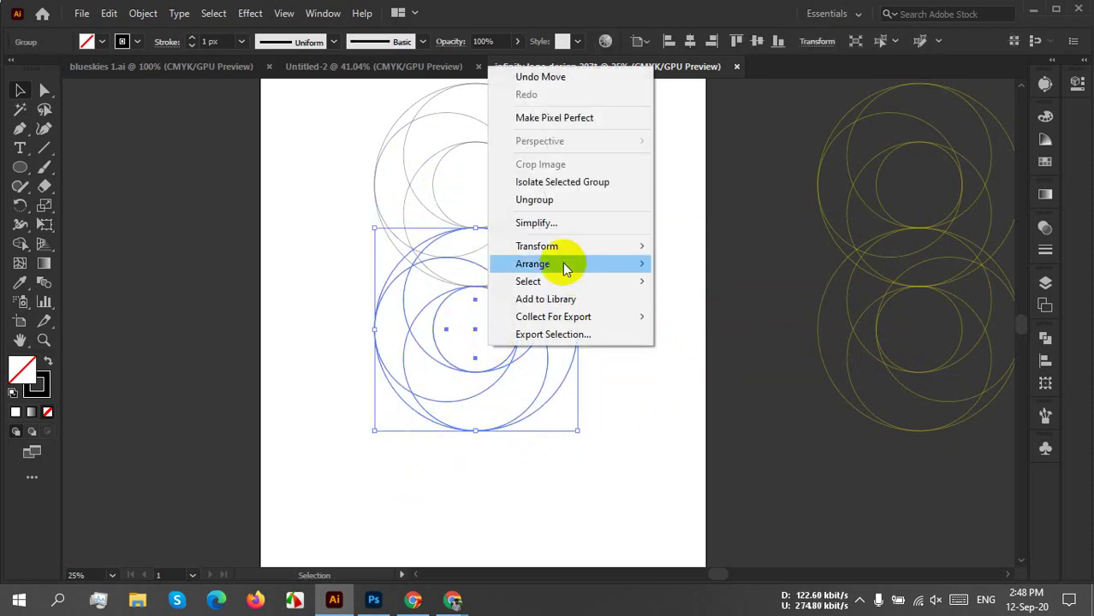
pyautogui.moveTo(542, 247)
pyautogui.click(692, 308)
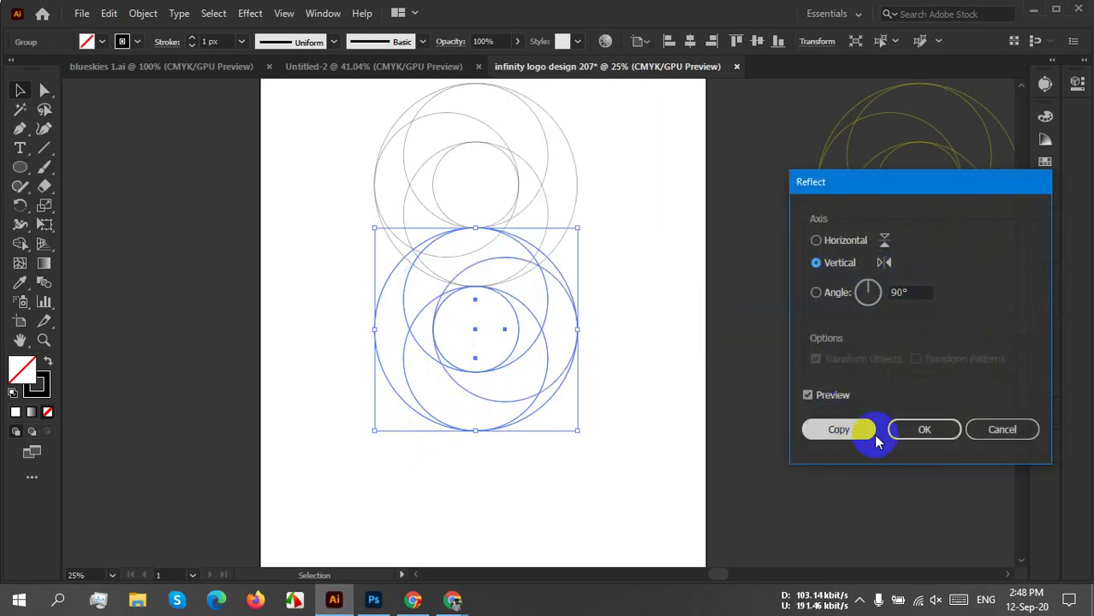
pyautogui.click(926, 432)
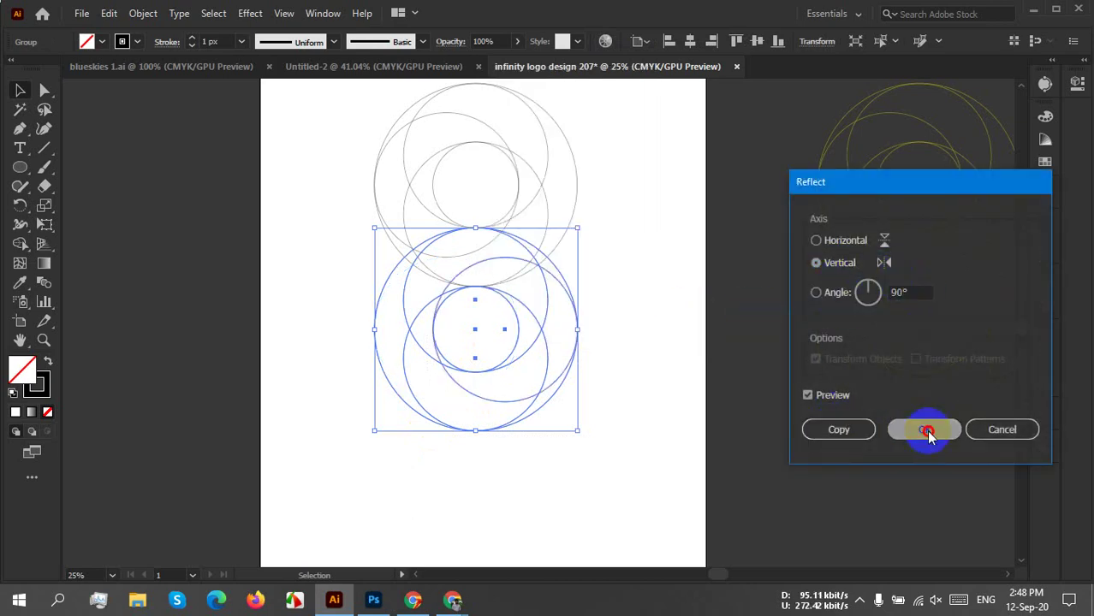
pyautogui.click(638, 355)
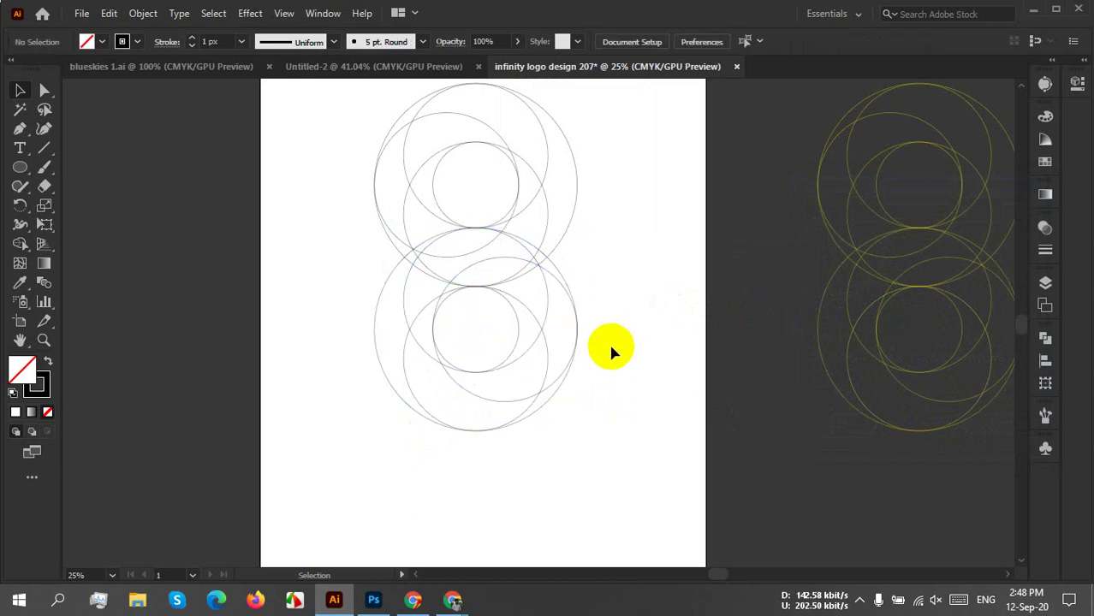
# Select both circle groups and examine in outline view where the lower group's upper edge meets the upper small inner circle.
pyautogui.scroll(7, 481, 298)
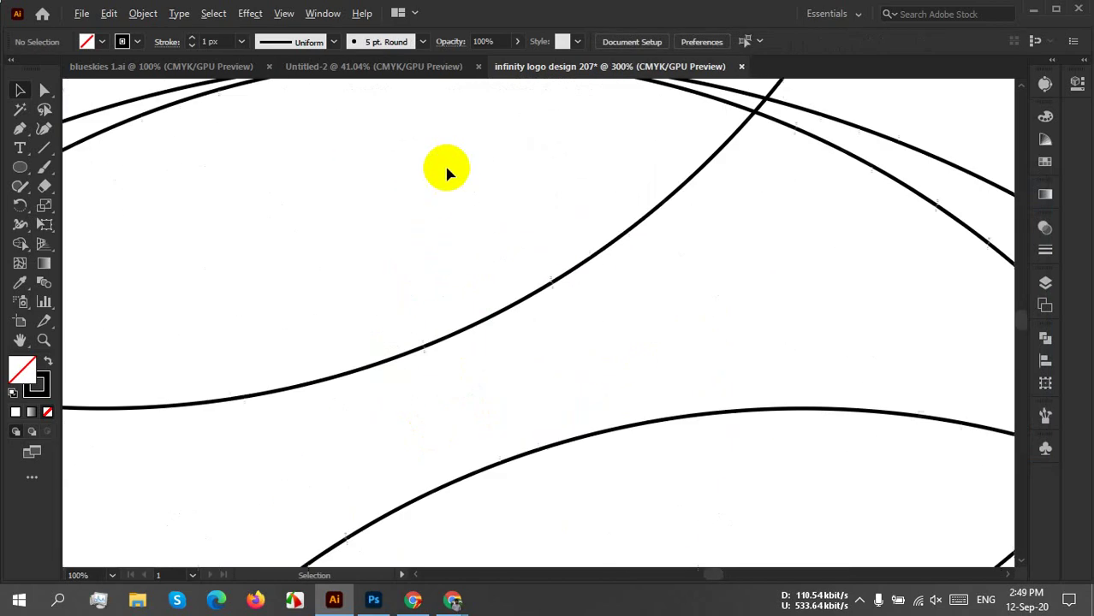
pyautogui.moveTo(462, 180); pyautogui.dragTo(398, 438)
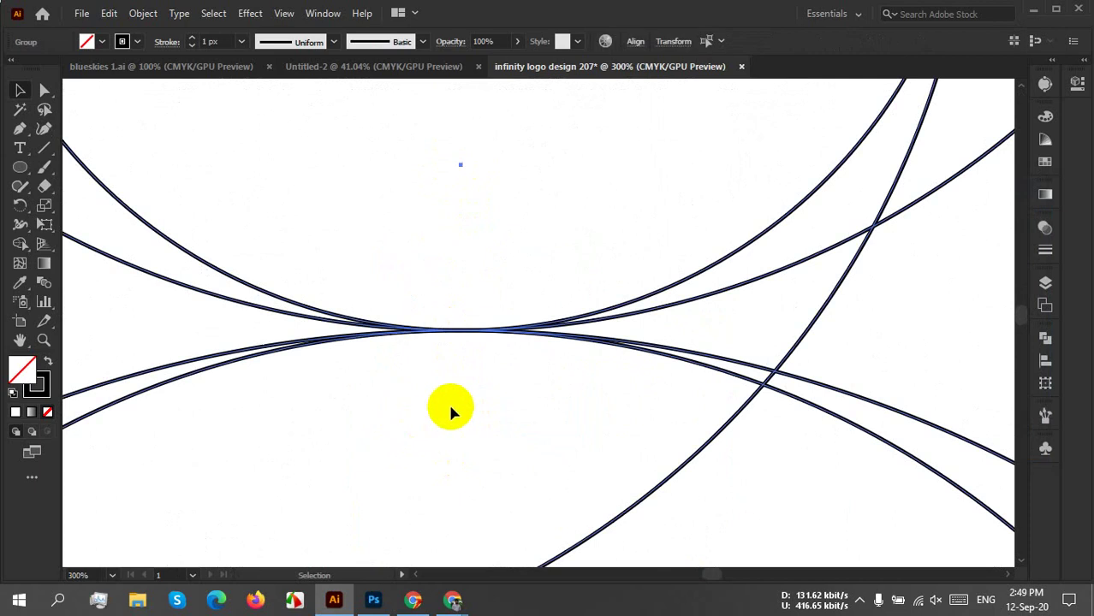
pyautogui.hotkey('ctrl', 'y')
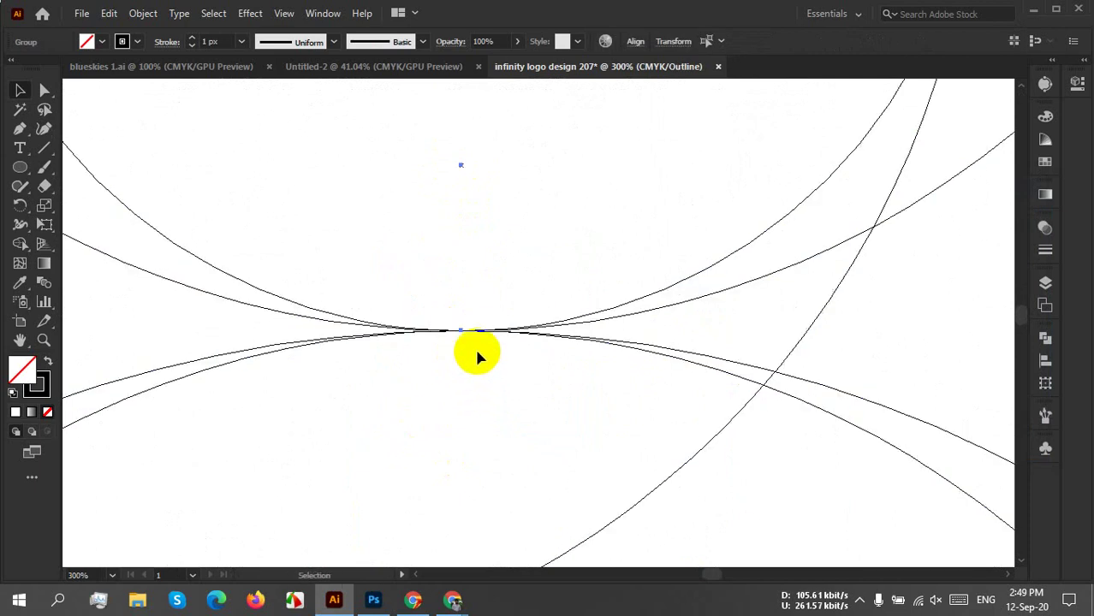
pyautogui.scroll(6, 462, 332)
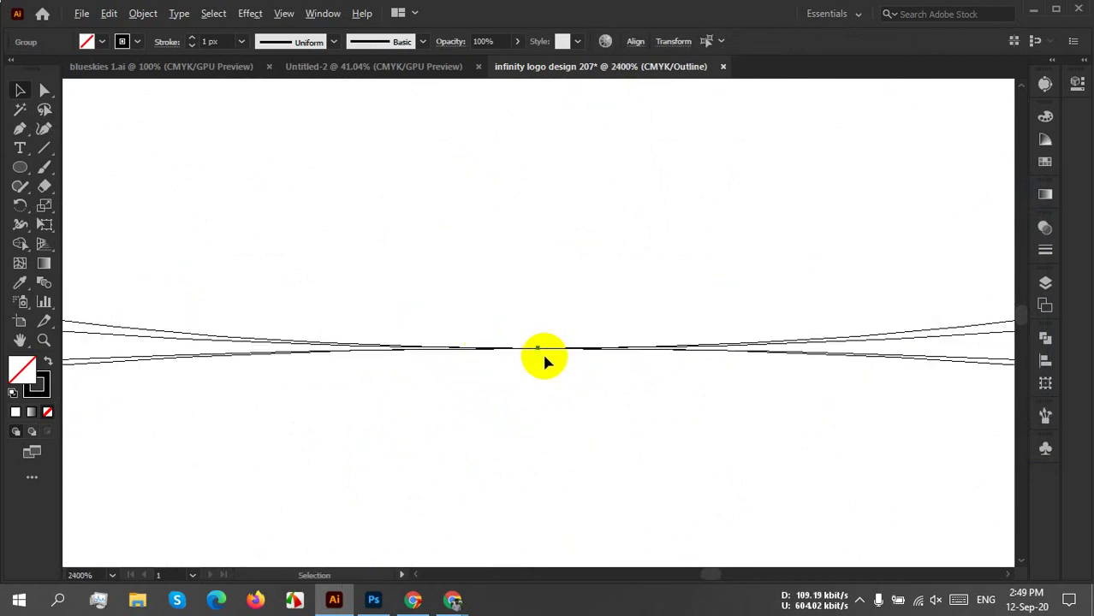
pyautogui.scroll(-3, 554, 381)
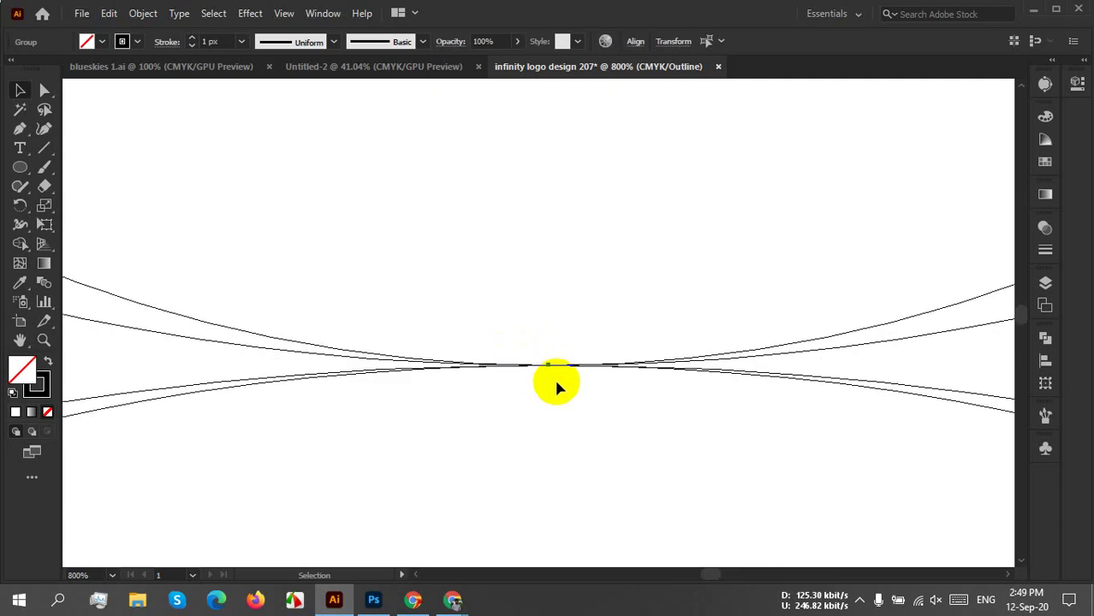
# Examine in close-up where the lower small circle meets the upper group's large circle, and return to preview view.
pyautogui.scroll(-10, 554, 385)
pyautogui.click(558, 390)
pyautogui.scroll(-1, 599, 391)
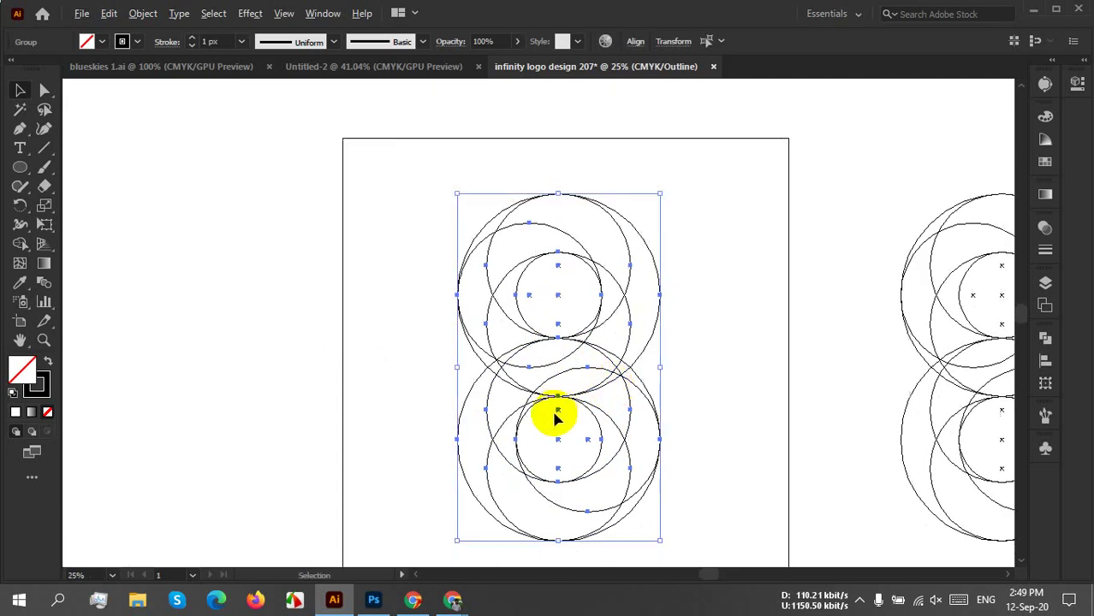
pyautogui.scroll(10, 555, 417)
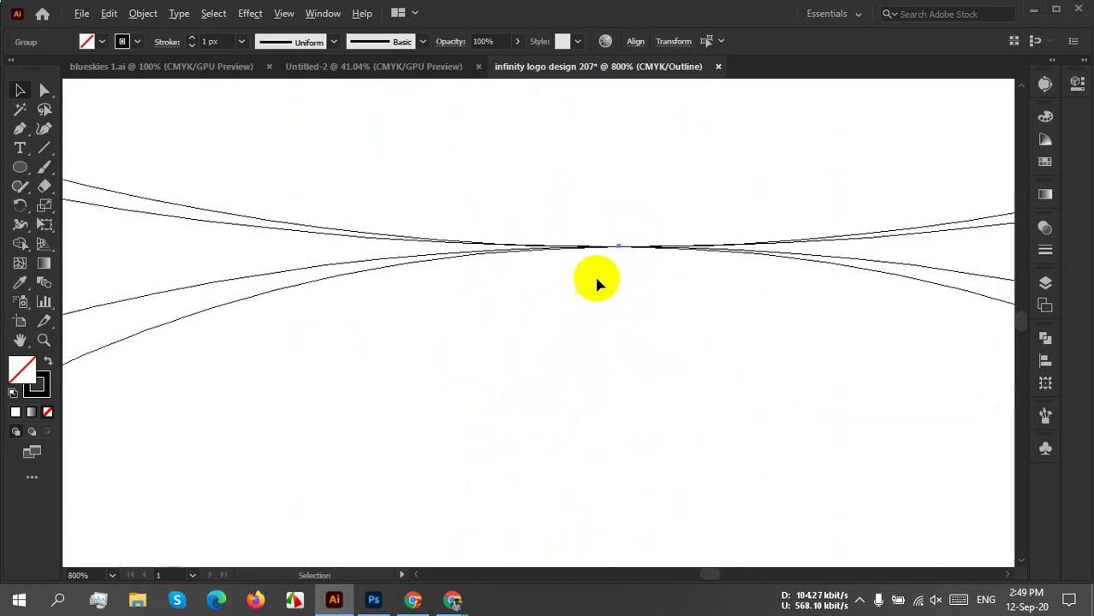
pyautogui.scroll(3, 630, 246)
pyautogui.scroll(3, 427, 359)
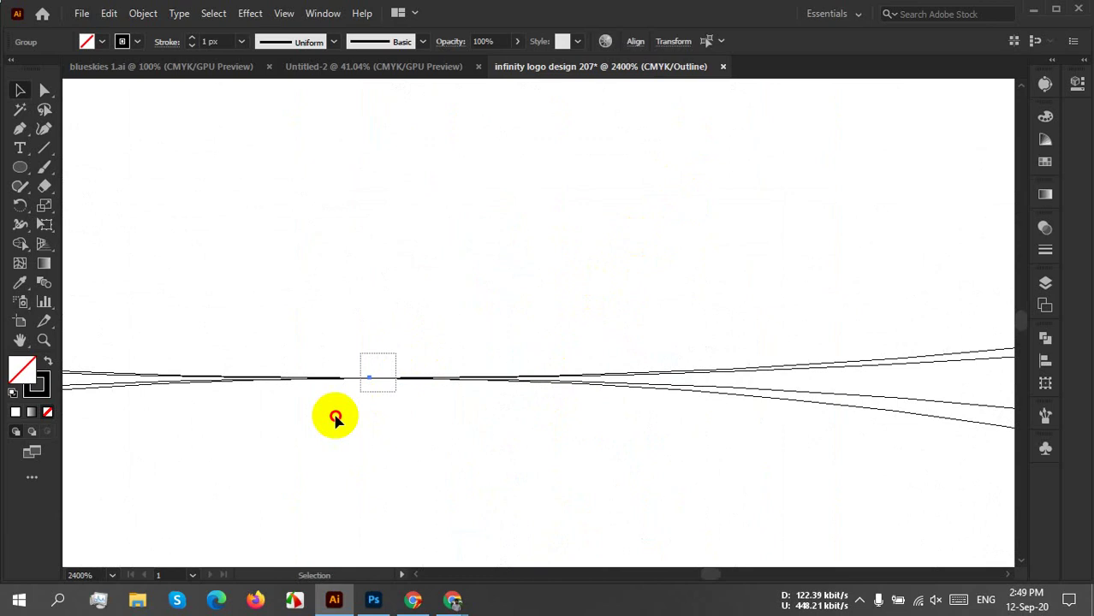
pyautogui.scroll(-8, 428, 413)
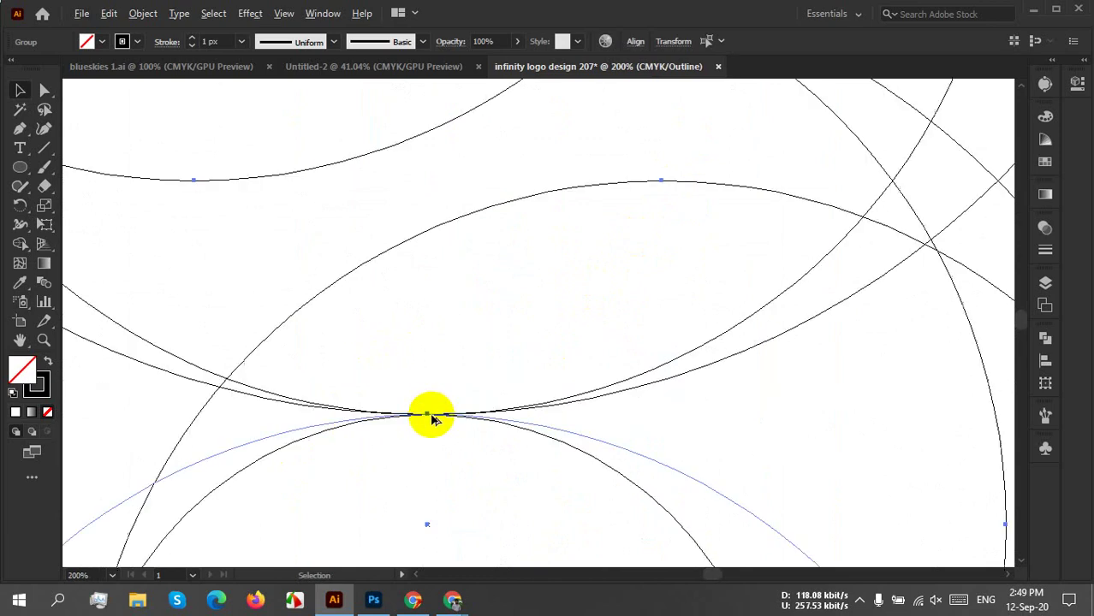
pyautogui.scroll(-6, 429, 417)
pyautogui.moveTo(464, 420); pyautogui.dragTo(502, 366)
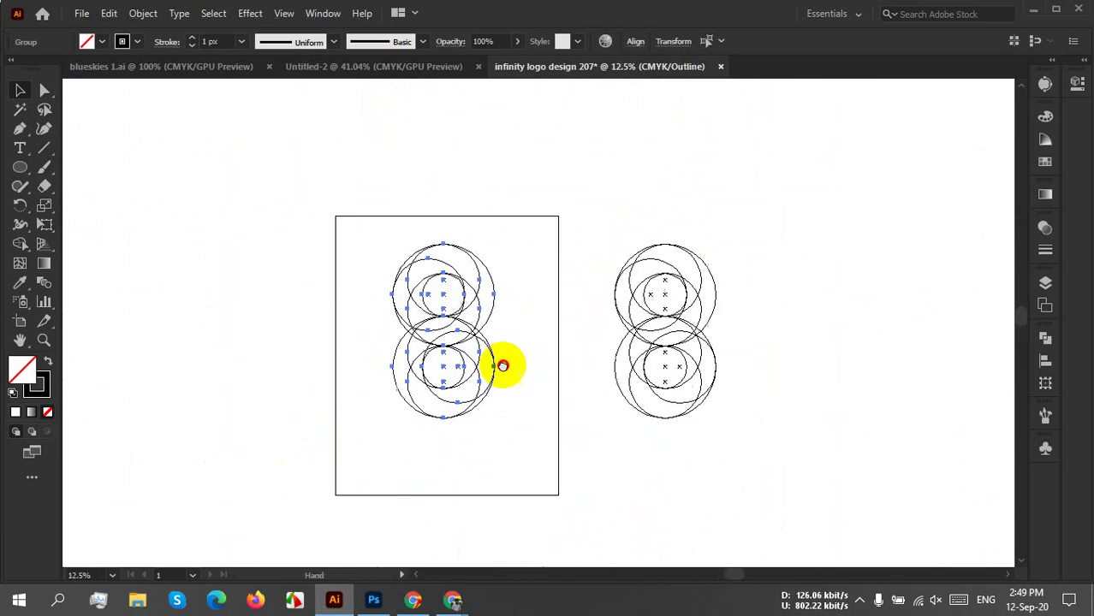
pyautogui.hotkey('ctrl', 'y')
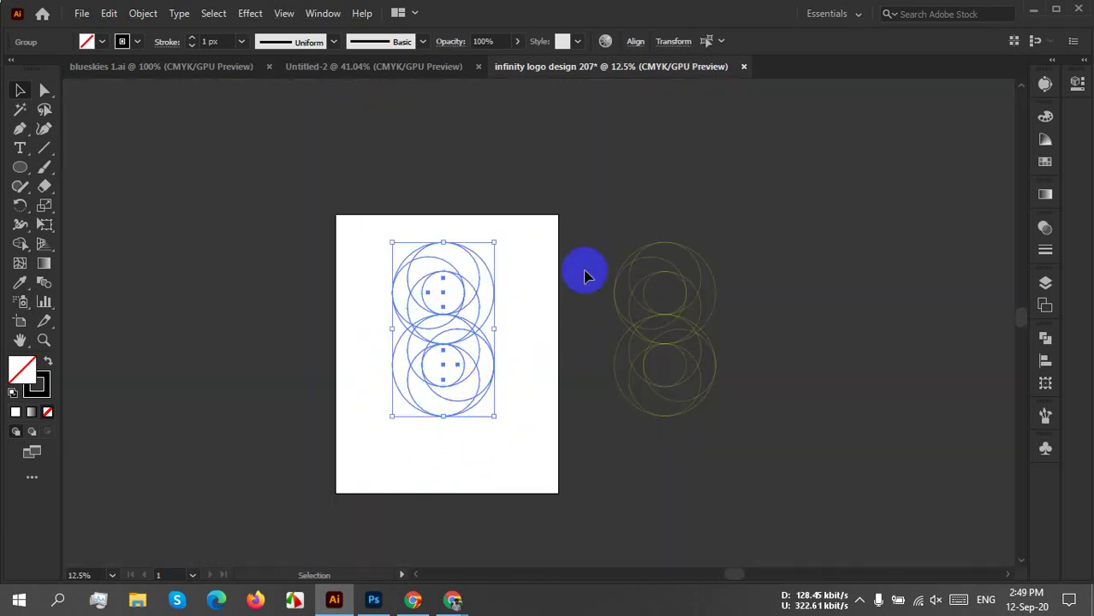
# Stretch the two selected circle groups on the artboard slightly wider.
pyautogui.moveTo(495, 329); pyautogui.dragTo(500, 329)
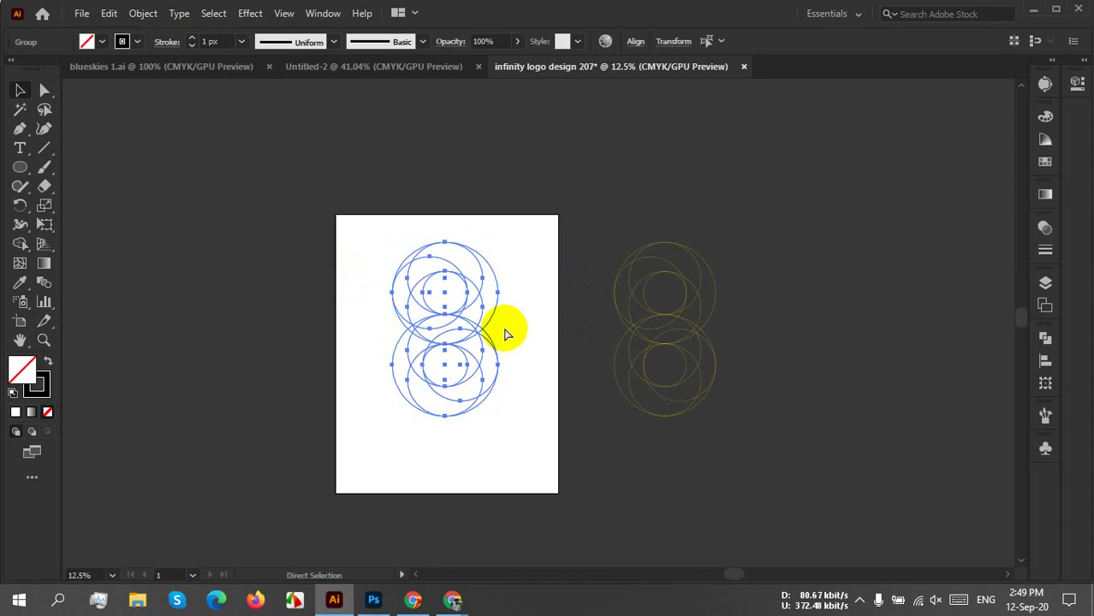
# Undo the last change to the black circle artwork and delete its lower circle group from the artboard.
pyautogui.hotkey('ctrl', 'z')
pyautogui.click(530, 415)
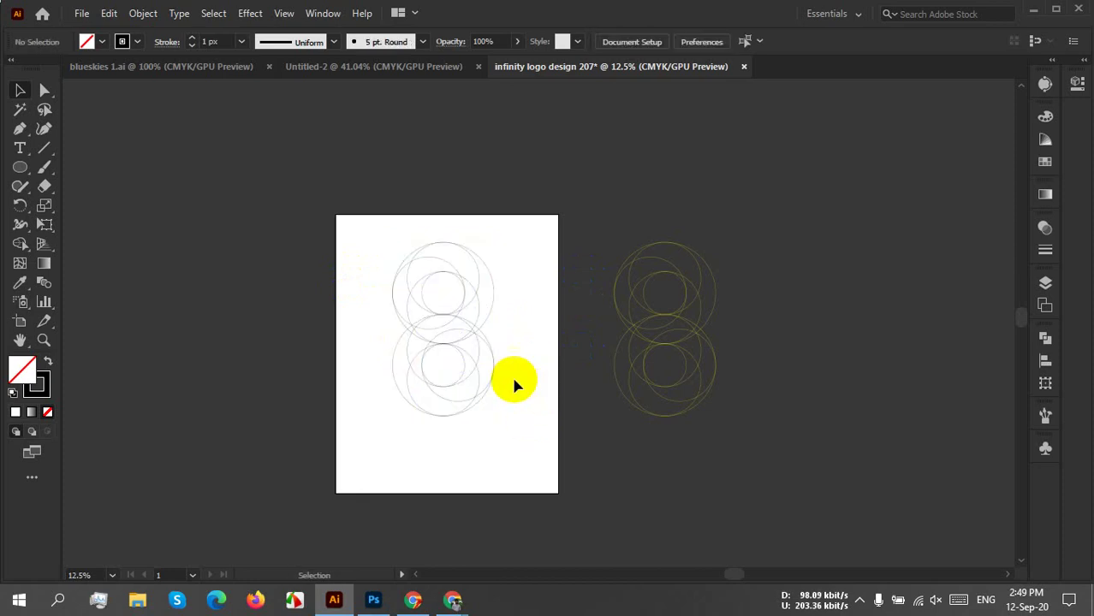
pyautogui.scroll(3, 478, 355)
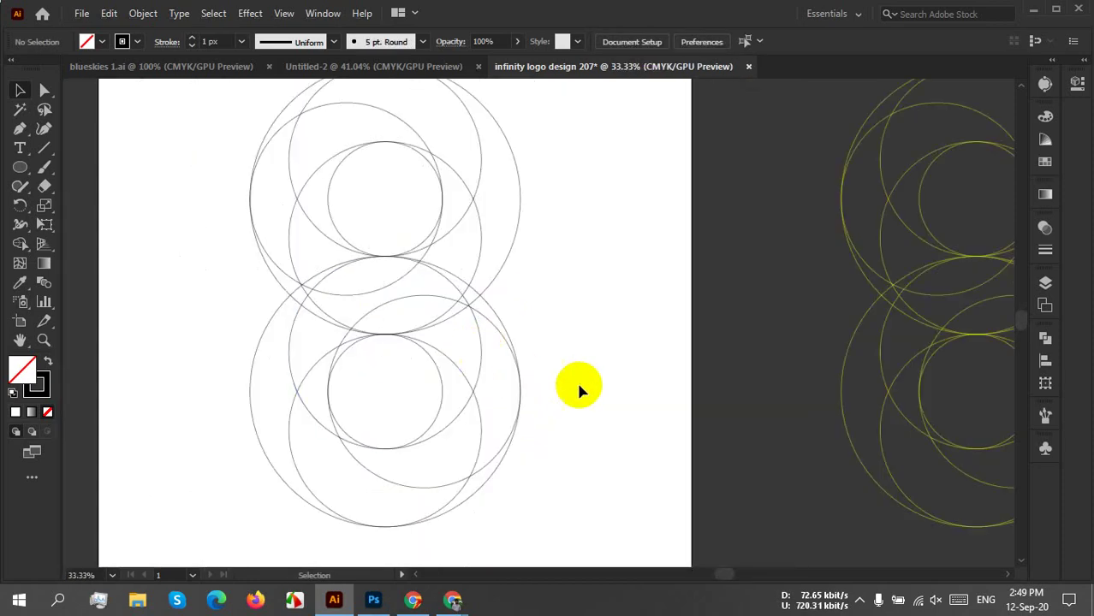
pyautogui.moveTo(579, 390); pyautogui.dragTo(613, 346)
pyautogui.scroll(-1, 615, 359)
pyautogui.click(873, 298)
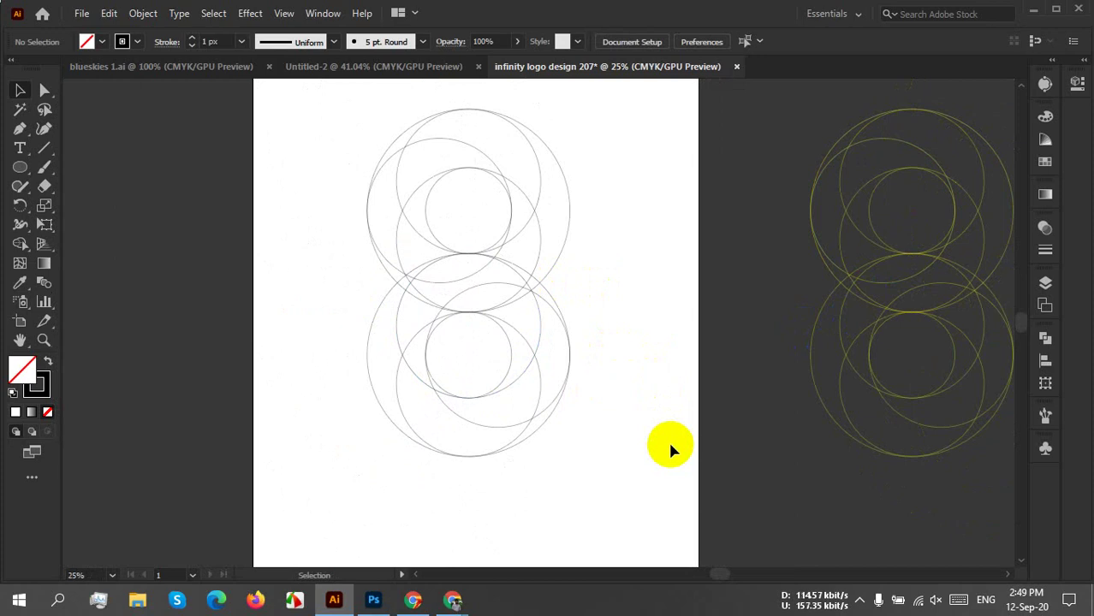
pyautogui.click(402, 431)
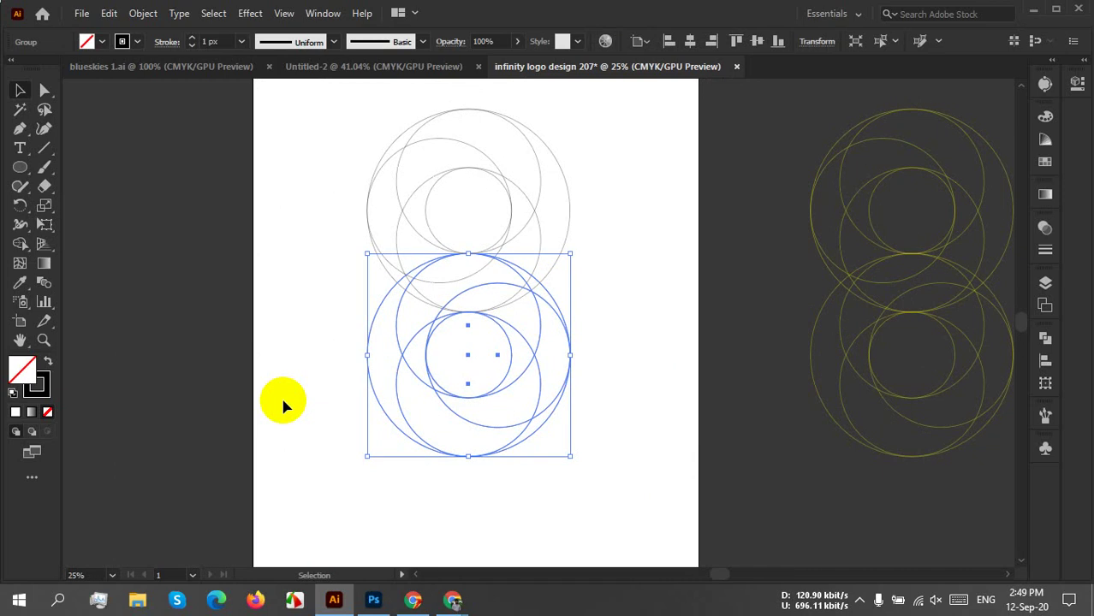
pyautogui.press('Delete')
# Place a copy of the remaining circle group, rotated 180°, in the empty area directly below the original.
pyautogui.moveTo(552, 379); pyautogui.dragTo(564, 528)
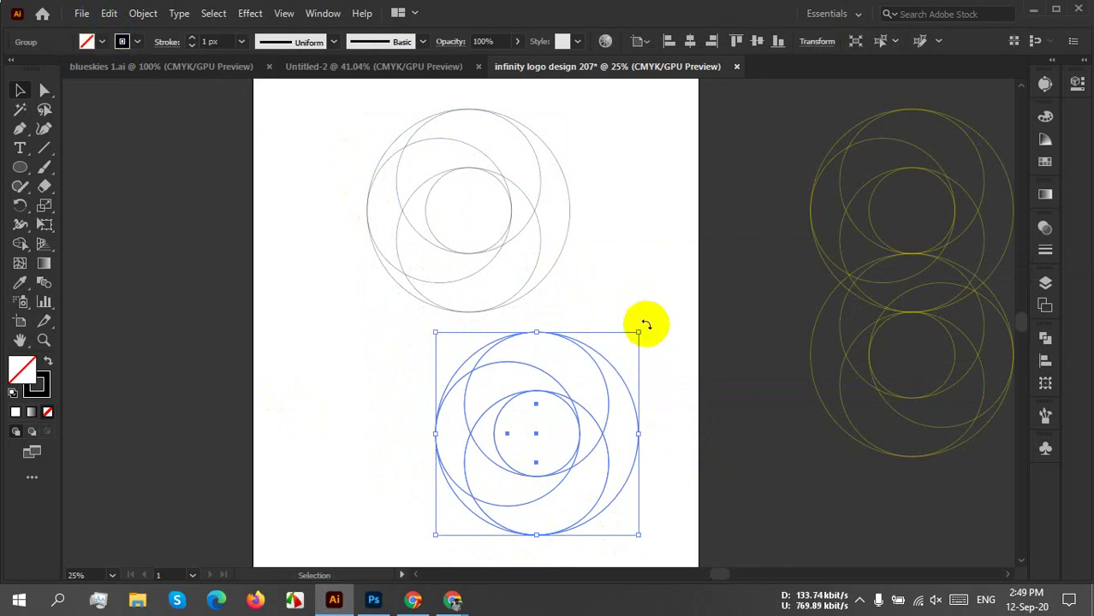
pyautogui.press('shift')
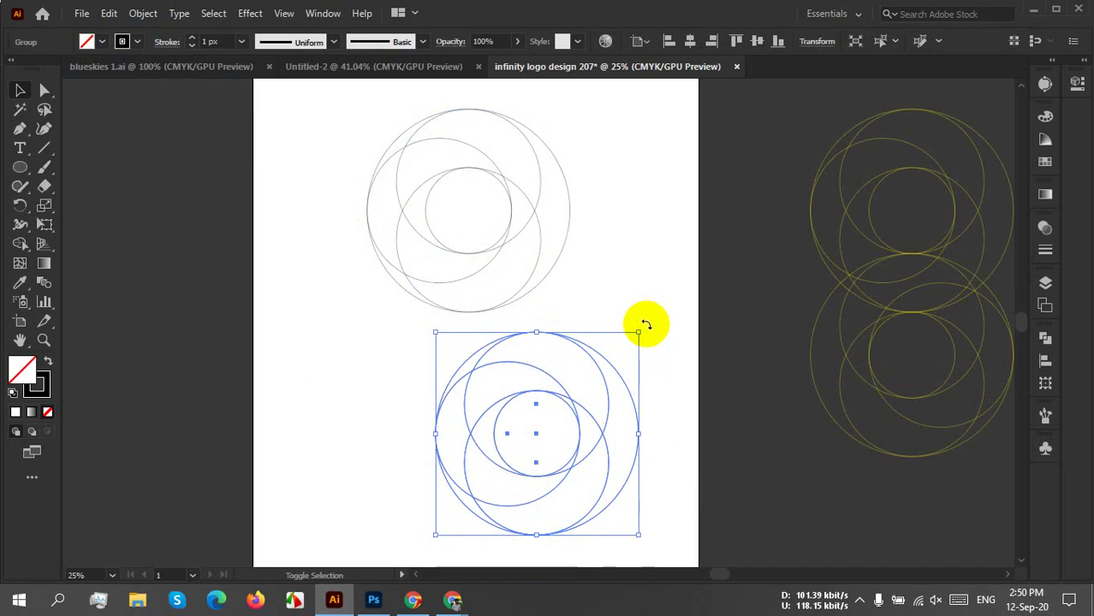
pyautogui.moveTo(645, 320); pyautogui.dragTo(444, 514)
pyautogui.click(658, 440)
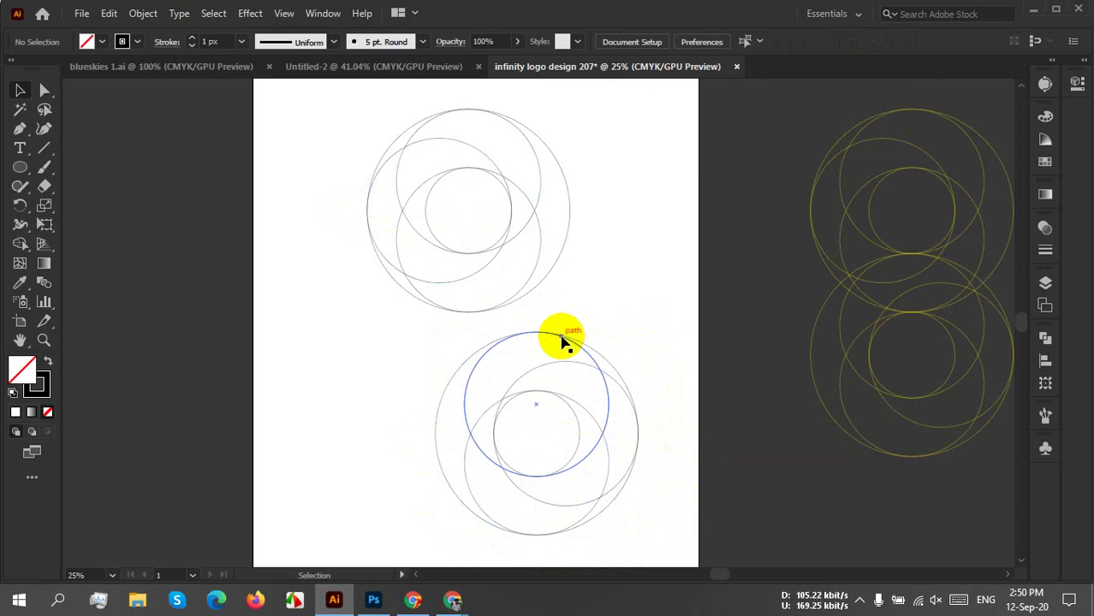
pyautogui.moveTo(561, 339); pyautogui.dragTo(500, 335)
pyautogui.click(603, 295)
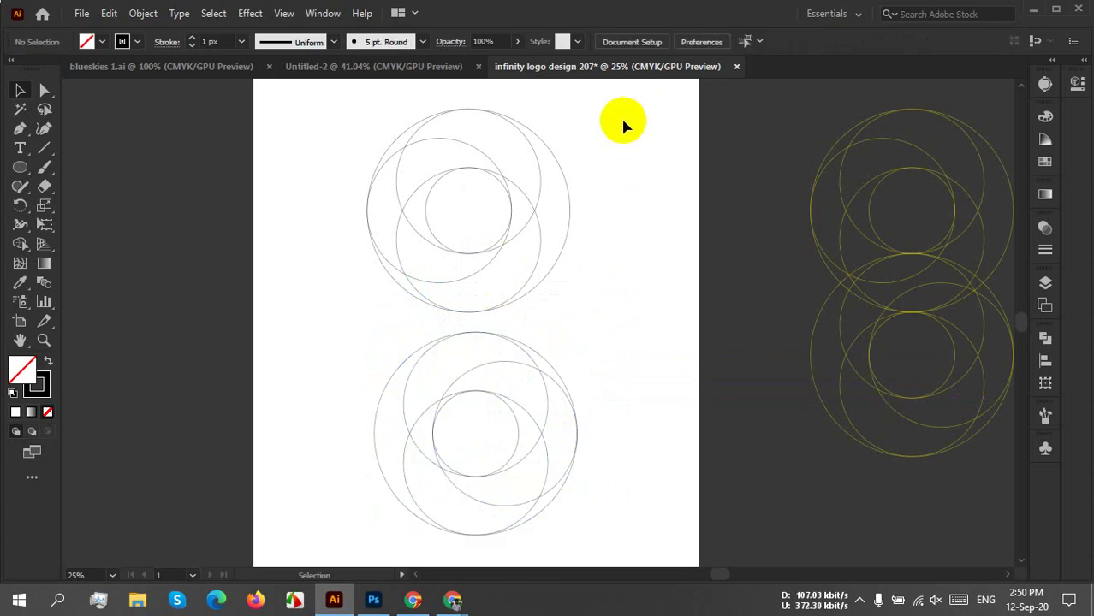
# Align the two circle groups to each other by their horizontal centers.
pyautogui.moveTo(622, 126); pyautogui.dragTo(439, 485)
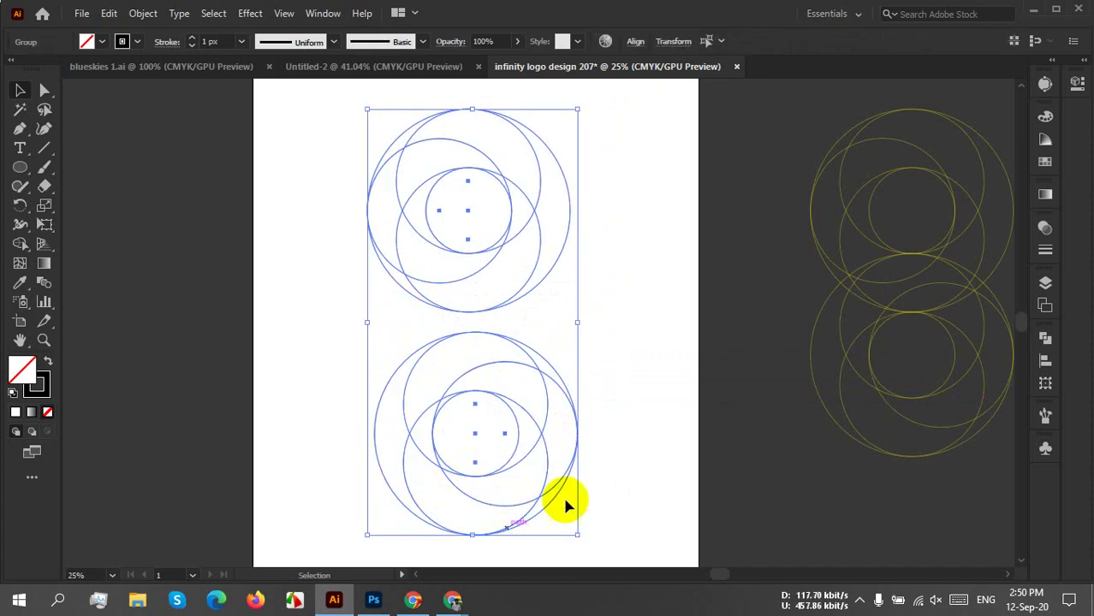
pyautogui.click(635, 42)
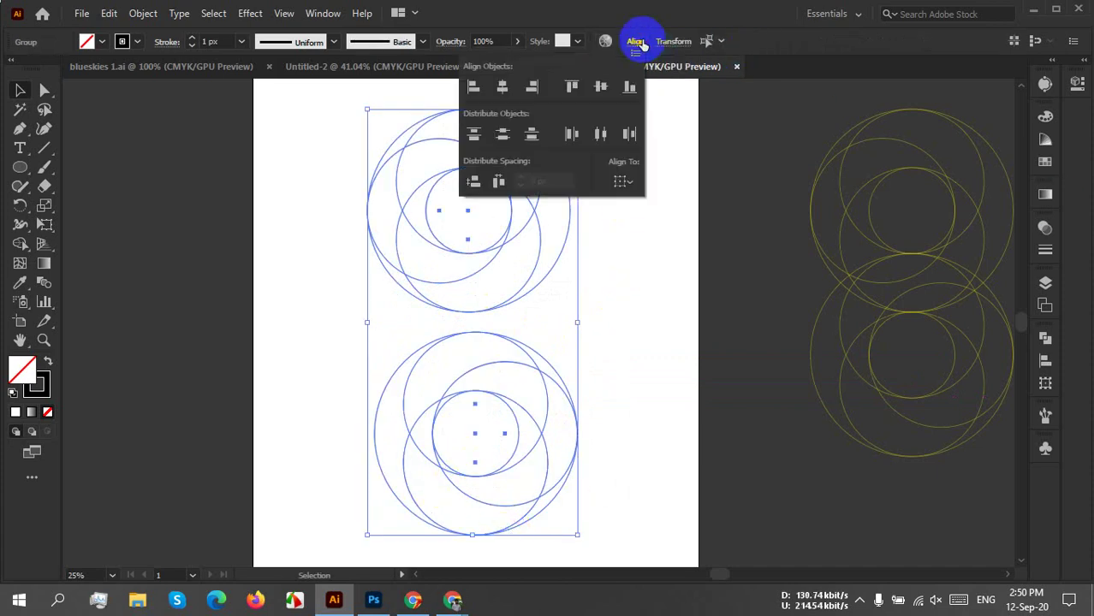
pyautogui.click(503, 88)
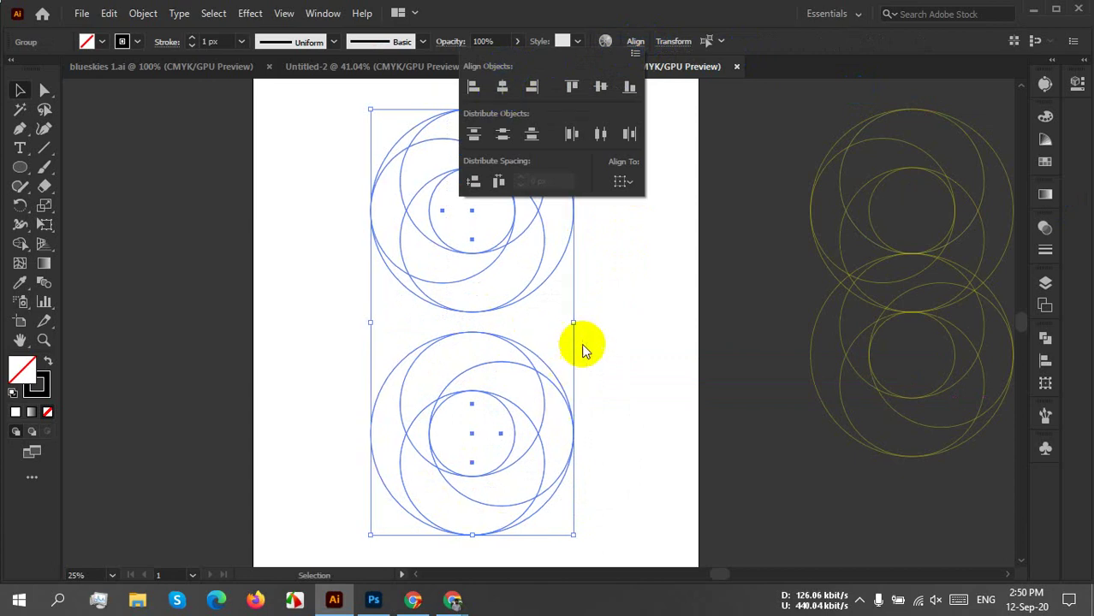
pyautogui.click(495, 324)
# Move the lower circle group up until its outer circle touches the bottom of the upper group's small inner circle.
pyautogui.scroll(3, 495, 324)
pyautogui.scroll(-1, 803, 351)
pyautogui.scroll(3, 757, 487)
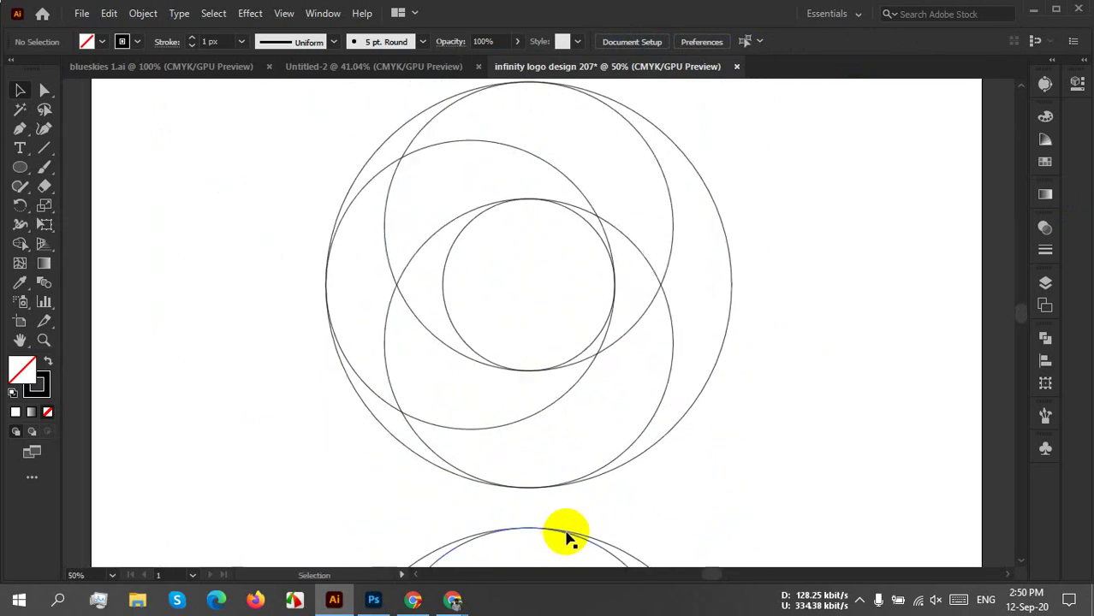
pyautogui.moveTo(568, 535); pyautogui.dragTo(460, 485)
pyautogui.click(806, 316)
# Examine in outline view whether the circles of both groups meet exactly at their upper and lower tangent points.
pyautogui.scroll(3, 551, 328)
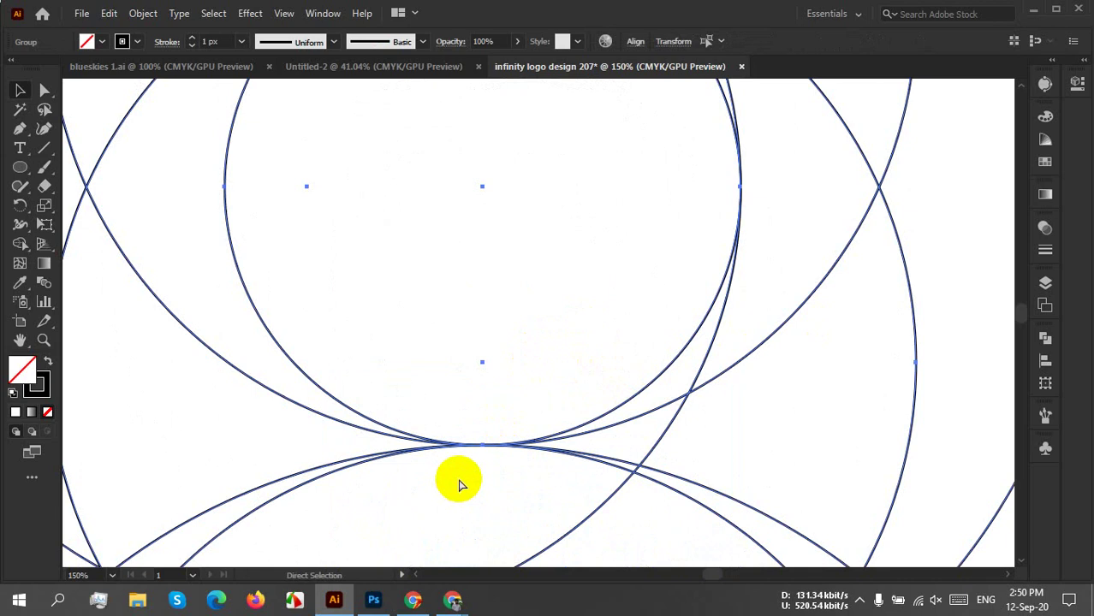
pyautogui.hotkey('ctrl', 'y')
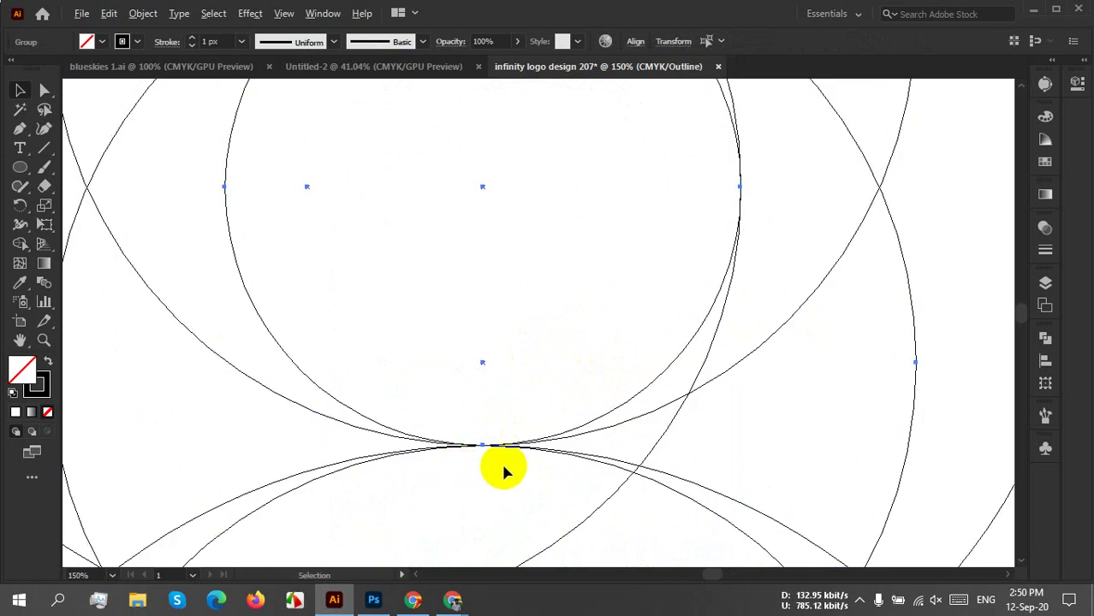
pyautogui.scroll(4, 502, 468)
pyautogui.scroll(3, 442, 399)
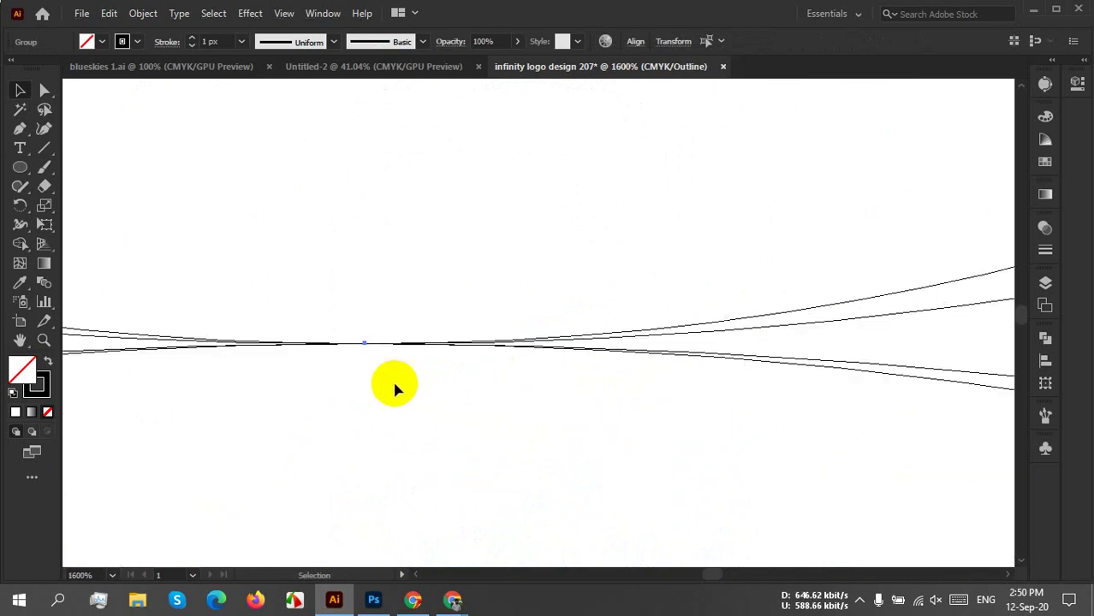
pyautogui.scroll(-3, 395, 387)
pyautogui.scroll(-2, 395, 387)
pyautogui.scroll(-3, 422, 452)
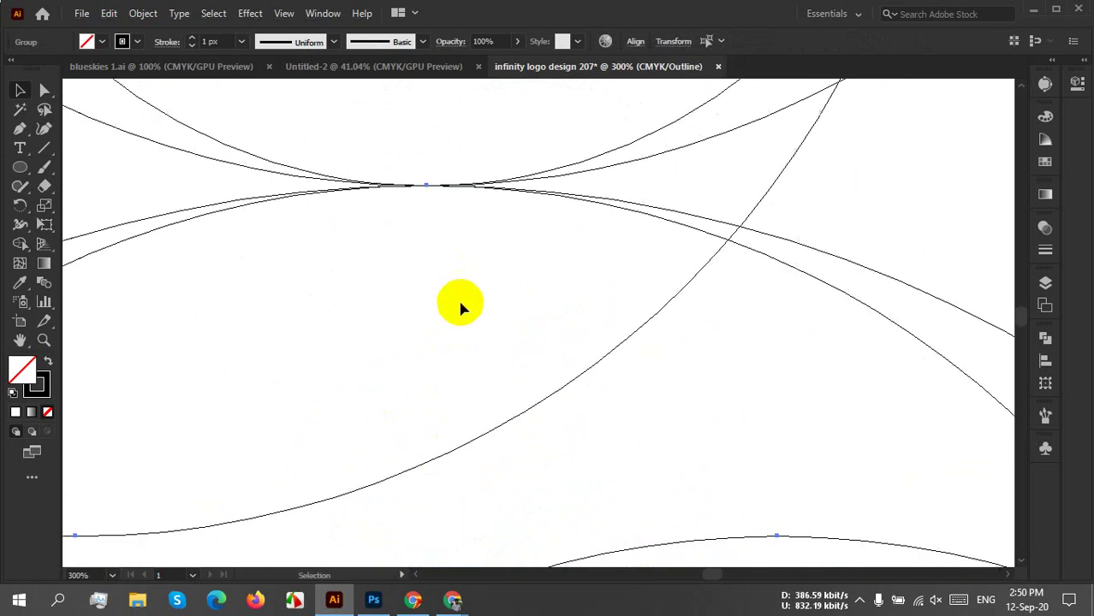
pyautogui.scroll(-3, 459, 308)
pyautogui.scroll(-3, 511, 418)
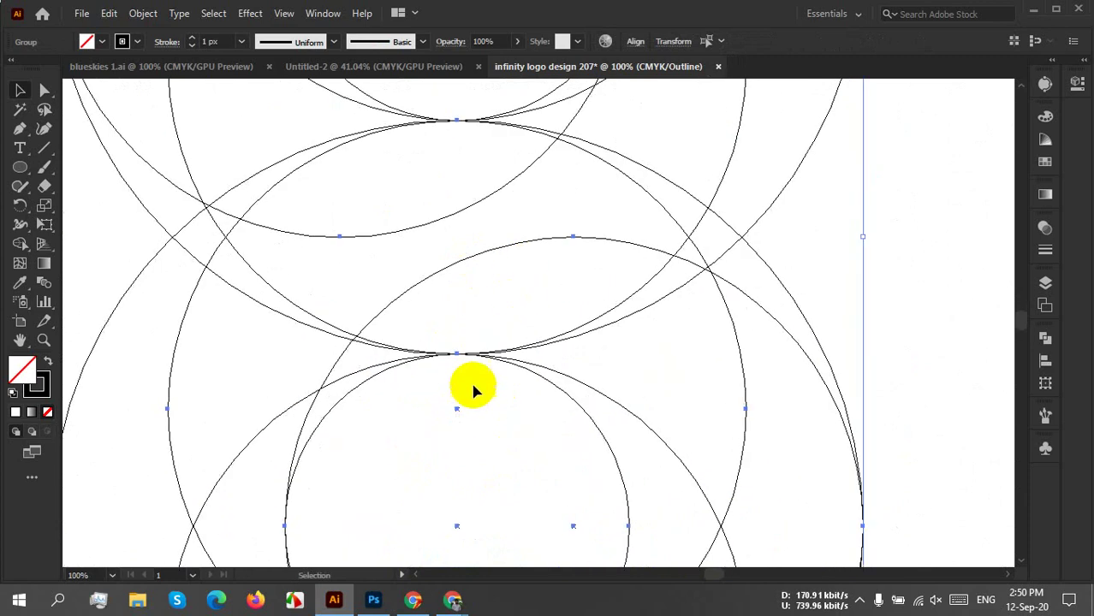
pyautogui.scroll(6, 473, 389)
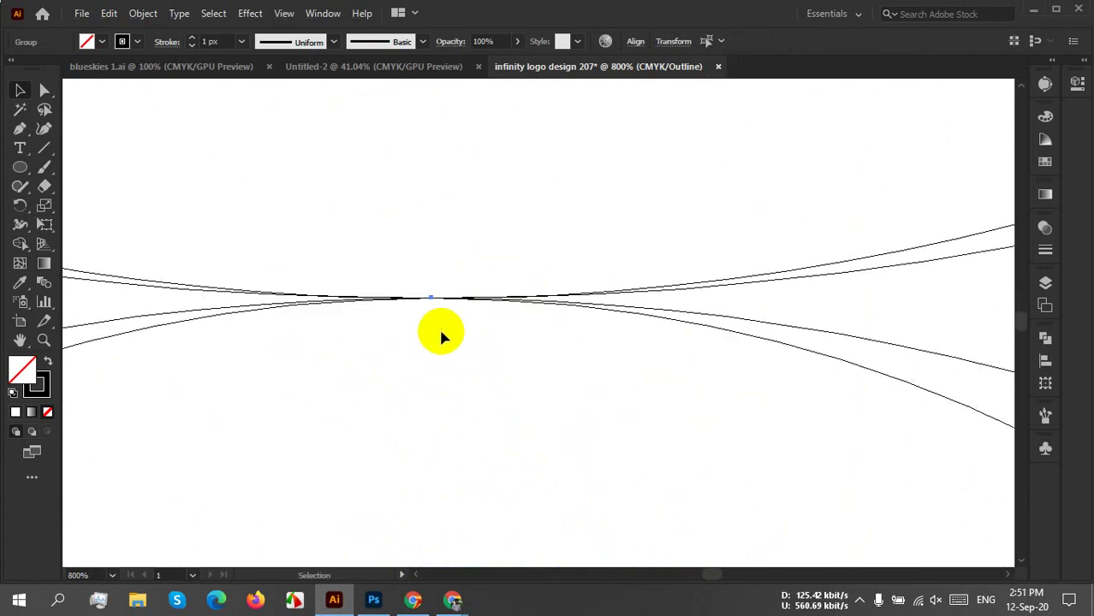
pyautogui.scroll(-10, 443, 338)
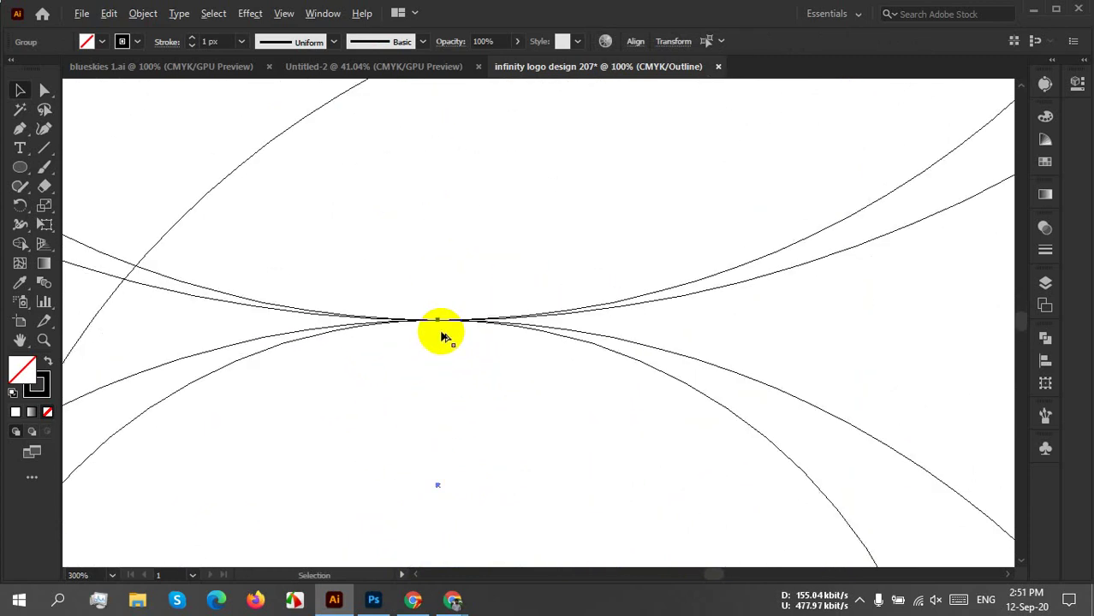
# Delete the yellow copy of the circle artwork beside the artboard and return to the normal preview.
pyautogui.click(641, 321)
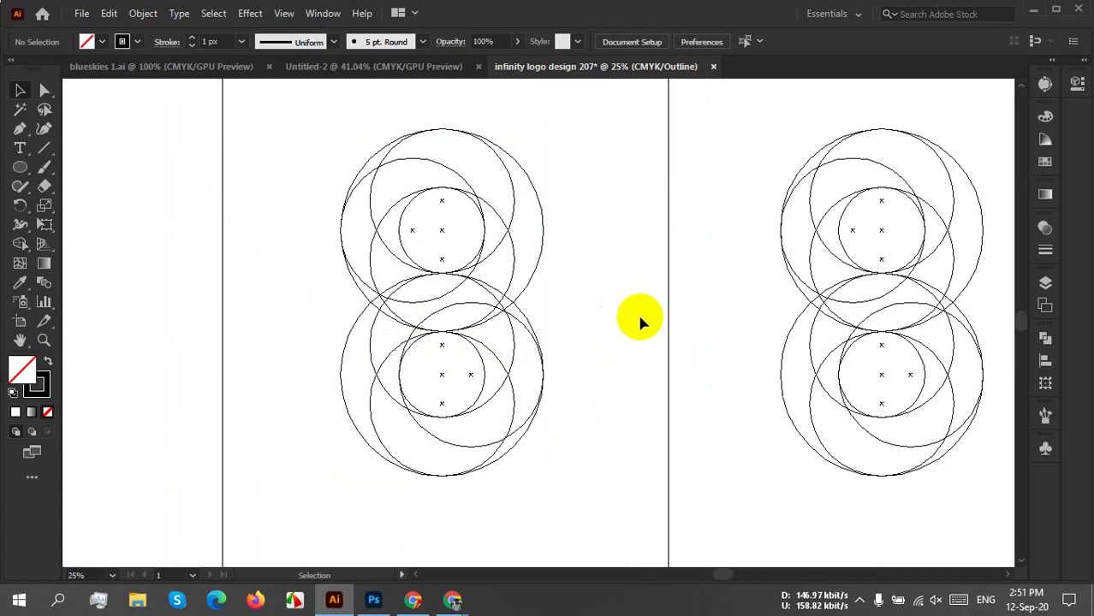
pyautogui.moveTo(781, 104); pyautogui.dragTo(868, 434)
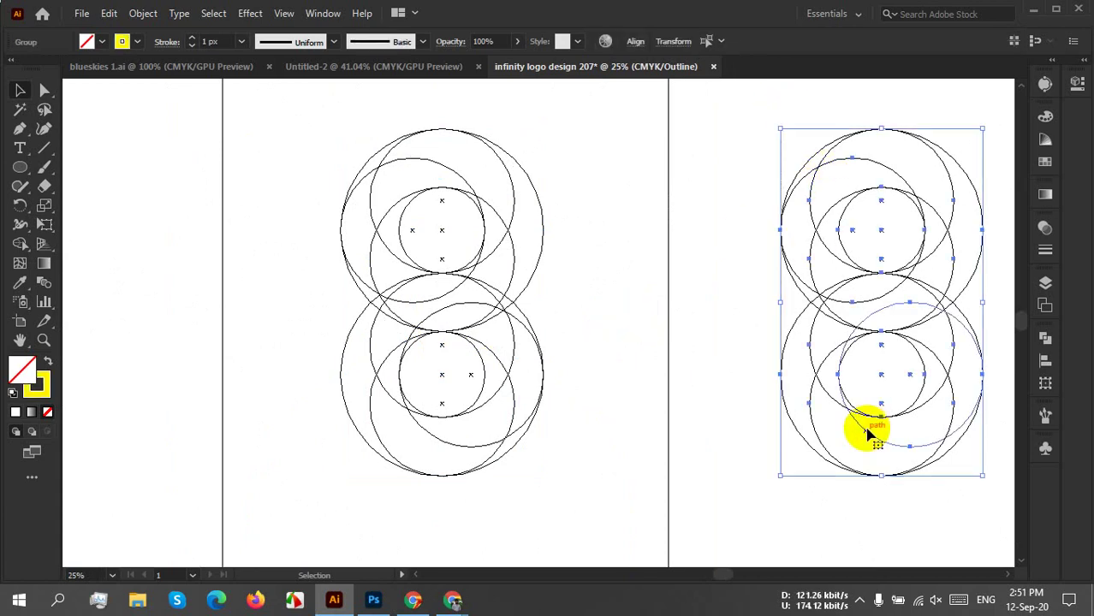
pyautogui.press('Delete')
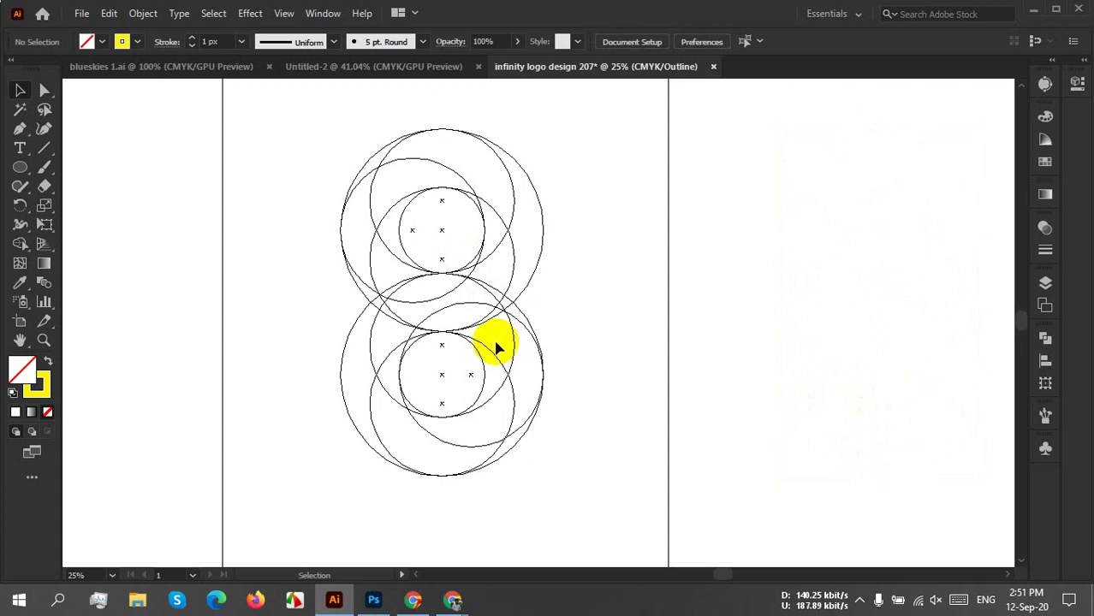
pyautogui.hotkey('ctrl', 'y')
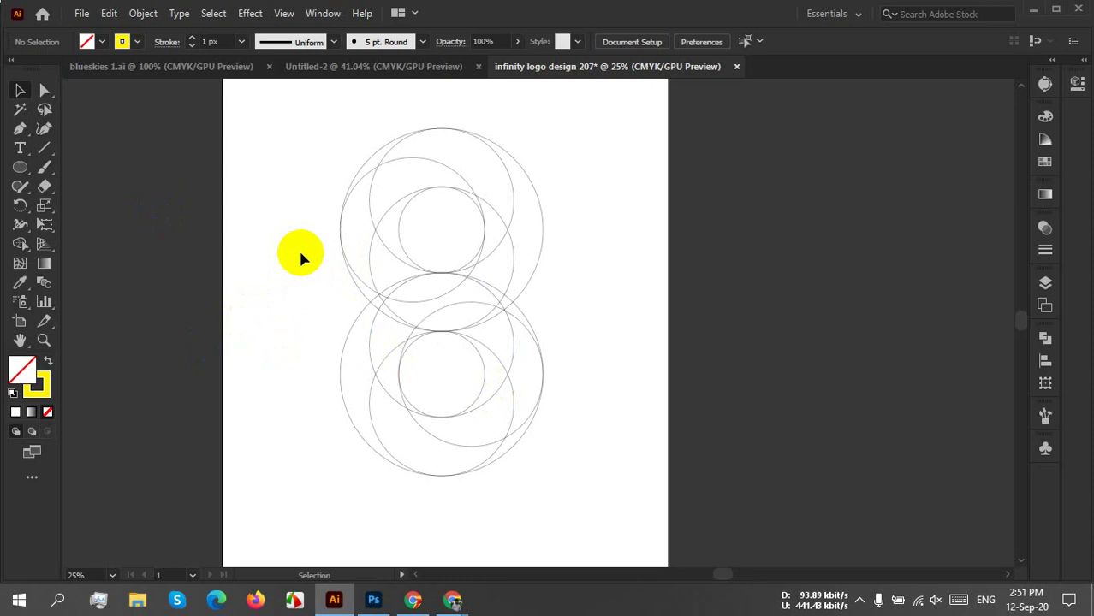
# Try to remove the outer and overlapping regions of both circle groups with the Shape Builder tool.
pyautogui.moveTo(263, 124); pyautogui.dragTo(655, 572)
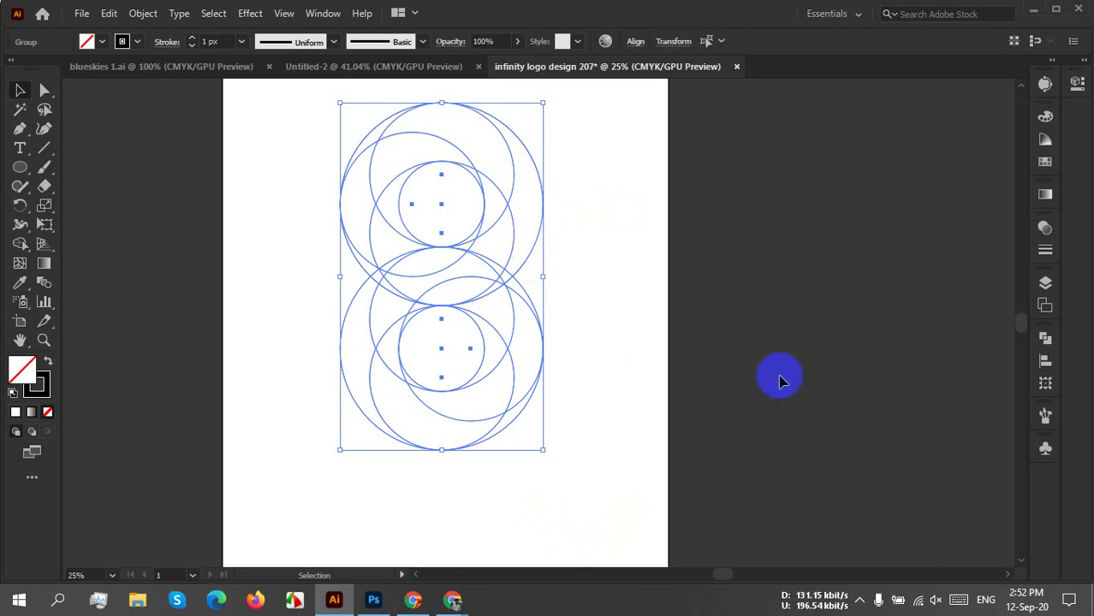
pyautogui.click(859, 604)
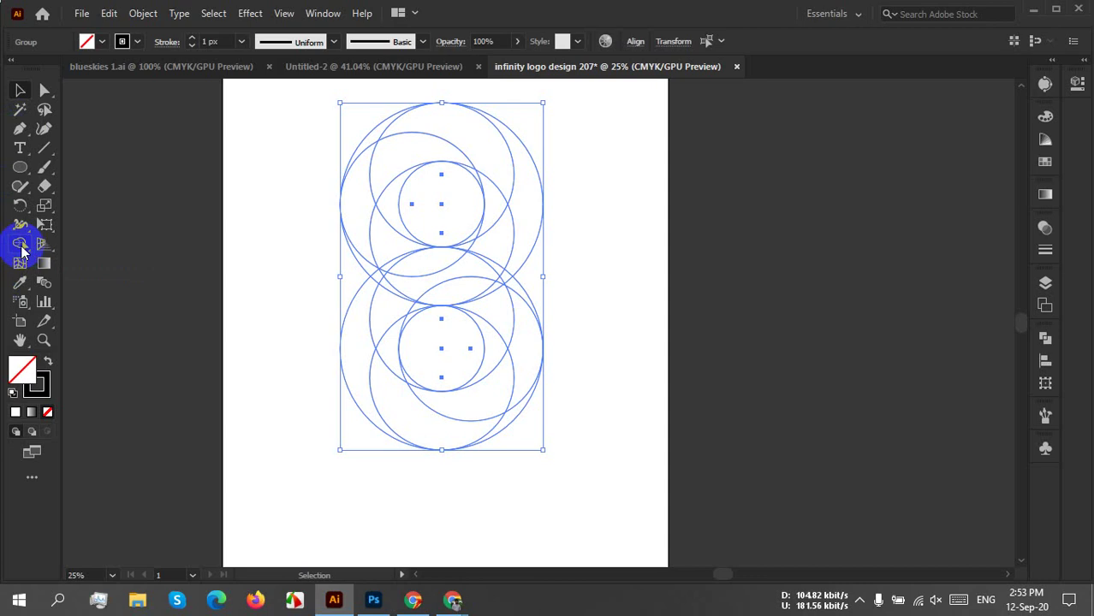
pyautogui.click(21, 245)
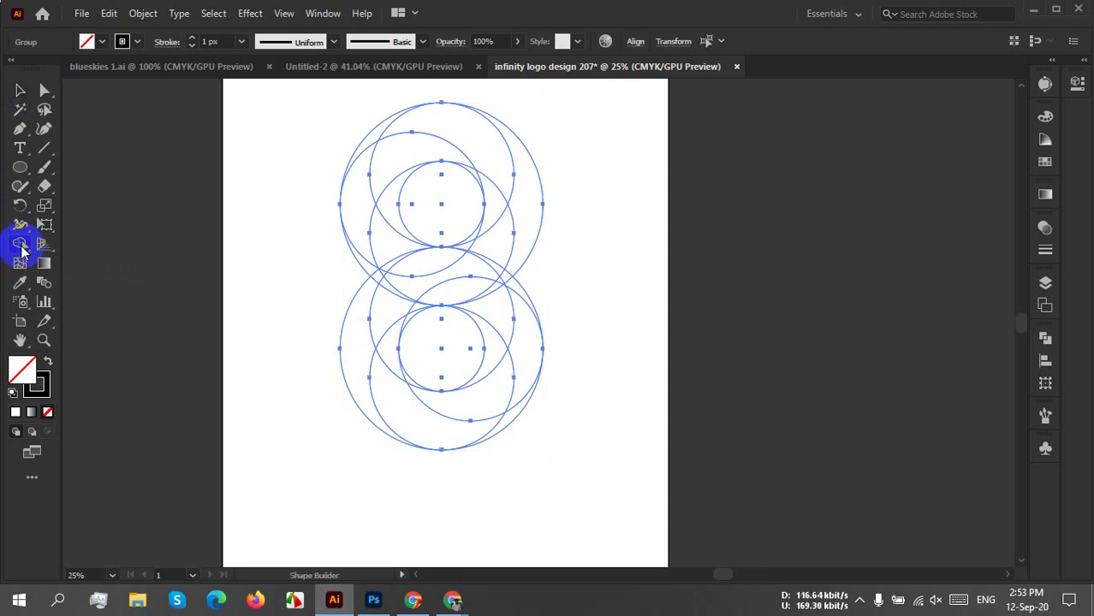
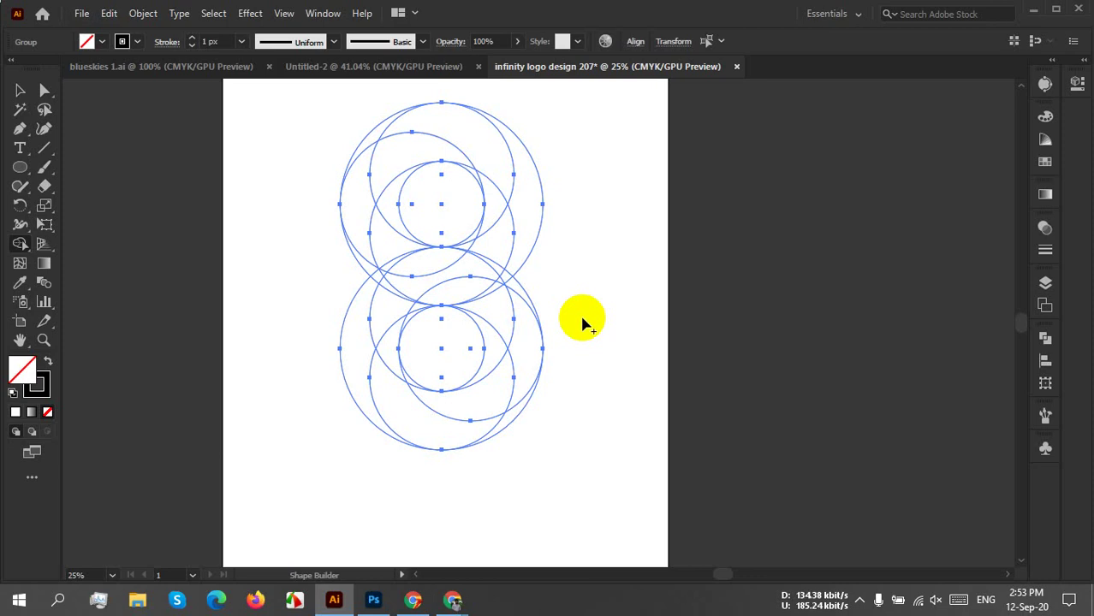
pyautogui.click(597, 7)
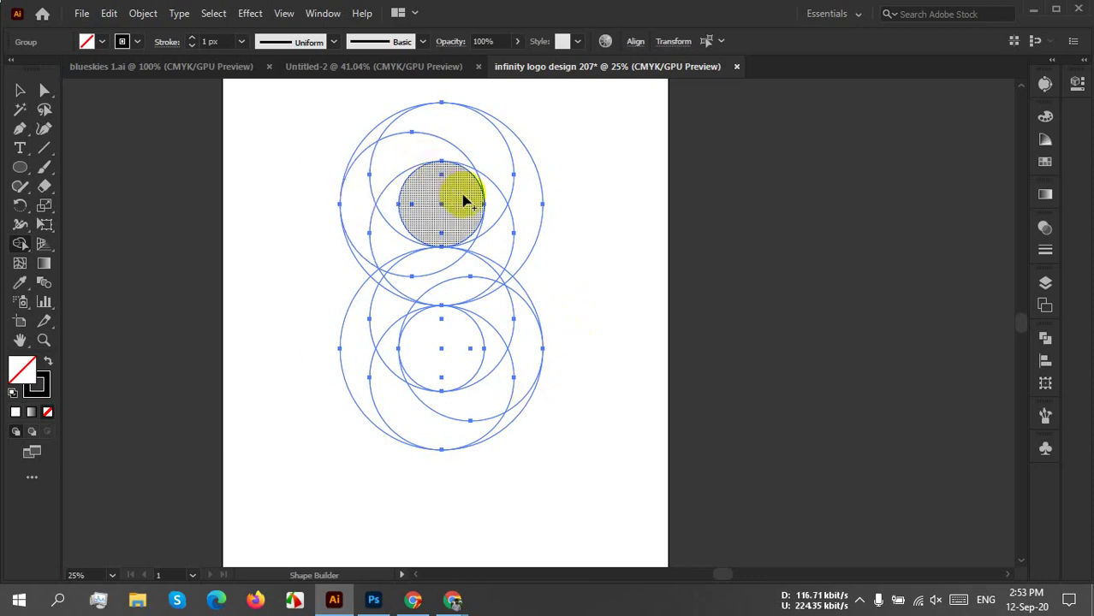
pyautogui.click(716, 291)
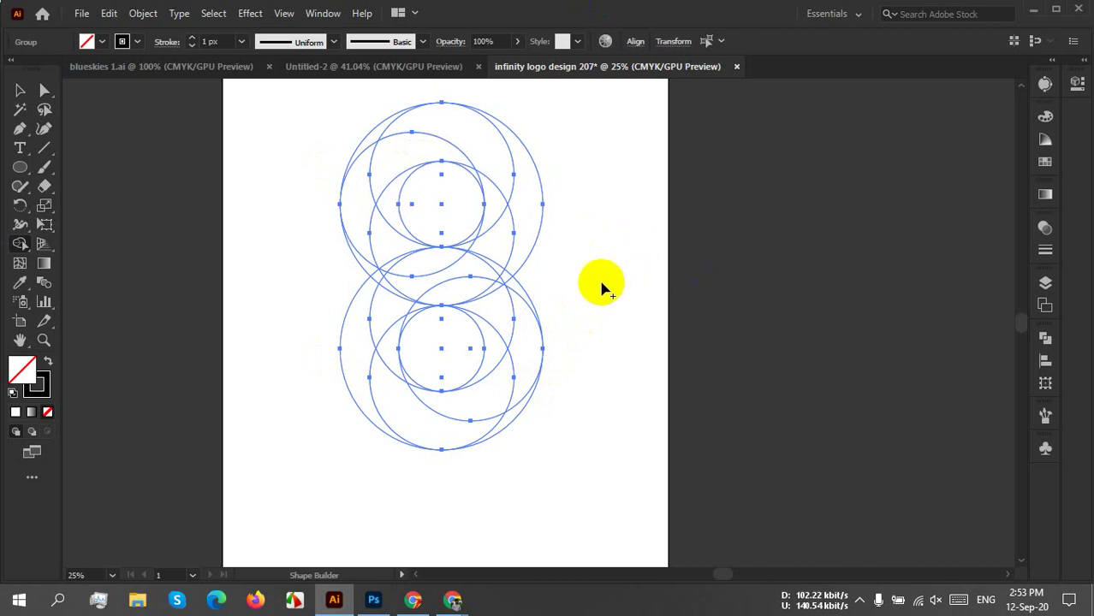
pyautogui.moveTo(574, 247); pyautogui.dragTo(503, 387)
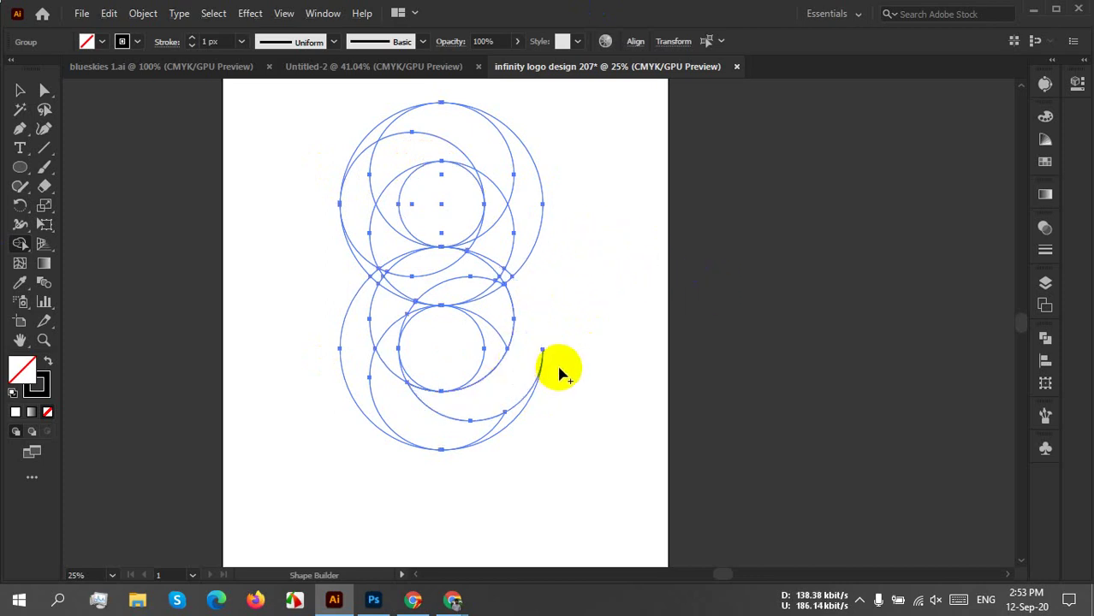
pyautogui.moveTo(571, 332)
pyautogui.mouseDown()
pyautogui.moveTo(499, 448)
pyautogui.moveTo(436, 493)
pyautogui.moveTo(360, 400)
pyautogui.mouseUp()
pyautogui.moveTo(567, 140); pyautogui.dragTo(349, 276)
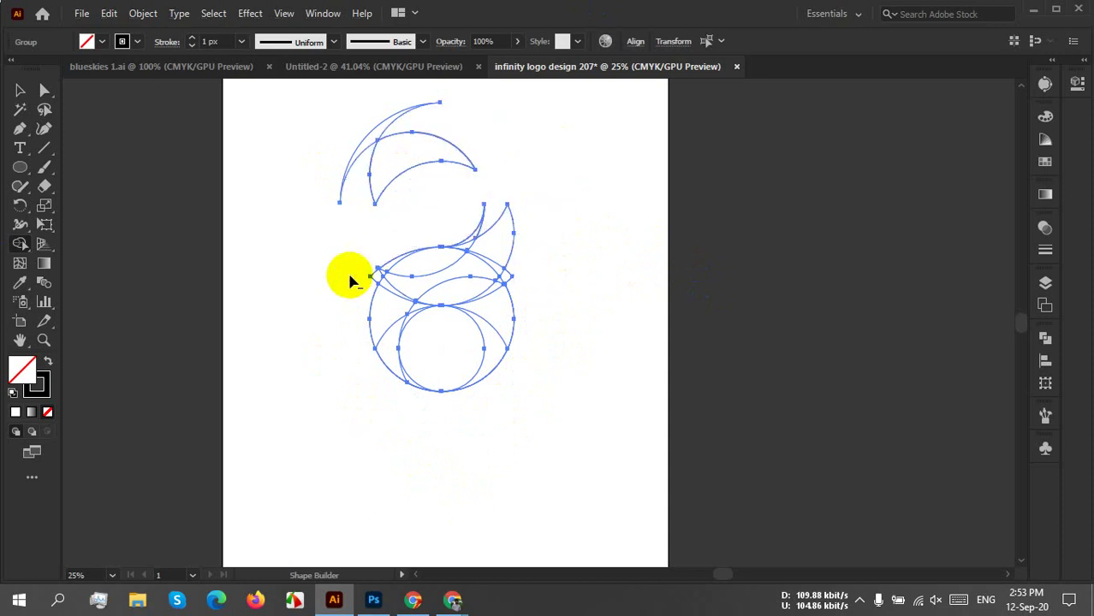
pyautogui.moveTo(591, 214)
pyautogui.mouseDown()
pyautogui.moveTo(488, 288)
pyautogui.moveTo(355, 442)
pyautogui.mouseUp()
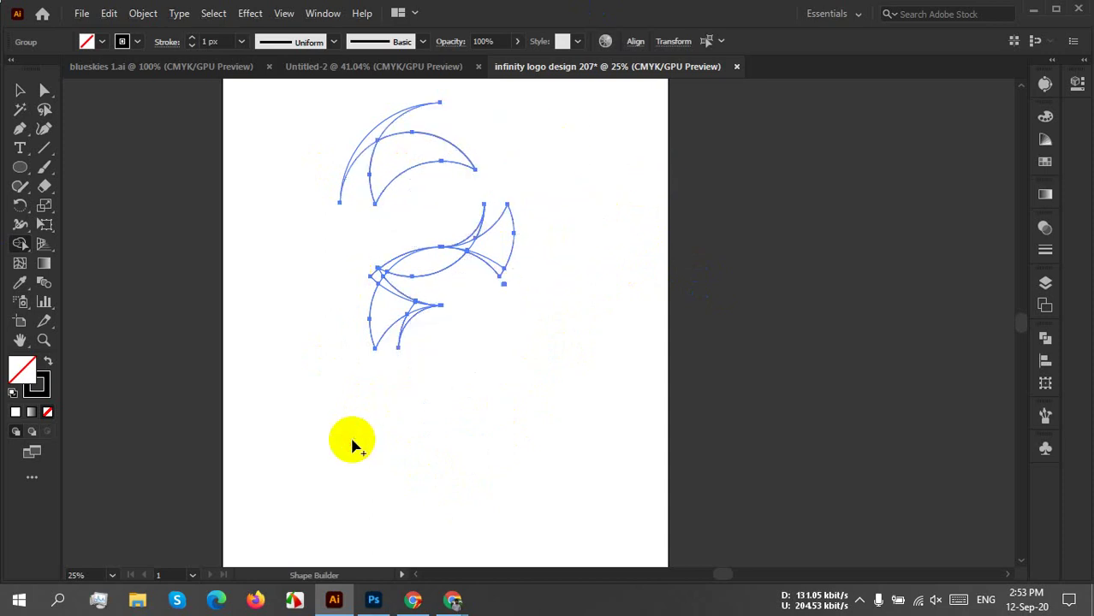
# Undo the Shape Builder removals until both overlapping circle groups are whole again.
pyautogui.hotkey('ctrl', 'z')
pyautogui.hotkey('ctrl', 'z')
pyautogui.hotkey('ctrl', 'z')
pyautogui.hotkey('ctrl', 'z')
pyautogui.hotkey('ctrl', 'z')
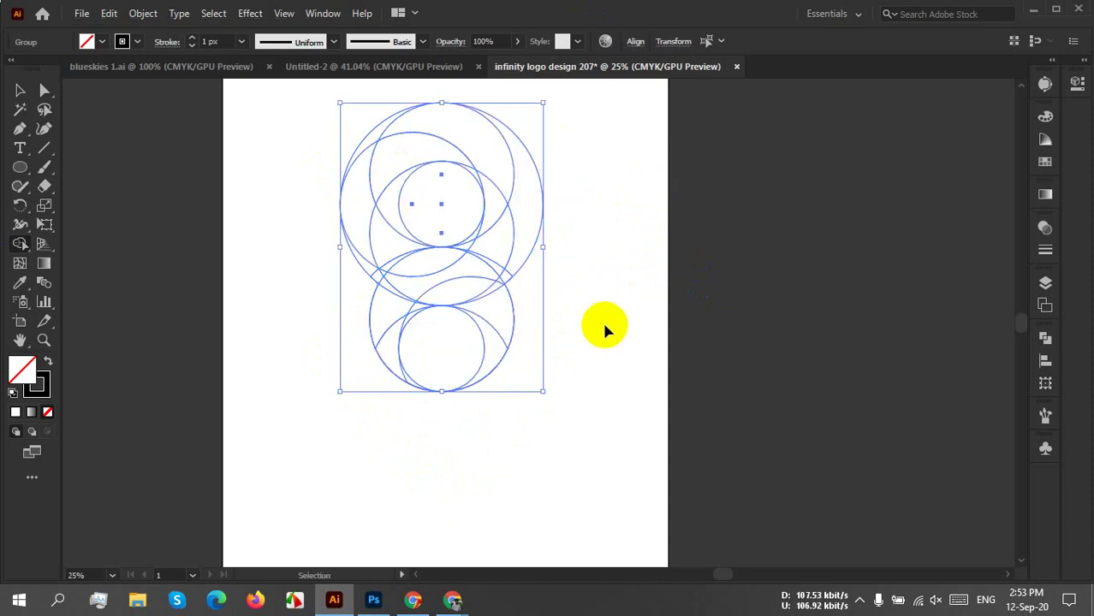
pyautogui.hotkey('ctrl', 'z')
pyautogui.hotkey('ctrl', 'z')
pyautogui.hotkey('ctrl', 'z')
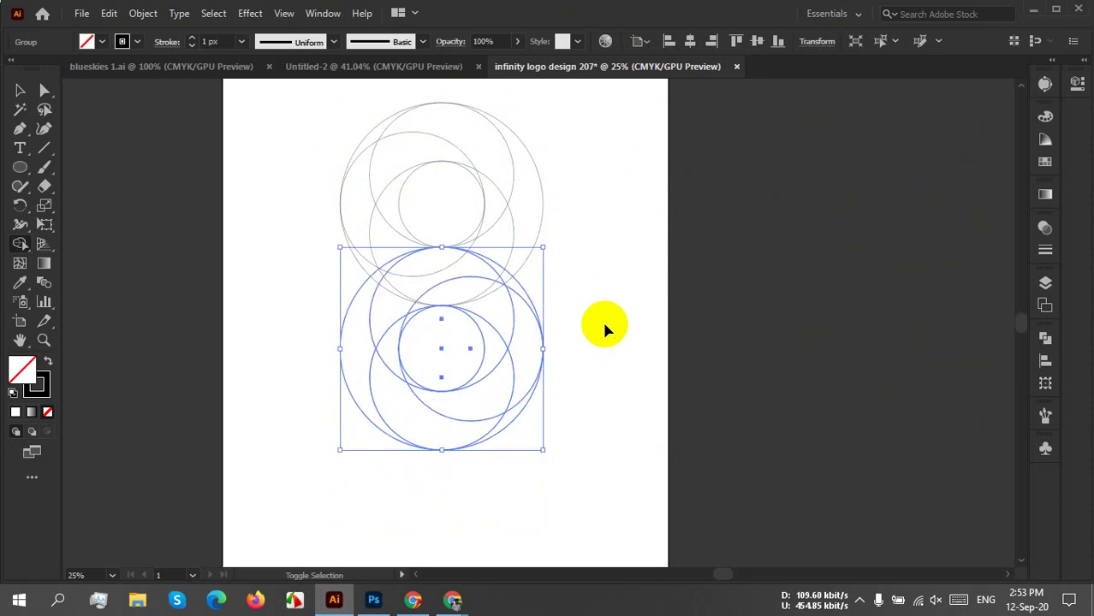
pyautogui.hotkey('ctrl', 'z')
pyautogui.hotkey('ctrl', 'z')
pyautogui.hotkey('ctrl', 'z')
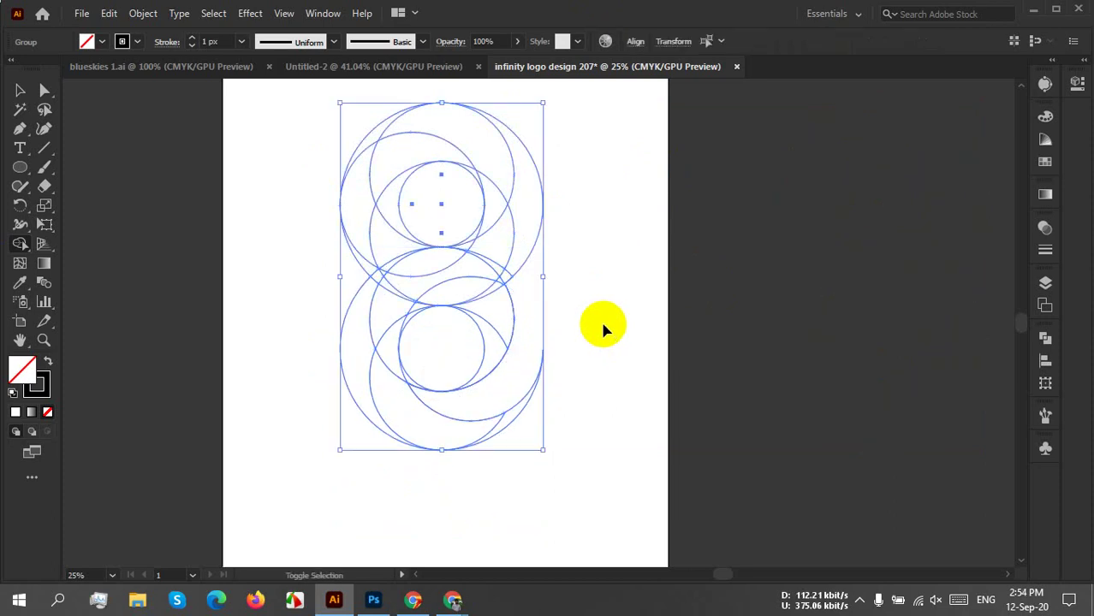
pyautogui.hotkey('ctrl', 'z')
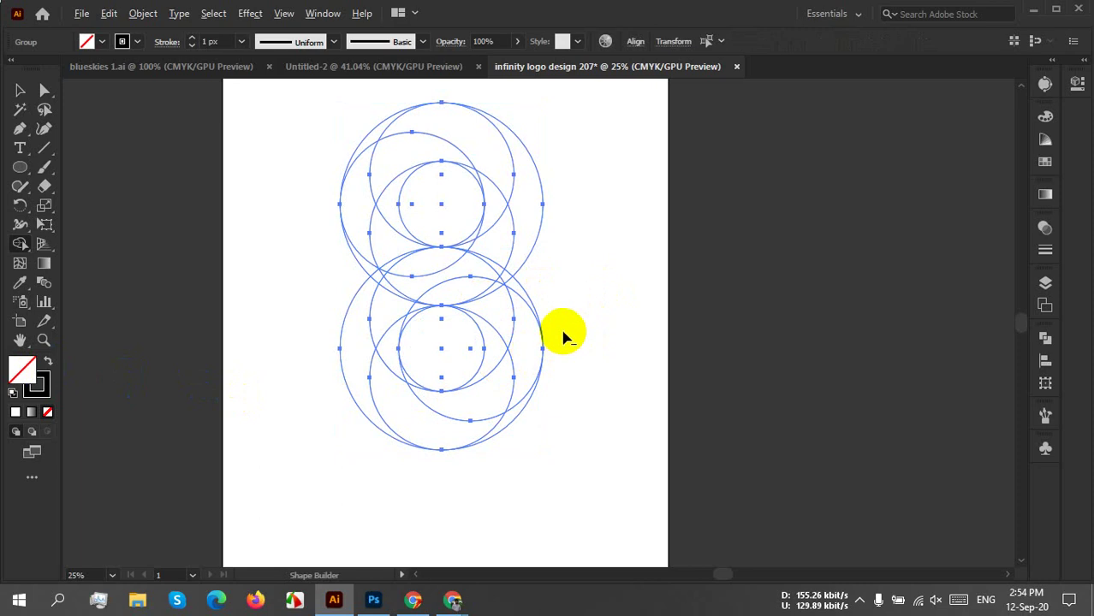
# Try to remove the outer right regions of the lower circle group with the Shape Builder tool, then undo.
pyautogui.moveTo(563, 319); pyautogui.dragTo(489, 437)
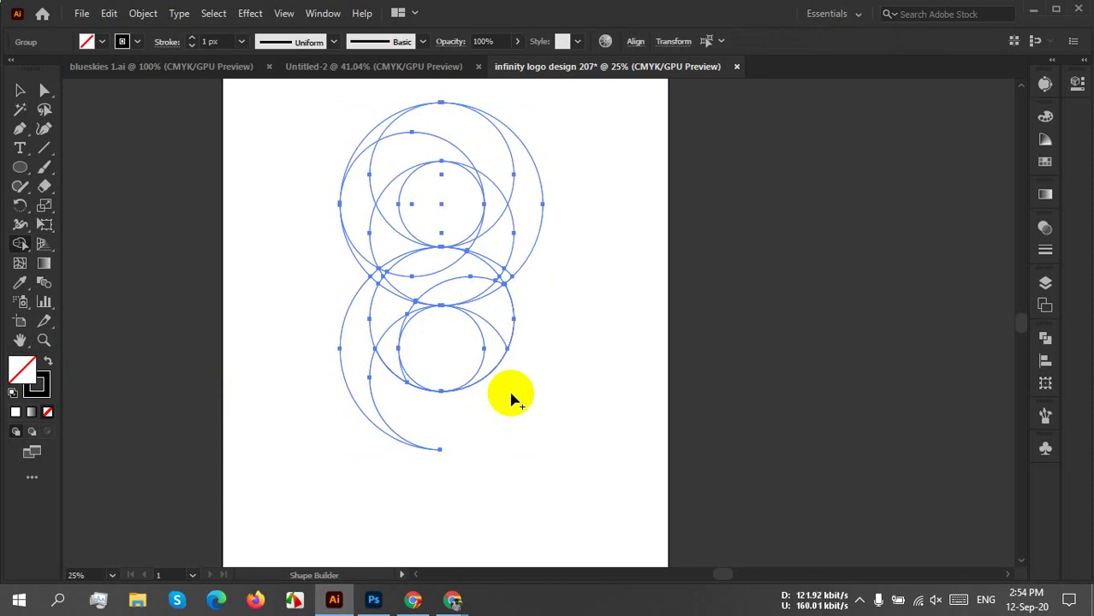
pyautogui.hotkey('ctrl', 'z')
pyautogui.hotkey('ctrl', 'z')
pyautogui.hotkey('ctrl', 'z')
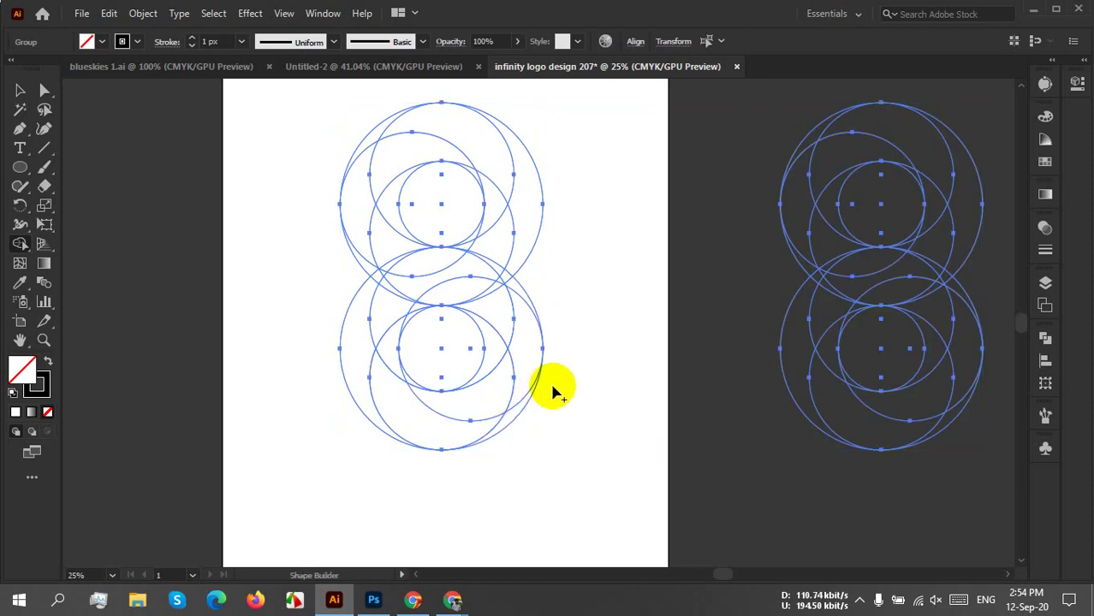
# Delete the restored yellow copy of the circle artwork beside the artboard.
pyautogui.press('v')
pyautogui.moveTo(708, 240)
pyautogui.mouseDown()
pyautogui.moveTo(746, 160)
pyautogui.moveTo(984, 481)
pyautogui.moveTo(984, 471)
pyautogui.mouseUp()
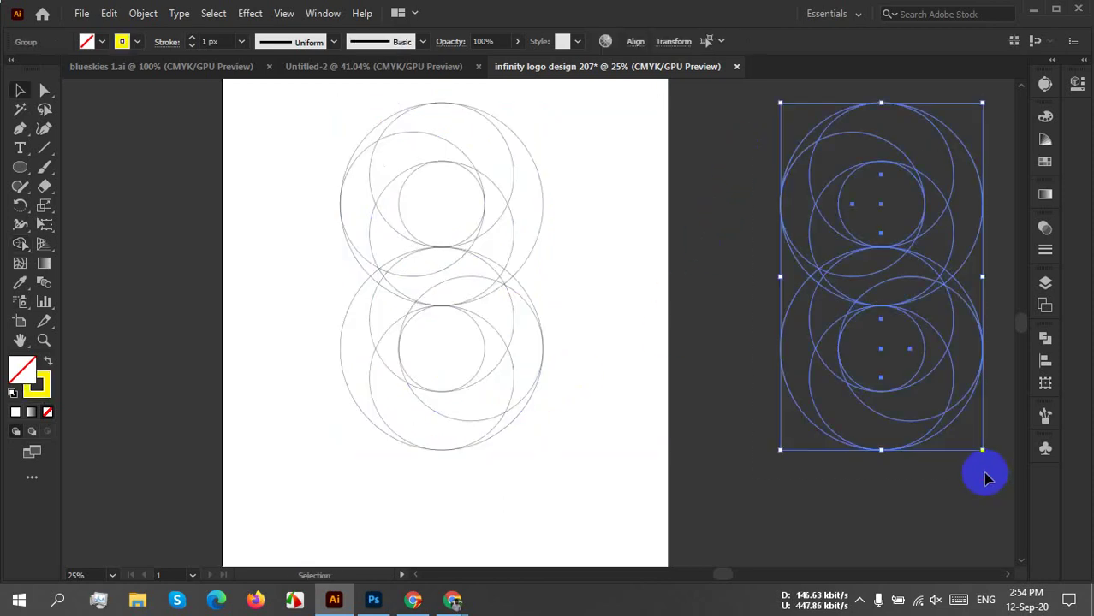
pyautogui.press('Delete')
# Select both circle groups and merge the regions inside each small inner circle with the Shape Builder tool.
pyautogui.moveTo(293, 126); pyautogui.dragTo(589, 514)
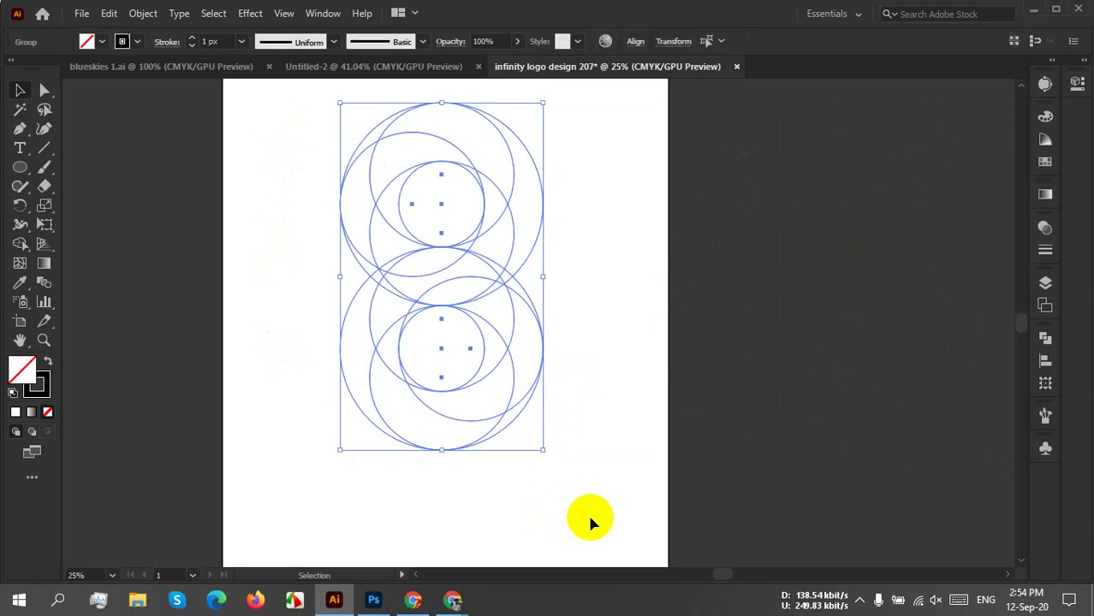
pyautogui.click(20, 245)
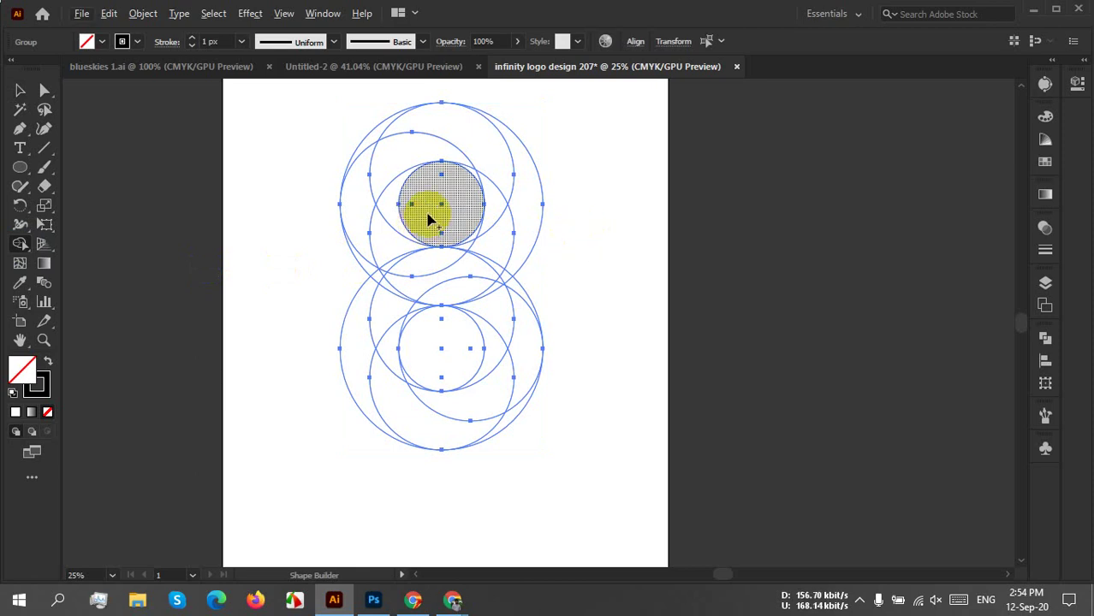
pyautogui.click(439, 362)
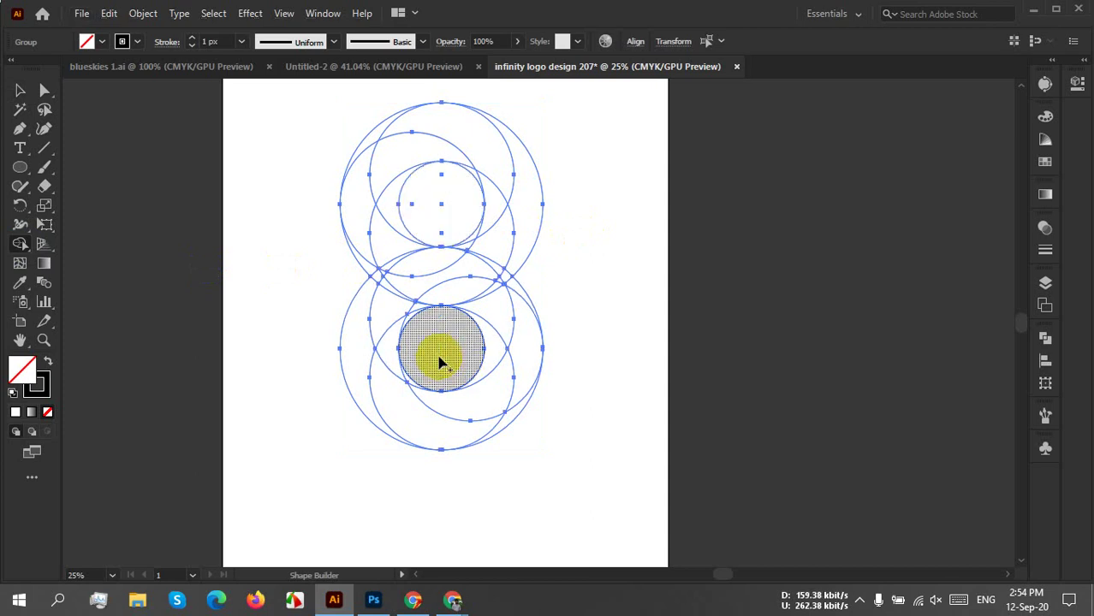
pyautogui.moveTo(452, 597)
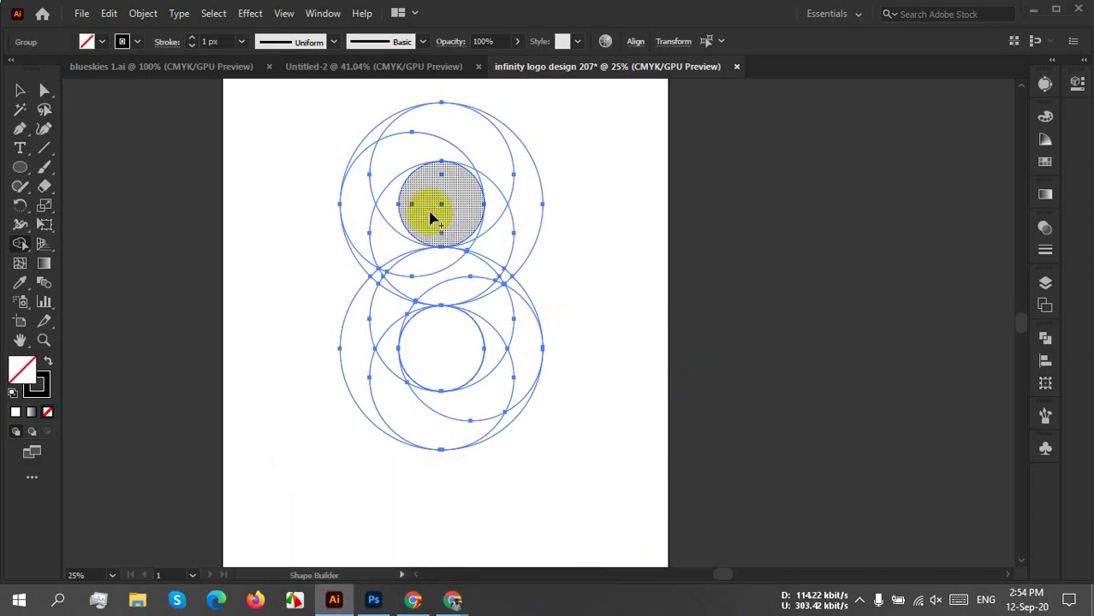
pyautogui.moveTo(433, 212)
pyautogui.mouseDown()
pyautogui.moveTo(468, 202)
pyautogui.moveTo(421, 181)
pyautogui.moveTo(485, 219)
pyautogui.mouseUp()
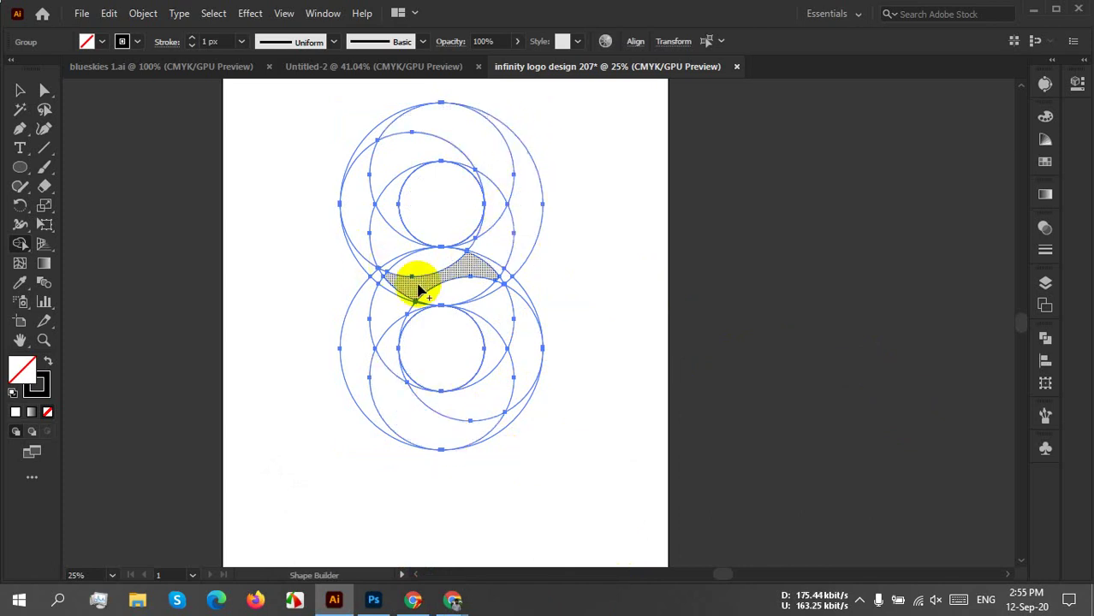
# Merge the diagonal band from the upper group's outer right edge to the lower group's outer left edge, including the slivers above the lower inner circle.
pyautogui.moveTo(526, 211)
pyautogui.mouseDown()
pyautogui.moveTo(497, 246)
pyautogui.moveTo(379, 309)
pyautogui.moveTo(359, 336)
pyautogui.mouseUp()
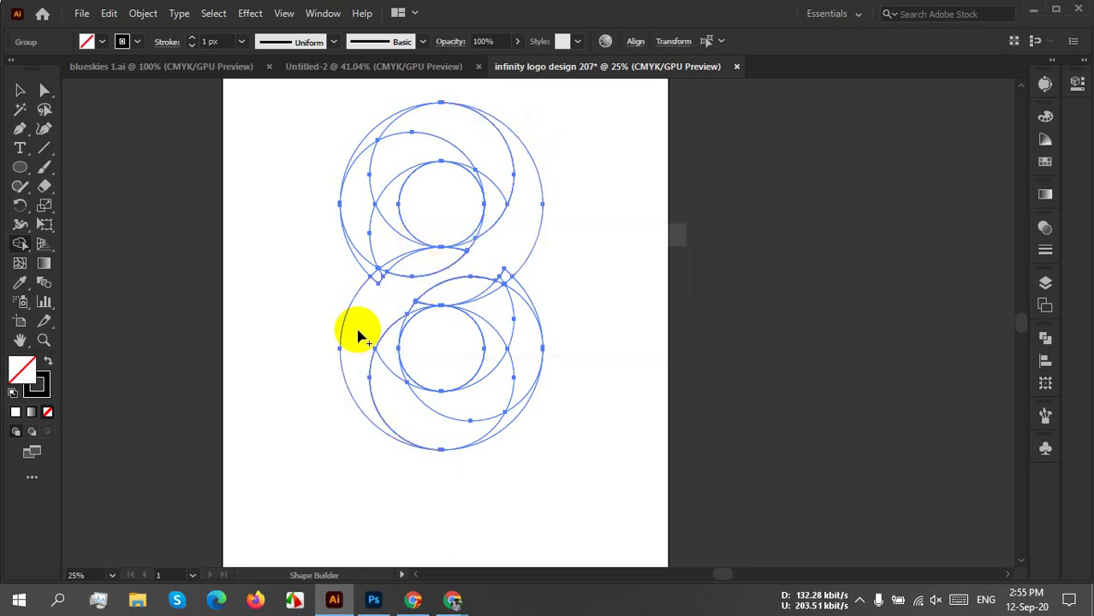
pyautogui.scroll(4, 405, 307)
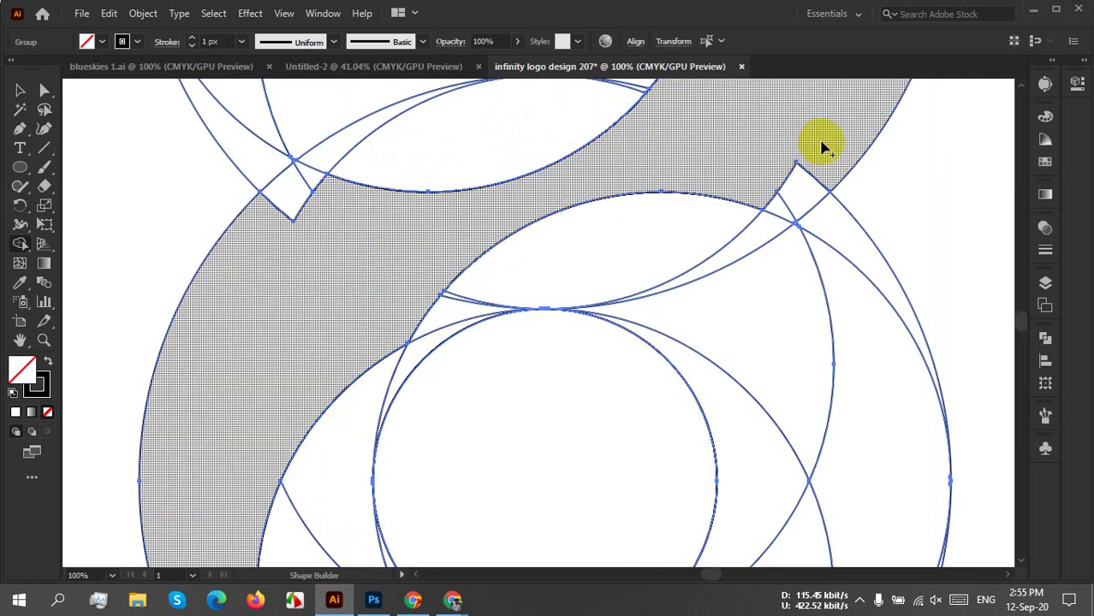
pyautogui.moveTo(820, 147)
pyautogui.mouseDown()
pyautogui.moveTo(750, 223)
pyautogui.moveTo(664, 235)
pyautogui.moveTo(565, 268)
pyautogui.mouseUp()
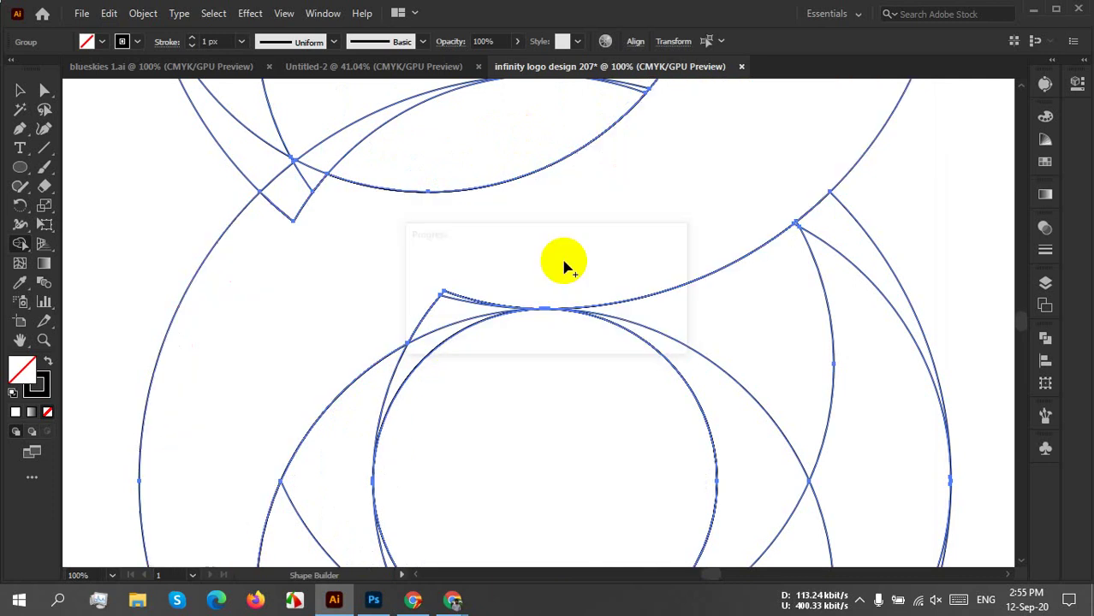
pyautogui.moveTo(467, 295)
pyautogui.mouseDown()
pyautogui.moveTo(430, 312)
pyautogui.moveTo(381, 312)
pyautogui.mouseUp()
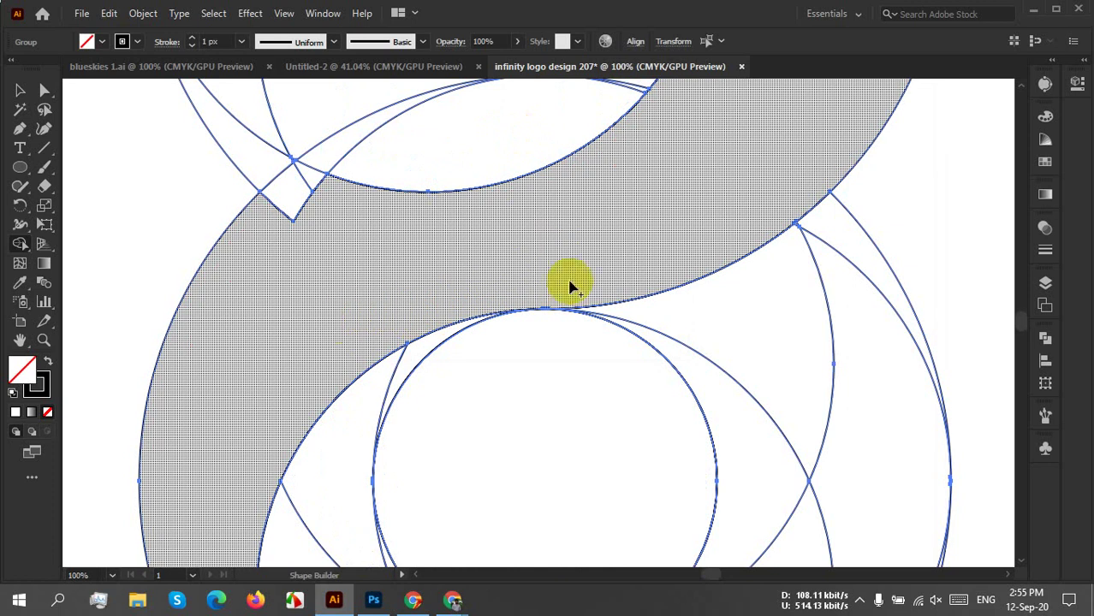
# Merge the remaining regions below the upper inner circle and at the left notch into the S-shaped band.
pyautogui.scroll(7, 418, 342)
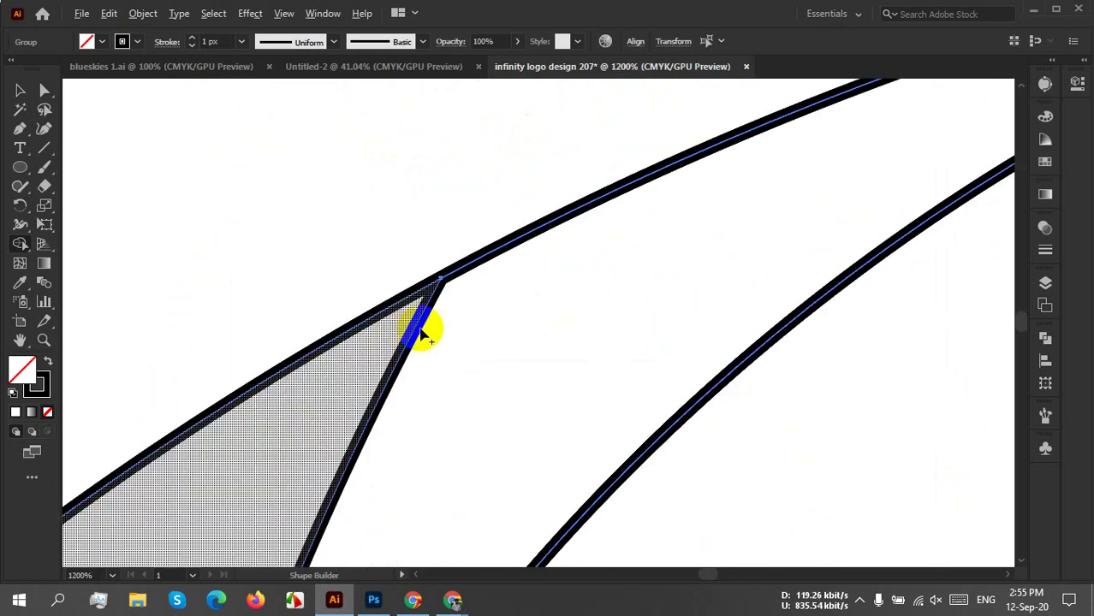
pyautogui.scroll(-4, 419, 333)
pyautogui.scroll(-4, 818, 274)
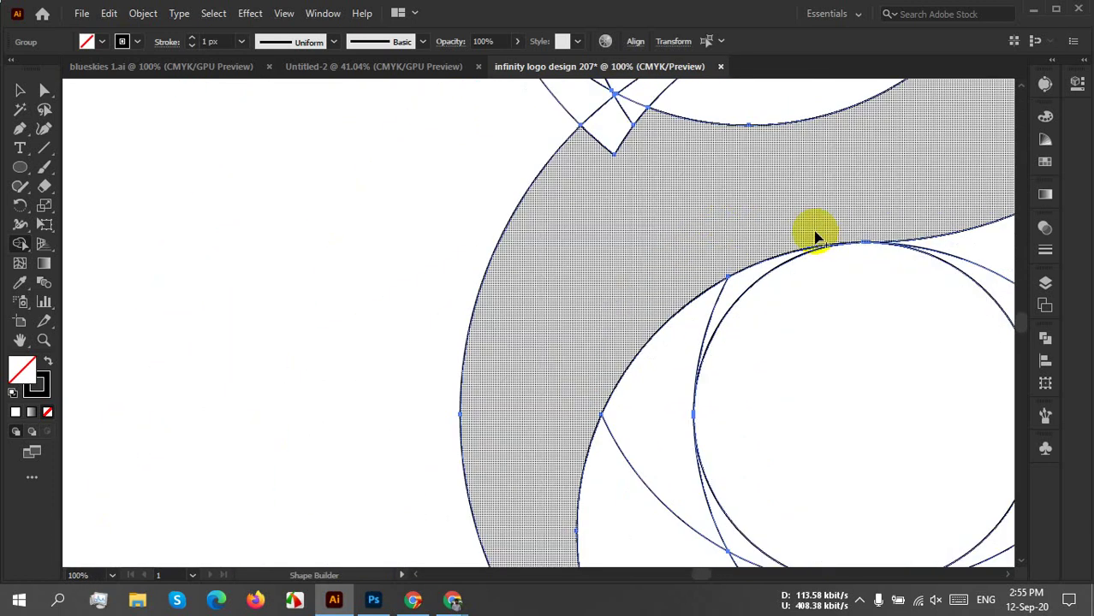
pyautogui.moveTo(813, 232); pyautogui.dragTo(213, 458)
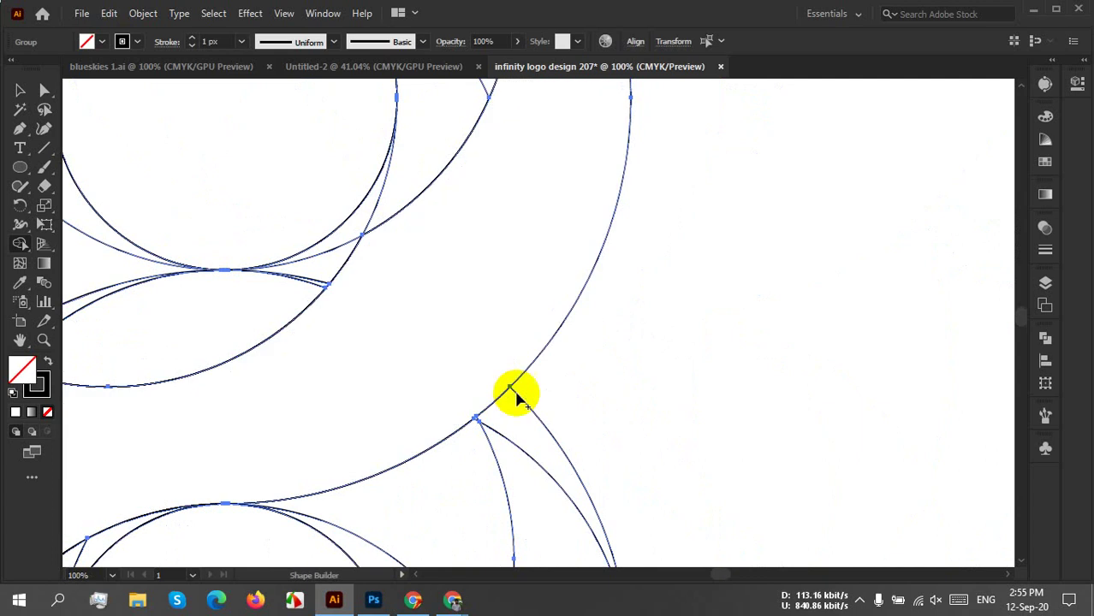
pyautogui.scroll(6, 503, 400)
pyautogui.scroll(-8, 501, 415)
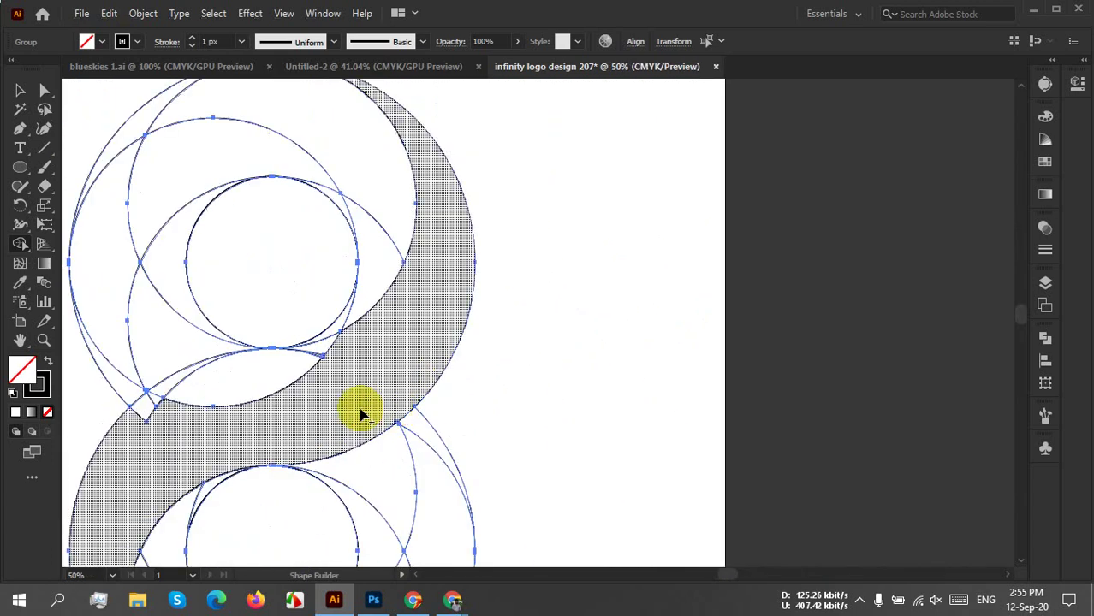
pyautogui.moveTo(322, 399); pyautogui.dragTo(507, 378)
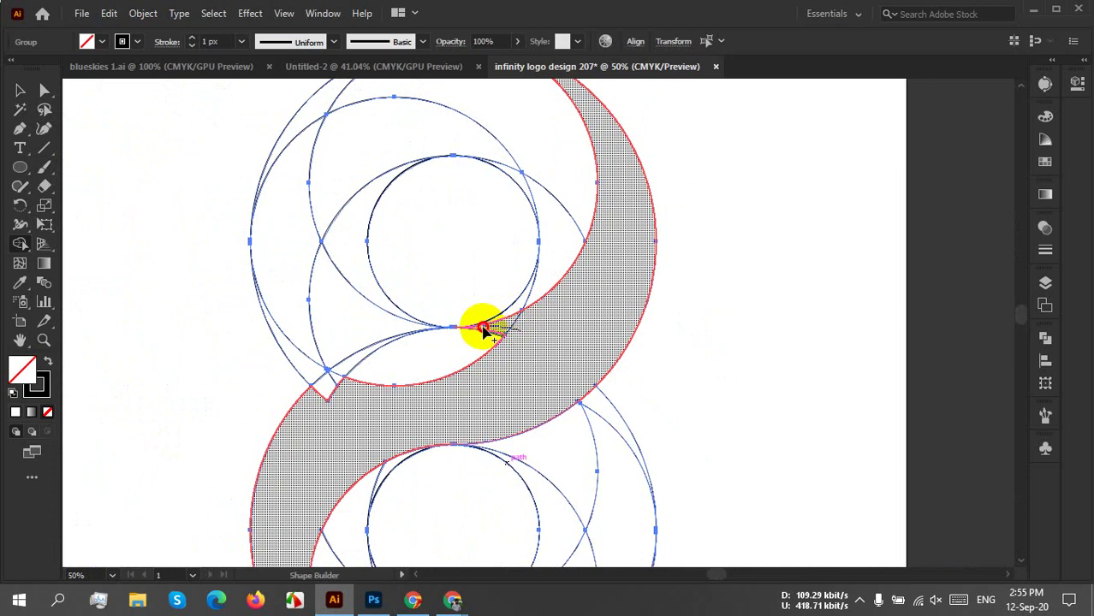
pyautogui.click(432, 374)
pyautogui.moveTo(374, 405)
pyautogui.mouseDown()
pyautogui.moveTo(371, 371)
pyautogui.moveTo(356, 385)
pyautogui.moveTo(348, 368)
pyautogui.moveTo(315, 392)
pyautogui.mouseUp()
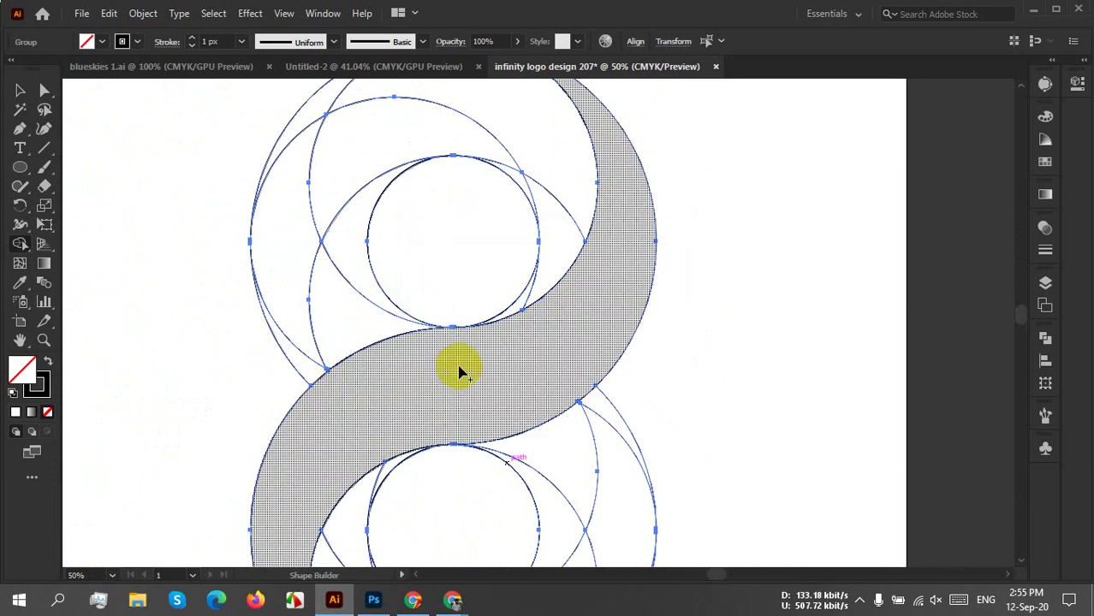
# Examine the merged S-shaped band along its full length for leftover slivers and unmerged regions.
pyautogui.keyDown('alt'); pyautogui.scroll(-2, 555, 373); pyautogui.keyUp('alt')
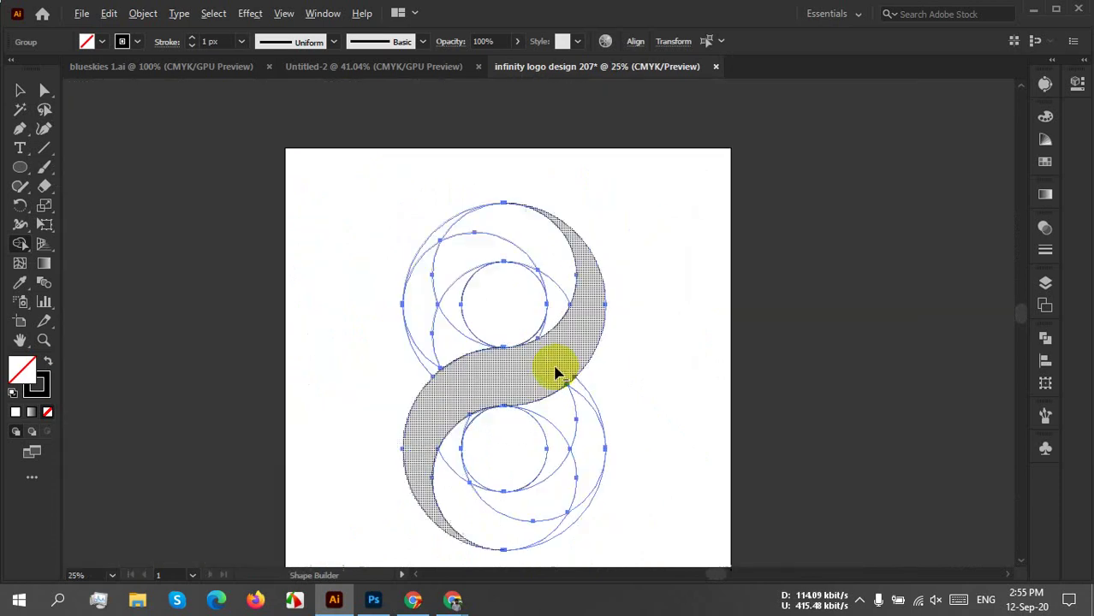
pyautogui.scroll(-1, 541, 391)
pyautogui.click(552, 313)
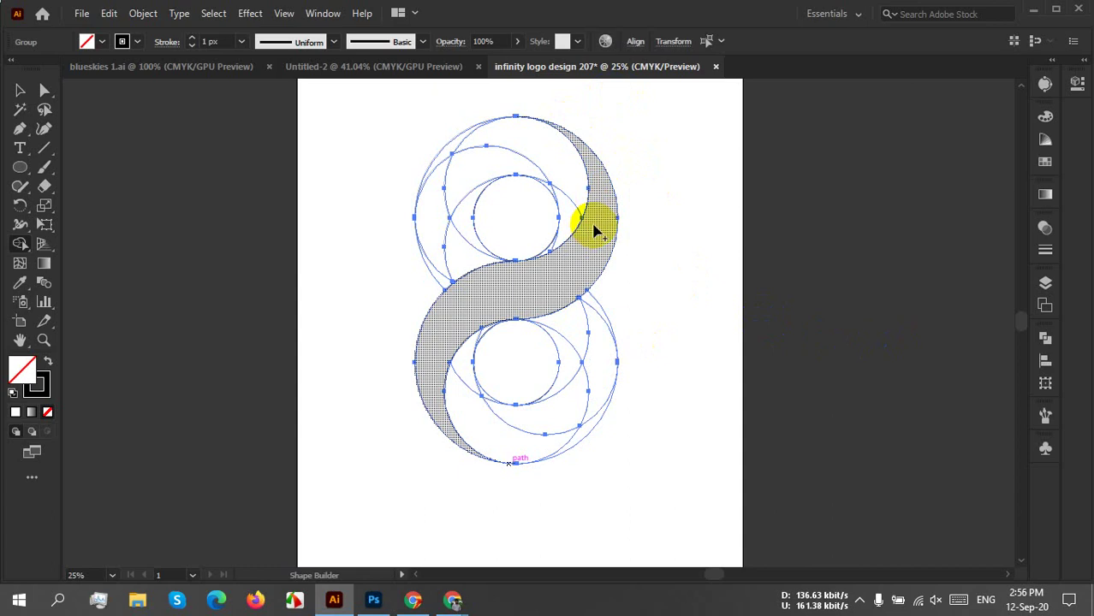
pyautogui.scroll(5, 595, 230)
pyautogui.scroll(5, 595, 229)
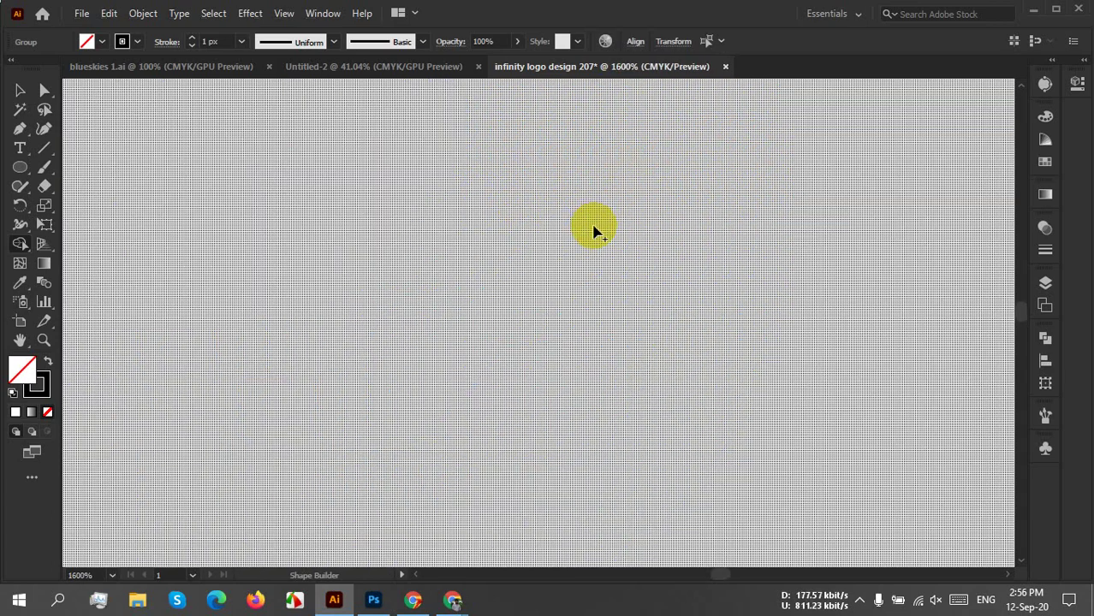
pyautogui.scroll(-5, 595, 229)
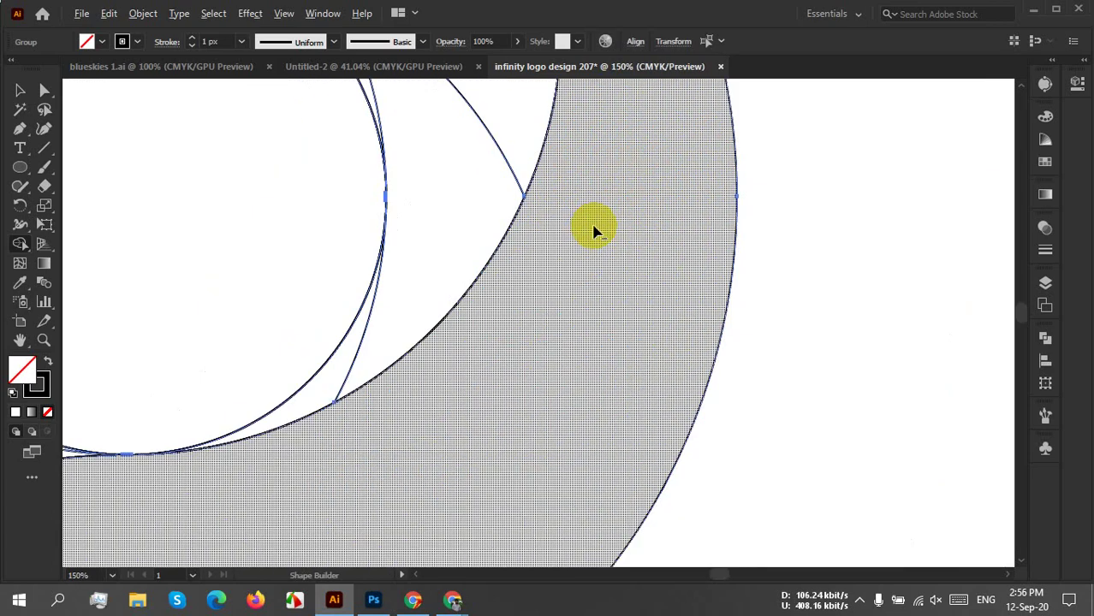
pyautogui.scroll(-3, 594, 229)
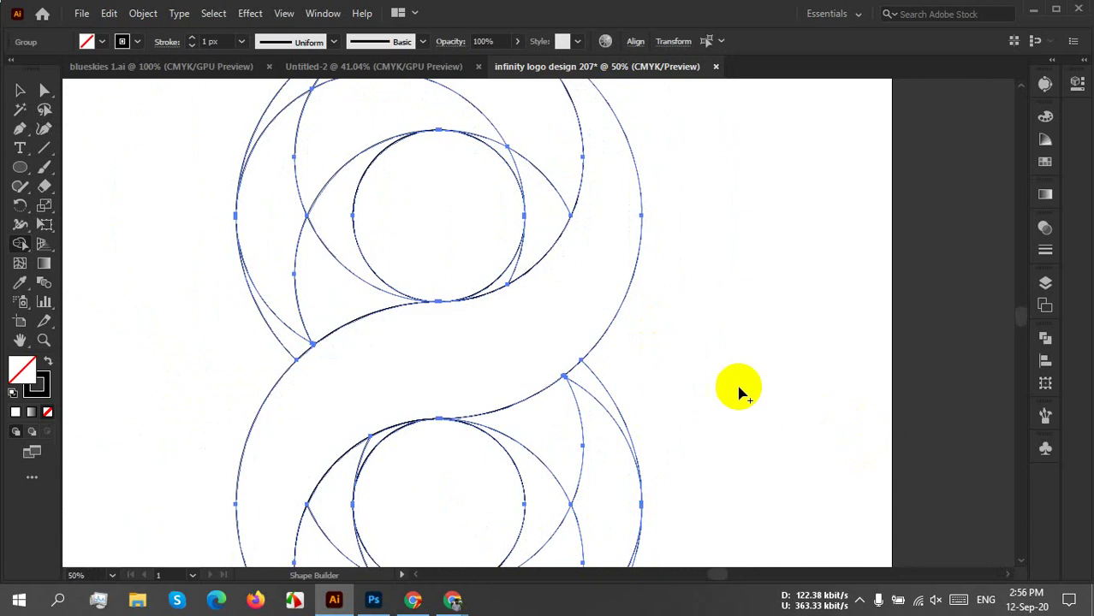
pyautogui.scroll(-2, 622, 283)
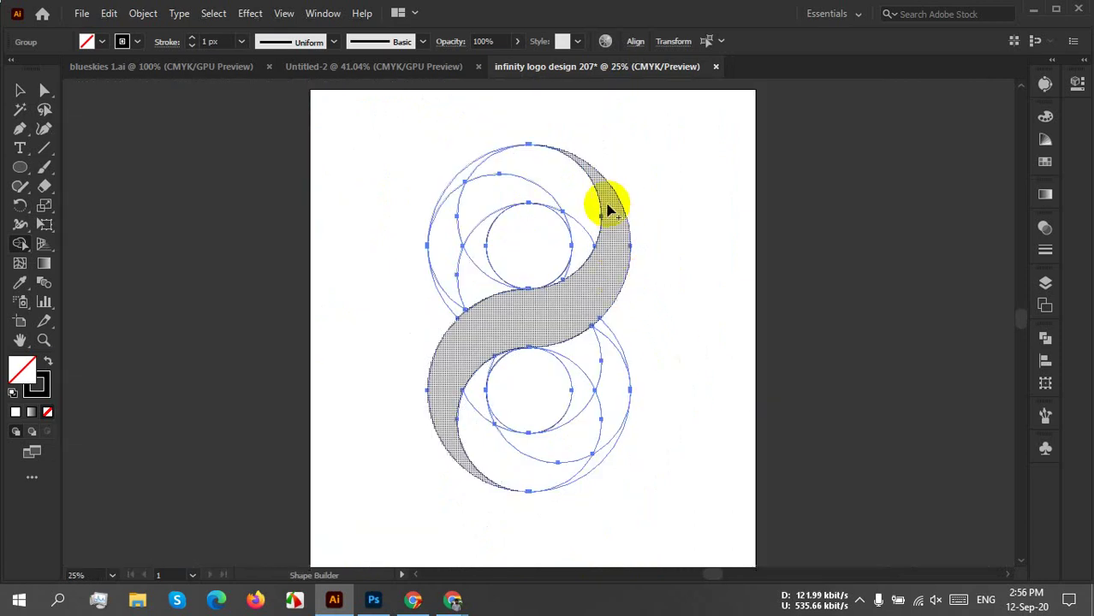
pyautogui.moveTo(607, 210)
pyautogui.mouseDown()
pyautogui.moveTo(601, 312)
pyautogui.moveTo(487, 333)
pyautogui.moveTo(455, 400)
pyautogui.moveTo(455, 427)
pyautogui.mouseUp()
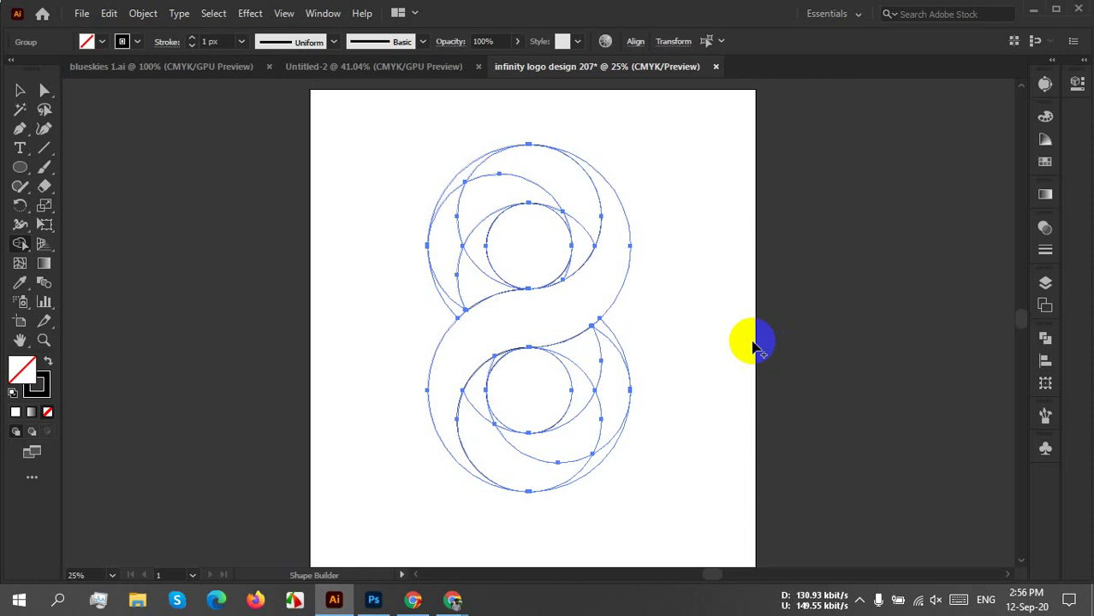
# Merge the regions left of the upper small circle, and join the lower-left sliver to the adjoining left crescent.
pyautogui.moveTo(472, 275); pyautogui.dragTo(476, 251)
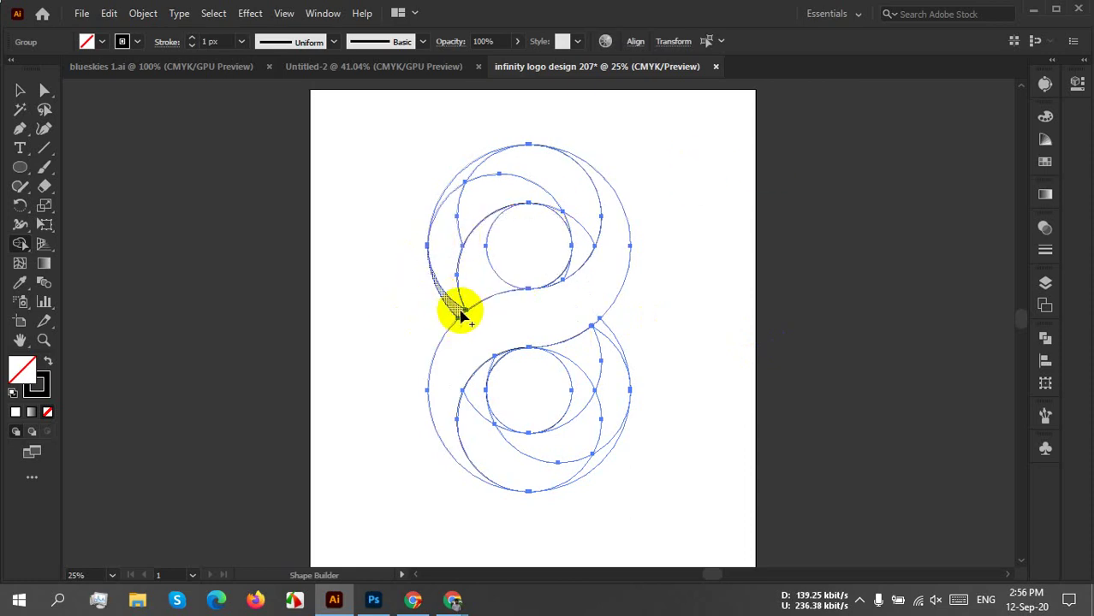
pyautogui.moveTo(459, 315)
pyautogui.mouseDown()
pyautogui.moveTo(460, 282)
pyautogui.moveTo(473, 289)
pyautogui.moveTo(455, 300)
pyautogui.moveTo(457, 289)
pyautogui.mouseUp()
pyautogui.hotkey('ctrl', 'z')
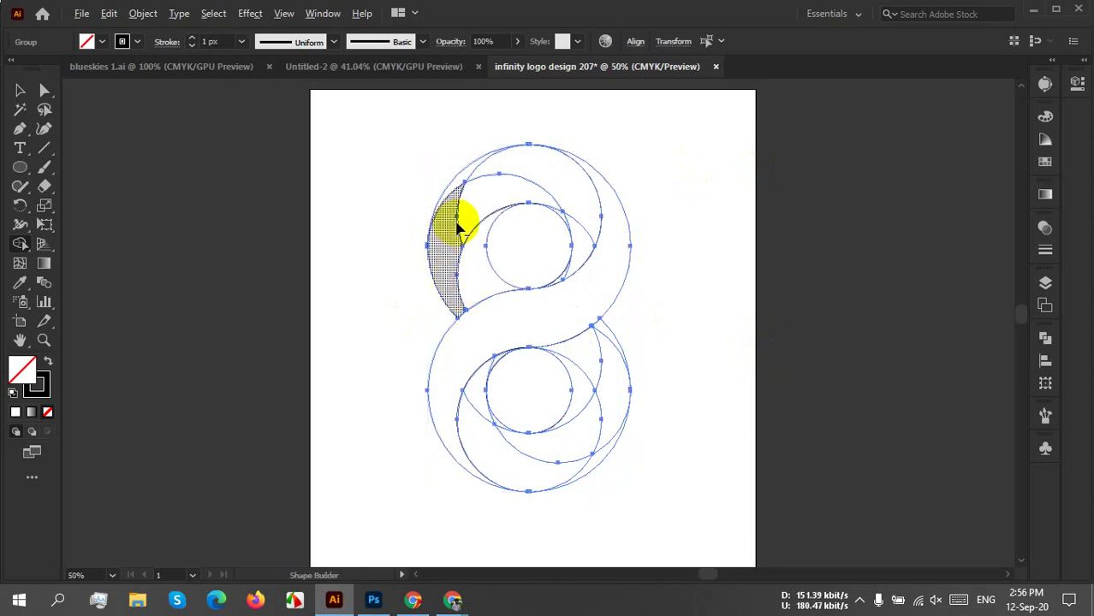
# Merge the upper group's middle crescent around the small circle into one shape, and its outer crescent into another.
pyautogui.hotkey('ctrl', '+')
pyautogui.moveTo(564, 176); pyautogui.dragTo(437, 227)
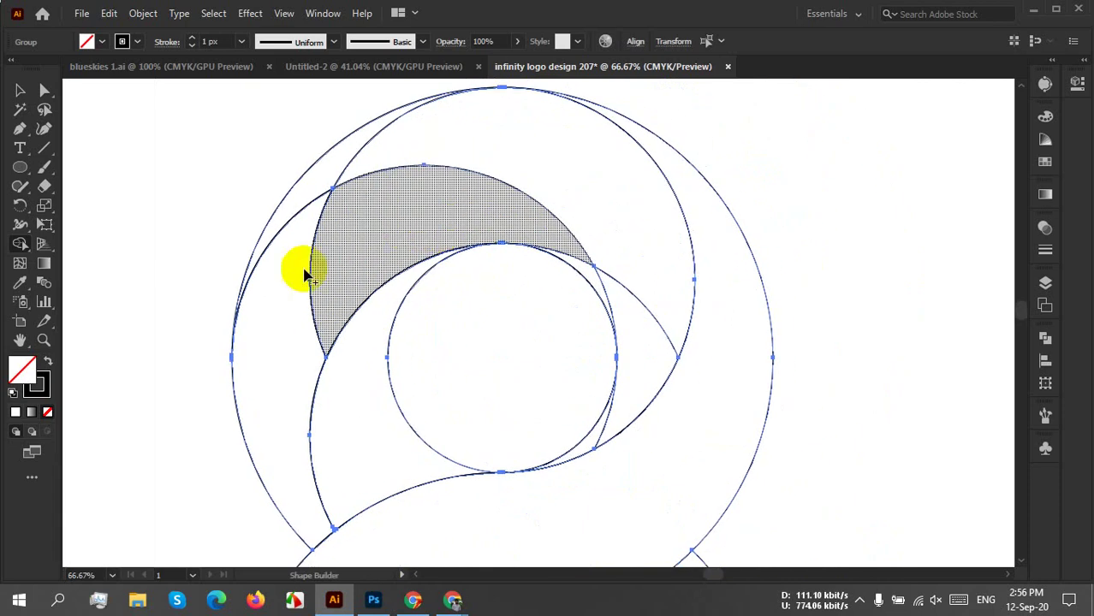
pyautogui.moveTo(306, 271); pyautogui.dragTo(326, 262)
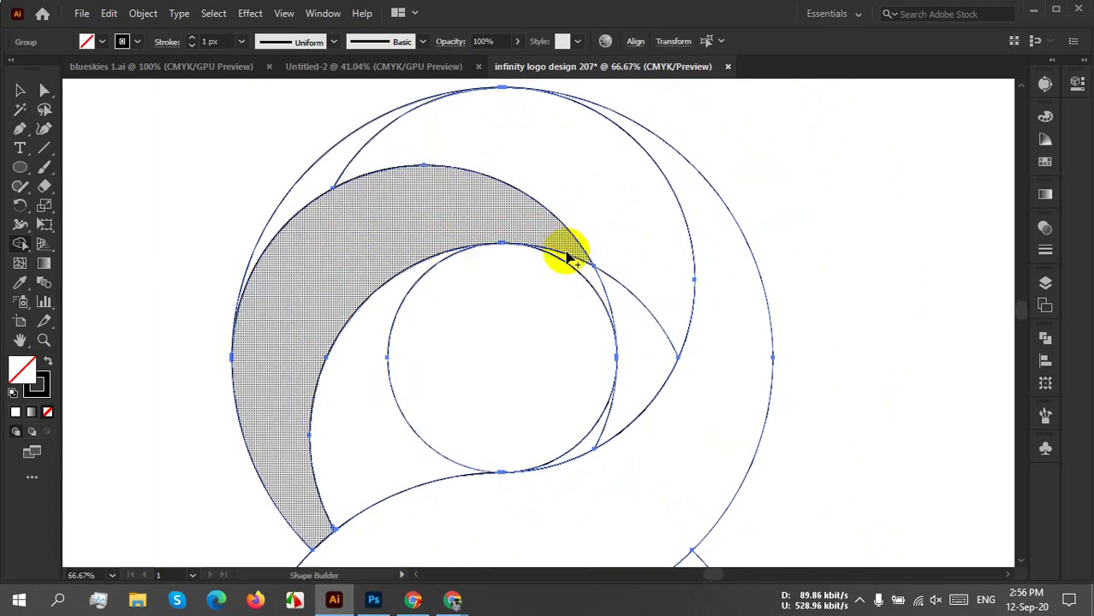
pyautogui.moveTo(565, 247); pyautogui.dragTo(575, 267)
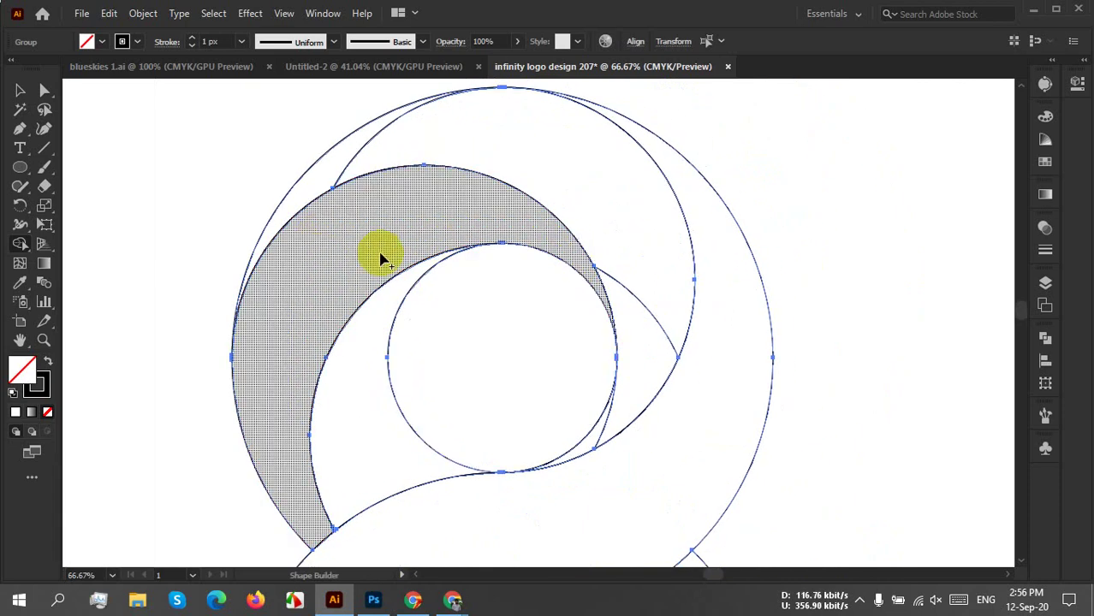
pyautogui.moveTo(336, 180)
pyautogui.mouseDown()
pyautogui.moveTo(357, 166)
pyautogui.moveTo(625, 252)
pyautogui.moveTo(637, 334)
pyautogui.mouseUp()
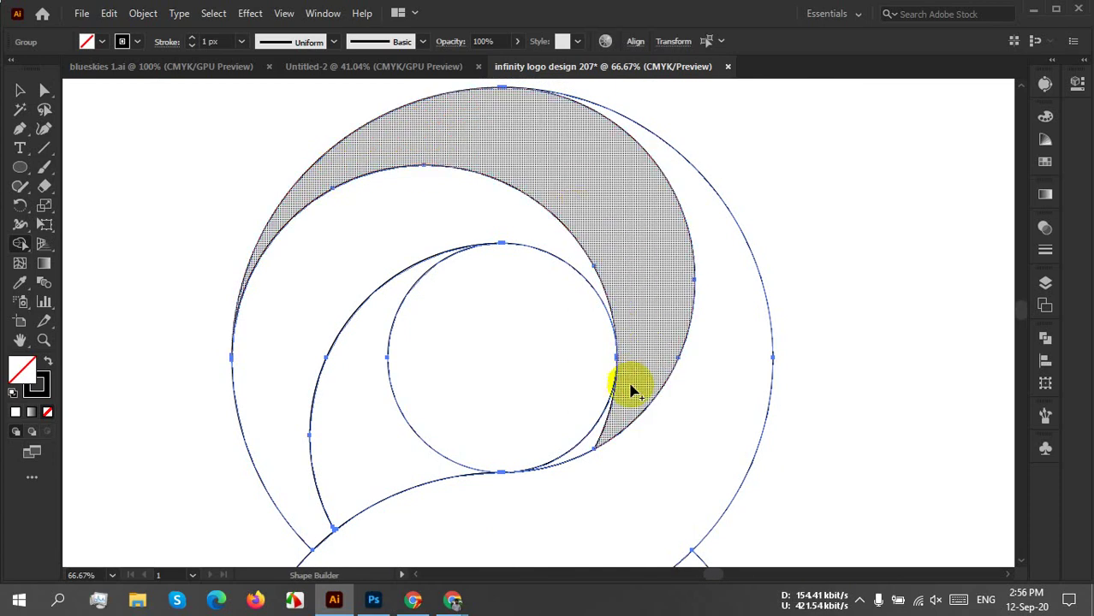
# Merge the sliver beneath the upper small circle into the crescent, and the tiny triangle at the left junction into the adjoining inner region.
pyautogui.moveTo(618, 423)
pyautogui.mouseDown()
pyautogui.moveTo(599, 438)
pyautogui.moveTo(581, 428)
pyautogui.mouseUp()
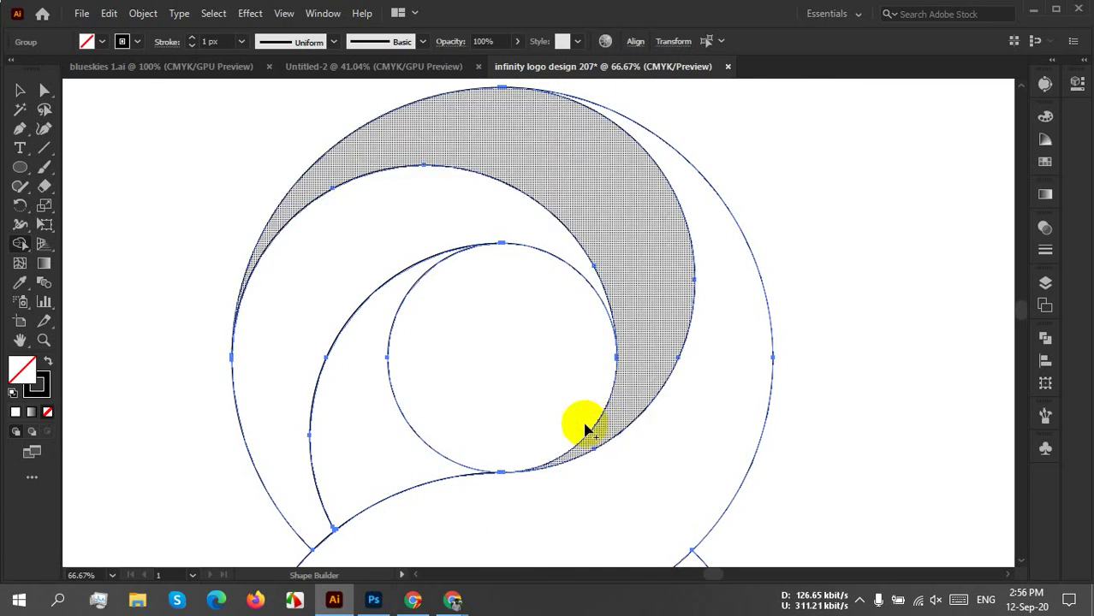
pyautogui.scroll(-2, 572, 441)
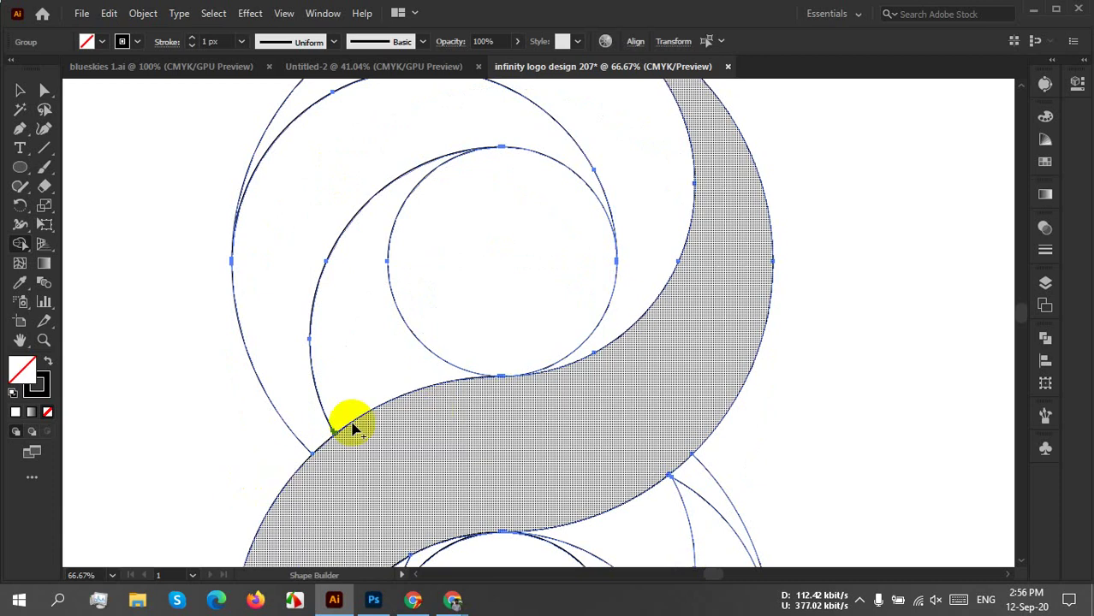
pyautogui.scroll(2, 354, 448)
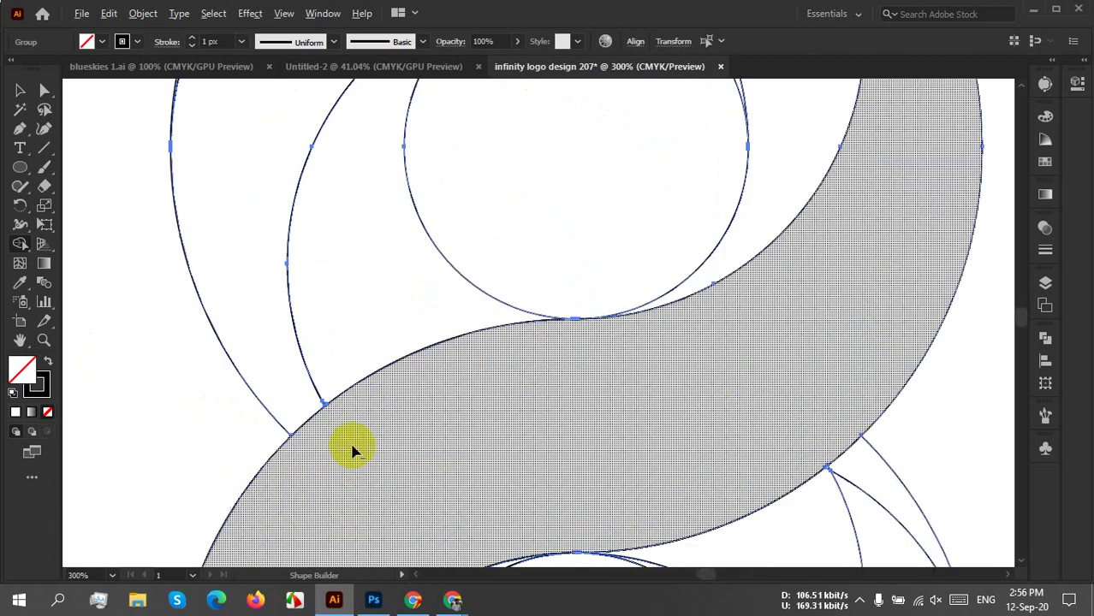
pyautogui.scroll(5, 321, 428)
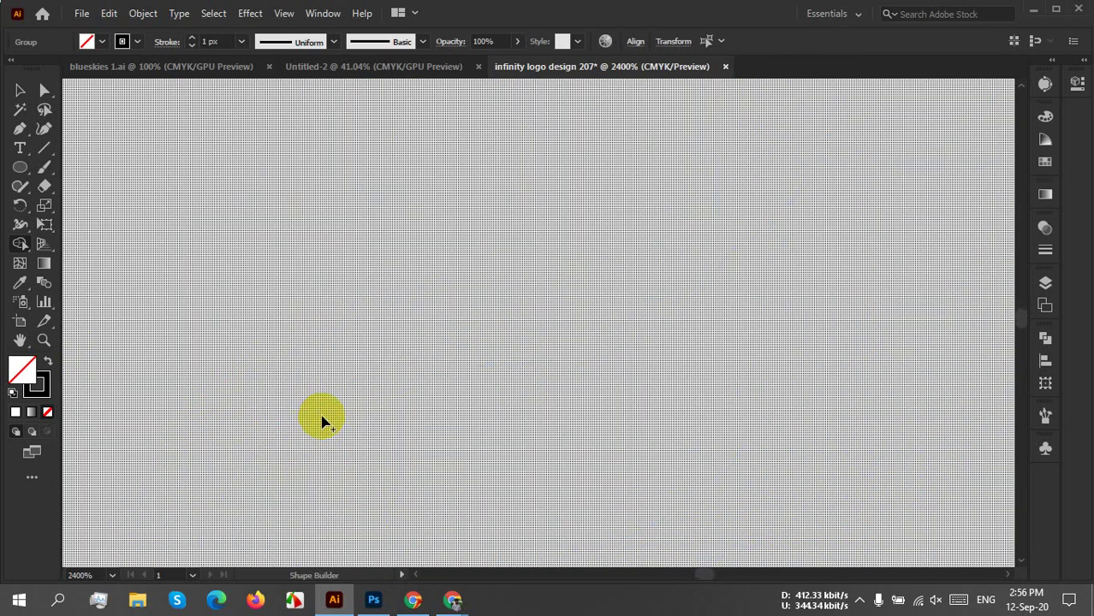
pyautogui.scroll(-3, 322, 421)
pyautogui.scroll(-2, 321, 422)
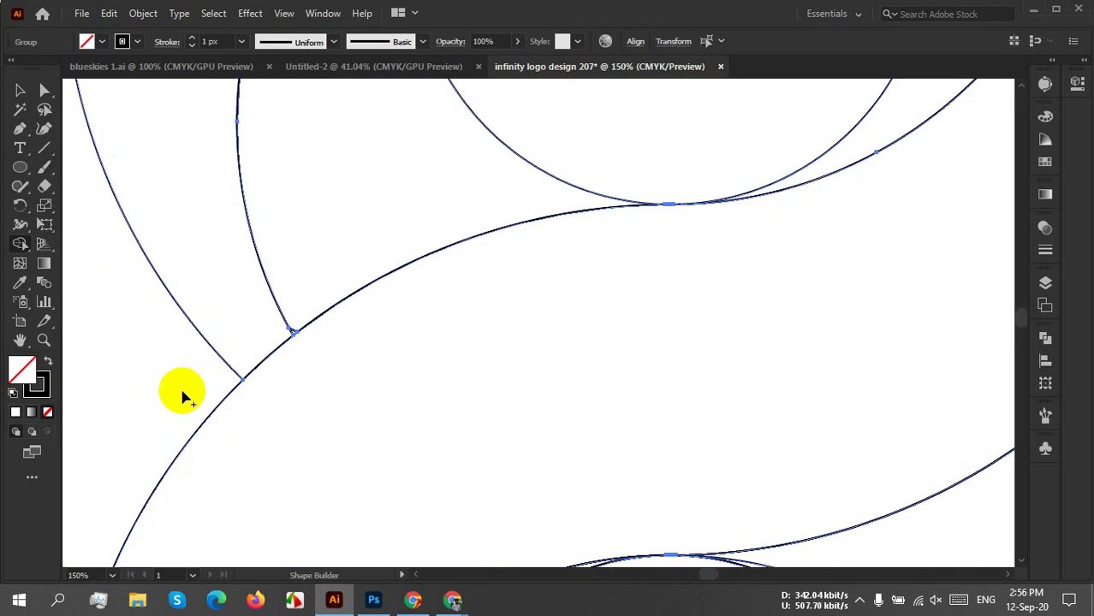
pyautogui.scroll(4, 180, 394)
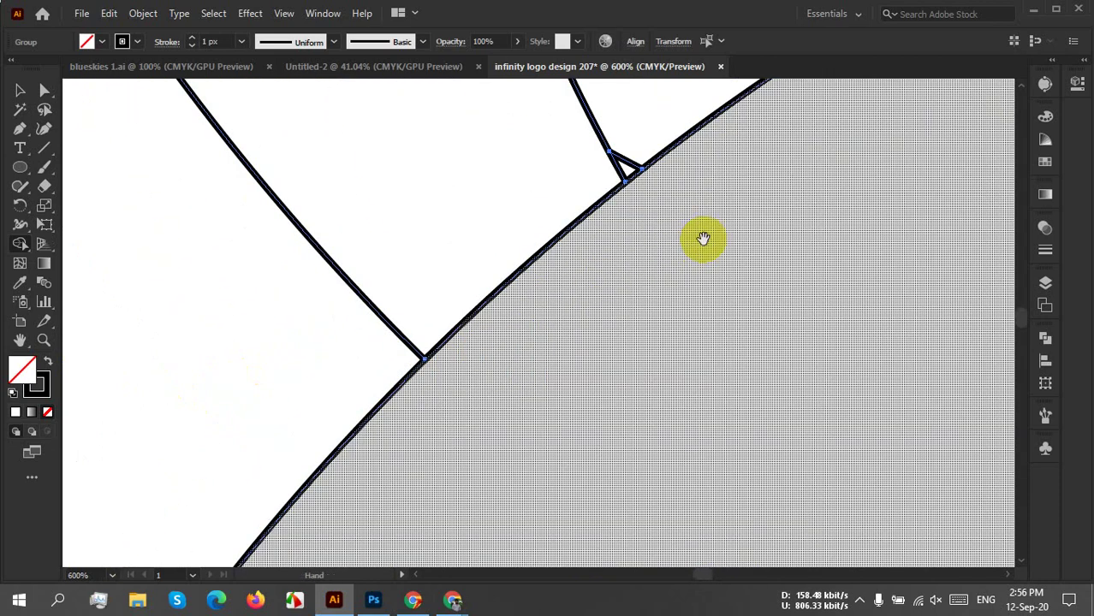
pyautogui.moveTo(701, 237); pyautogui.dragTo(521, 390)
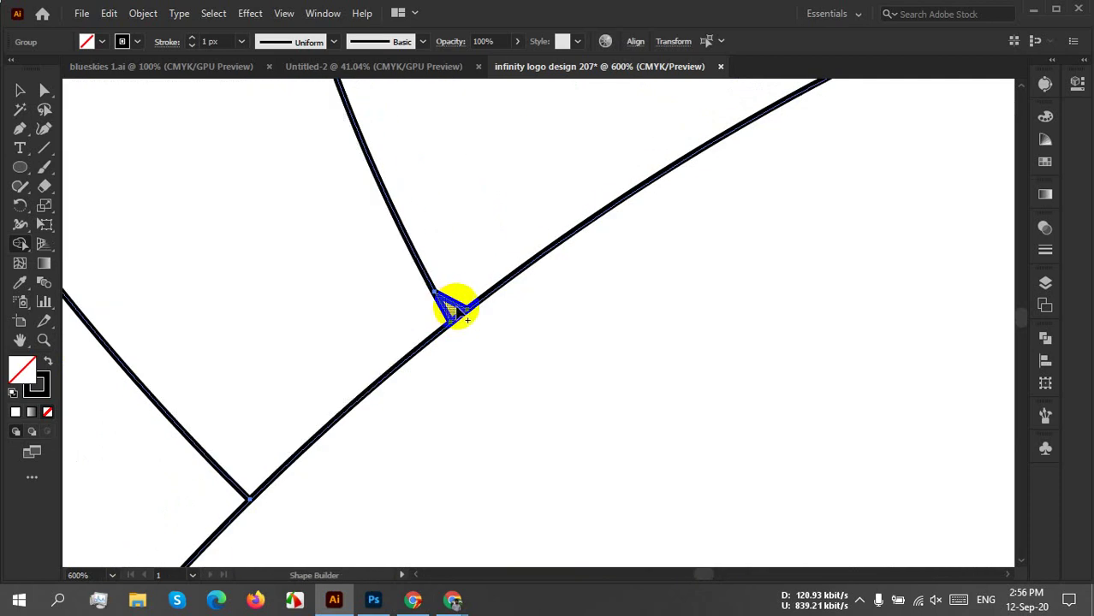
pyautogui.moveTo(461, 248); pyautogui.dragTo(455, 309)
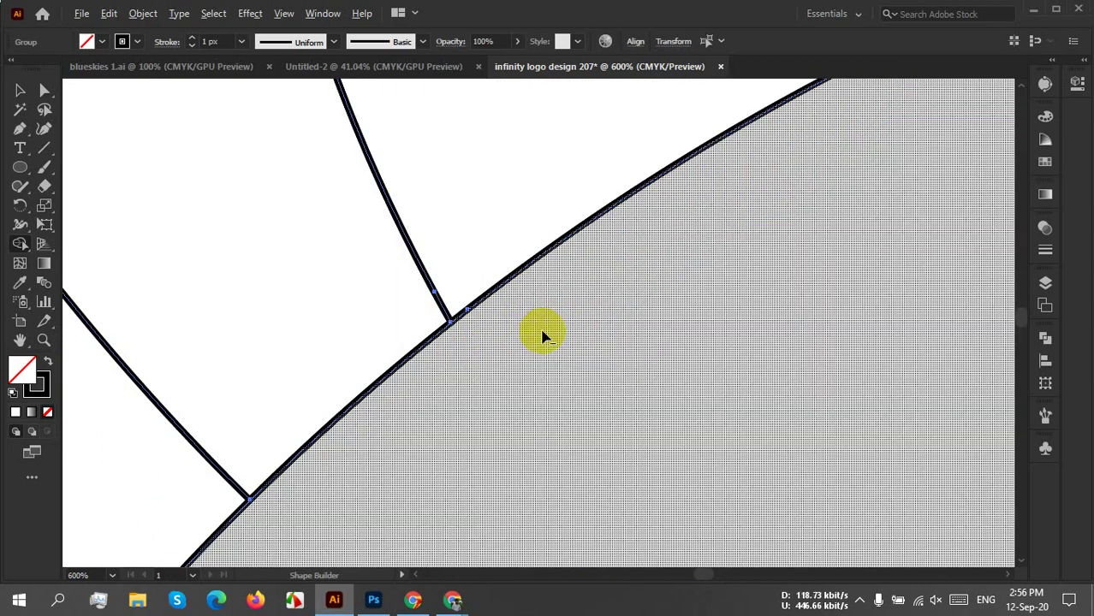
# In the lower group, merge the regions right of the small circle, and join the outer right crescent with its tail beneath the circle.
pyautogui.scroll(-5, 543, 336)
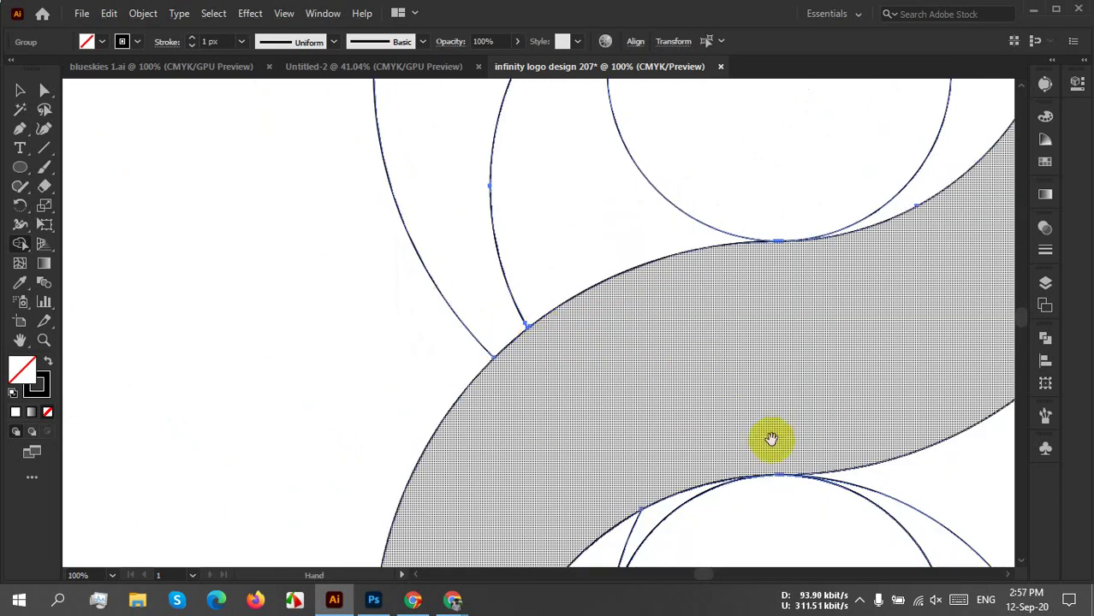
pyautogui.moveTo(771, 439)
pyautogui.mouseDown()
pyautogui.moveTo(439, 249)
pyautogui.moveTo(457, 205)
pyautogui.mouseUp()
pyautogui.moveTo(676, 281)
pyautogui.mouseDown()
pyautogui.moveTo(662, 342)
pyautogui.moveTo(725, 378)
pyautogui.mouseUp()
pyautogui.moveTo(782, 421); pyautogui.dragTo(784, 325)
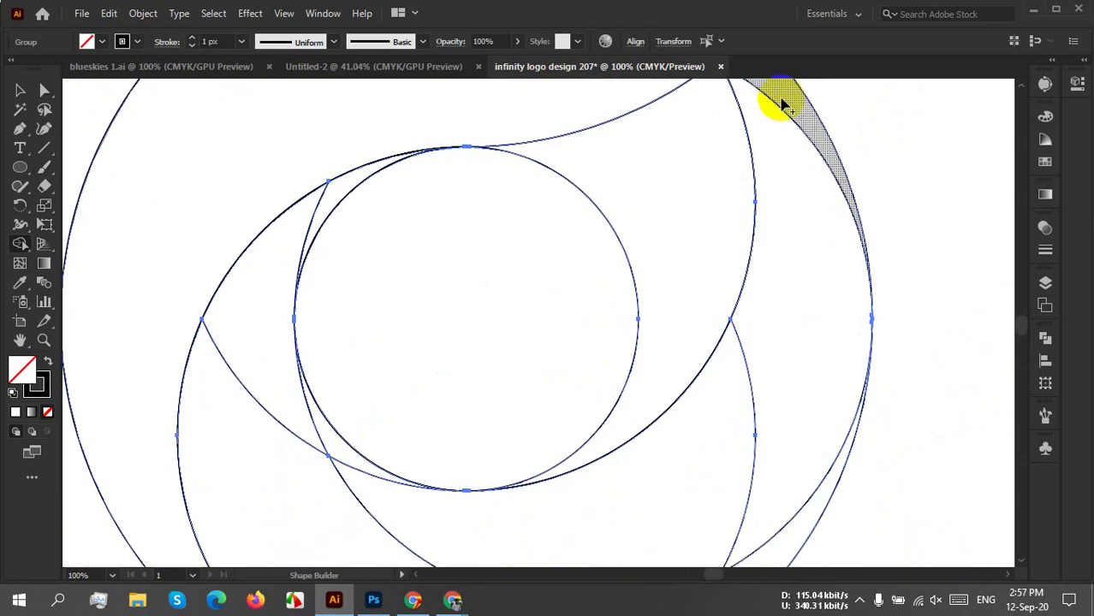
pyautogui.moveTo(781, 104)
pyautogui.mouseDown()
pyautogui.moveTo(799, 242)
pyautogui.moveTo(736, 441)
pyautogui.mouseUp()
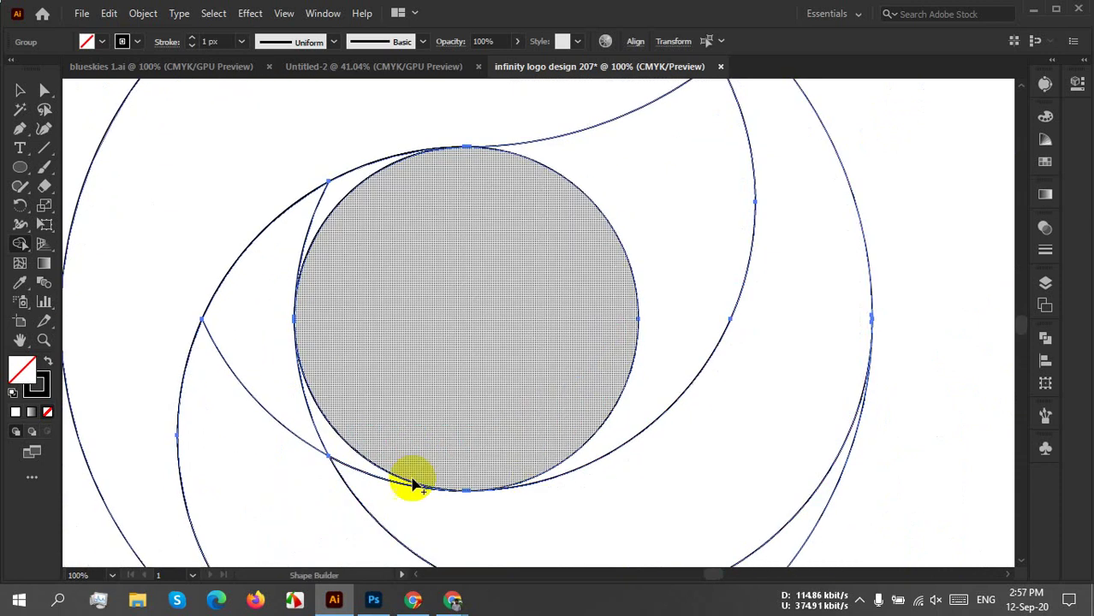
pyautogui.moveTo(378, 496); pyautogui.dragTo(361, 465)
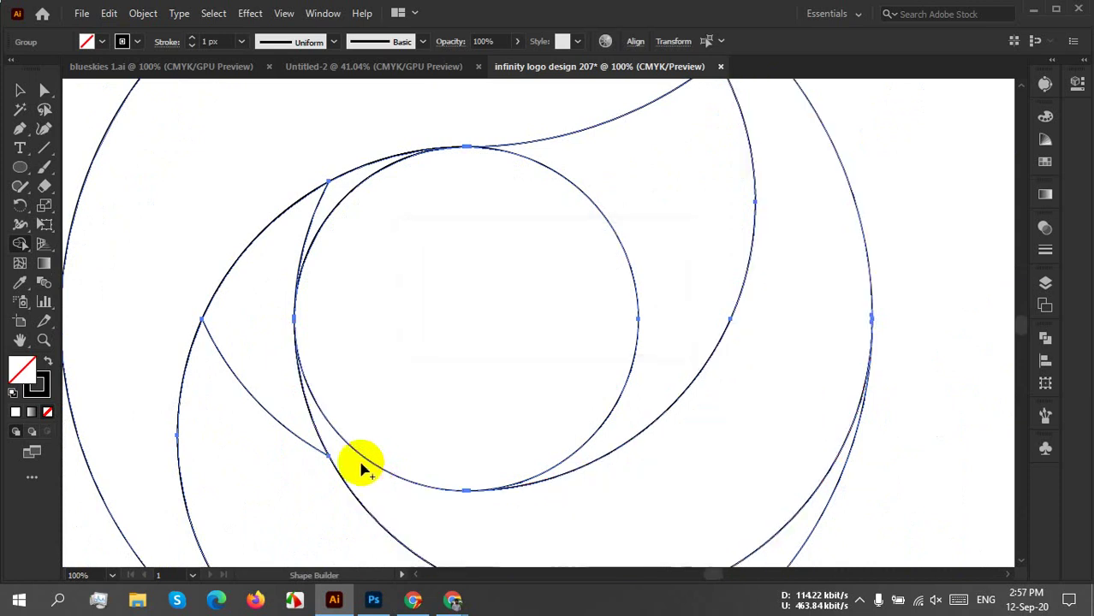
# Merge the regions left of and below the lower small circle into one crescent, and absorb the tiny triangle at the right junction.
pyautogui.scroll(-2, 371, 464)
pyautogui.moveTo(540, 487)
pyautogui.mouseDown()
pyautogui.moveTo(576, 327)
pyautogui.moveTo(593, 335)
pyautogui.moveTo(471, 366)
pyautogui.moveTo(340, 308)
pyautogui.moveTo(329, 261)
pyautogui.moveTo(340, 212)
pyautogui.moveTo(367, 154)
pyautogui.moveTo(390, 135)
pyautogui.mouseUp()
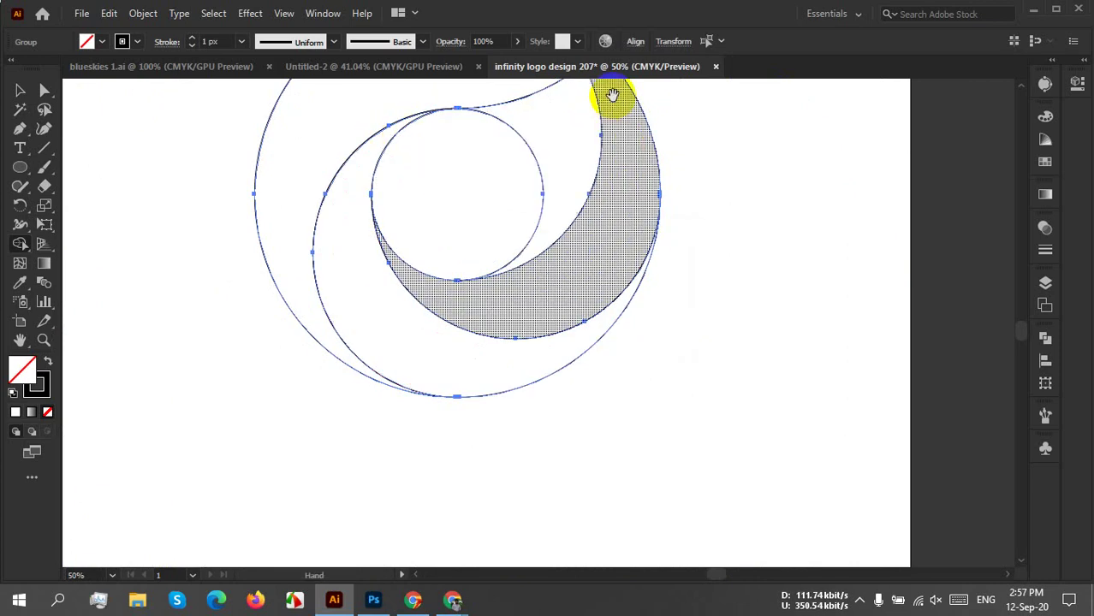
pyautogui.moveTo(610, 92); pyautogui.dragTo(602, 283)
pyautogui.scroll(8, 580, 257)
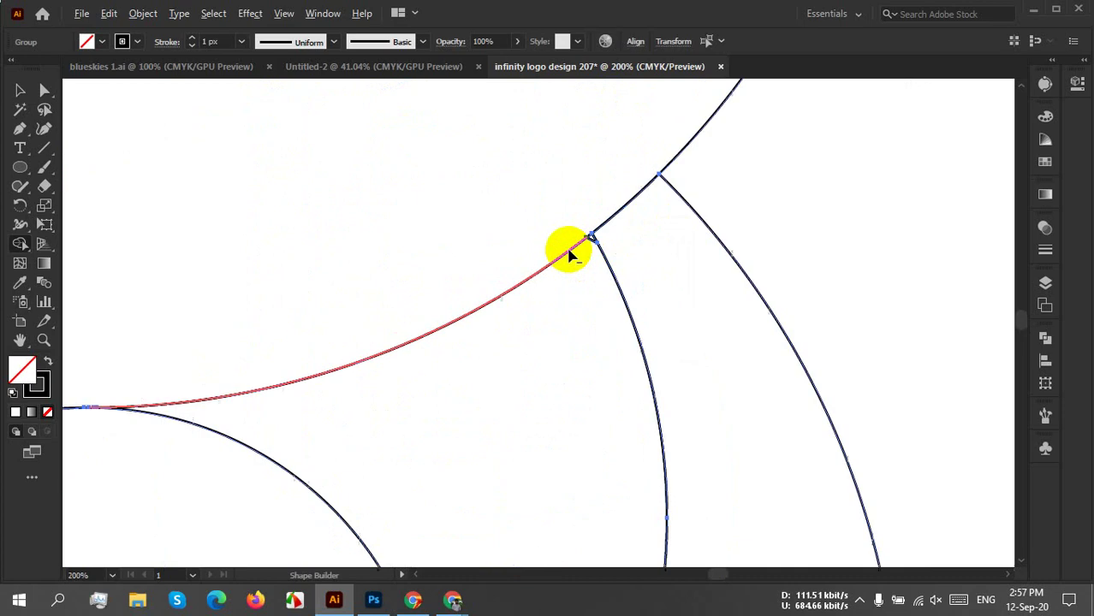
pyautogui.scroll(2, 593, 244)
pyautogui.scroll(3, 594, 246)
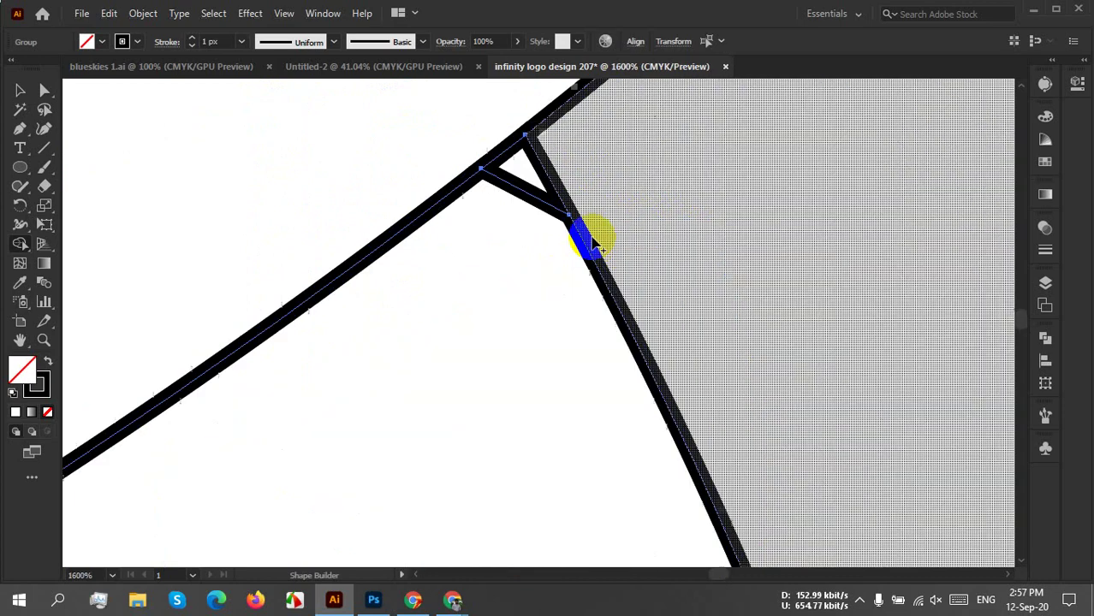
pyautogui.scroll(-8, 518, 177)
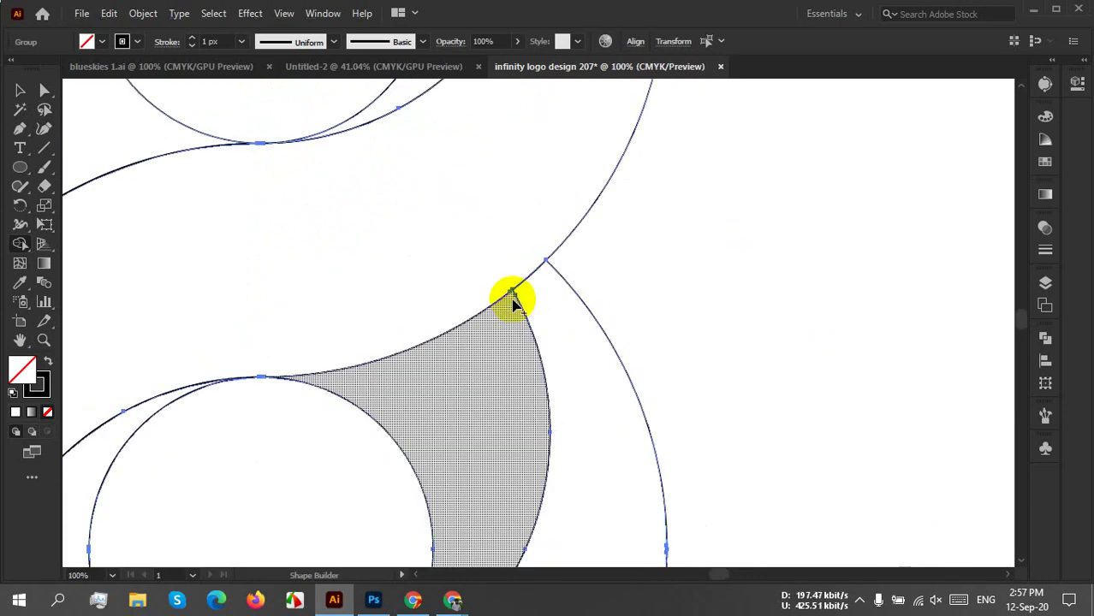
pyautogui.scroll(-4, 511, 300)
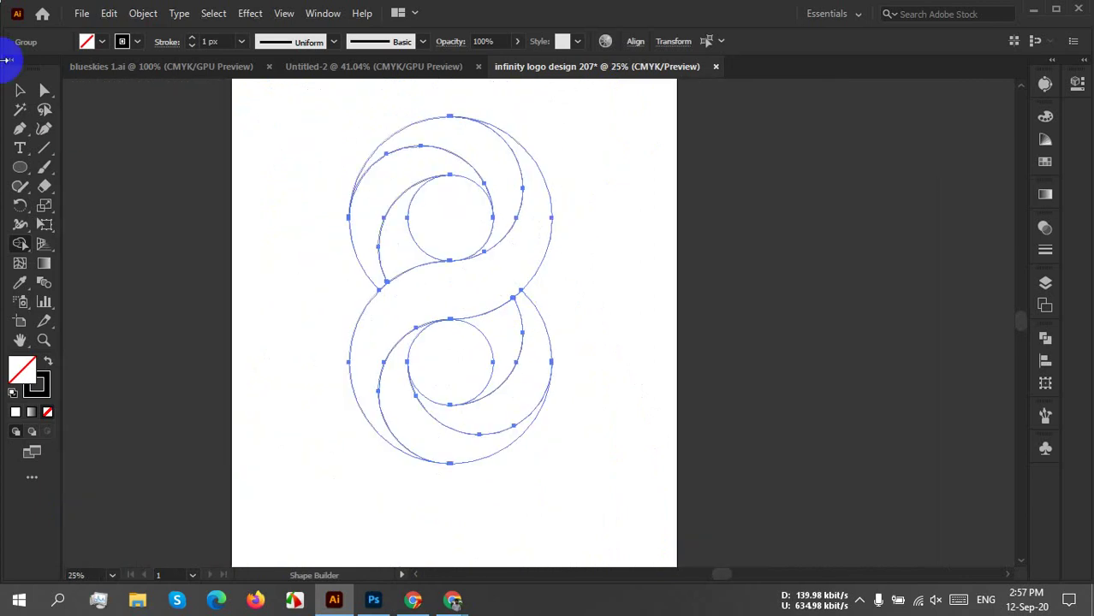
# Swap the fill and stroke of the whole figure to give it a solid black fill and no stroke.
pyautogui.click(20, 90)
pyautogui.click(600, 229)
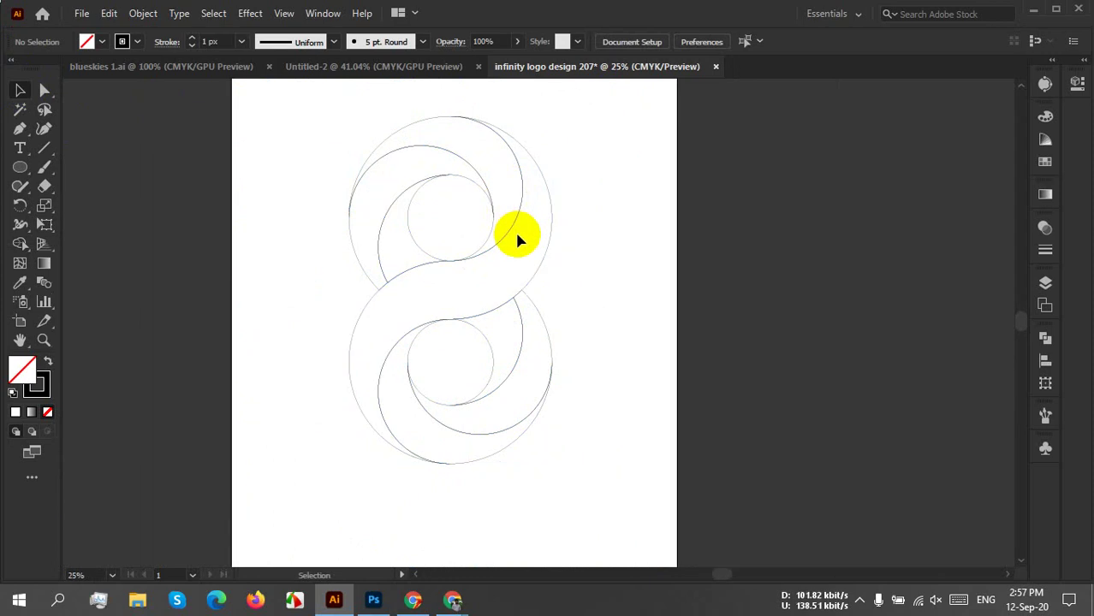
pyautogui.moveTo(323, 112); pyautogui.dragTo(594, 497)
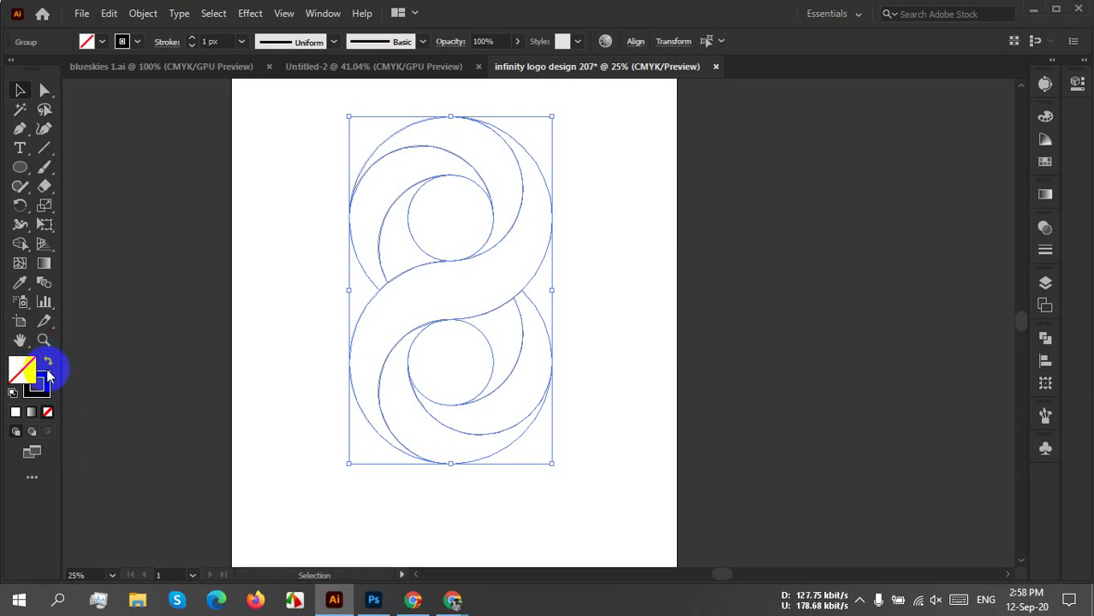
pyautogui.click(49, 365)
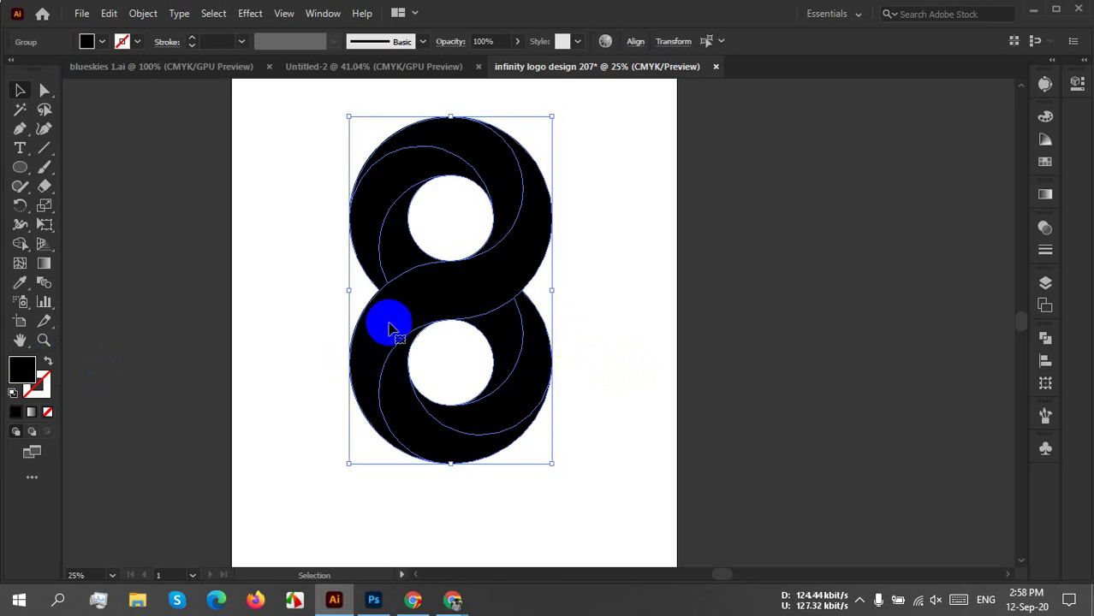
pyautogui.click(591, 201)
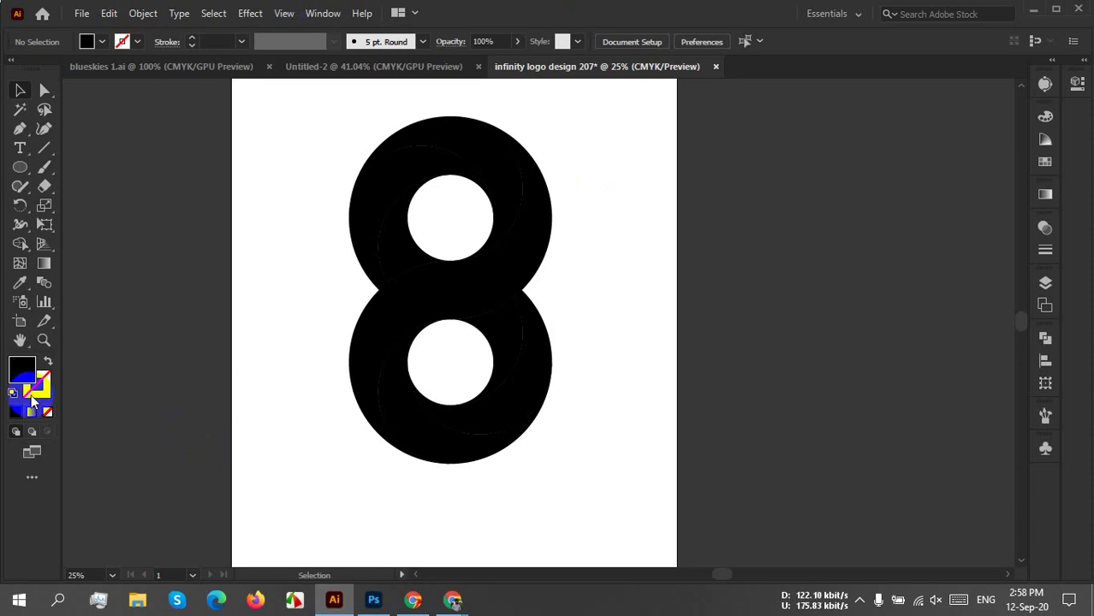
# Ungroup the whole black figure.
pyautogui.moveTo(267, 122); pyautogui.dragTo(608, 514)
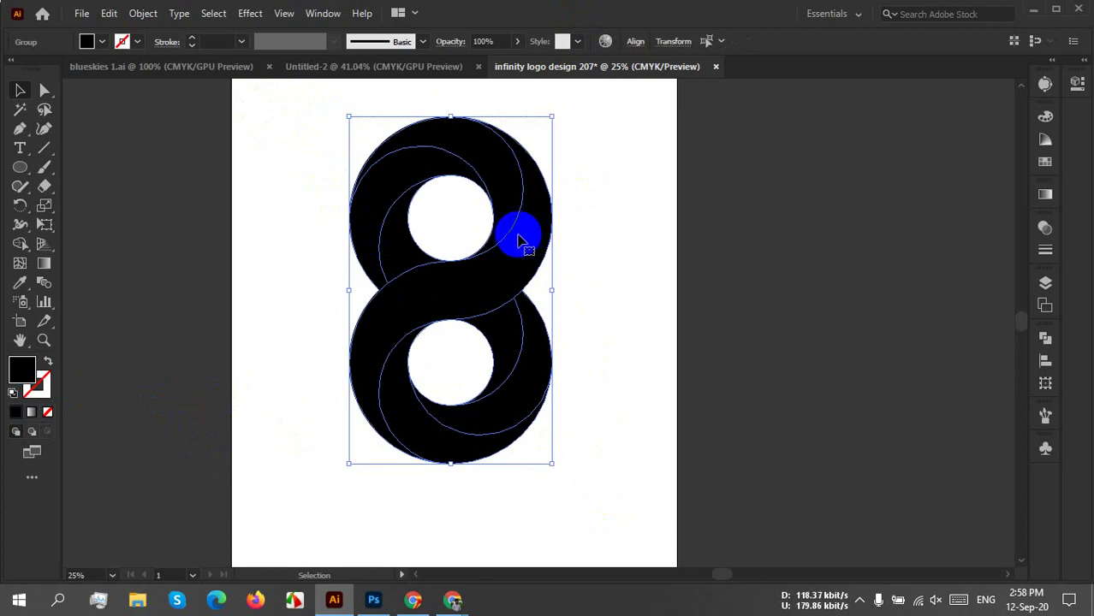
pyautogui.rightClick(462, 216)
pyautogui.click(525, 356)
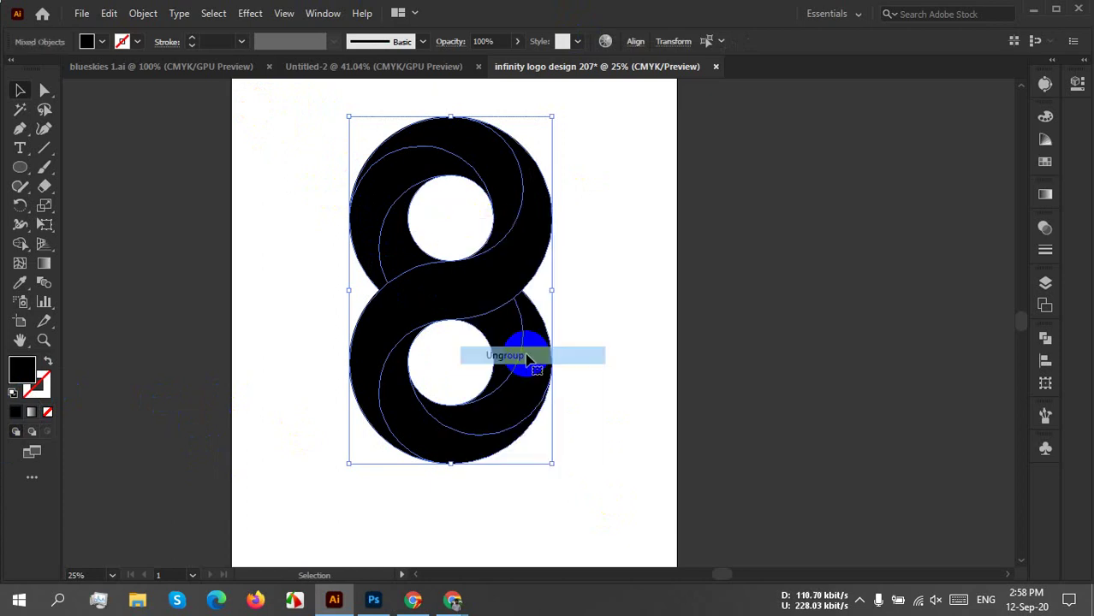
pyautogui.click(630, 274)
pyautogui.click(392, 214)
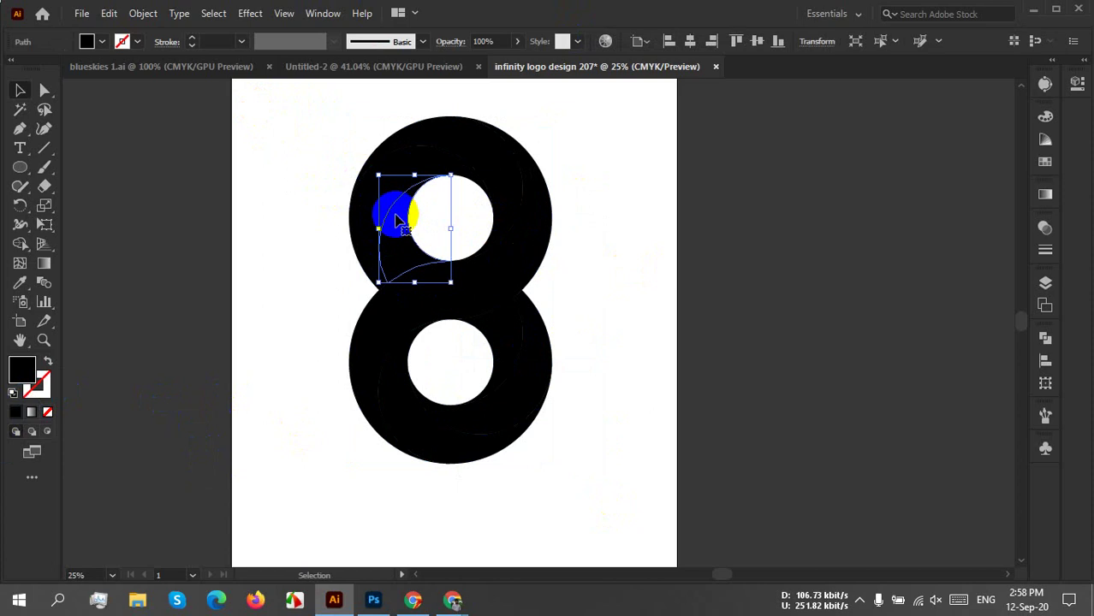
# Ungroup the nested group that holds the S-shaped band and the upper loop's crescent.
pyautogui.click(512, 144)
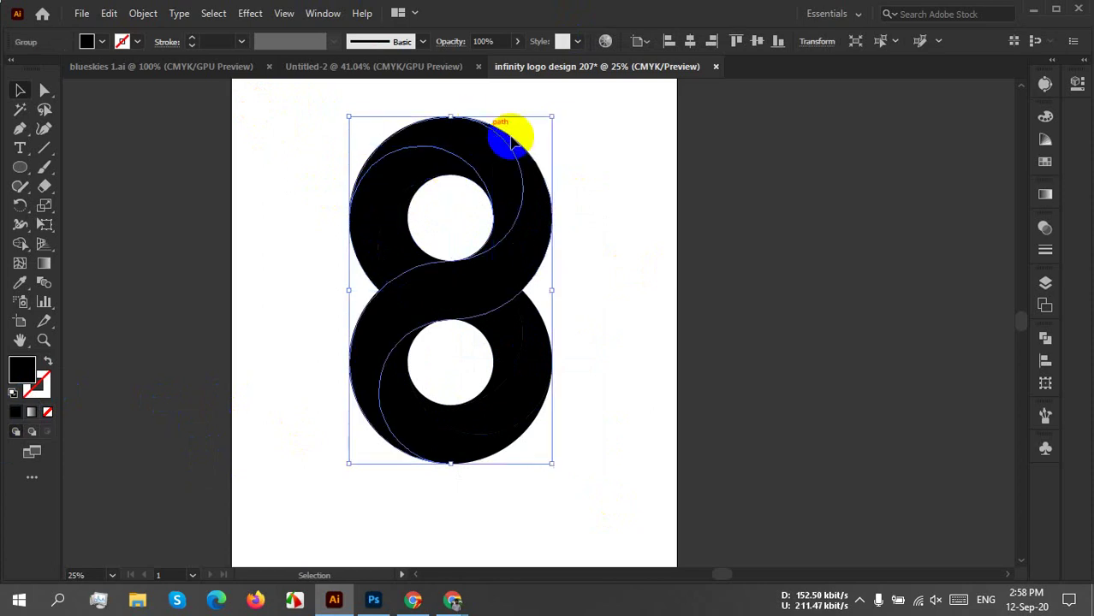
pyautogui.rightClick(525, 215)
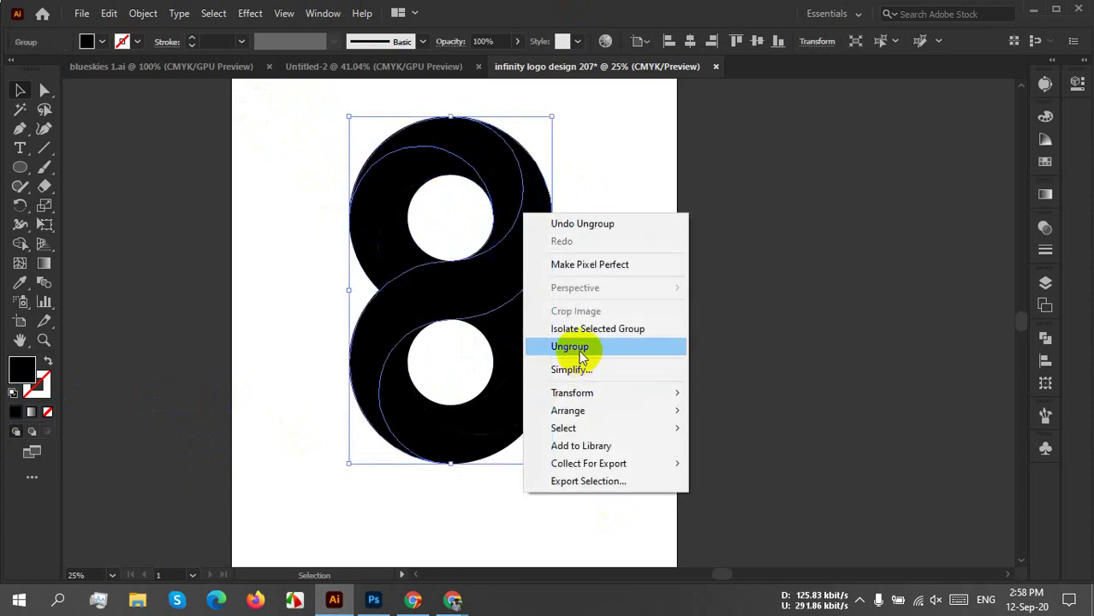
pyautogui.click(579, 346)
pyautogui.click(611, 324)
# Ungroup the lower loop's nested group, and check that the individual pieces of the figure can be selected separately.
pyautogui.click(513, 353)
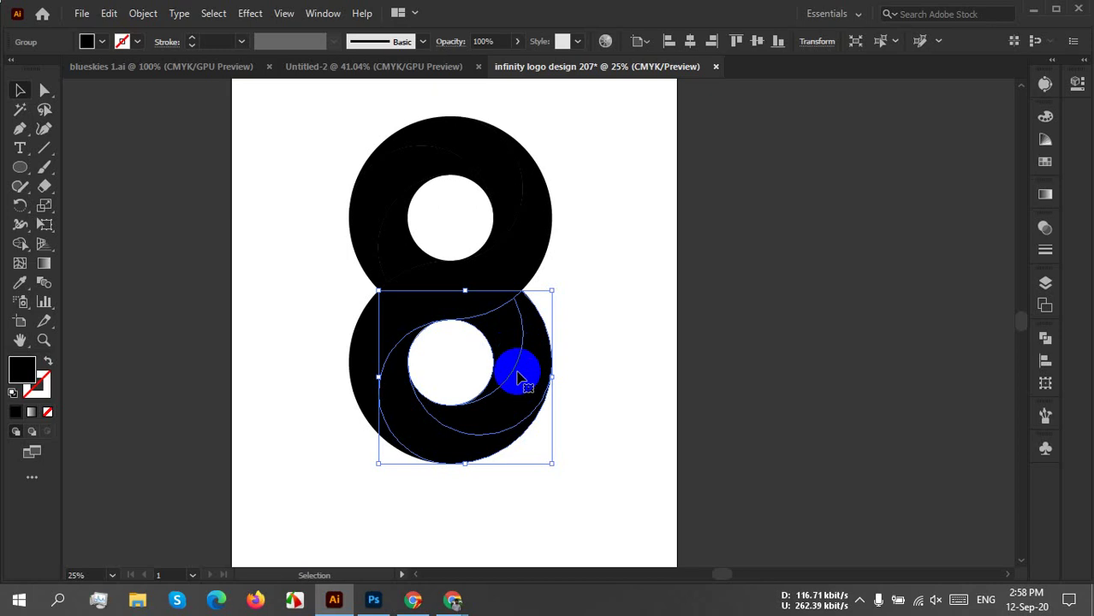
pyautogui.rightClick(517, 378)
pyautogui.click(579, 226)
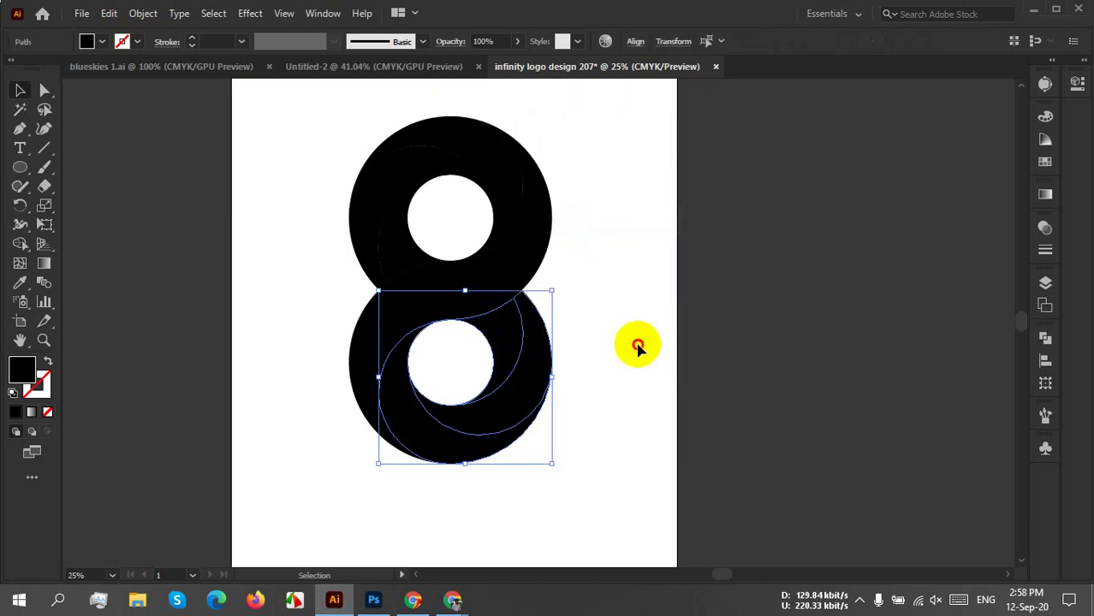
pyautogui.click(638, 344)
pyautogui.click(533, 350)
pyautogui.moveTo(516, 335); pyautogui.dragTo(419, 458)
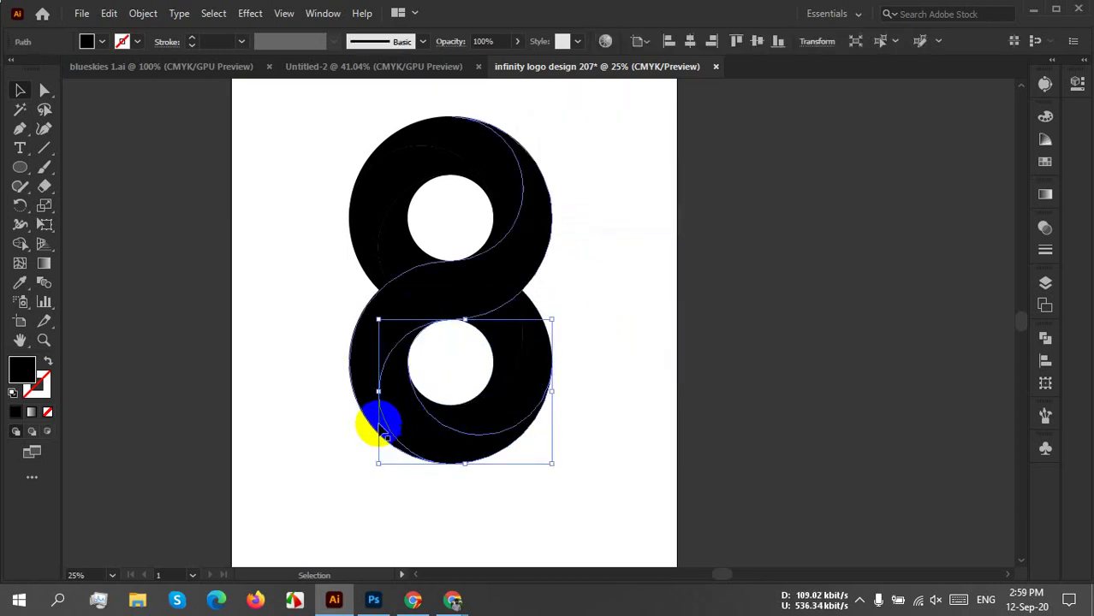
pyautogui.click(381, 310)
pyautogui.moveTo(392, 267); pyautogui.dragTo(533, 215)
pyautogui.click(552, 232)
pyautogui.click(658, 257)
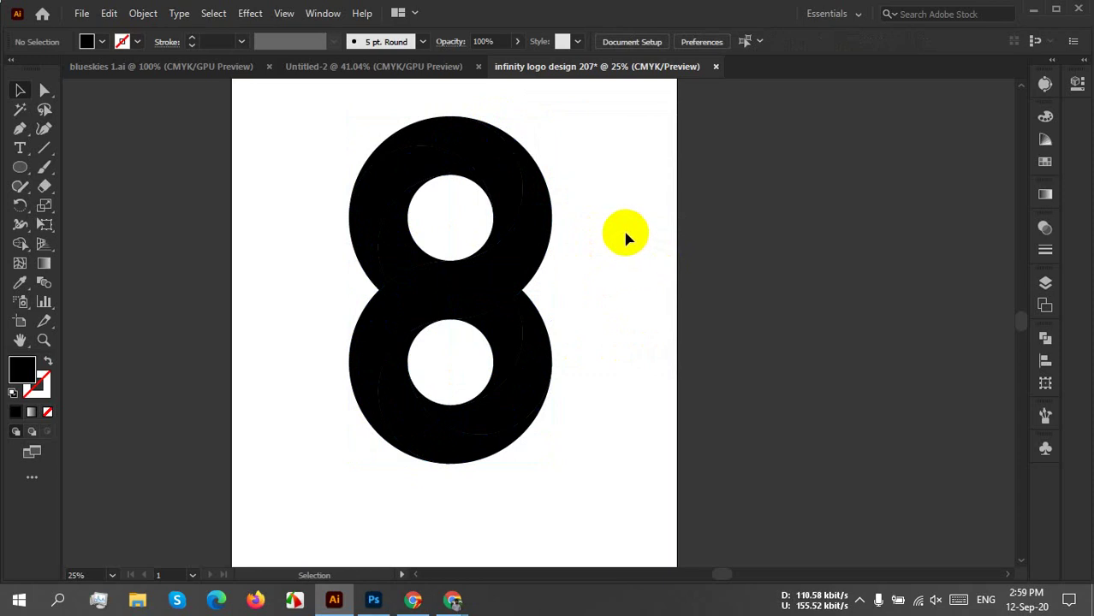
# Show the Swatches panel beside the artwork.
pyautogui.press('space')
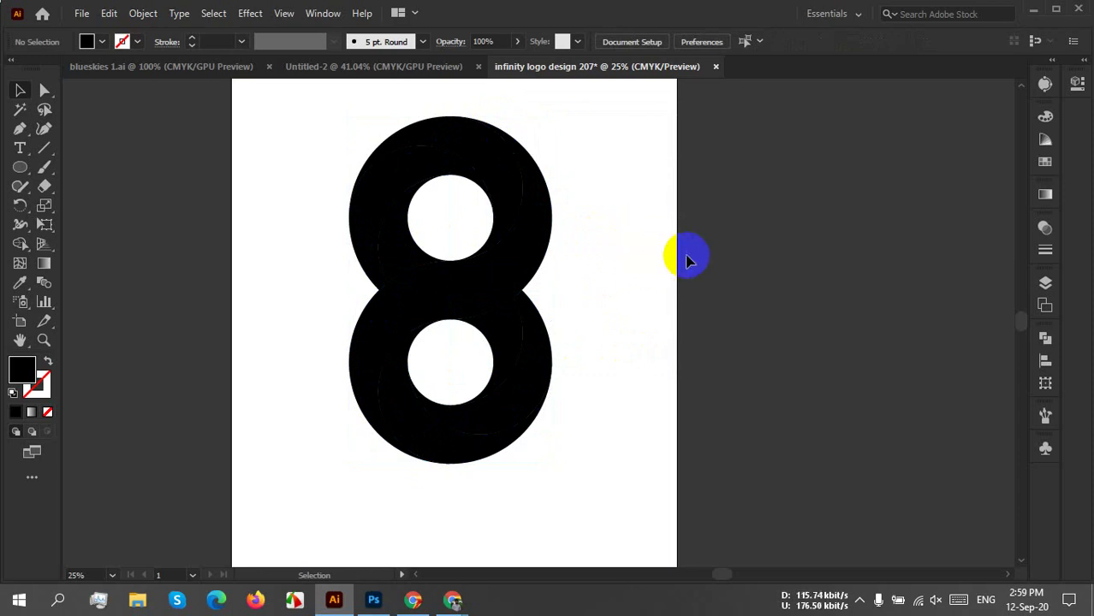
pyautogui.moveTo(688, 256)
pyautogui.mouseDown()
pyautogui.moveTo(639, 263)
pyautogui.moveTo(671, 267)
pyautogui.mouseUp()
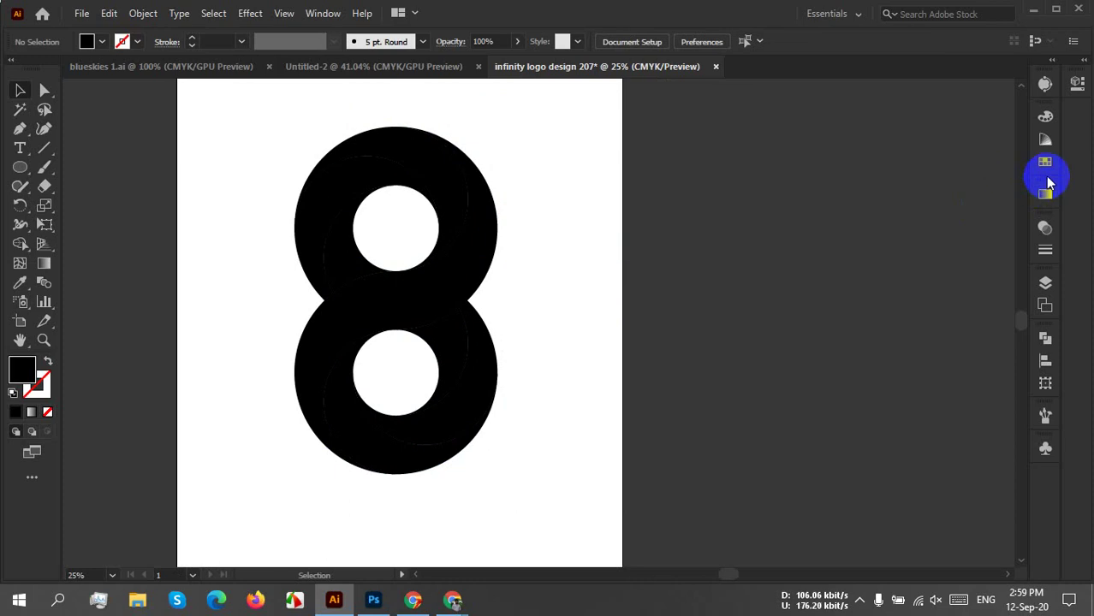
pyautogui.click(321, 14)
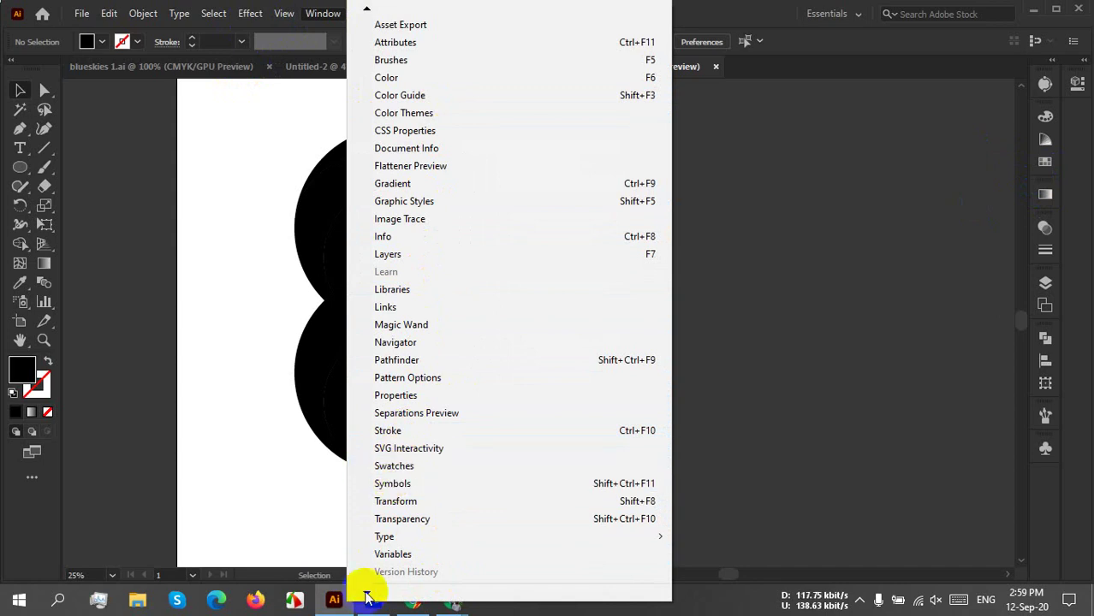
pyautogui.moveTo(366, 598)
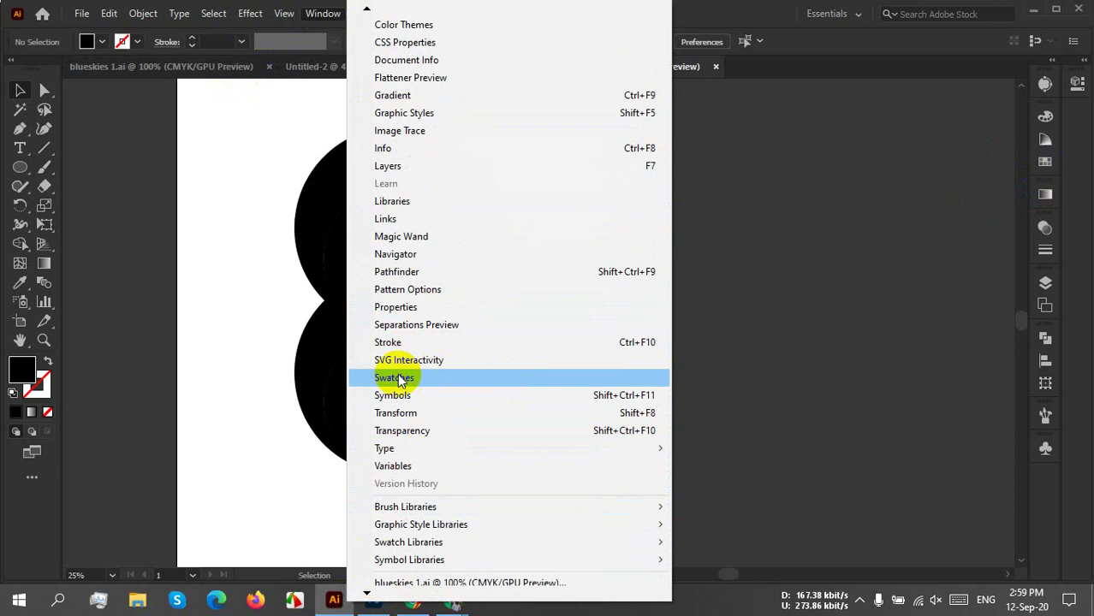
pyautogui.click(398, 376)
pyautogui.click(812, 368)
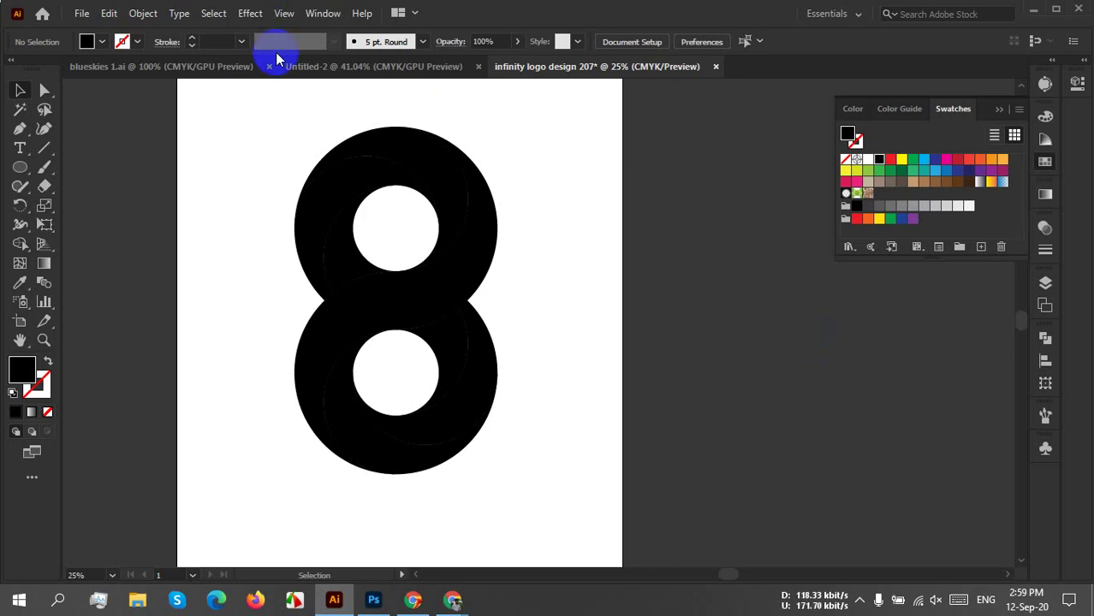
# Turn the CMYK Cyan swatch into a global color.
pyautogui.click(925, 161)
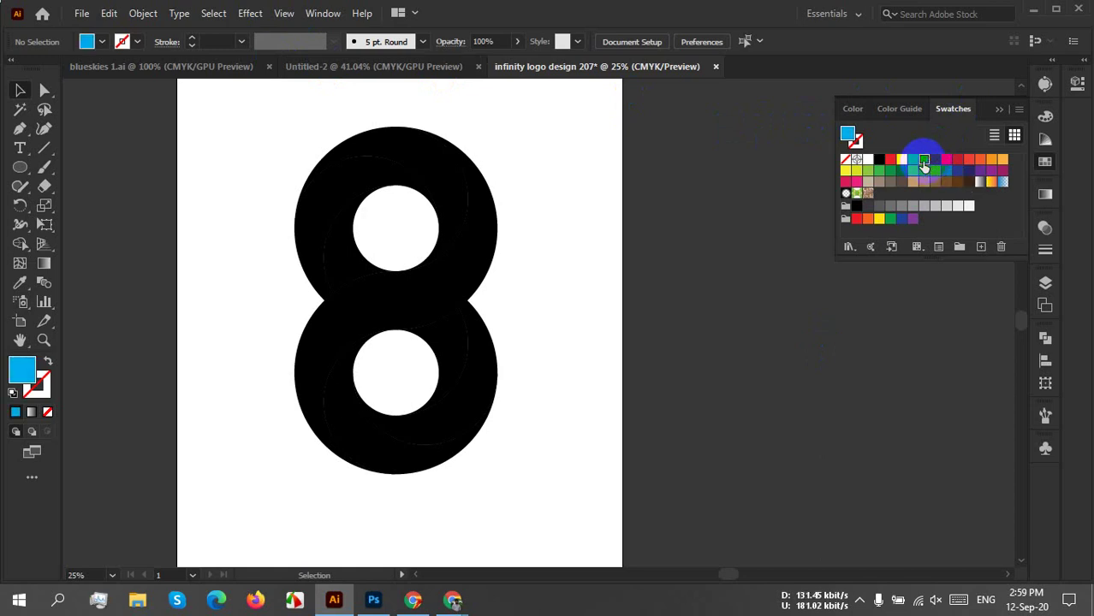
pyautogui.doubleClick(923, 162)
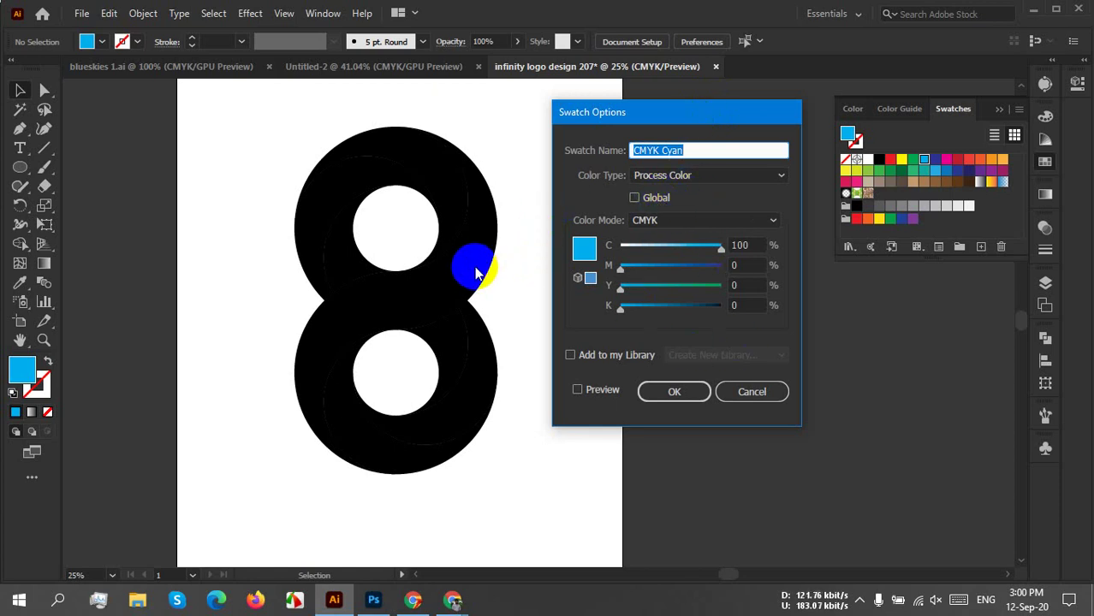
pyautogui.click(581, 178)
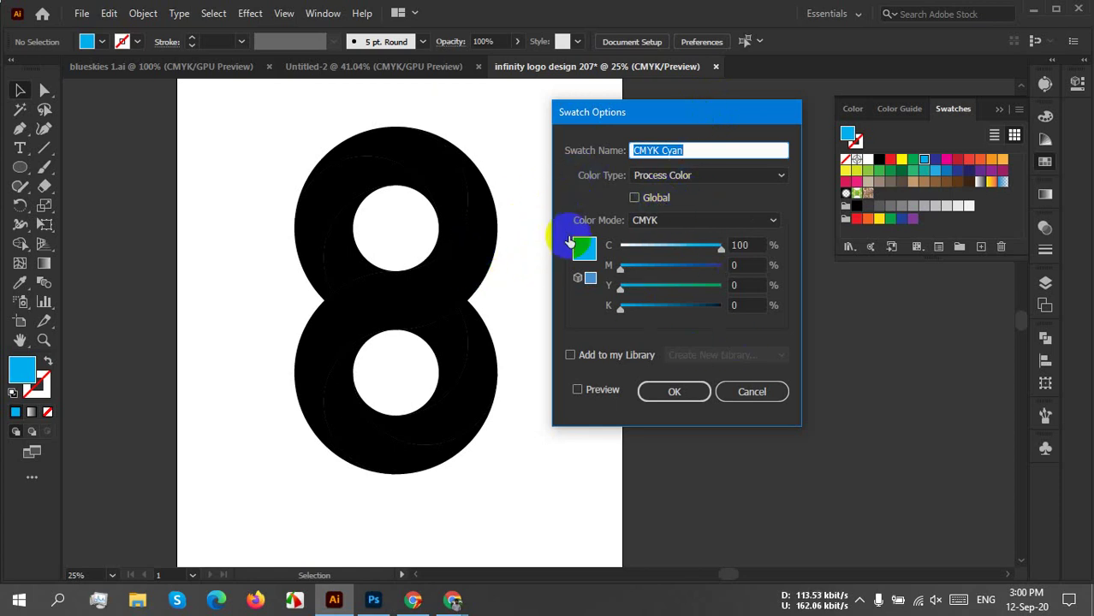
pyautogui.click(622, 210)
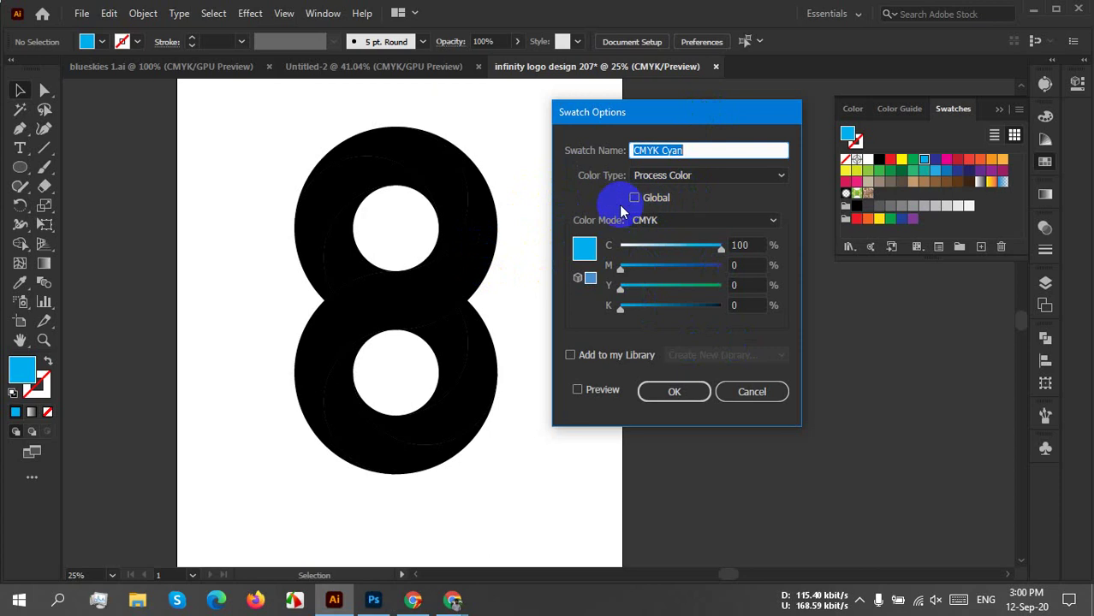
pyautogui.click(634, 198)
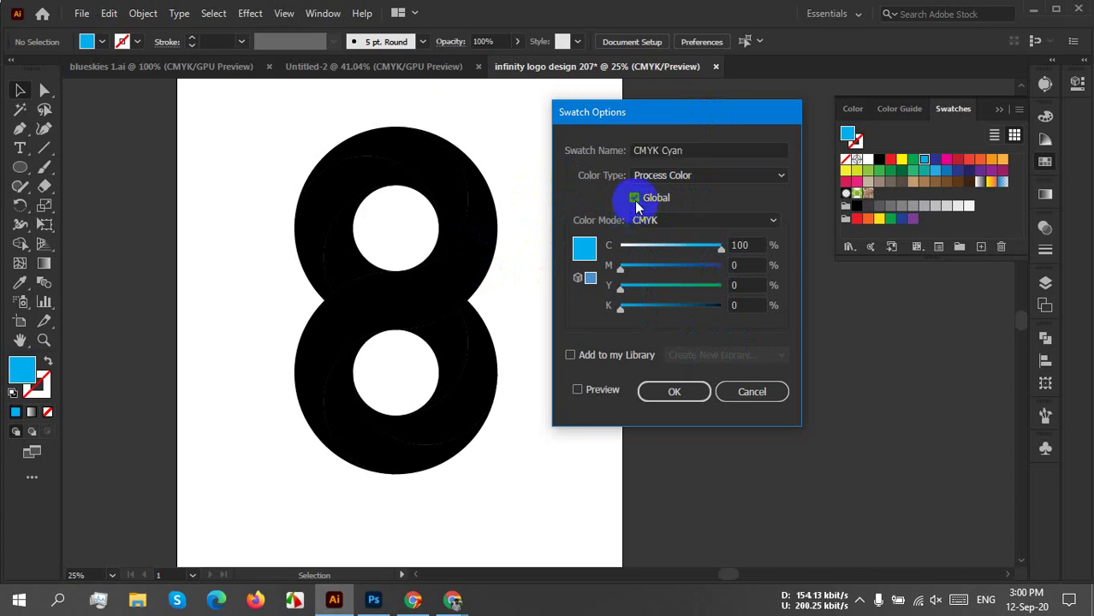
pyautogui.click(674, 392)
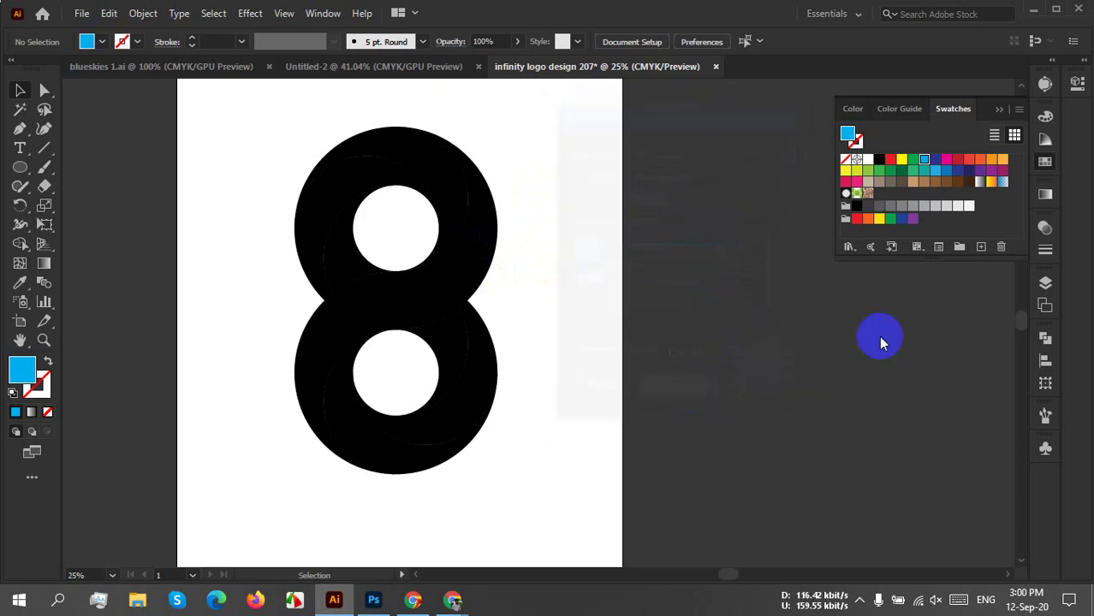
pyautogui.moveTo(929, 165); pyautogui.dragTo(891, 195)
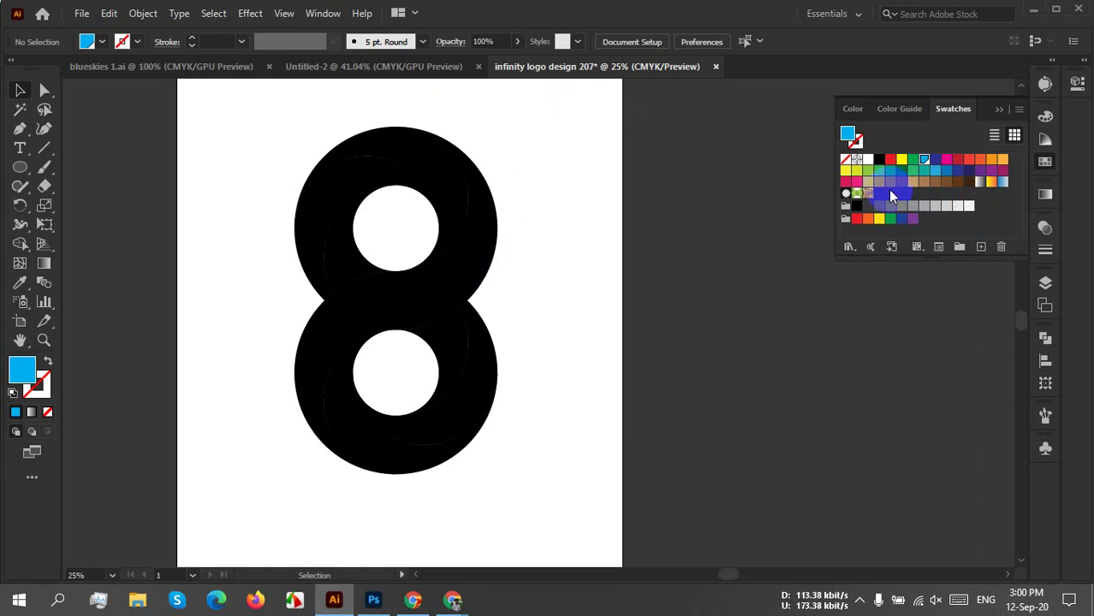
pyautogui.moveTo(888, 187); pyautogui.dragTo(925, 157)
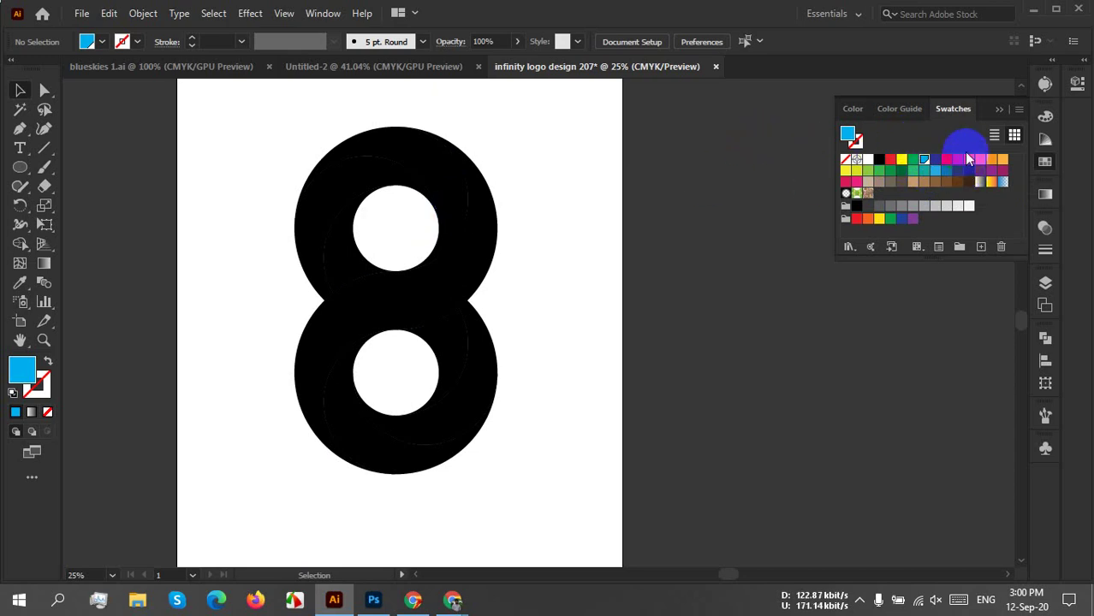
# Turn the CMYK Blue swatch into a global color.
pyautogui.click(936, 159)
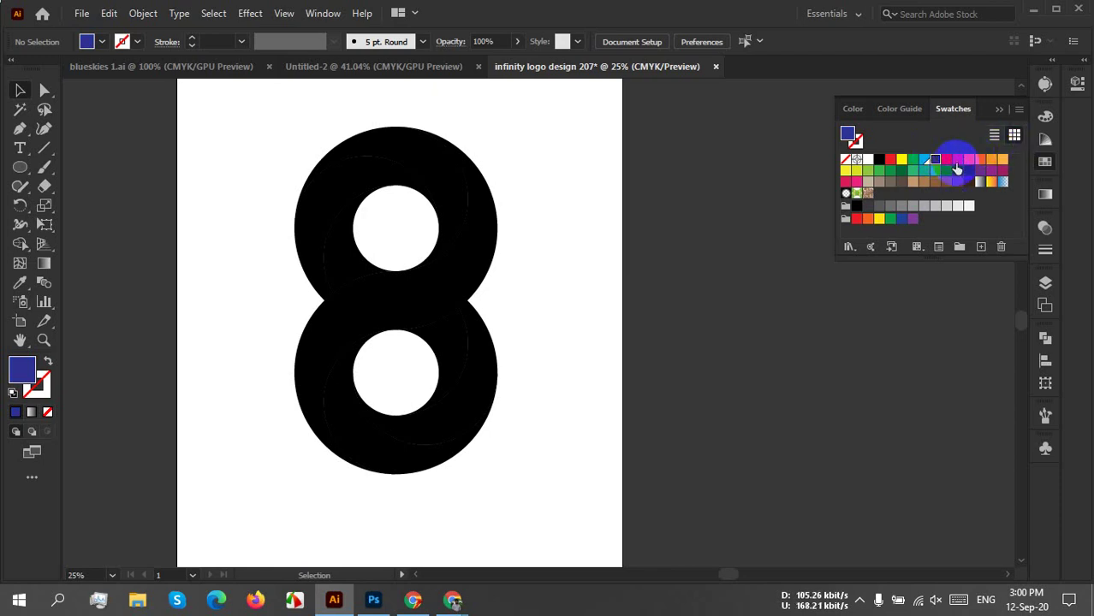
pyautogui.click(1020, 111)
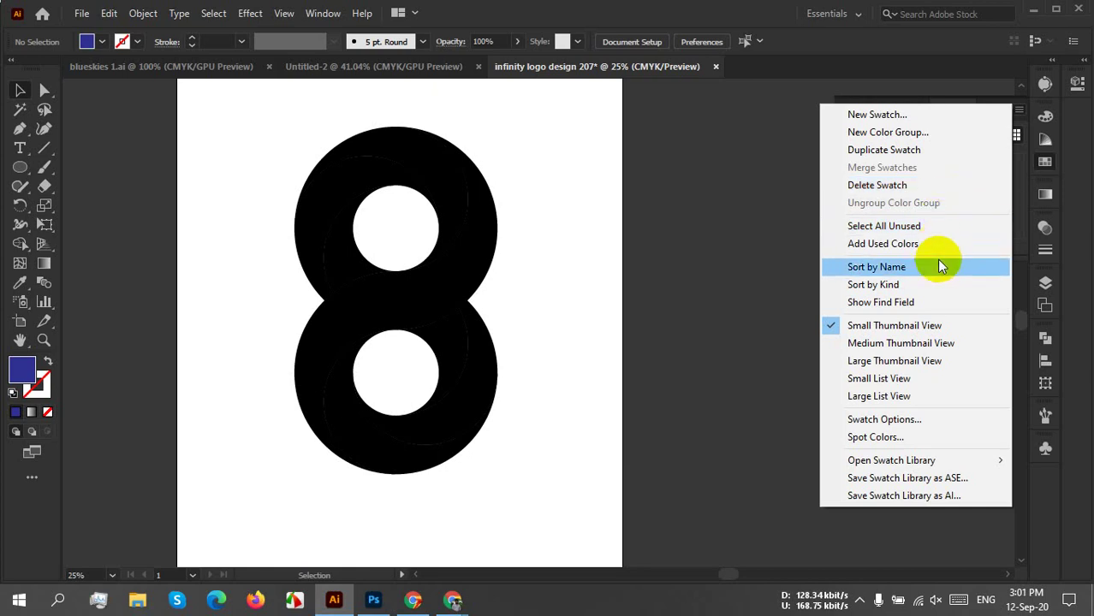
pyautogui.click(897, 419)
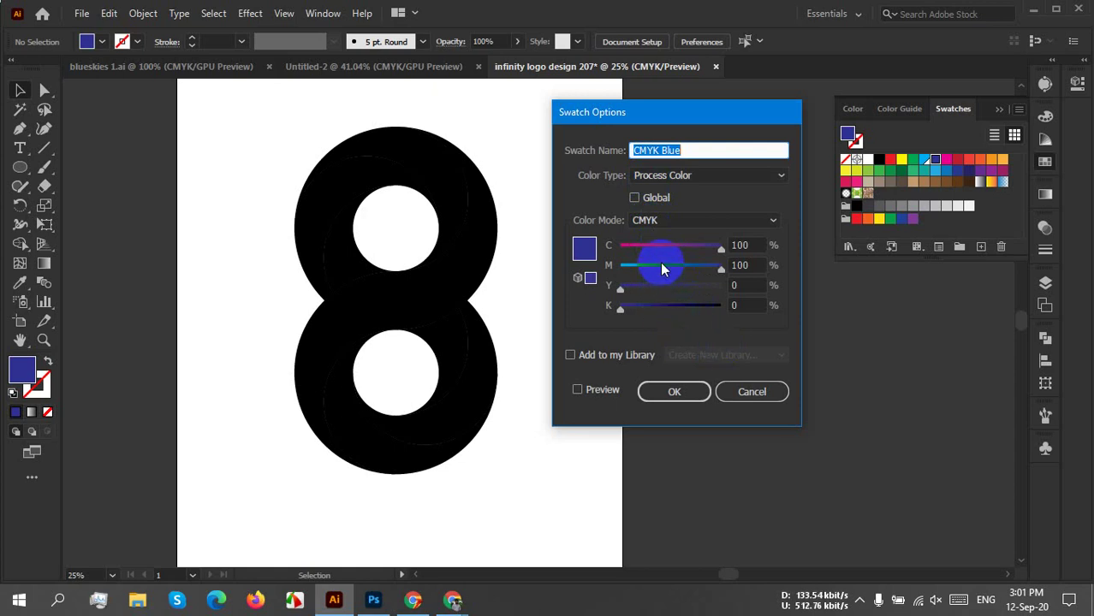
pyautogui.click(635, 197)
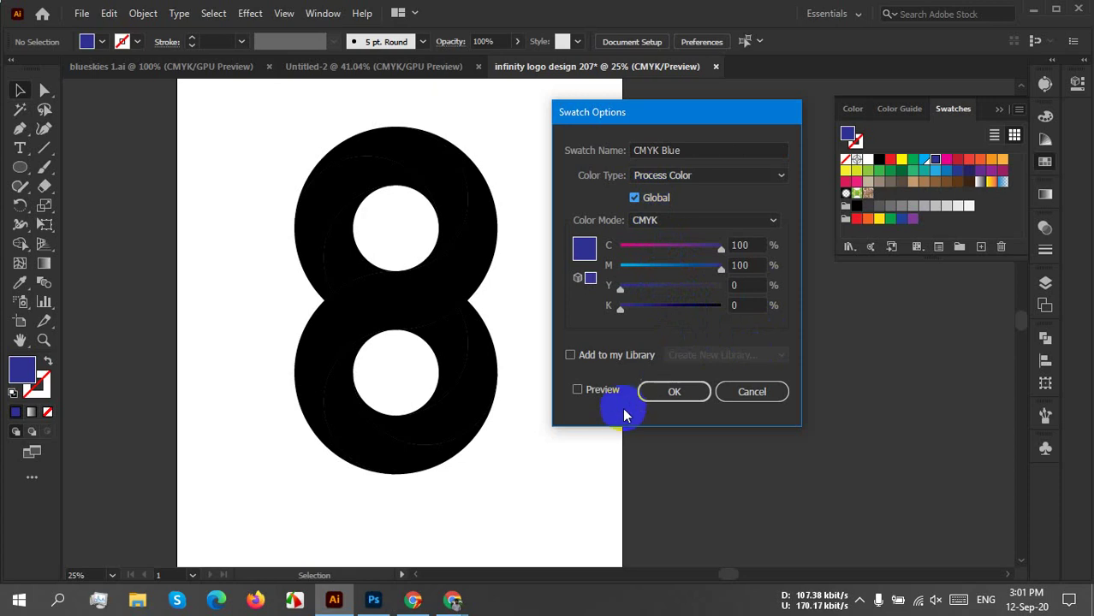
pyautogui.click(664, 402)
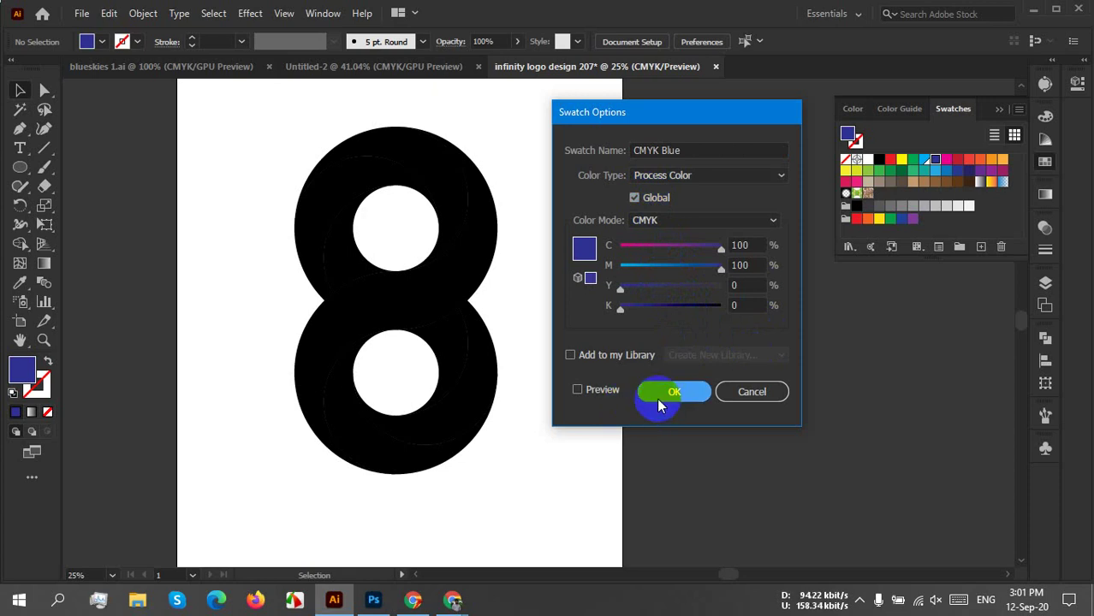
pyautogui.click(660, 399)
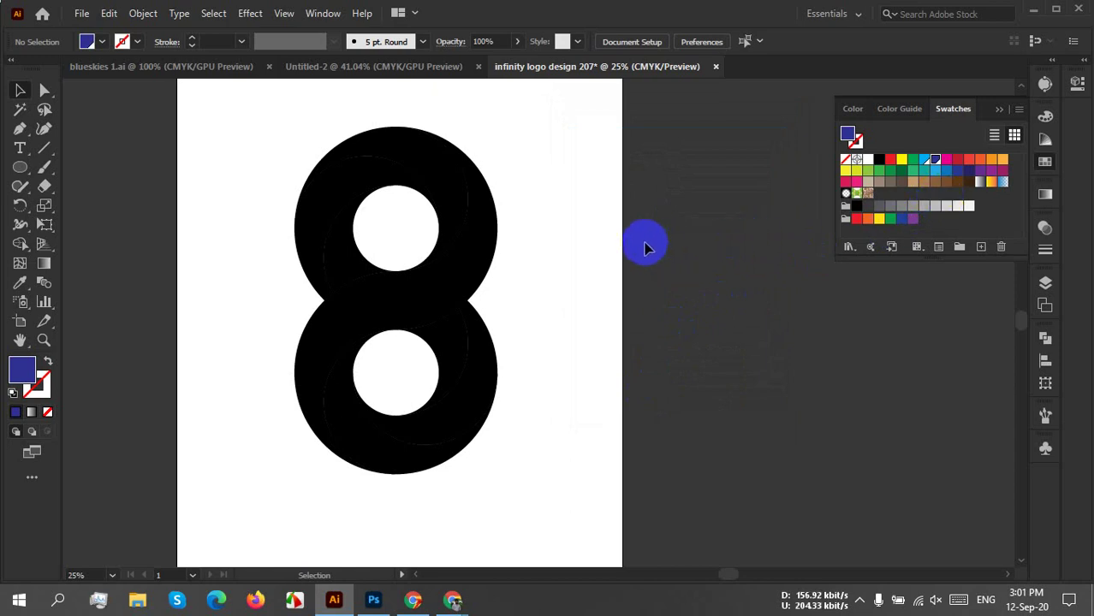
# Fill the inner crescent beside the upper loop's hole with the default white-to-black linear gradient.
pyautogui.click(599, 166)
pyautogui.click(341, 246)
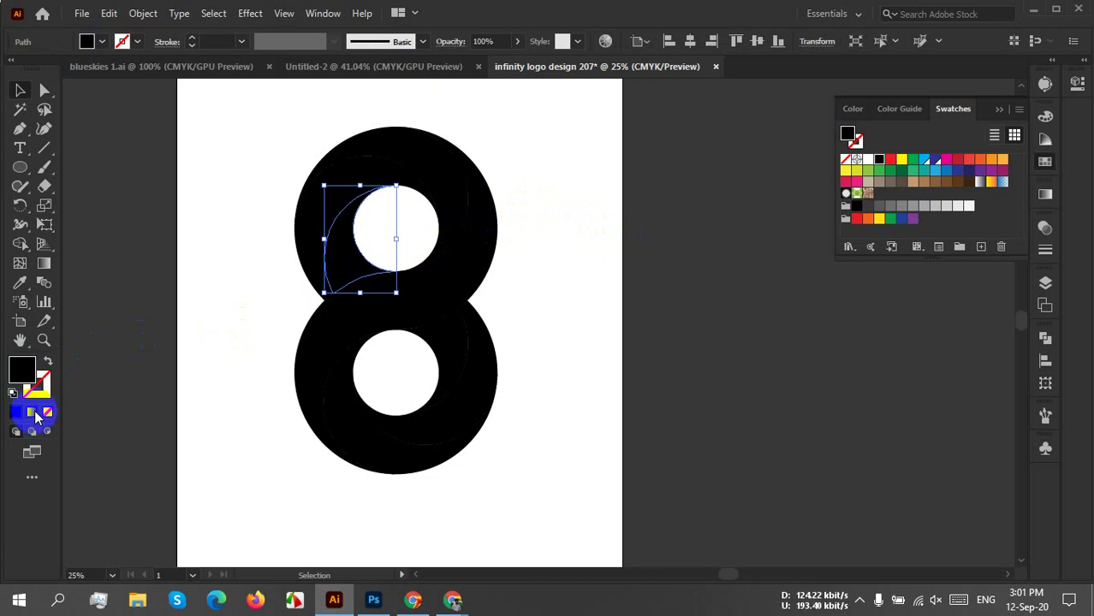
pyautogui.click(323, 14)
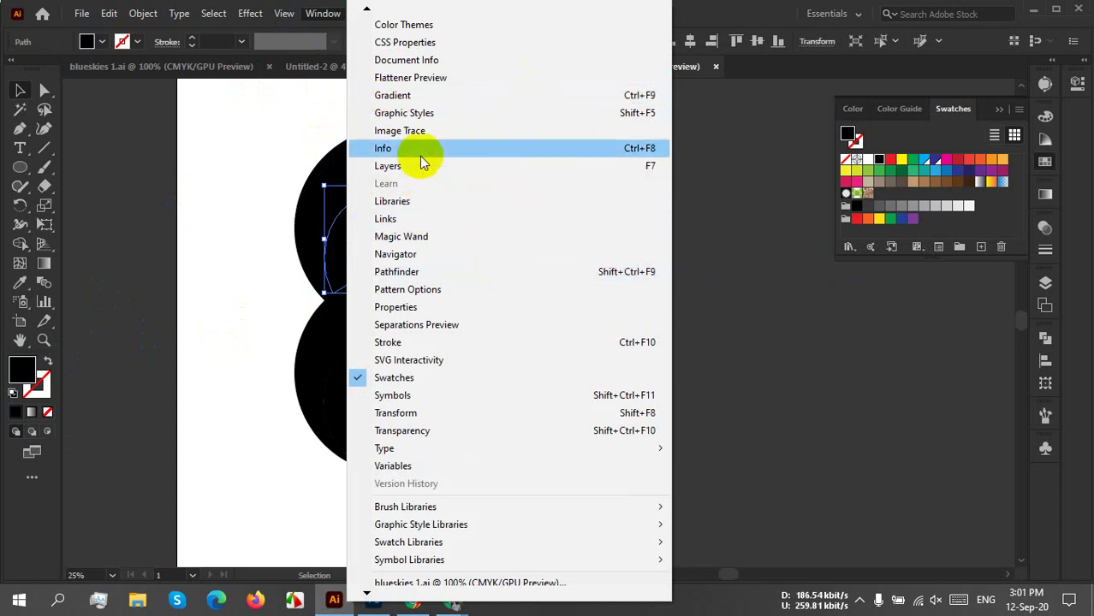
pyautogui.click(404, 98)
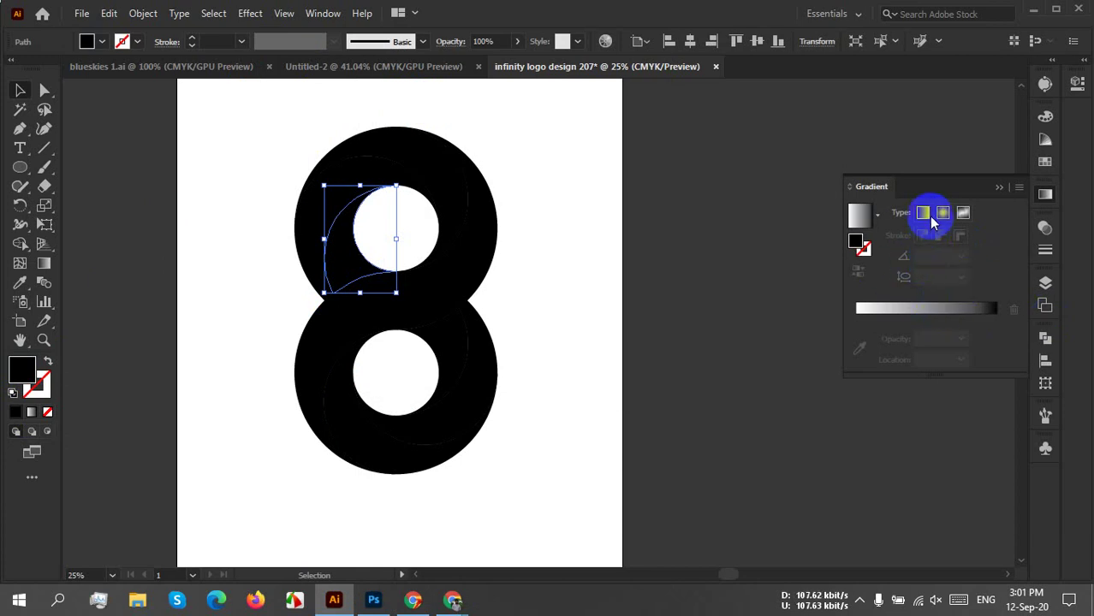
pyautogui.click(917, 309)
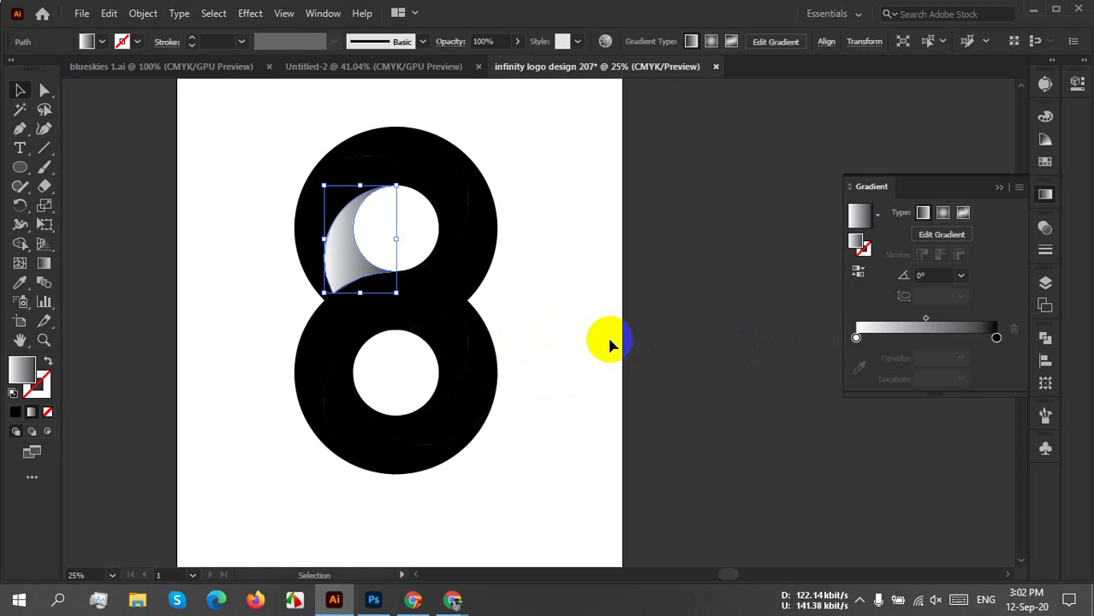
# Recolor the crescent's gradient to run from the global CMYK Cyan swatch to the global CMYK Blue swatch.
pyautogui.click(856, 338)
pyautogui.doubleClick(856, 338)
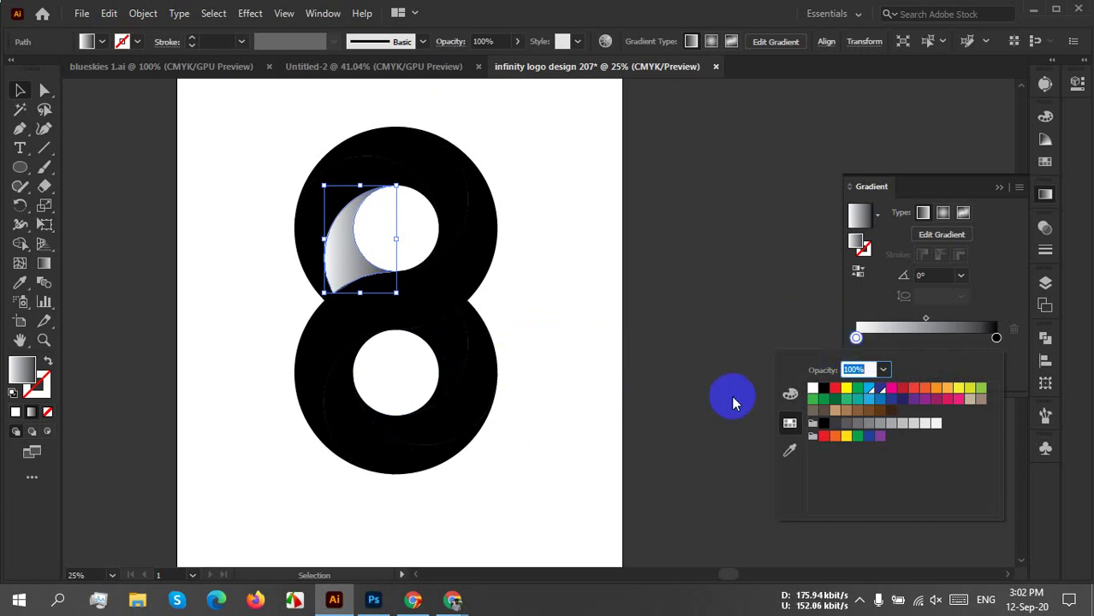
pyautogui.click(868, 389)
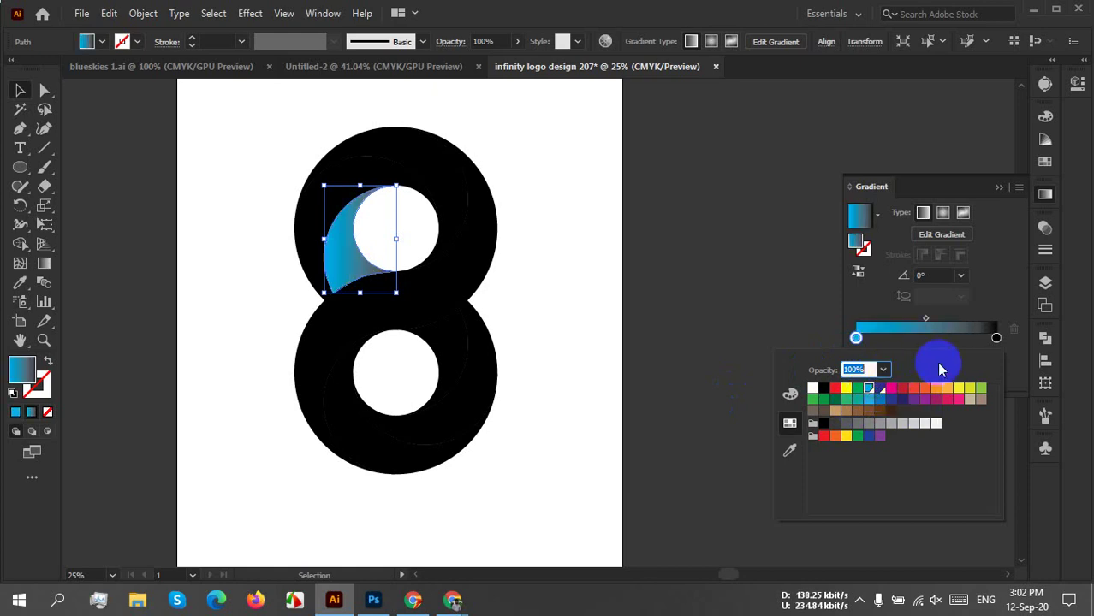
pyautogui.doubleClick(996, 338)
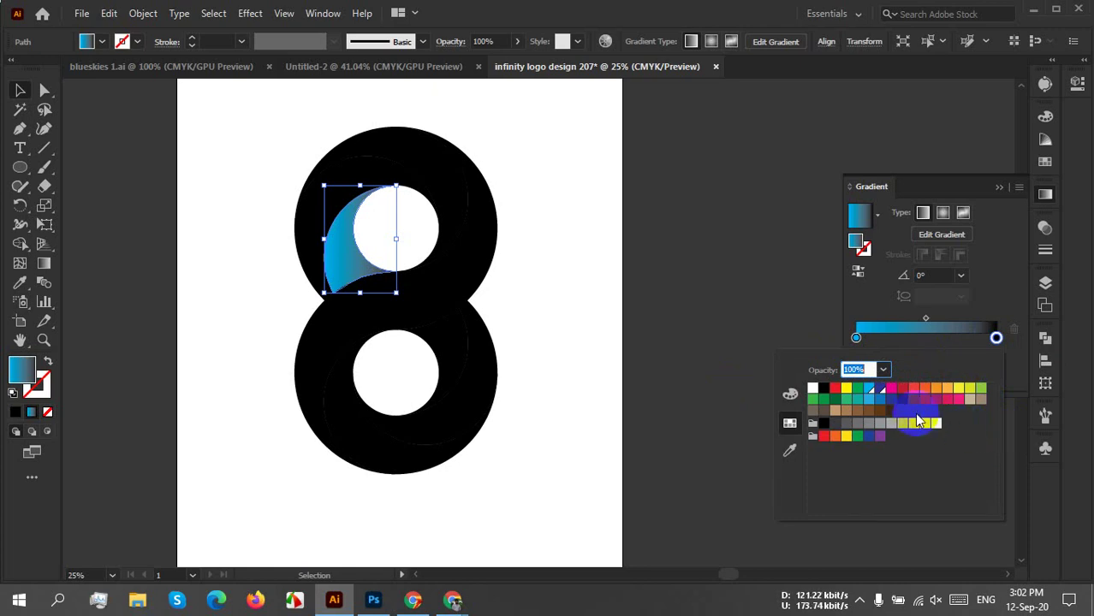
pyautogui.click(879, 389)
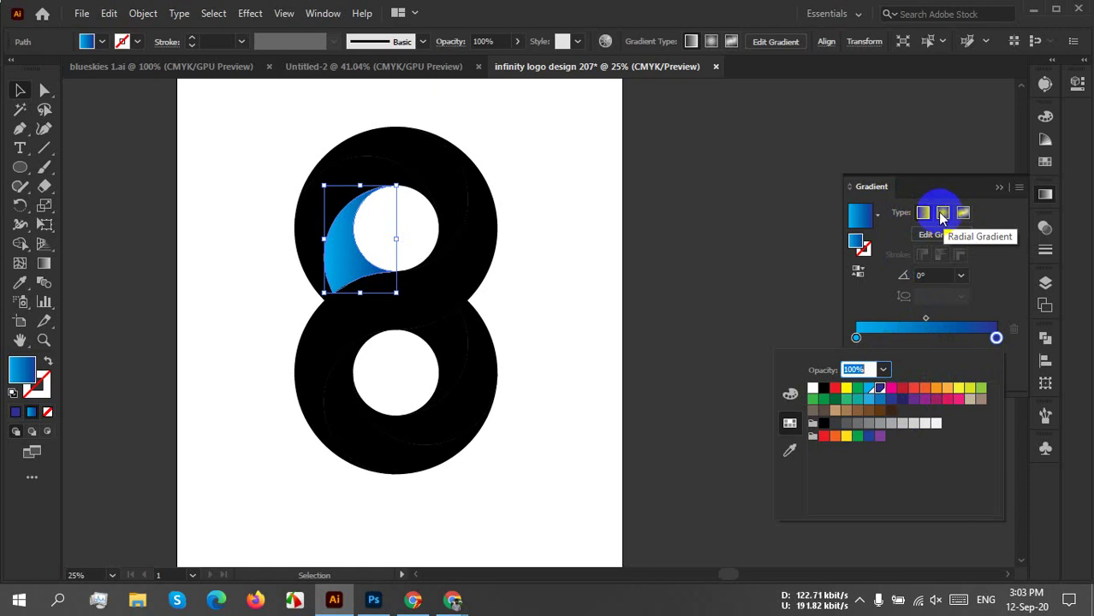
pyautogui.click(855, 241)
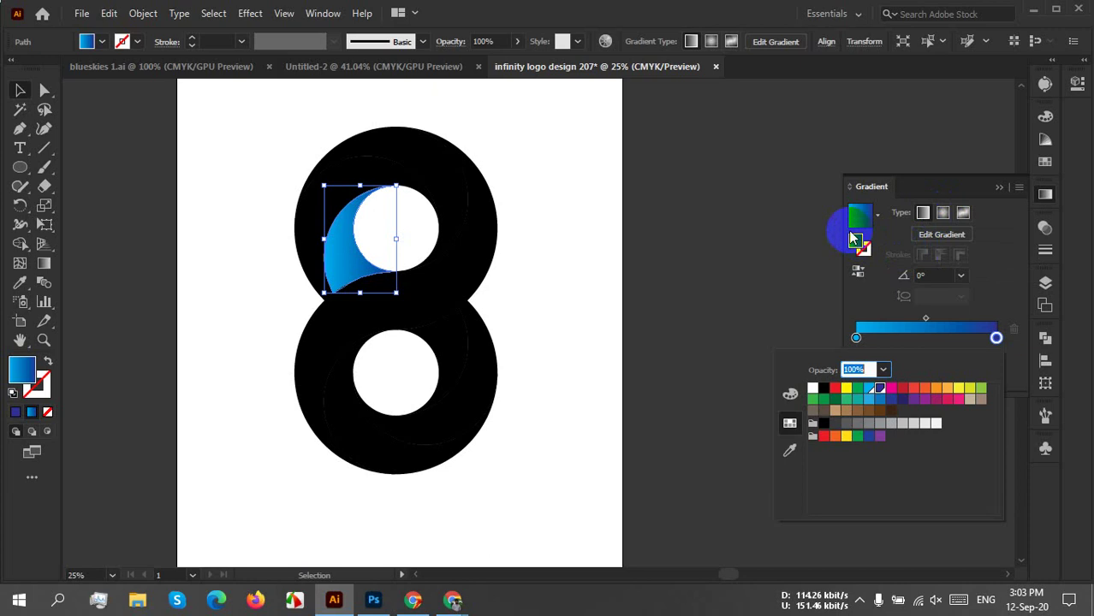
pyautogui.click(420, 280)
pyautogui.moveTo(420, 281)
pyautogui.mouseDown()
pyautogui.moveTo(427, 252)
pyautogui.moveTo(471, 260)
pyautogui.moveTo(445, 248)
pyautogui.mouseUp()
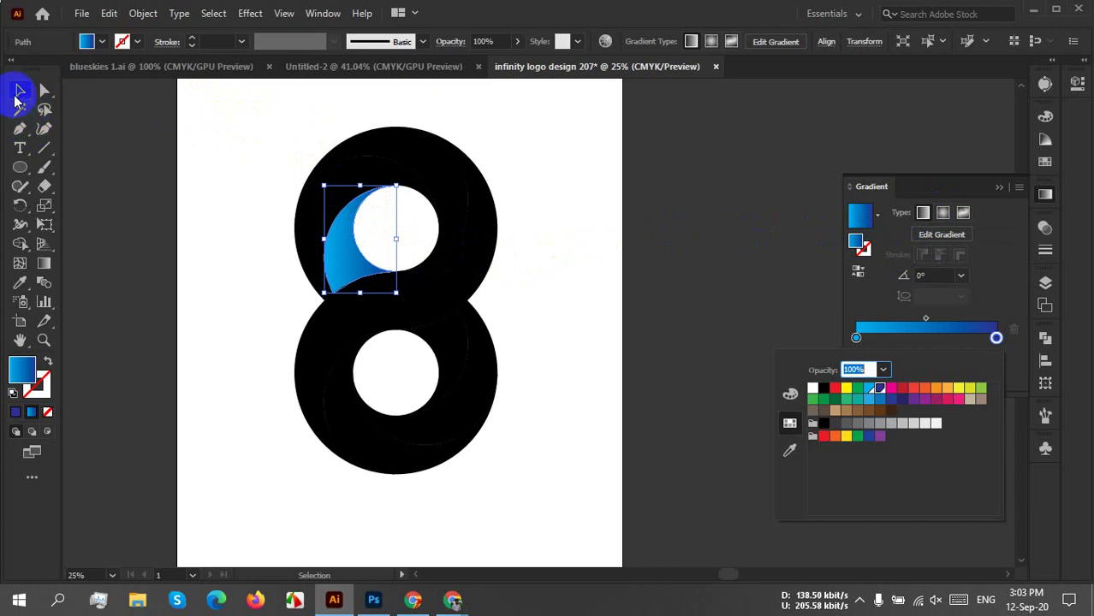
# Copy the upper crescent's cyan-to-blue gradient onto all pieces of the figure with the Eyedropper, then deselect them.
pyautogui.click(23, 91)
pyautogui.moveTo(229, 101); pyautogui.dragTo(624, 437)
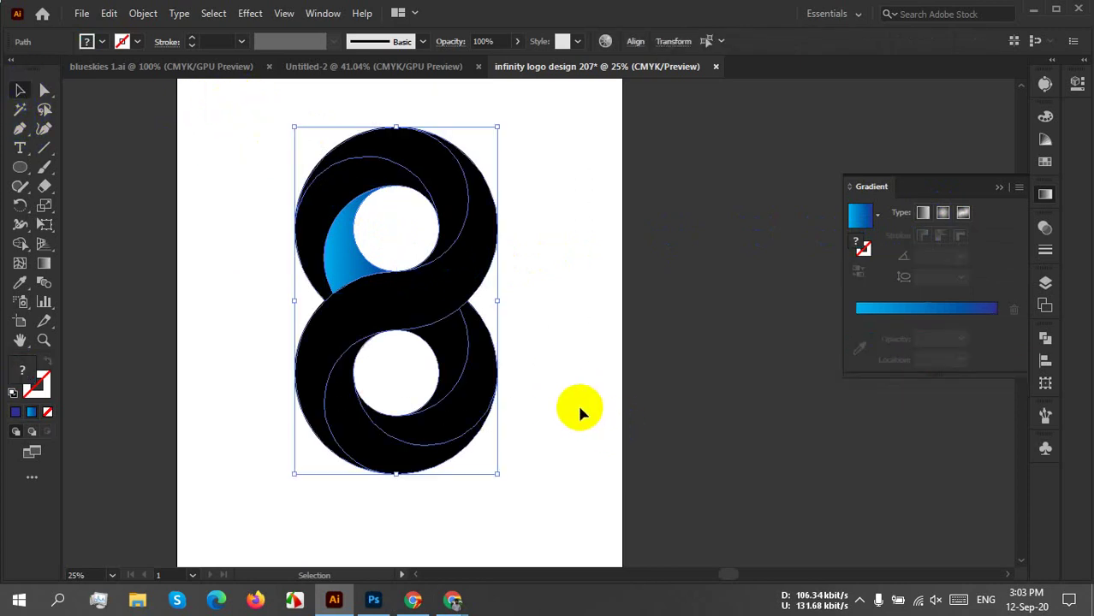
pyautogui.click(493, 392)
pyautogui.click(19, 285)
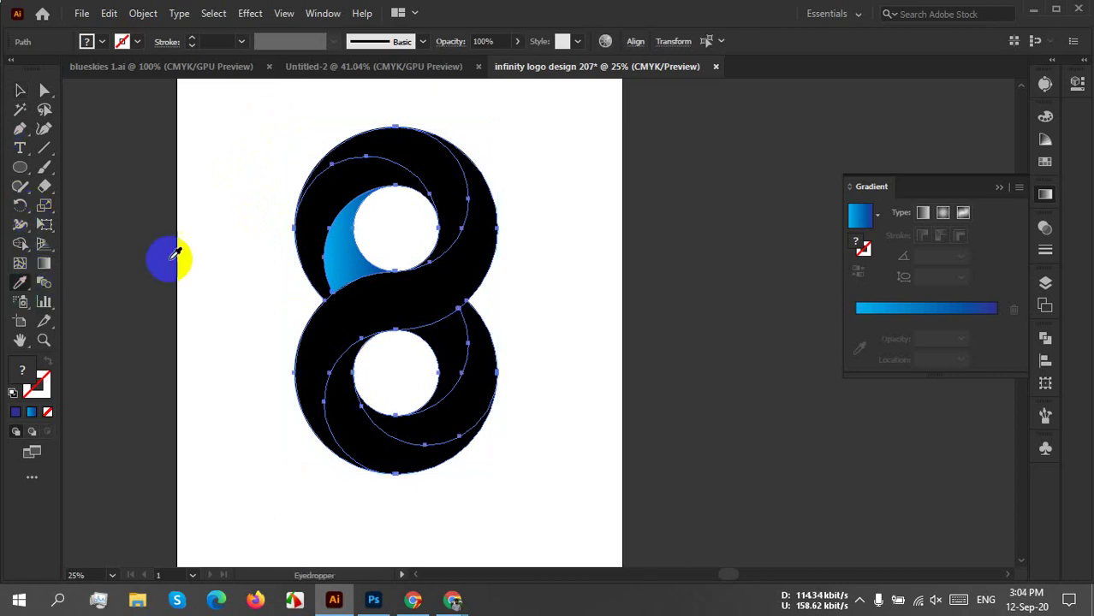
pyautogui.click(357, 258)
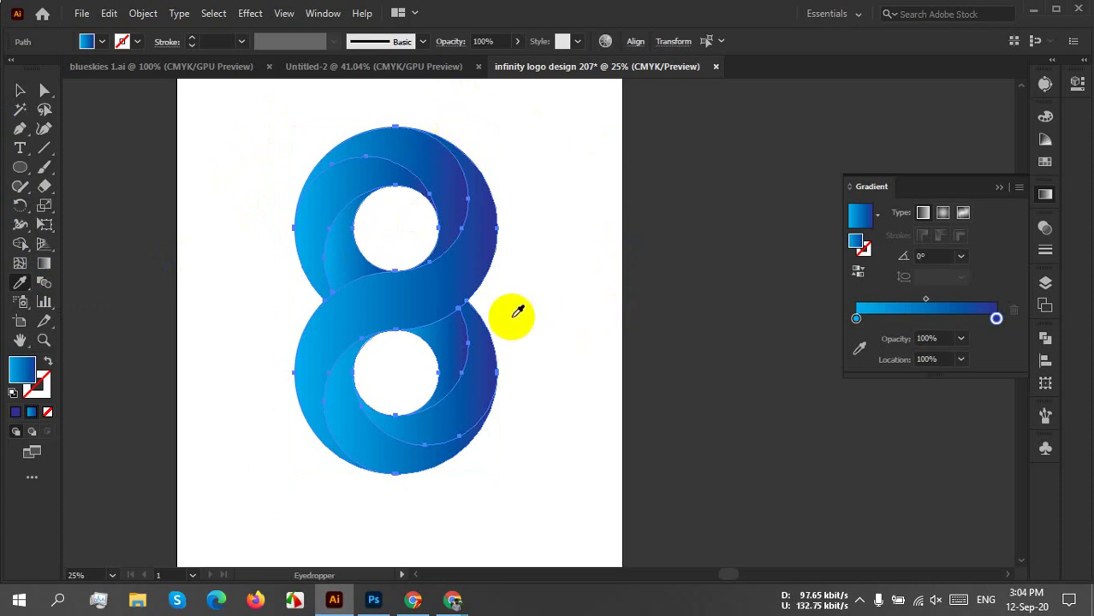
pyautogui.moveTo(462, 305); pyautogui.dragTo(427, 341)
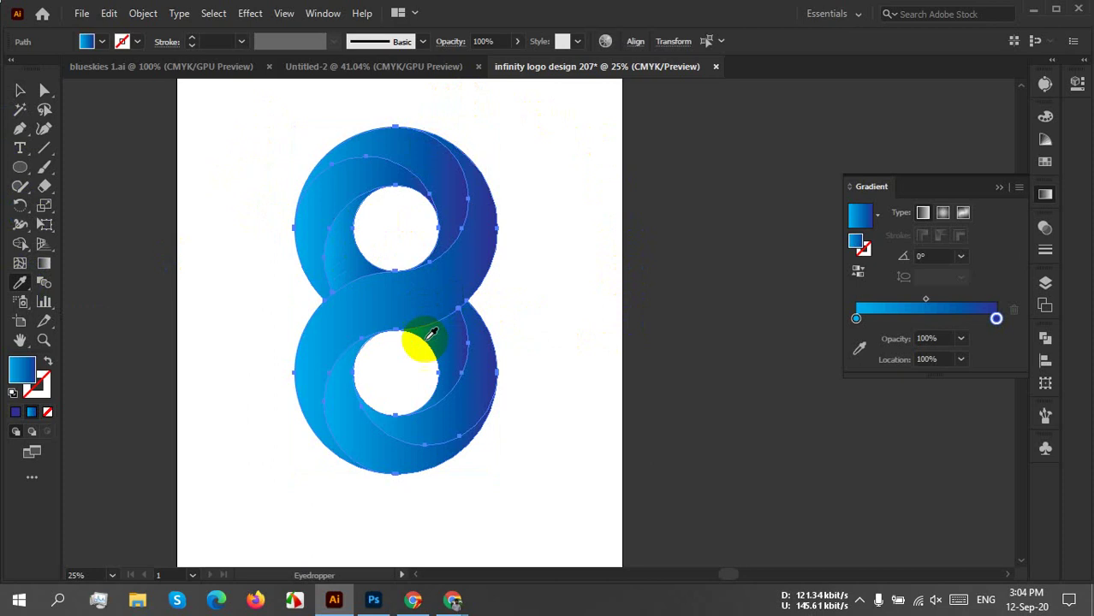
pyautogui.click(21, 90)
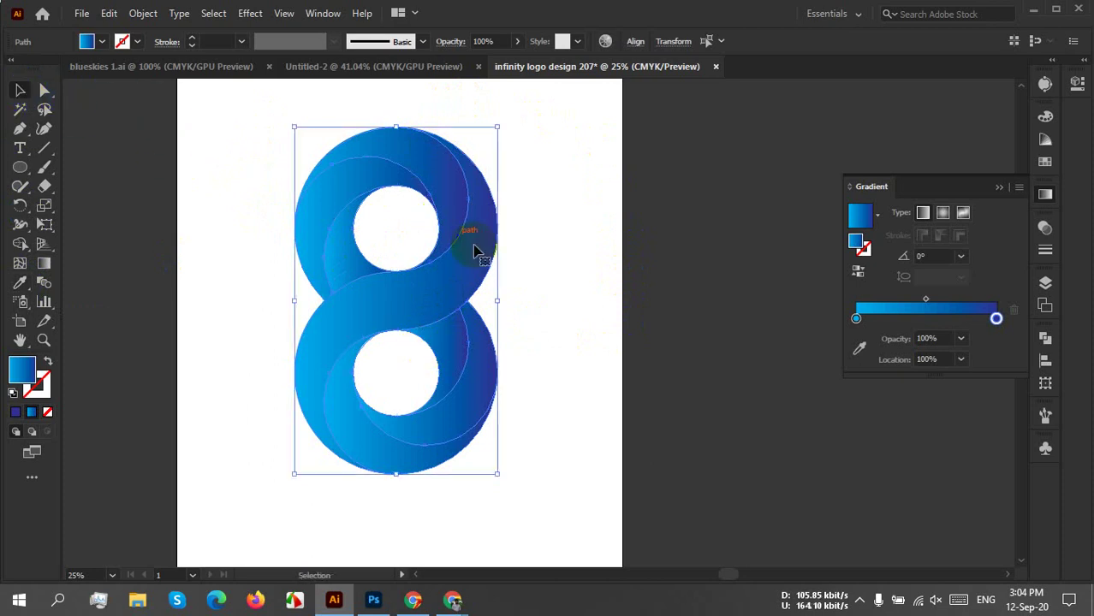
pyautogui.click(546, 270)
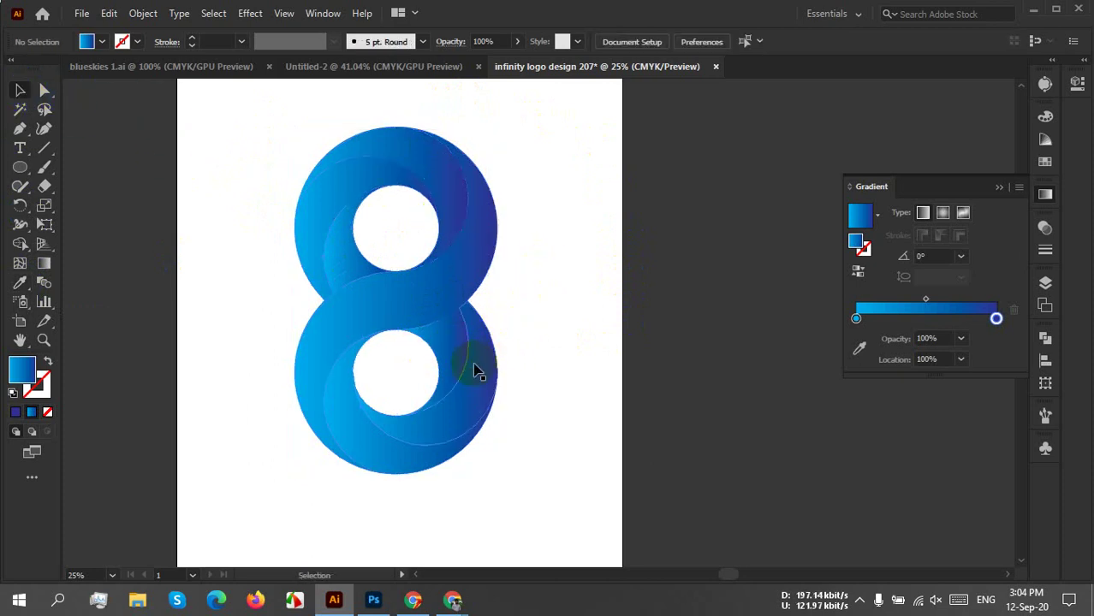
# Set the gradient angle of the inner crescent beside the lower loop's hole to 45°.
pyautogui.scroll(4, 464, 360)
pyautogui.scroll(-2, 582, 304)
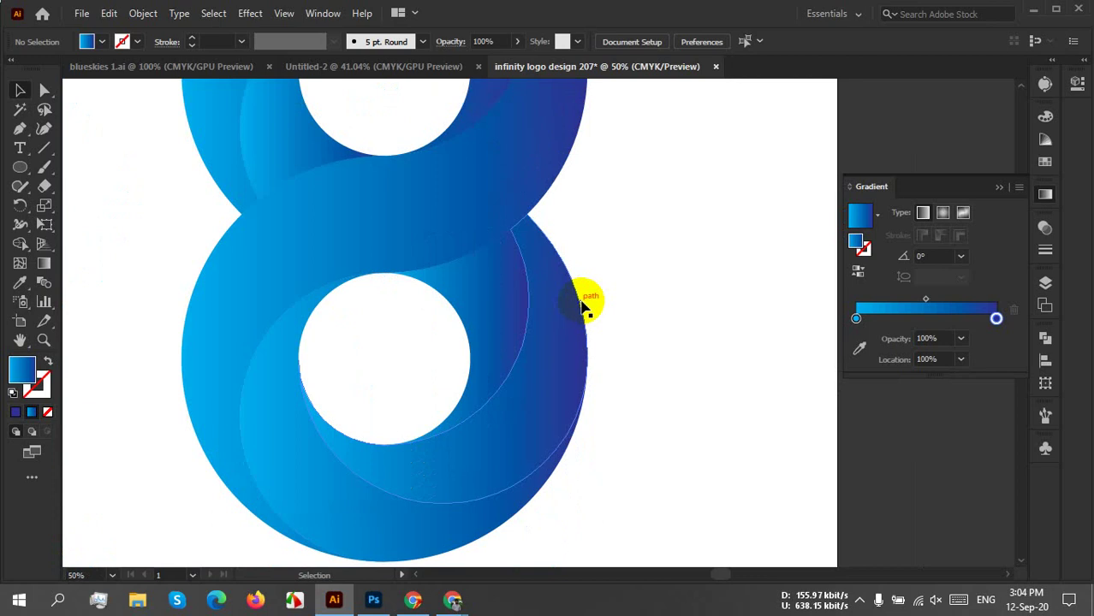
pyautogui.moveTo(647, 208); pyautogui.dragTo(630, 288)
pyautogui.scroll(-1, 642, 246)
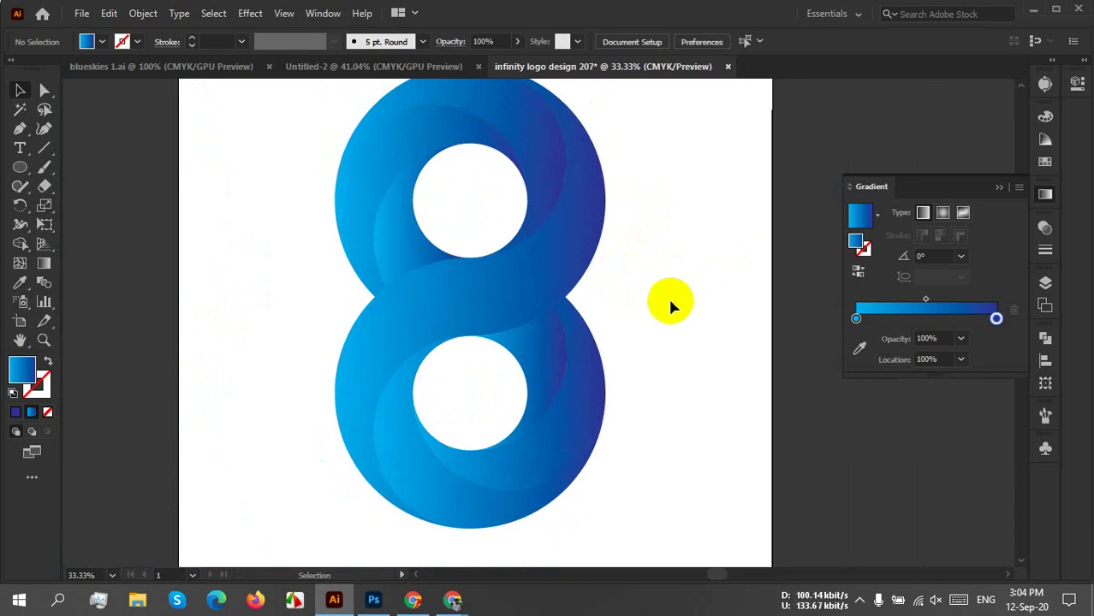
pyautogui.scroll(1, 629, 277)
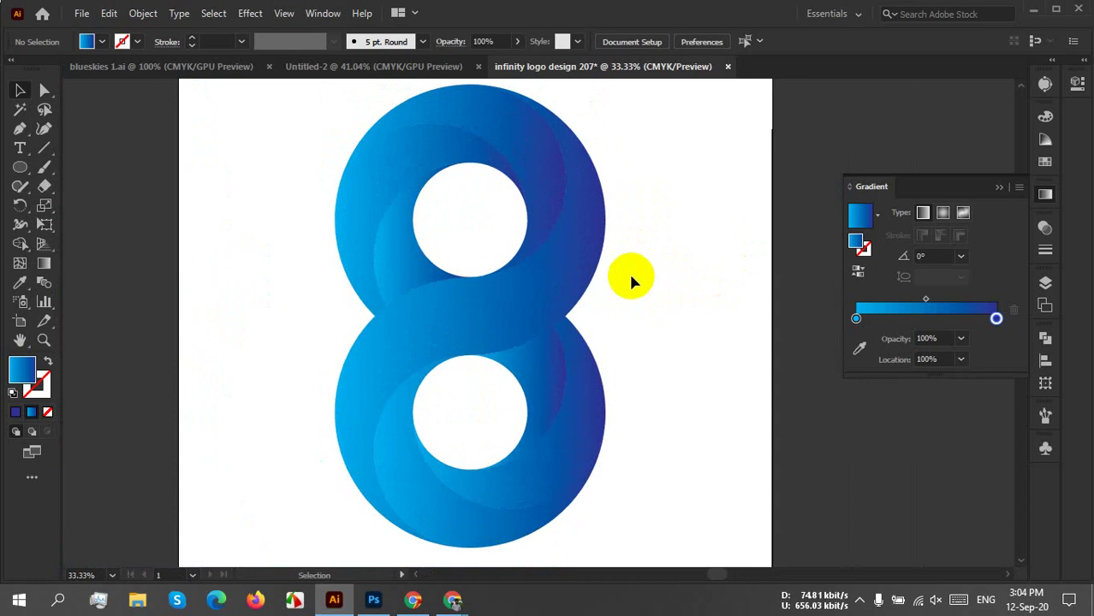
pyautogui.hotkey('ctrl', 'z')
pyautogui.click(538, 368)
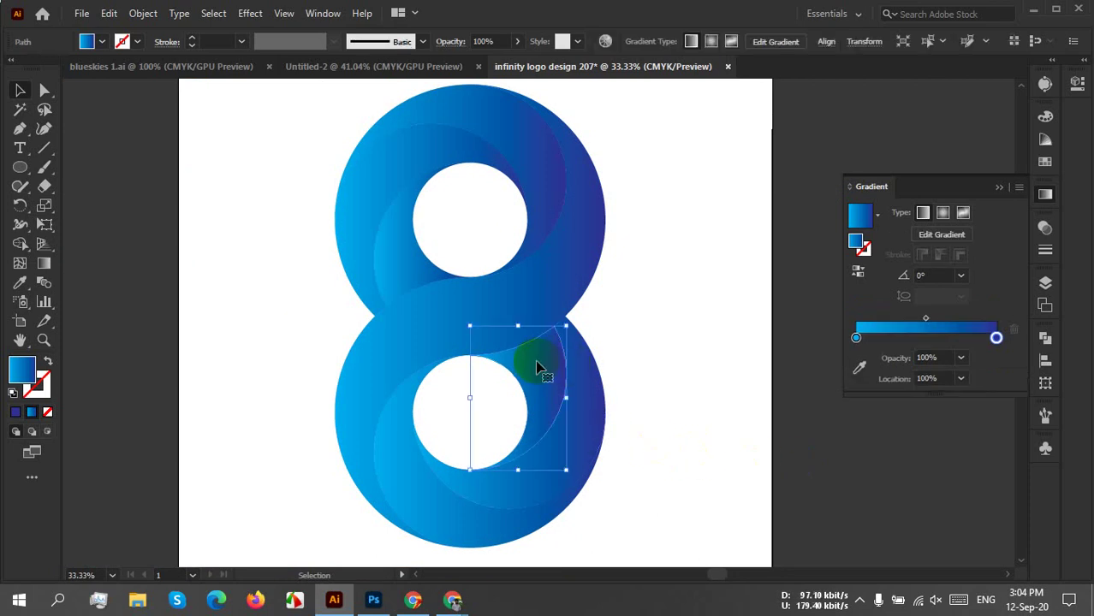
pyautogui.click(961, 274)
pyautogui.click(978, 399)
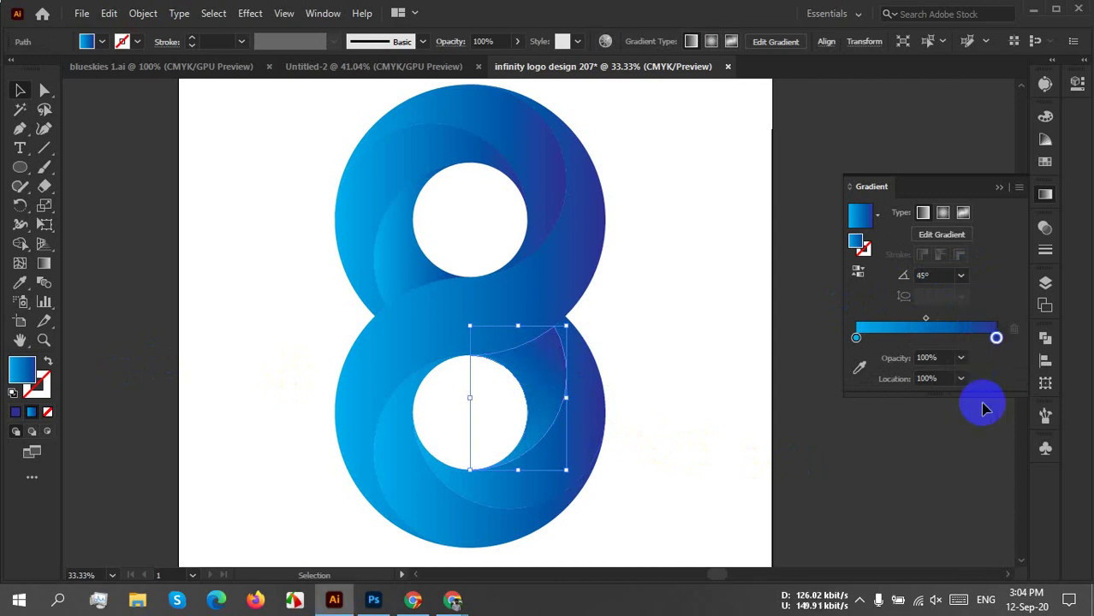
# Set the gradient angle of the inner crescent beside the lower loop's hole to -45° and deselect it.
pyautogui.click(961, 276)
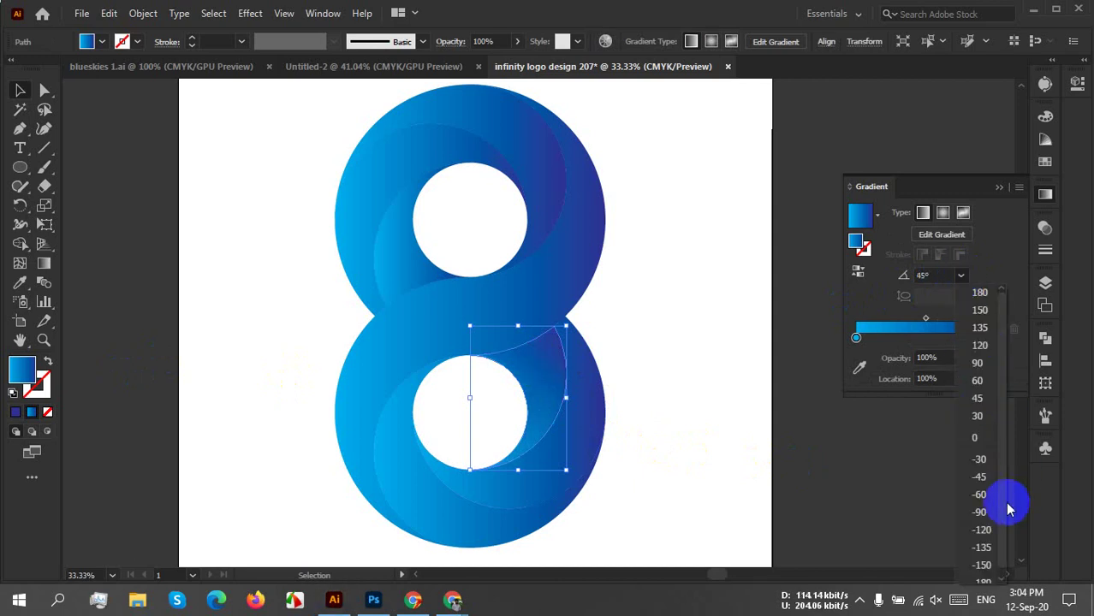
pyautogui.click(979, 481)
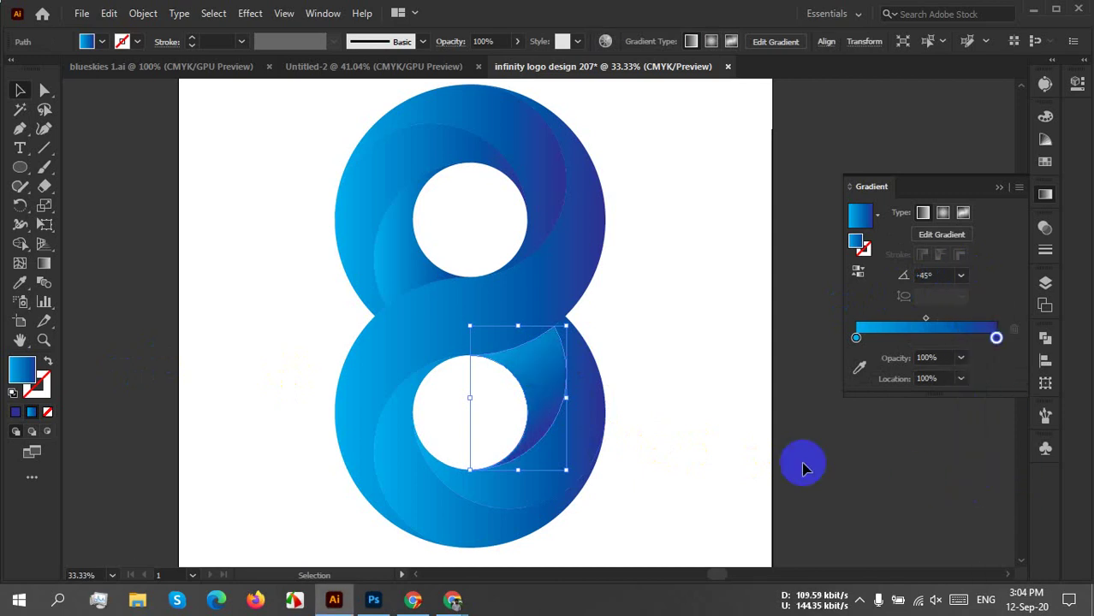
pyautogui.click(668, 394)
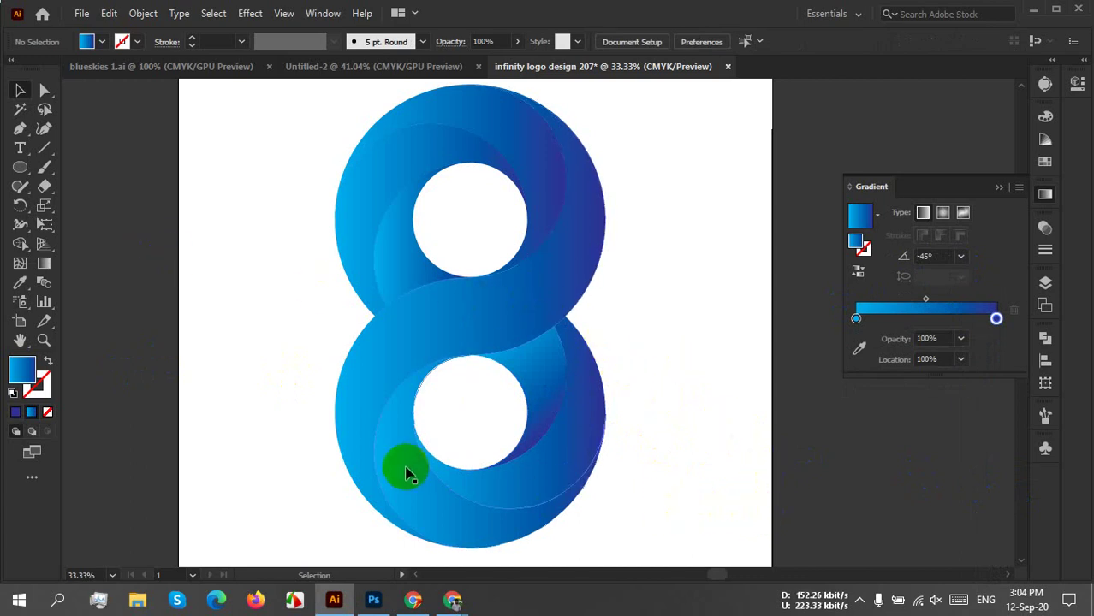
pyautogui.moveTo(407, 475); pyautogui.dragTo(421, 323)
pyautogui.click(644, 391)
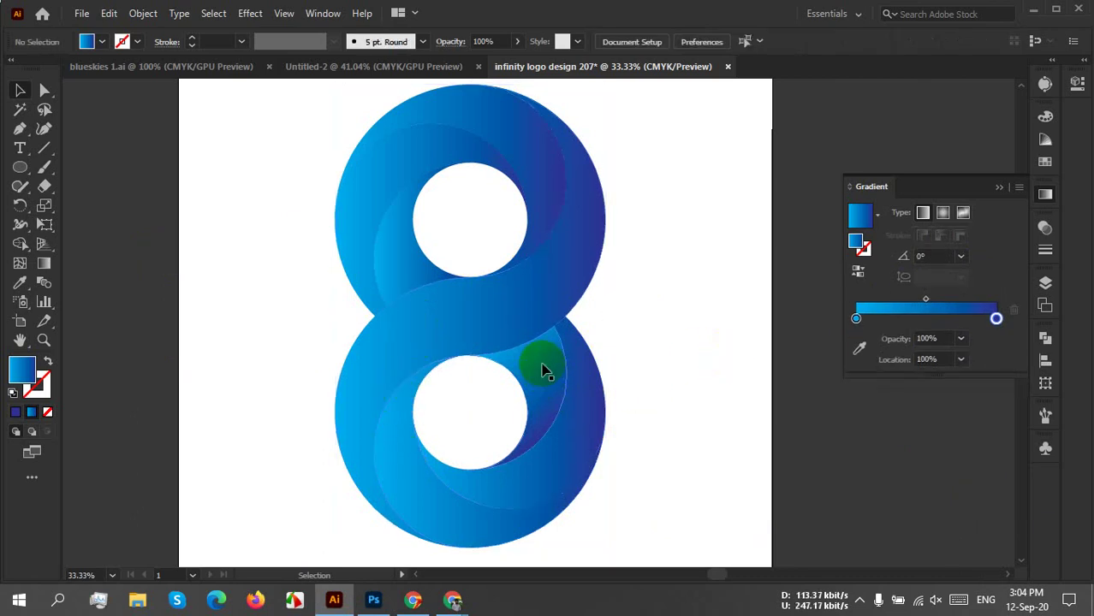
# Redraw the gradient of the crescent on the left of the upper loop's hole with the Gradient tool, at about 33°.
pyautogui.click(392, 274)
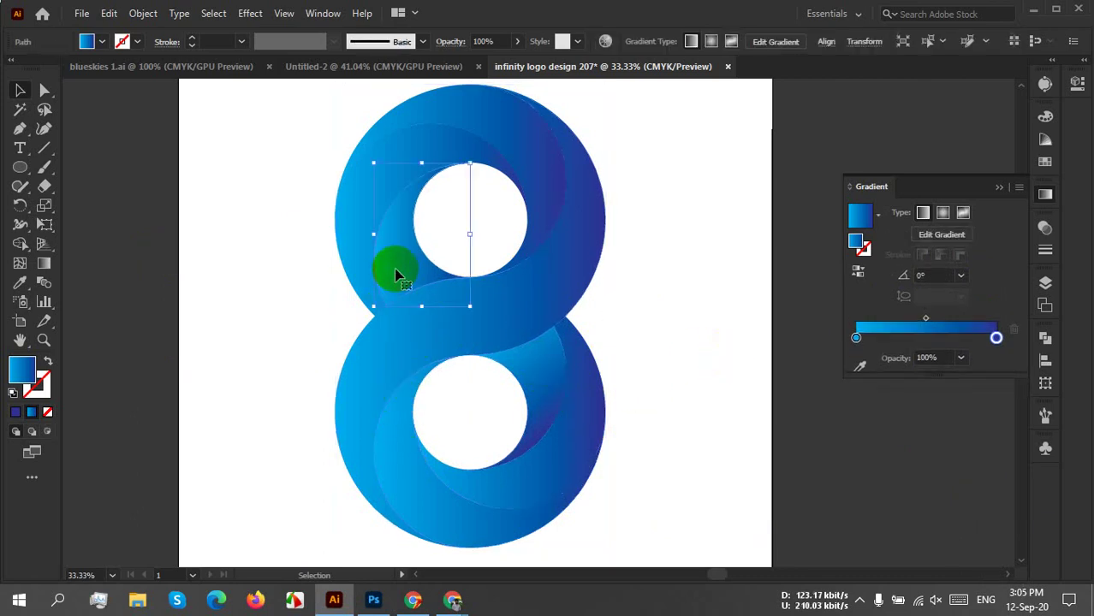
pyautogui.click(40, 267)
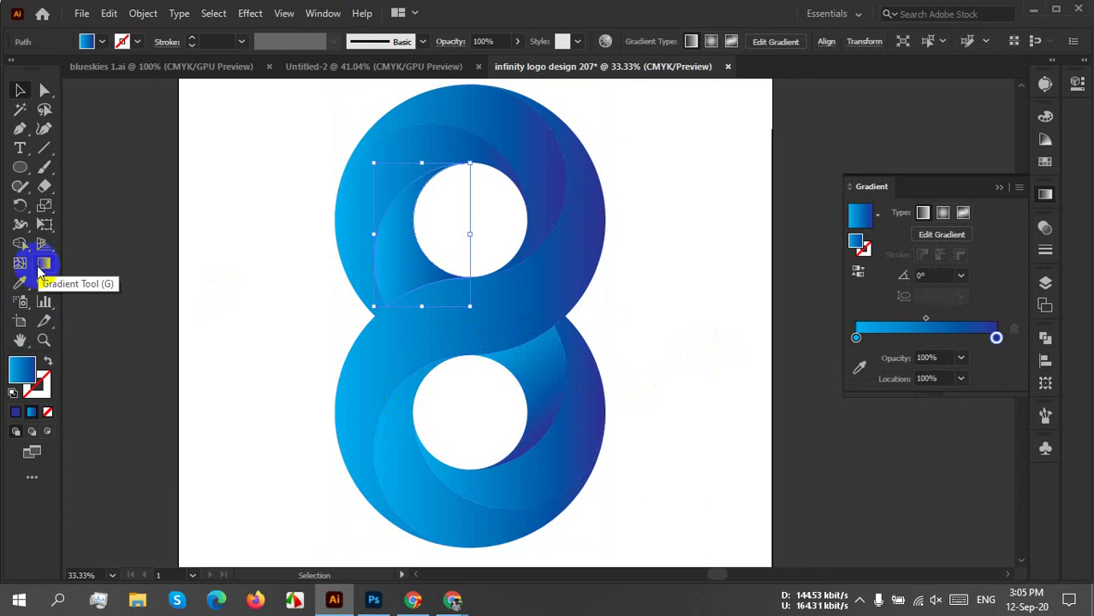
pyautogui.click(39, 271)
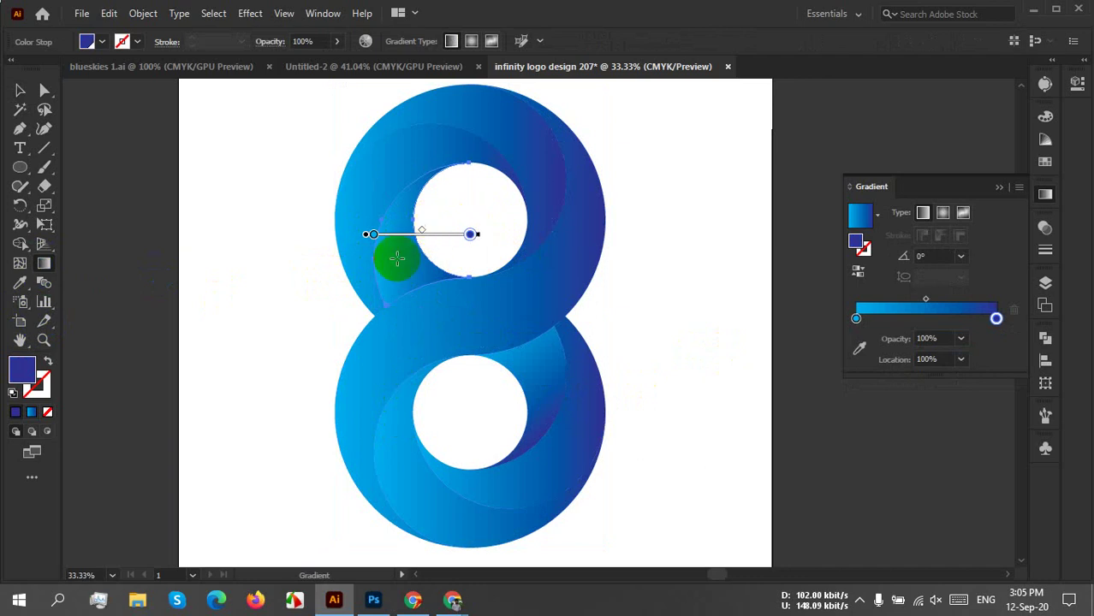
pyautogui.moveTo(297, 326); pyautogui.dragTo(456, 223)
pyautogui.moveTo(495, 192); pyautogui.dragTo(355, 289)
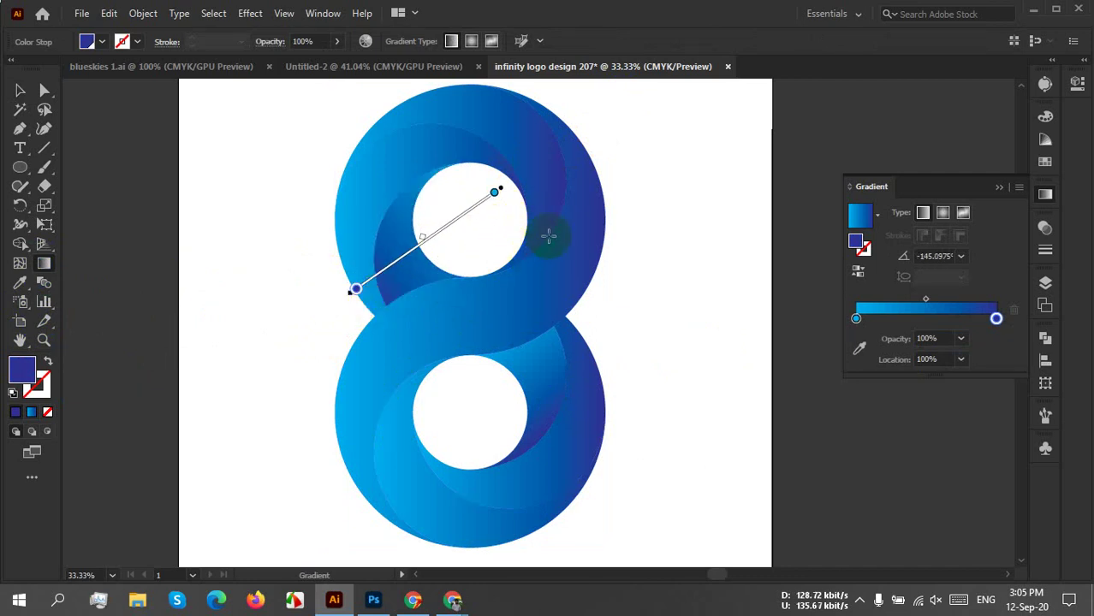
pyautogui.moveTo(522, 183); pyautogui.dragTo(228, 414)
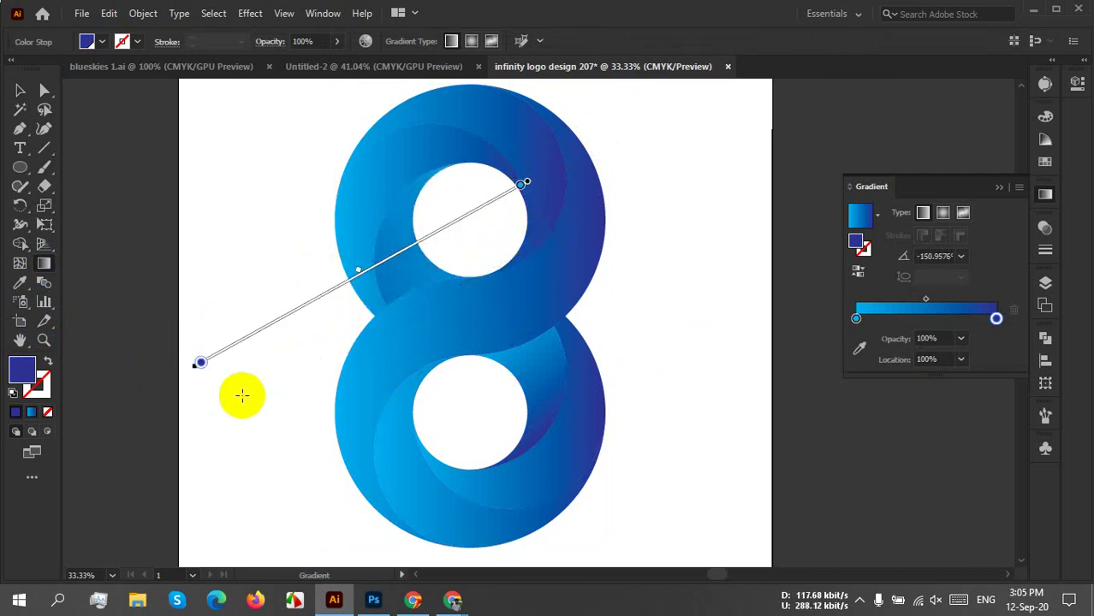
pyautogui.moveTo(291, 364); pyautogui.dragTo(727, 118)
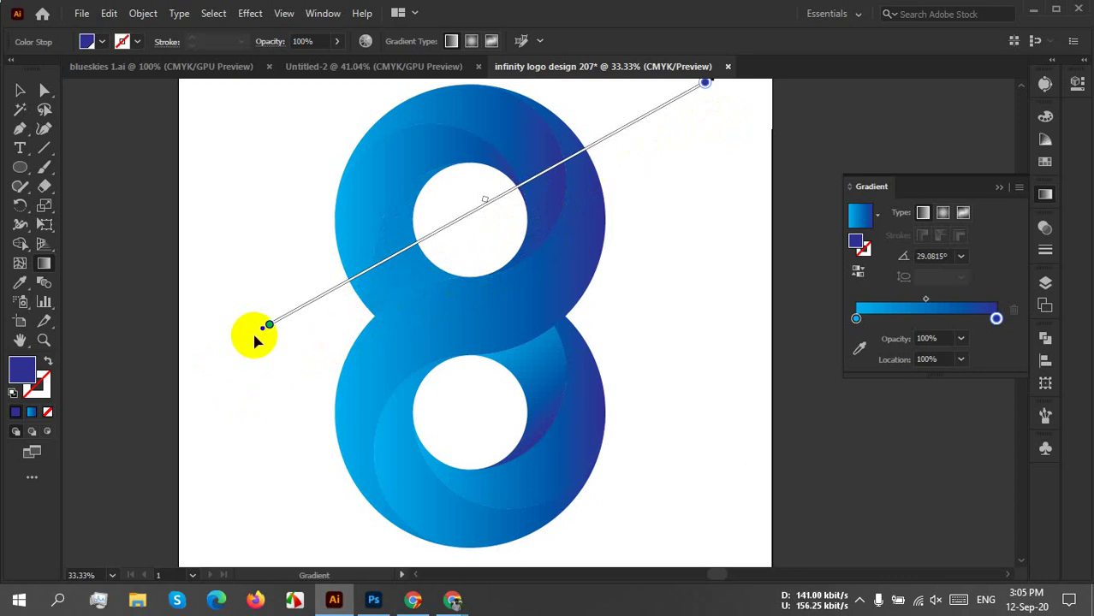
pyautogui.moveTo(282, 343); pyautogui.dragTo(524, 177)
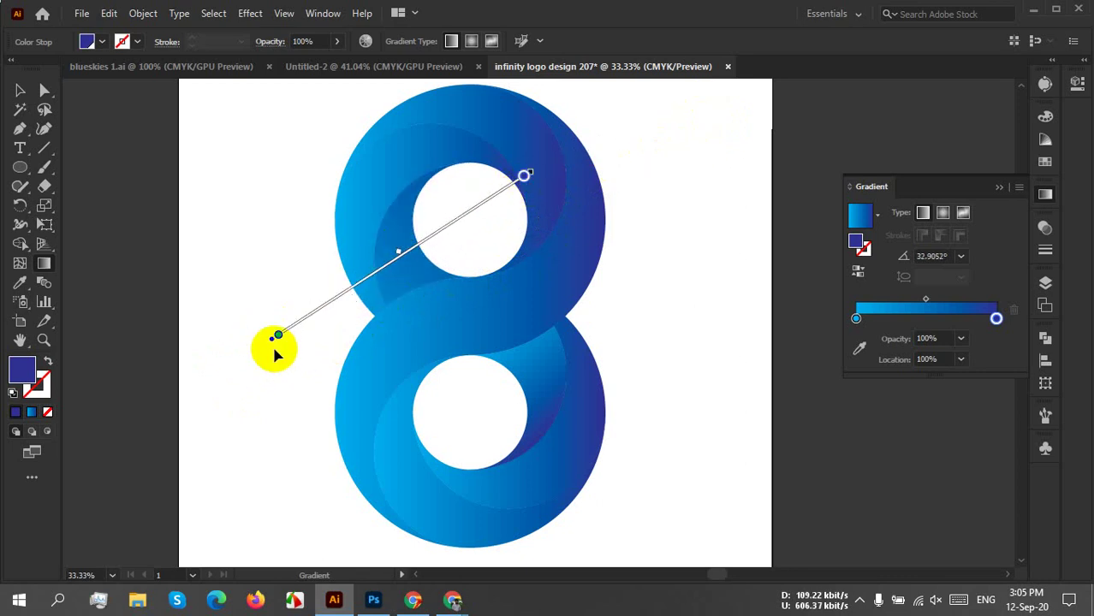
# Try a longer gradient at about 26° across the upper loop's left crescent and undo it.
pyautogui.moveTo(261, 346); pyautogui.dragTo(743, 114)
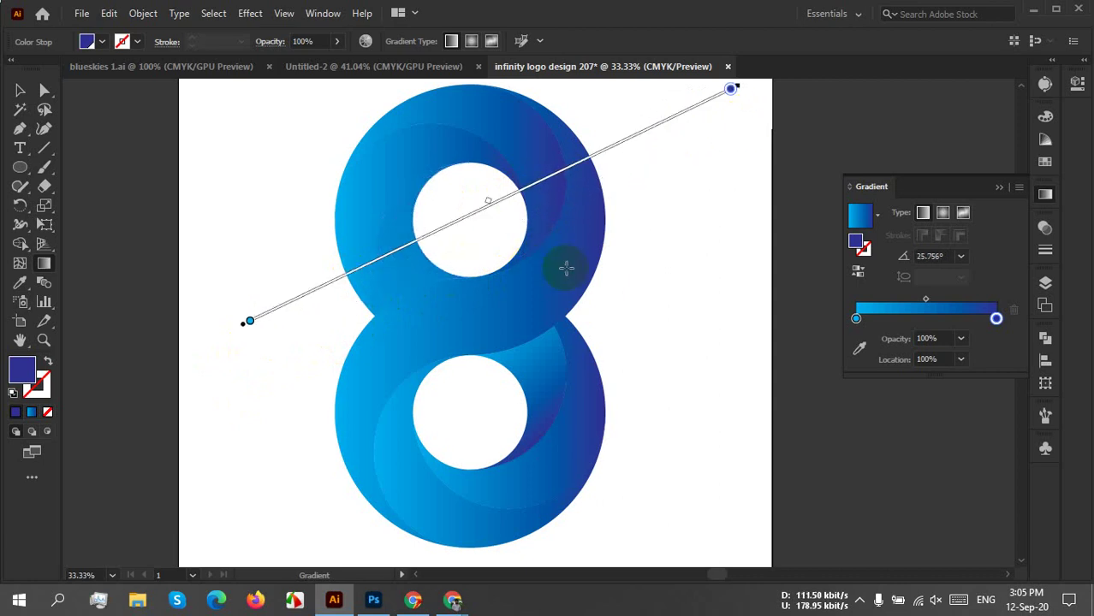
pyautogui.click(12, 113)
pyautogui.click(19, 90)
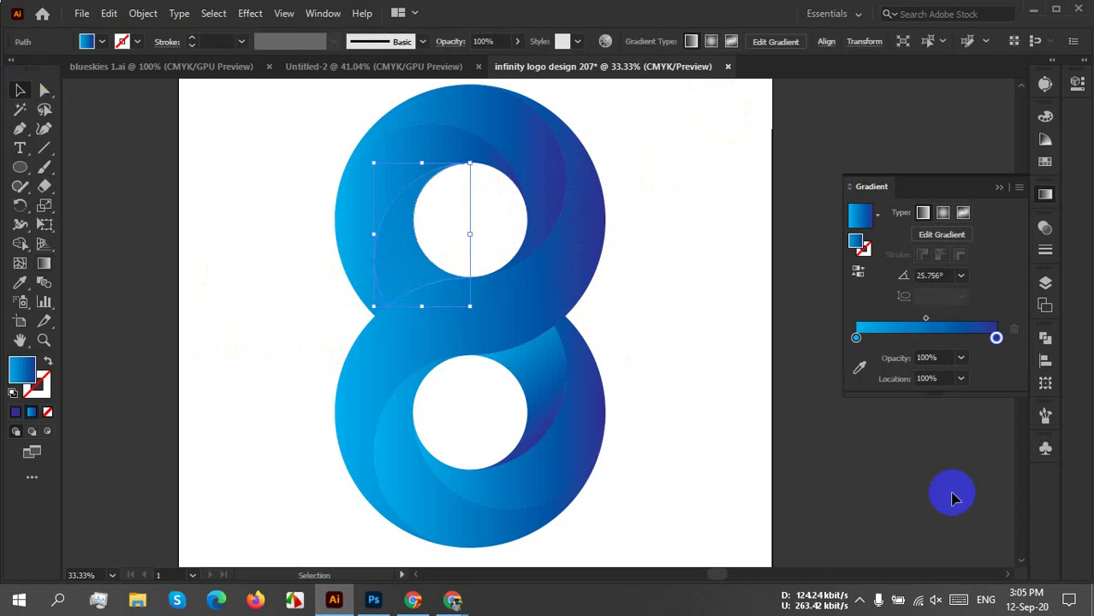
pyautogui.press('ctrl')
pyautogui.press('ctrl')
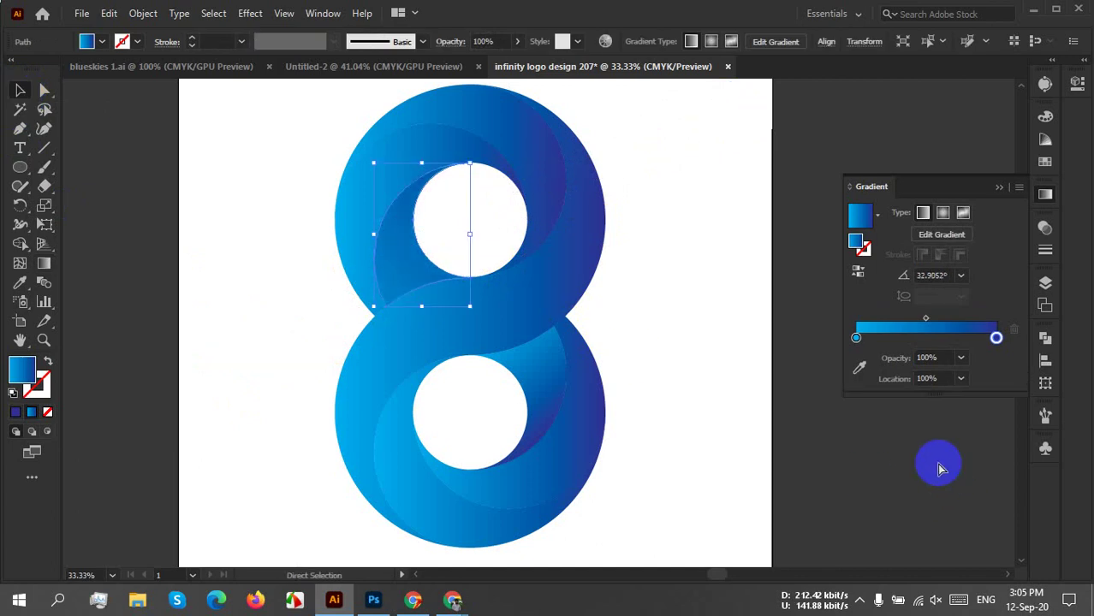
pyautogui.press('ctrl')
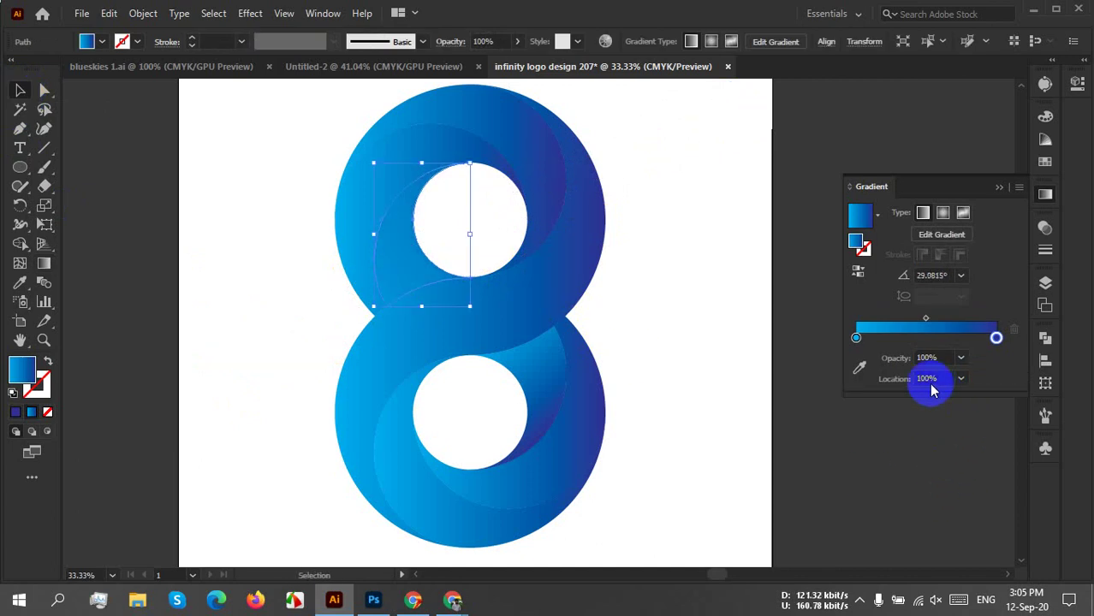
pyautogui.press('ctrl')
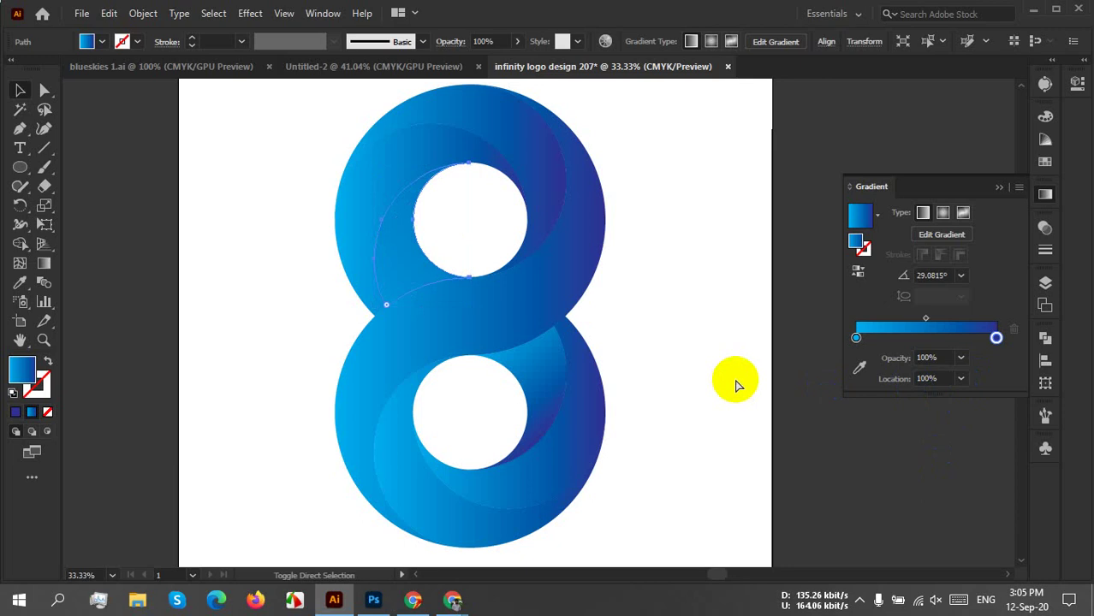
pyautogui.click(775, 331)
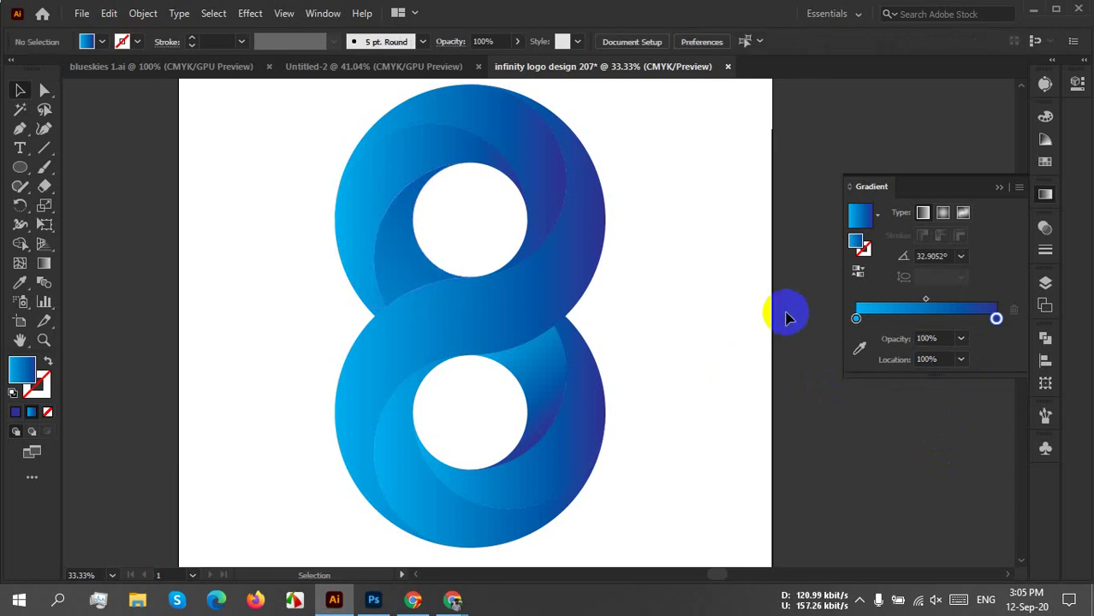
# Rework the large central band's gradient into three stops, with blue at both ends and cyan near the middle.
pyautogui.click(425, 352)
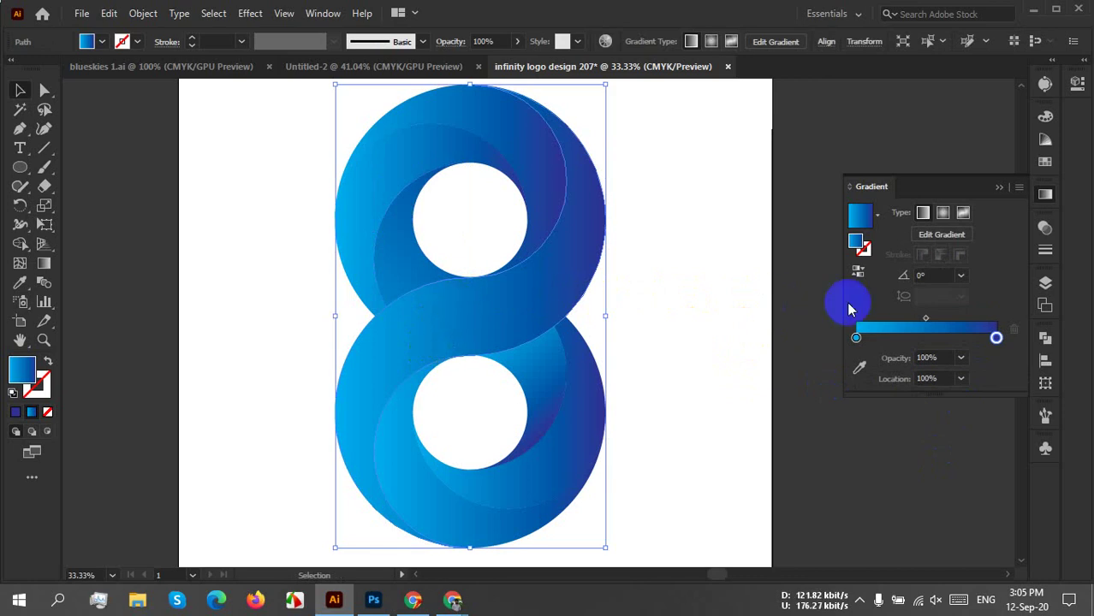
pyautogui.click(959, 339)
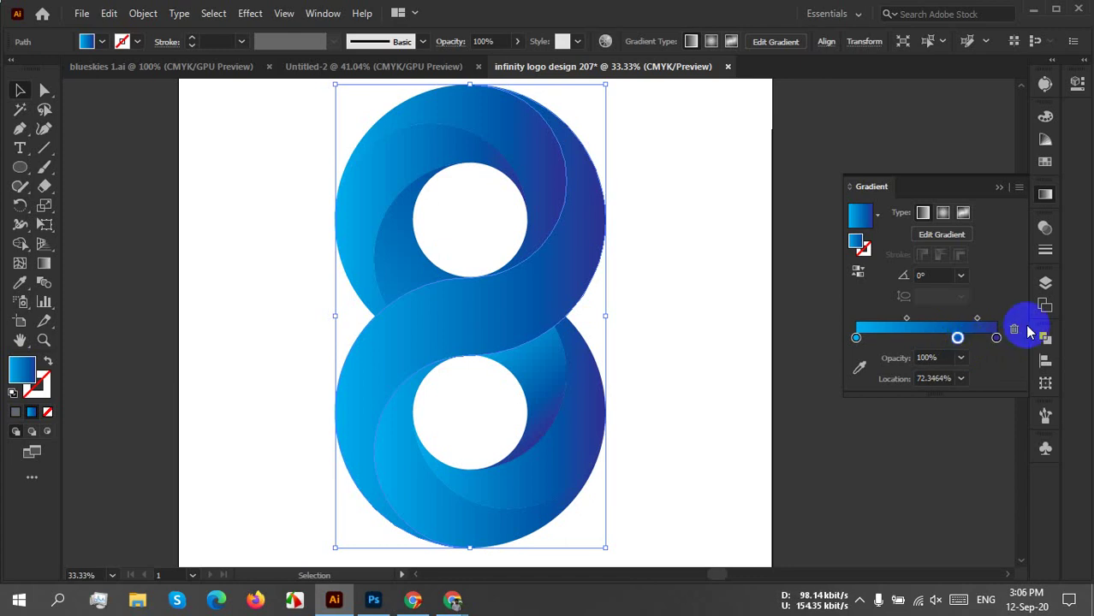
pyautogui.moveTo(957, 338); pyautogui.dragTo(887, 358)
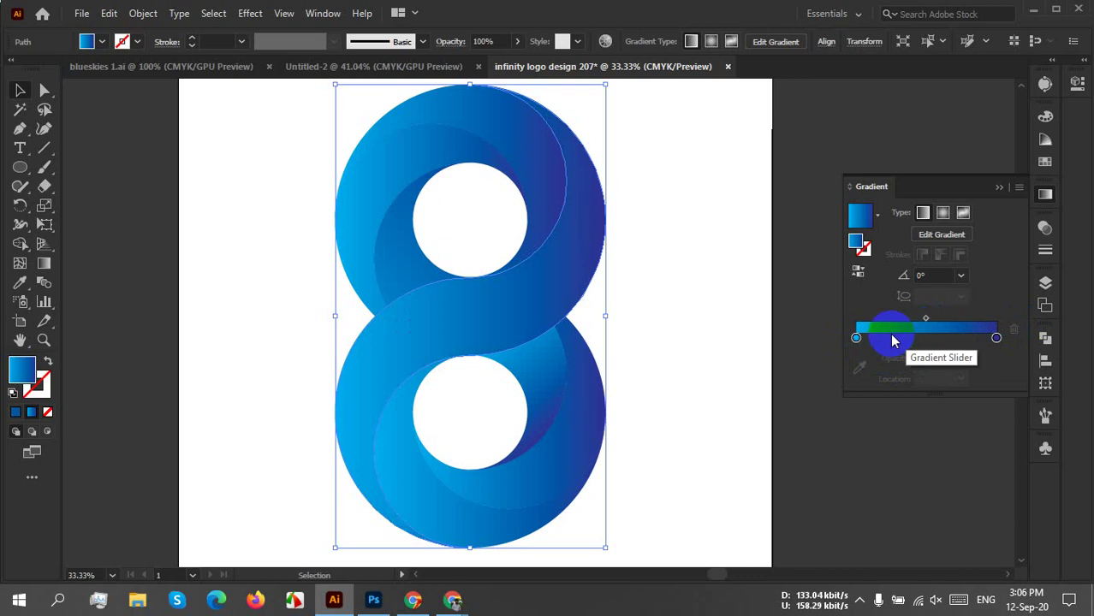
pyautogui.click(896, 339)
pyautogui.moveTo(896, 339); pyautogui.dragTo(848, 341)
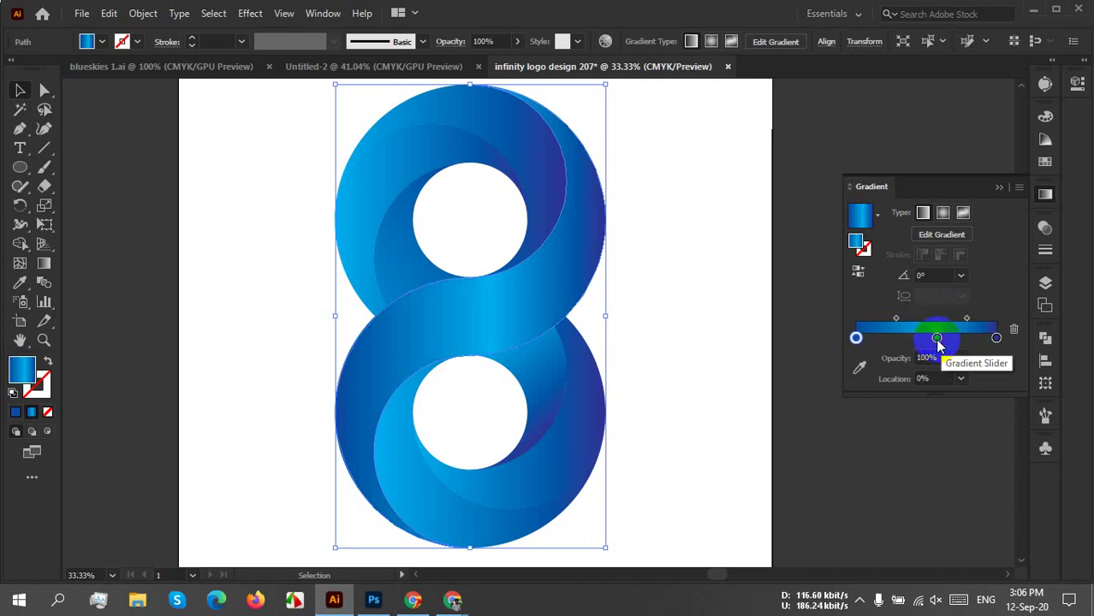
pyautogui.moveTo(937, 339); pyautogui.dragTo(927, 339)
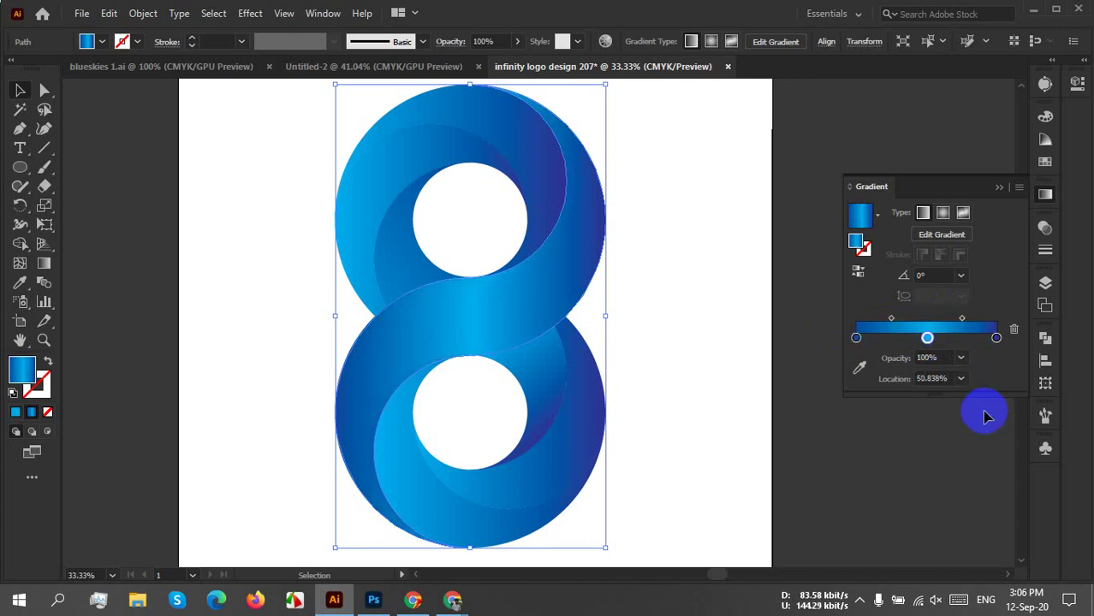
# Set the location of the central band's cyan gradient stop to 50% and deselect the band.
pyautogui.click(949, 377)
pyautogui.write('50')
pyautogui.press('Return')
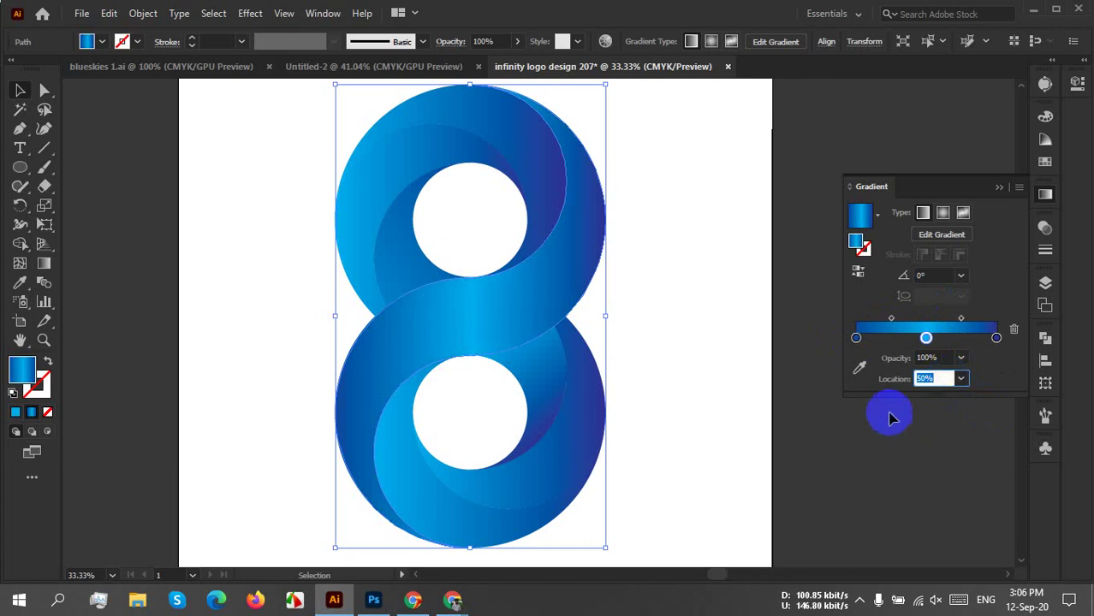
pyautogui.click(940, 424)
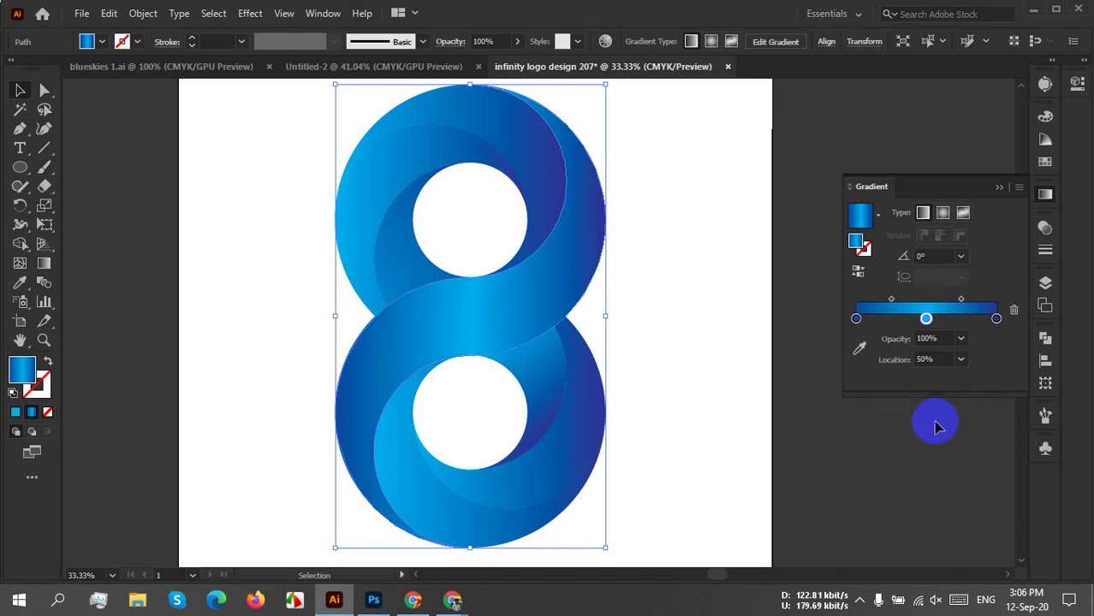
pyautogui.click(960, 300)
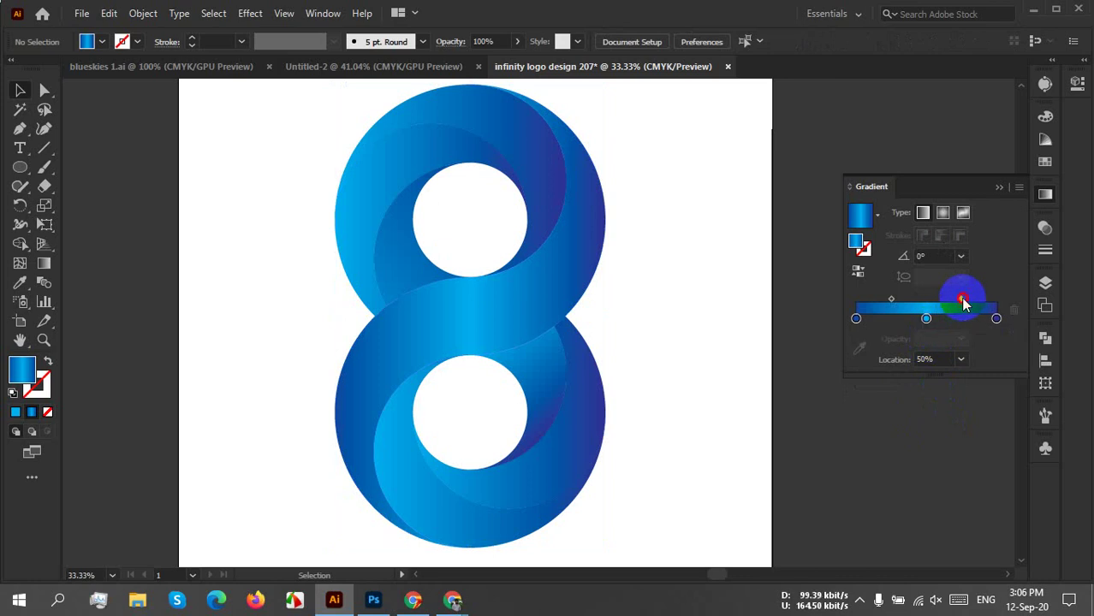
pyautogui.moveTo(962, 300)
pyautogui.mouseDown()
pyautogui.moveTo(950, 301)
pyautogui.moveTo(968, 311)
pyautogui.mouseUp()
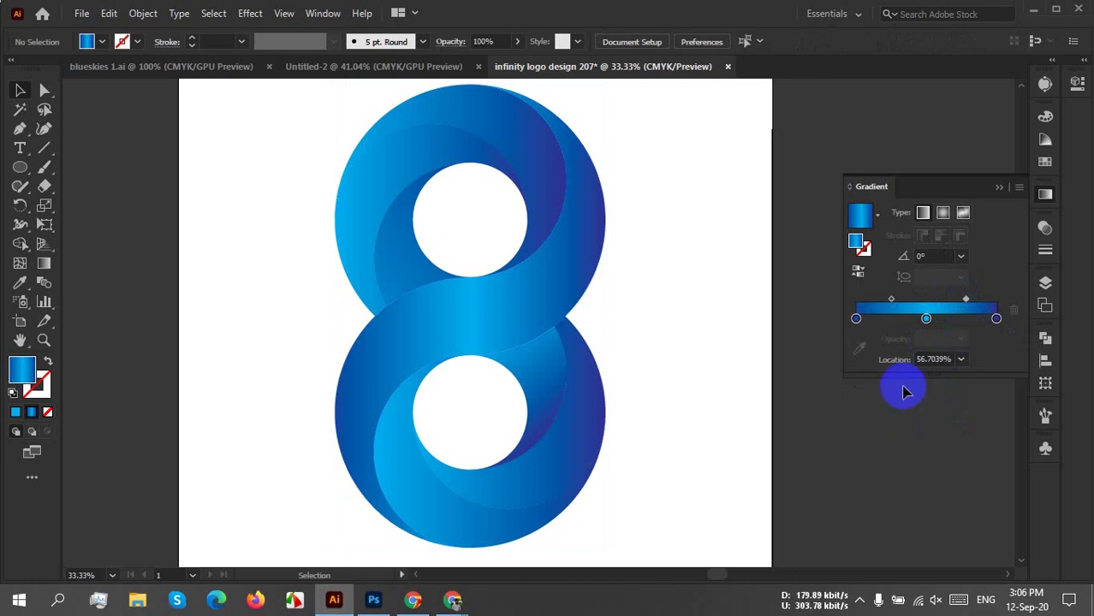
pyautogui.click(962, 257)
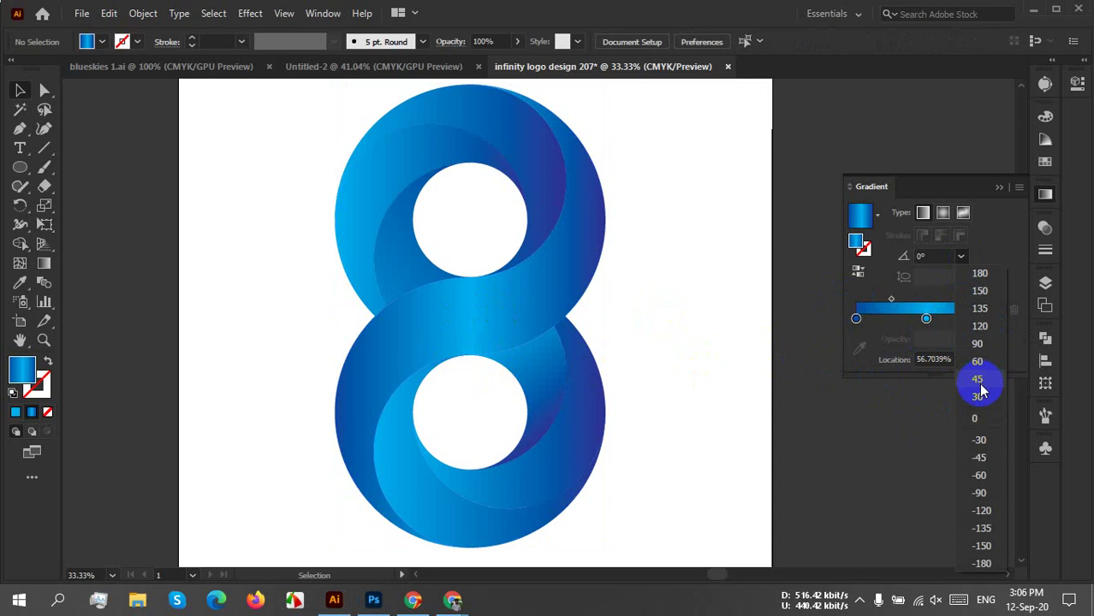
pyautogui.click(978, 381)
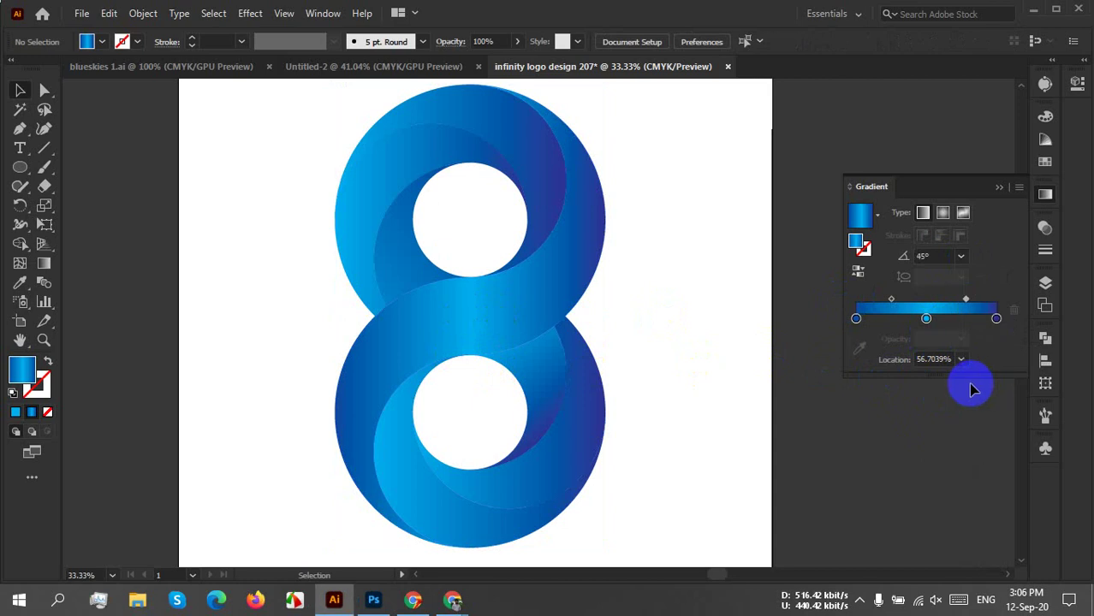
# Set the gradient angle of the large central band to 45° and deselect it.
pyautogui.click(569, 276)
pyautogui.click(959, 285)
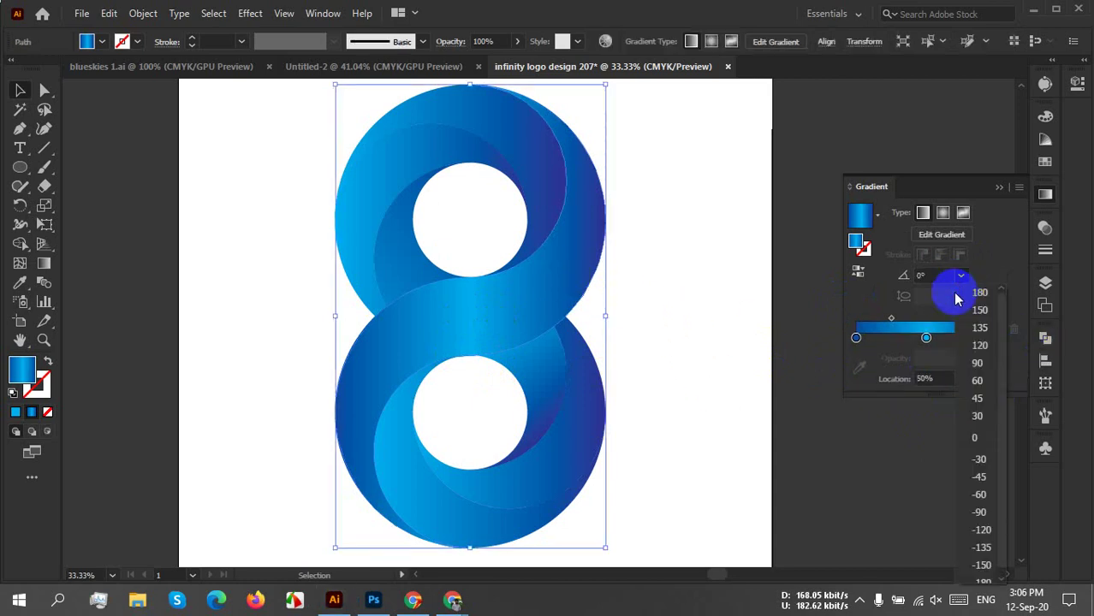
pyautogui.click(978, 398)
pyautogui.click(754, 371)
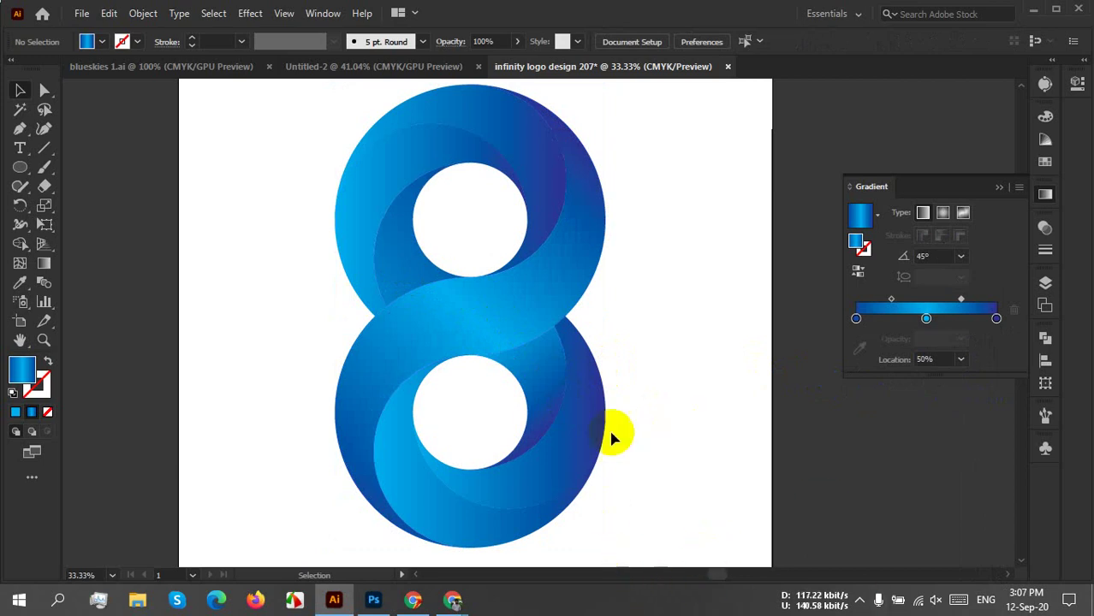
pyautogui.moveTo(656, 215); pyautogui.dragTo(359, 430)
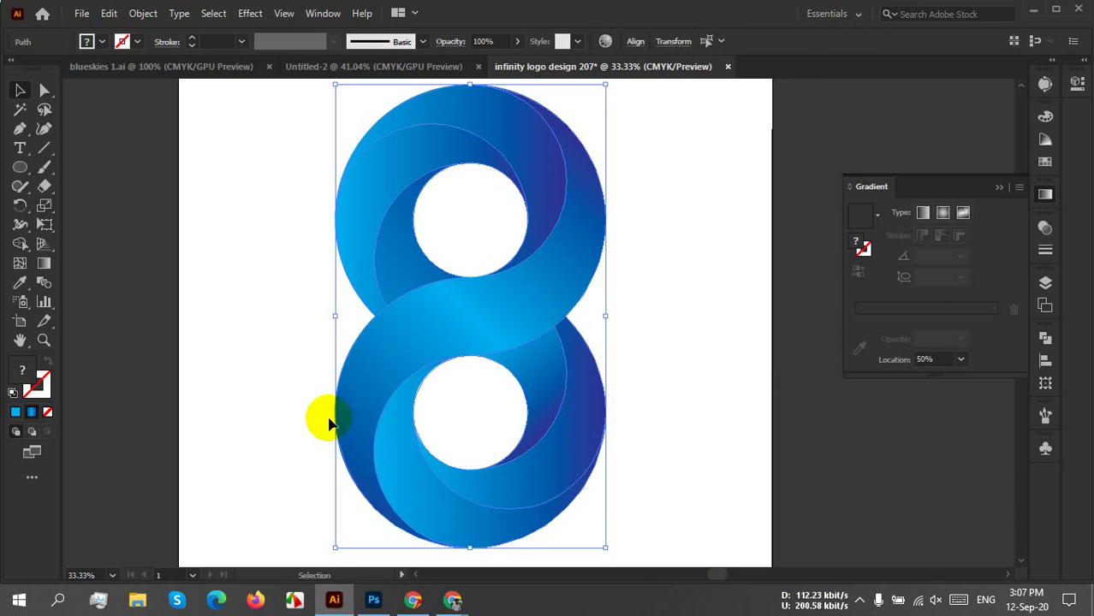
pyautogui.click(860, 600)
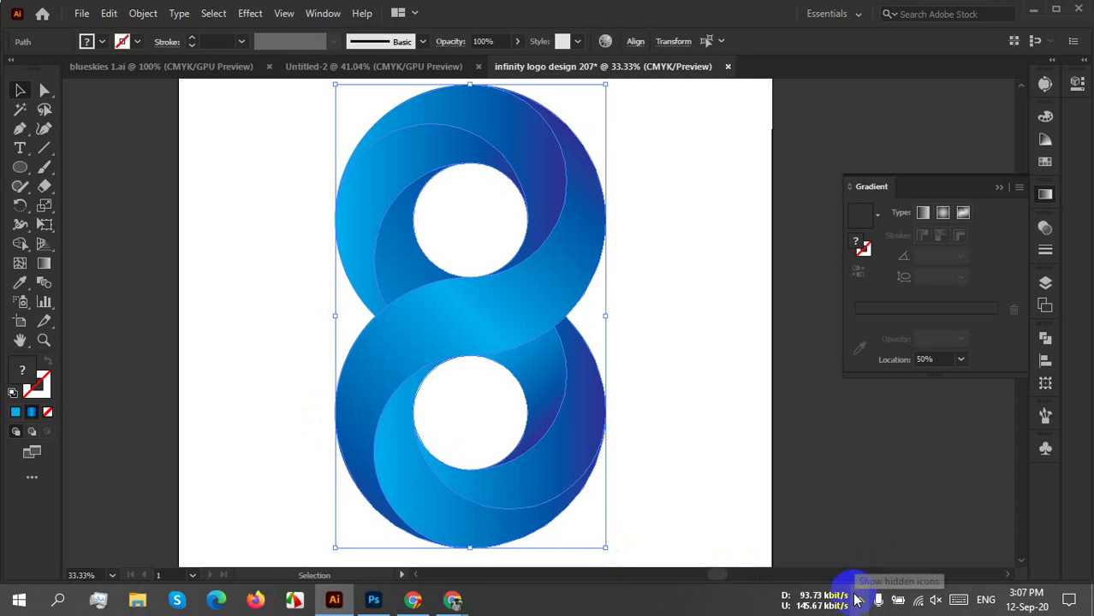
pyautogui.click(859, 601)
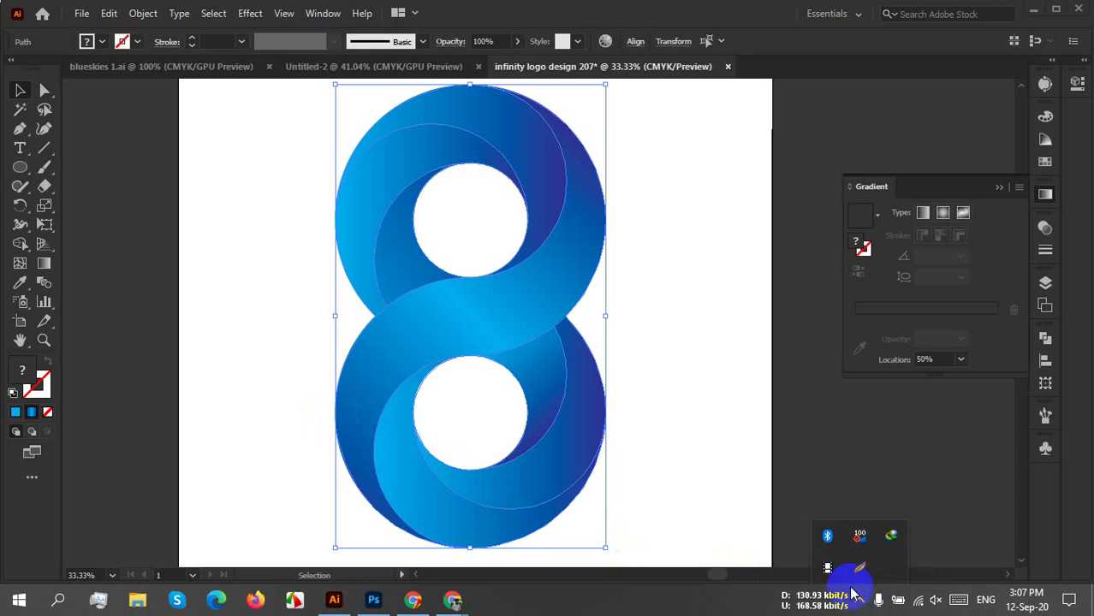
pyautogui.click(858, 569)
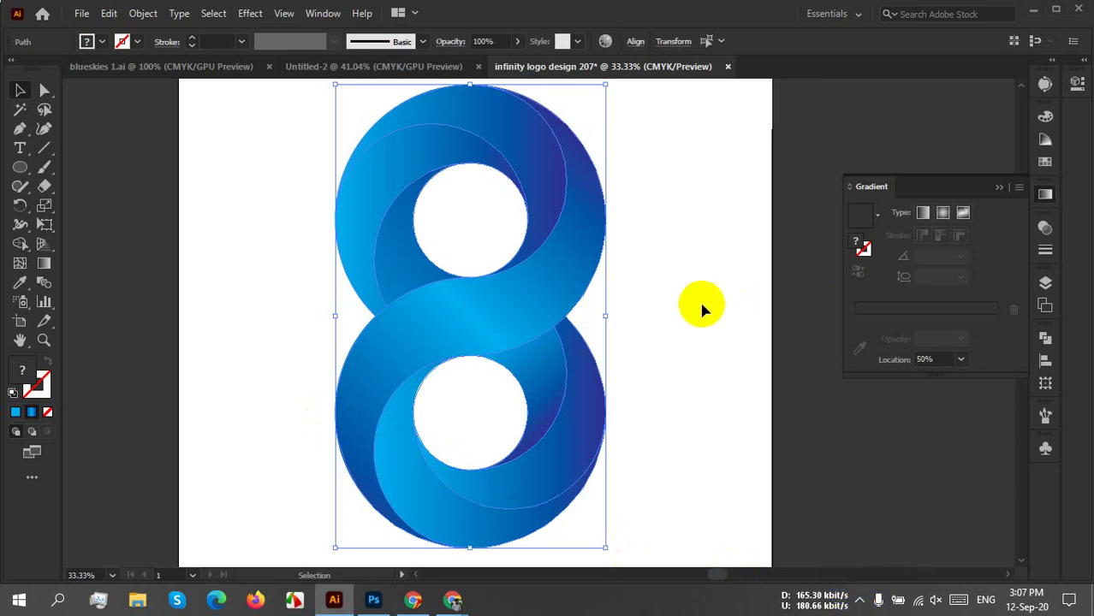
pyautogui.click(630, 294)
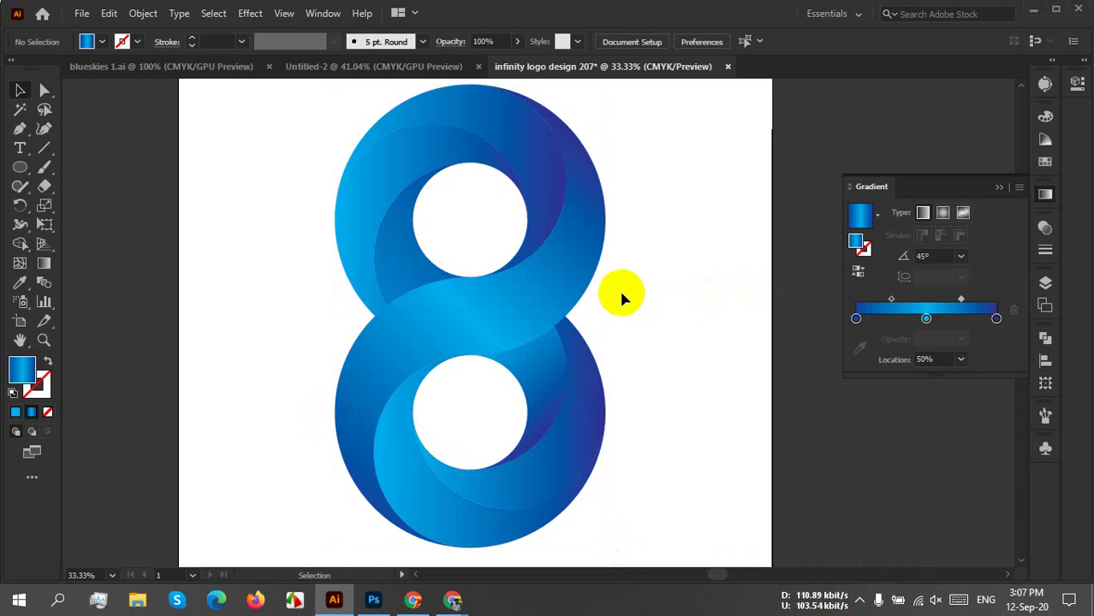
# Undo the large central band's angle and three-stop edits, back to its two-stop cyan-to-blue gradient.
pyautogui.click(529, 291)
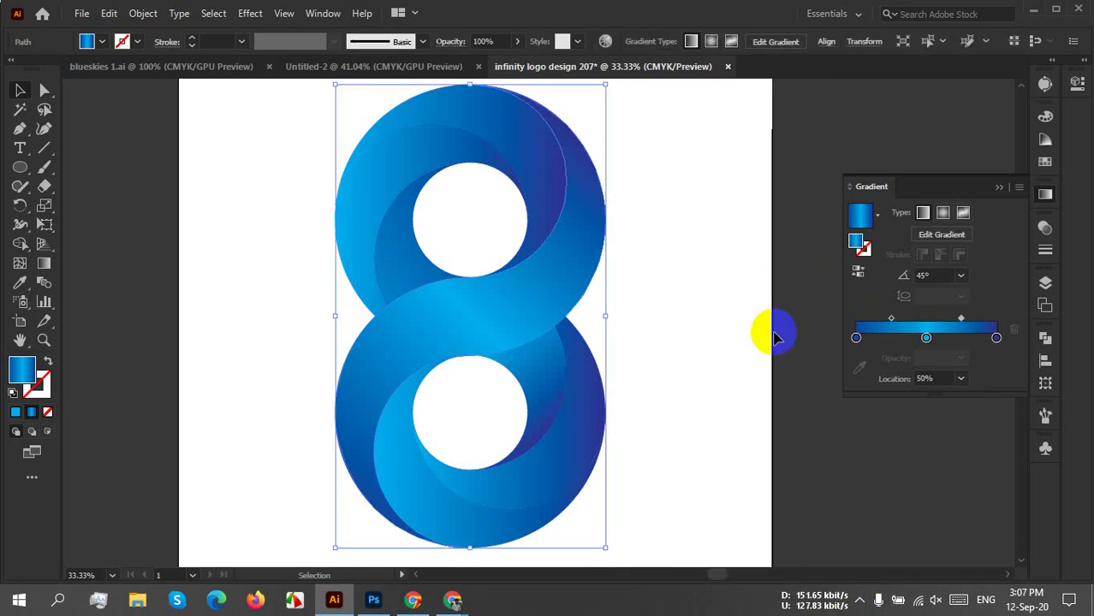
pyautogui.press('a')
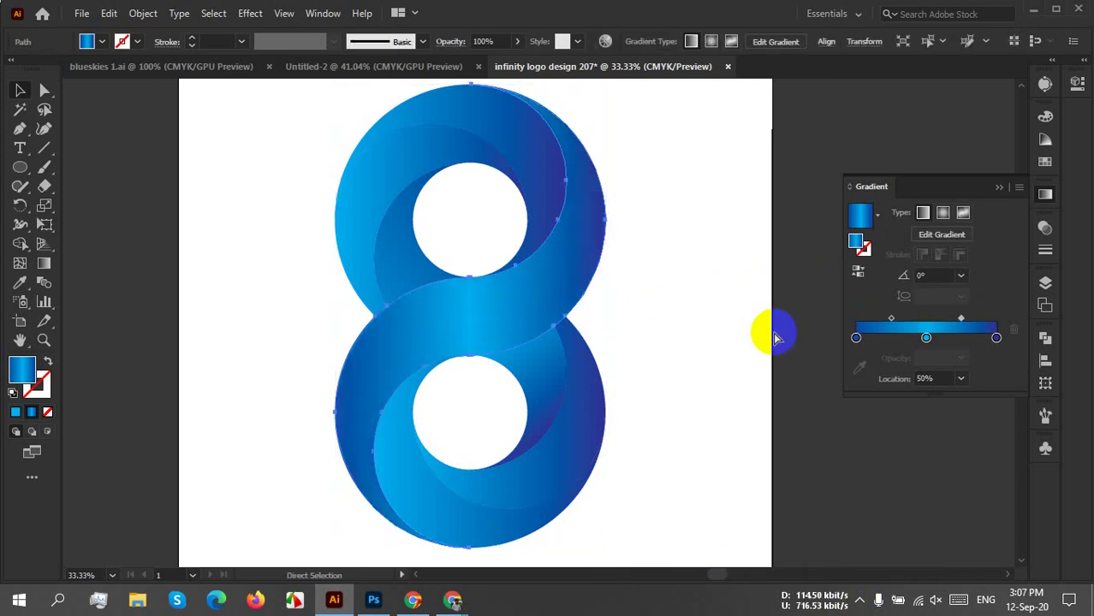
pyautogui.press('v')
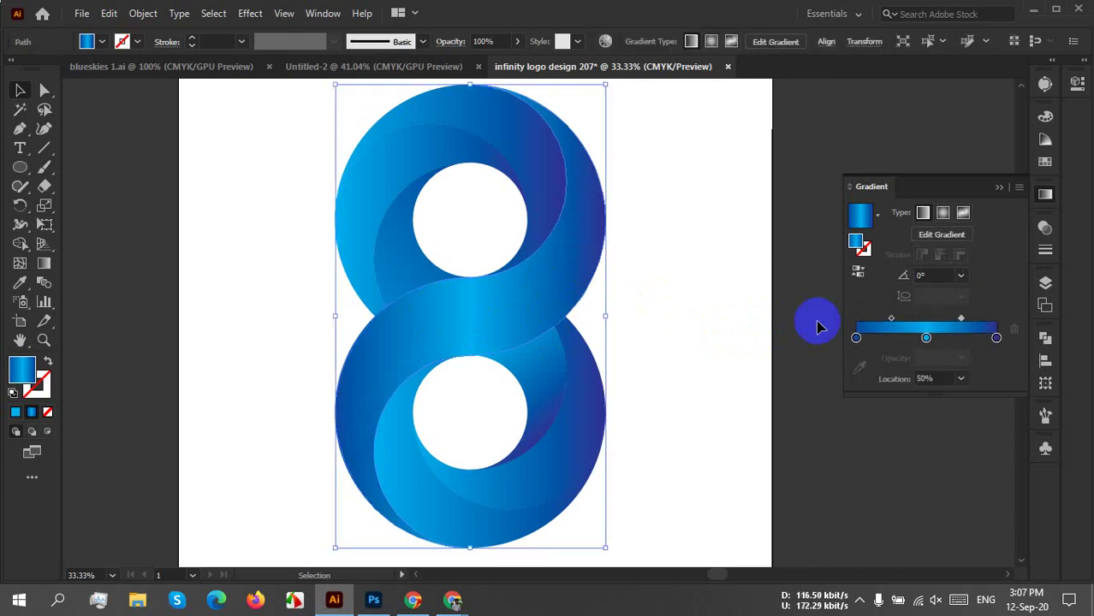
pyautogui.hotkey('ctrl', 'shift', 'a')
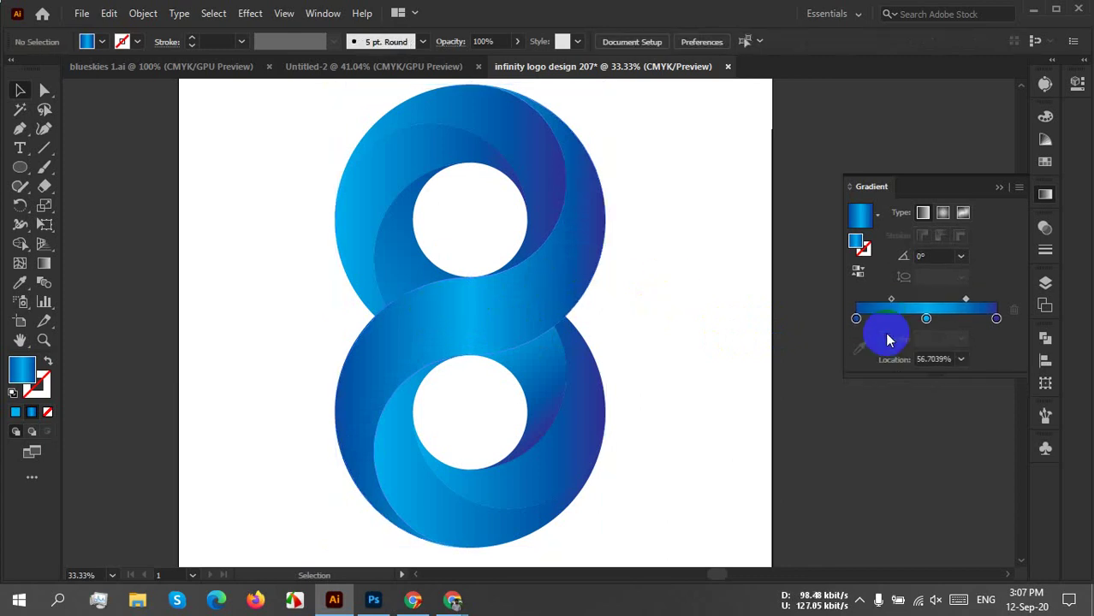
pyautogui.hotkey('ctrl', 'z')
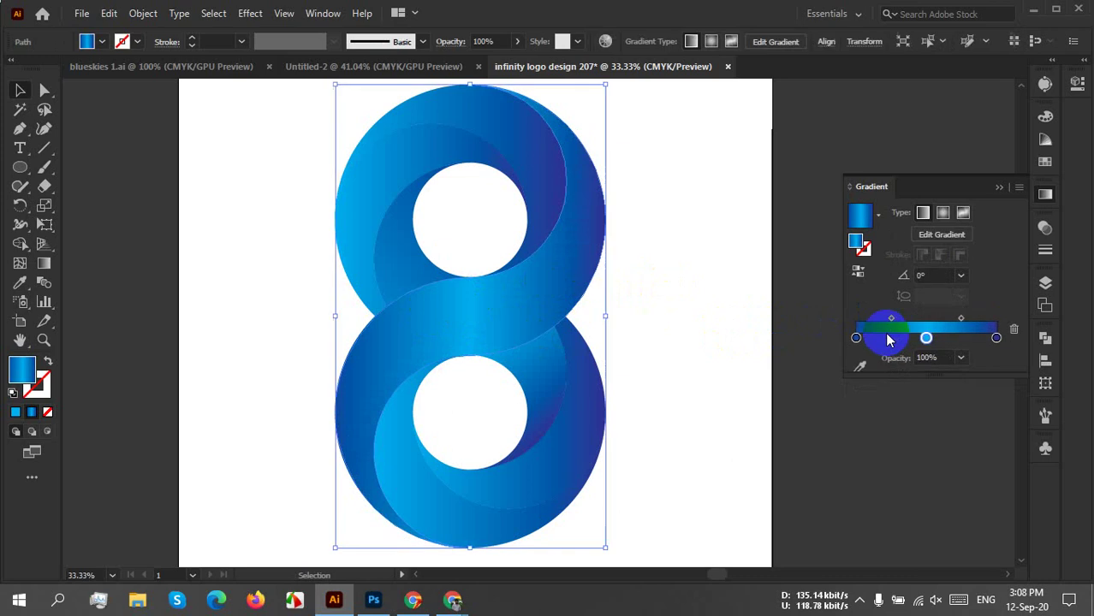
pyautogui.hotkey('ctrl', 'z')
pyautogui.hotkey('ctrl', 'z')
pyautogui.hotkey('ctrl', 'z')
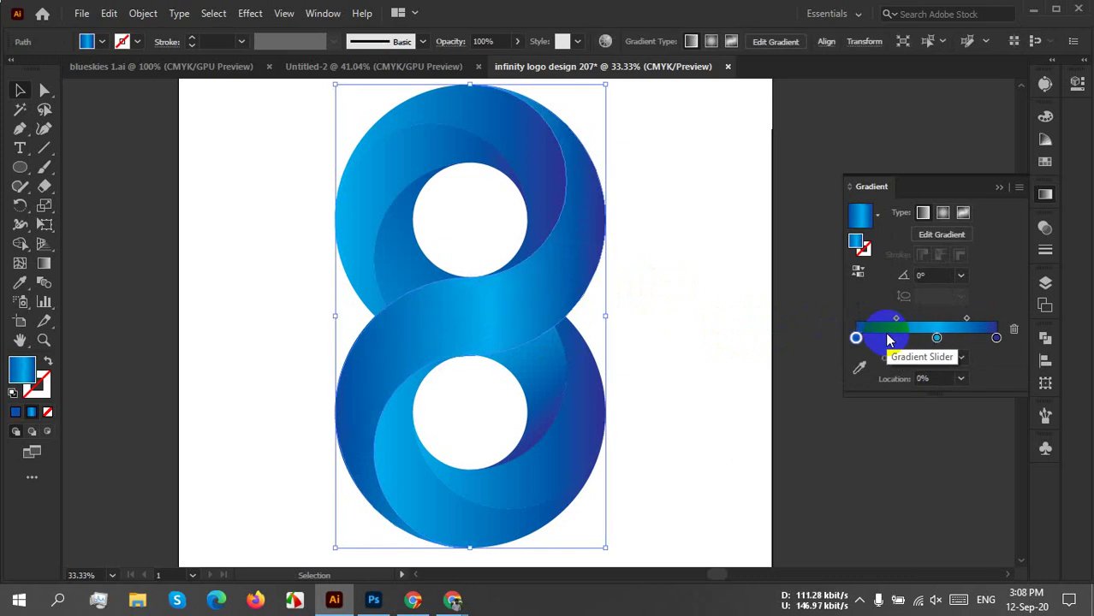
pyautogui.hotkey('ctrl', 'z')
pyautogui.hotkey('ctrl', 'z')
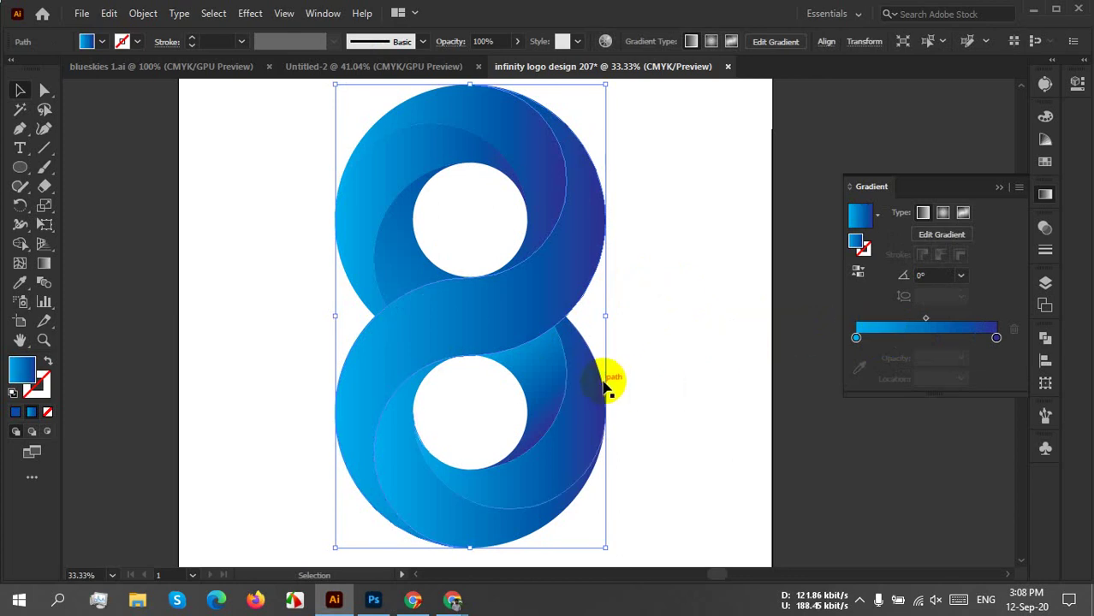
# Add a blue stop to the central band's gradient at about 41% and move the cyan stop to about 78%.
pyautogui.click(978, 339)
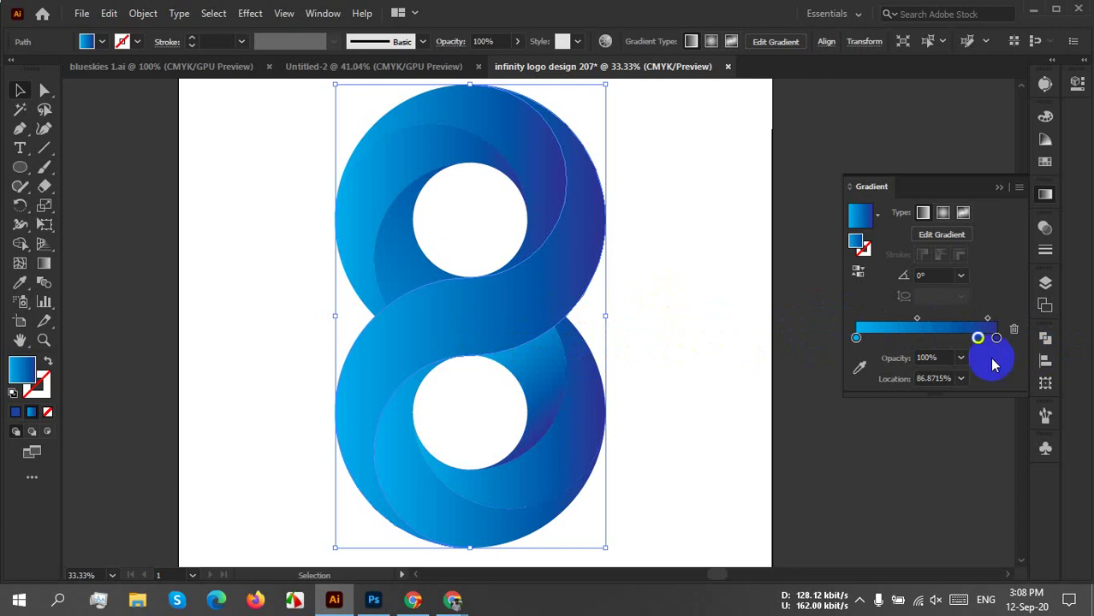
pyautogui.click(978, 338)
pyautogui.moveTo(979, 340); pyautogui.dragTo(914, 340)
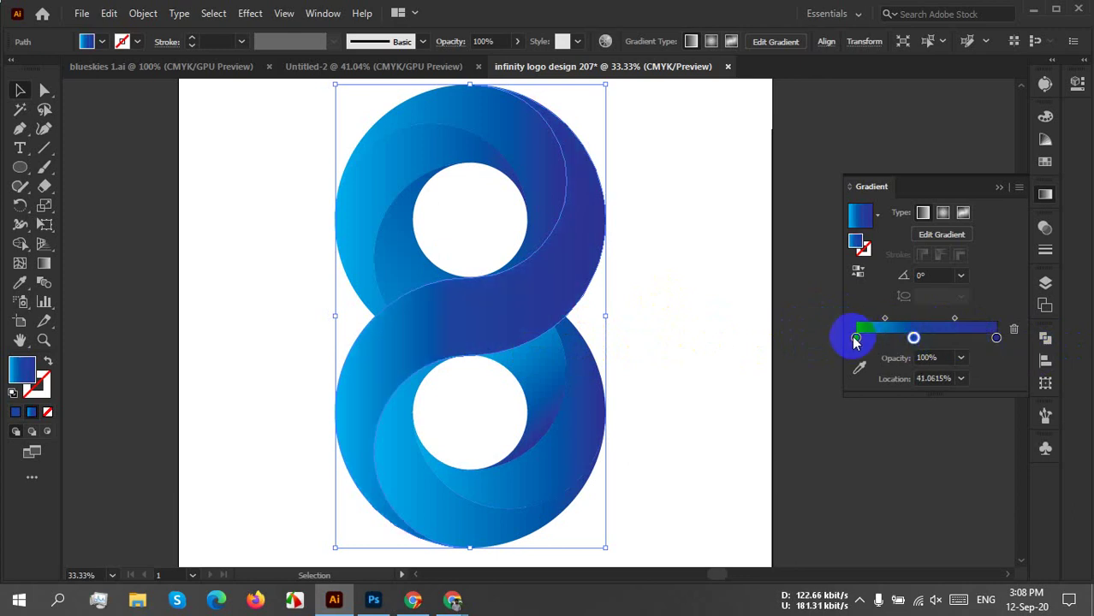
pyautogui.moveTo(856, 340); pyautogui.dragTo(966, 345)
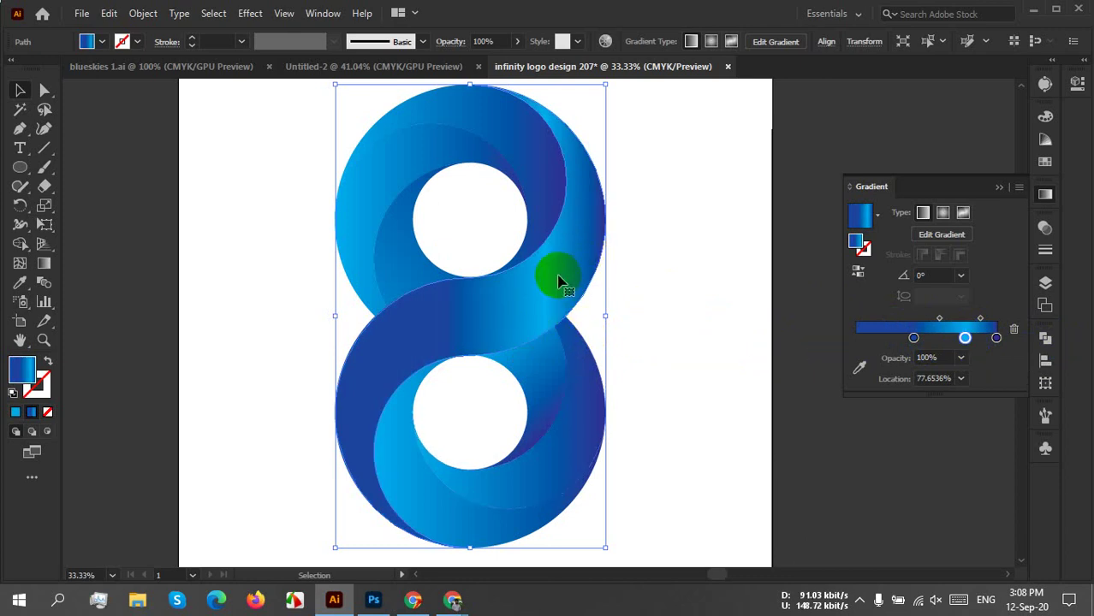
pyautogui.click(332, 423)
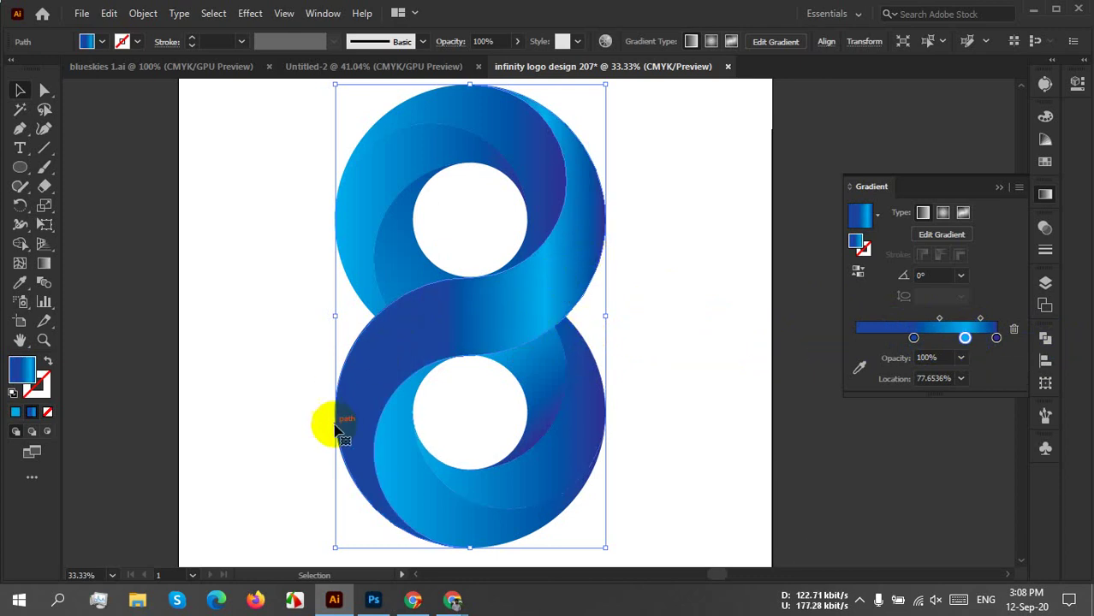
pyautogui.click(484, 265)
pyautogui.click(526, 231)
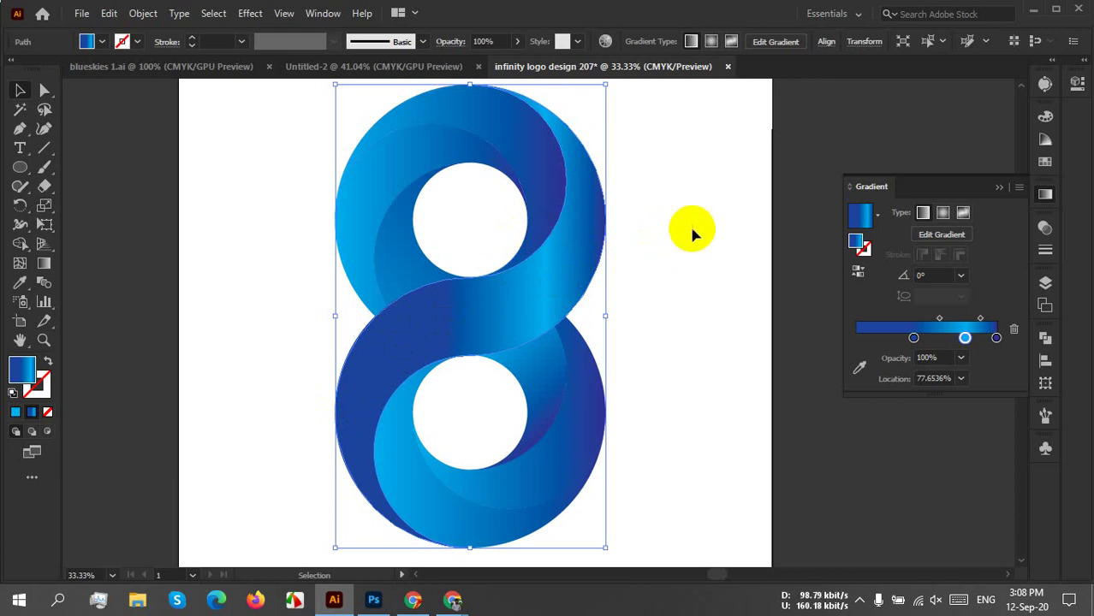
# Move the central band's first blue gradient stop to 0% and its cyan stop to about 52.5%.
pyautogui.moveTo(965, 337); pyautogui.dragTo(826, 336)
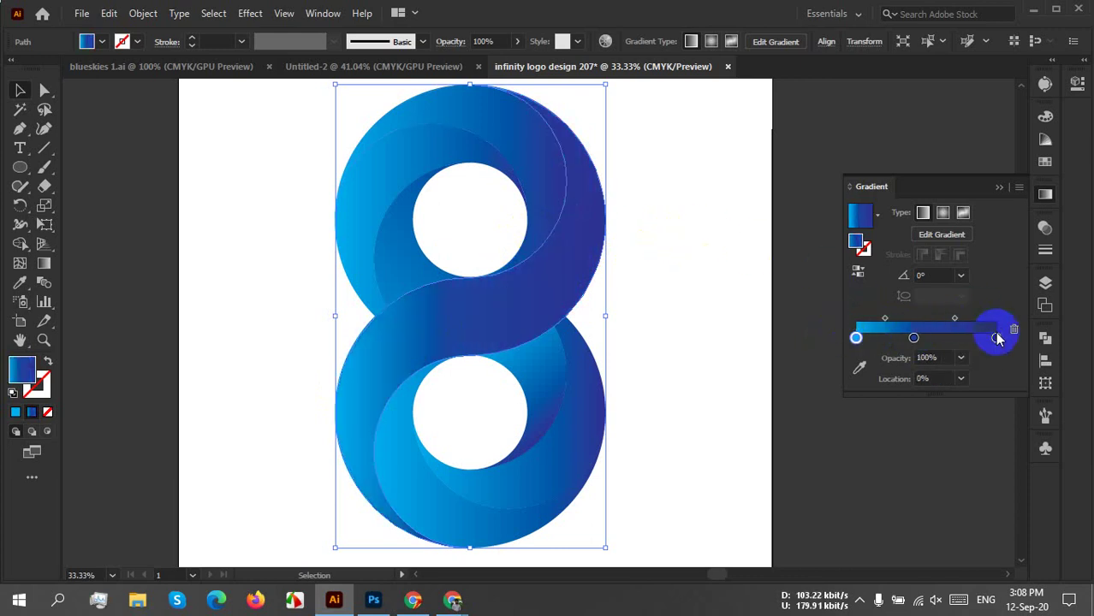
pyautogui.hotkey('ctrl', 'z')
pyautogui.click(914, 338)
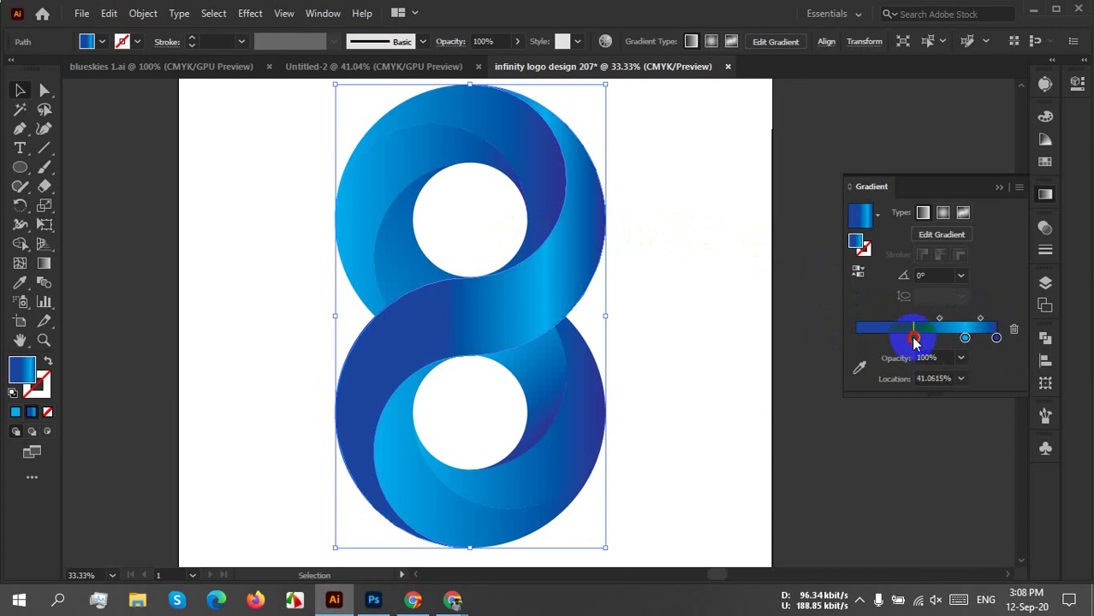
pyautogui.moveTo(914, 338); pyautogui.dragTo(855, 338)
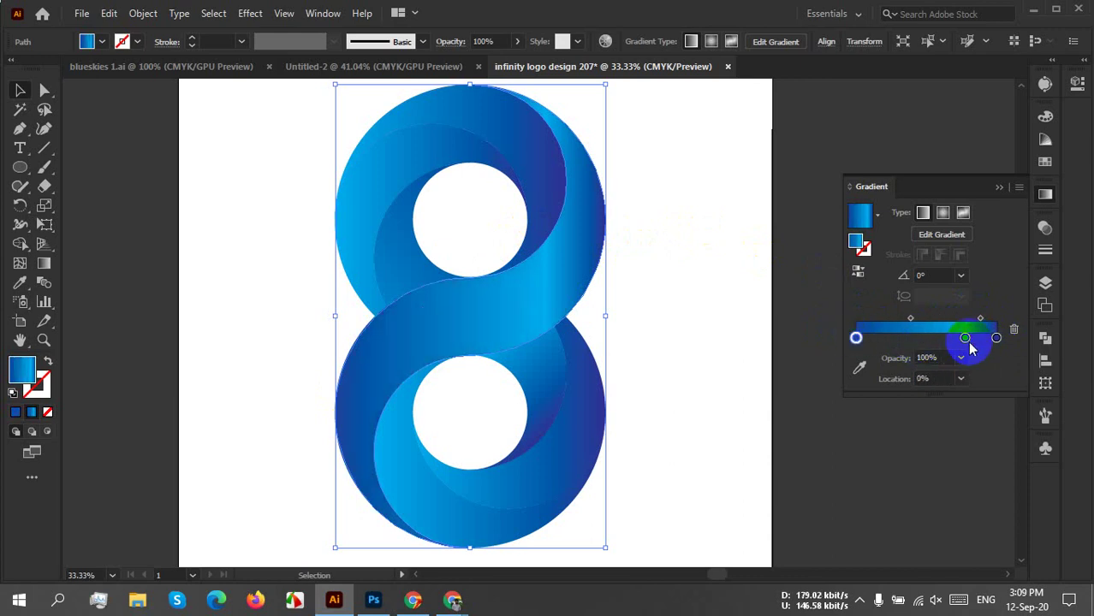
pyautogui.moveTo(964, 339); pyautogui.dragTo(930, 339)
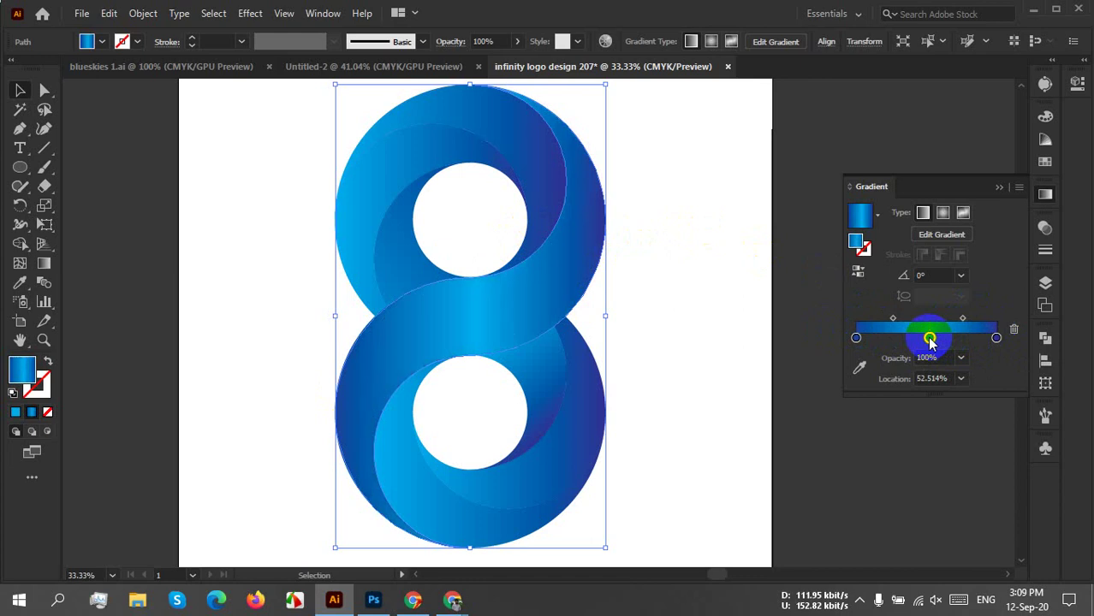
# Set the location of the central band's cyan gradient stop to exactly 50%.
pyautogui.doubleClick(933, 378)
pyautogui.write('51')
pyautogui.press('Return')
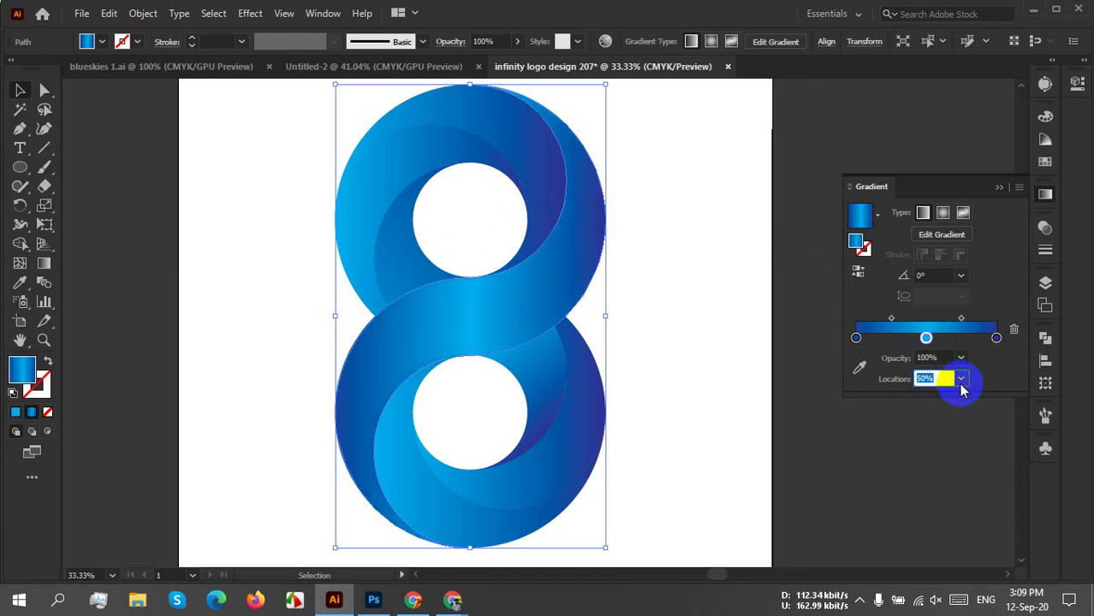
pyautogui.write('50')
pyautogui.press('Return')
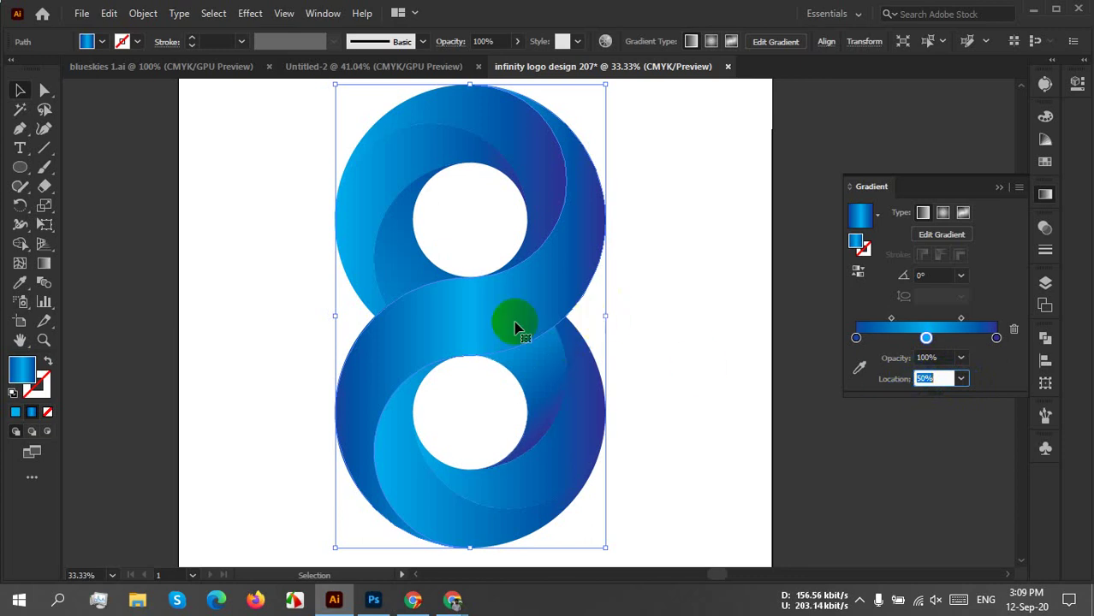
pyautogui.click(464, 237)
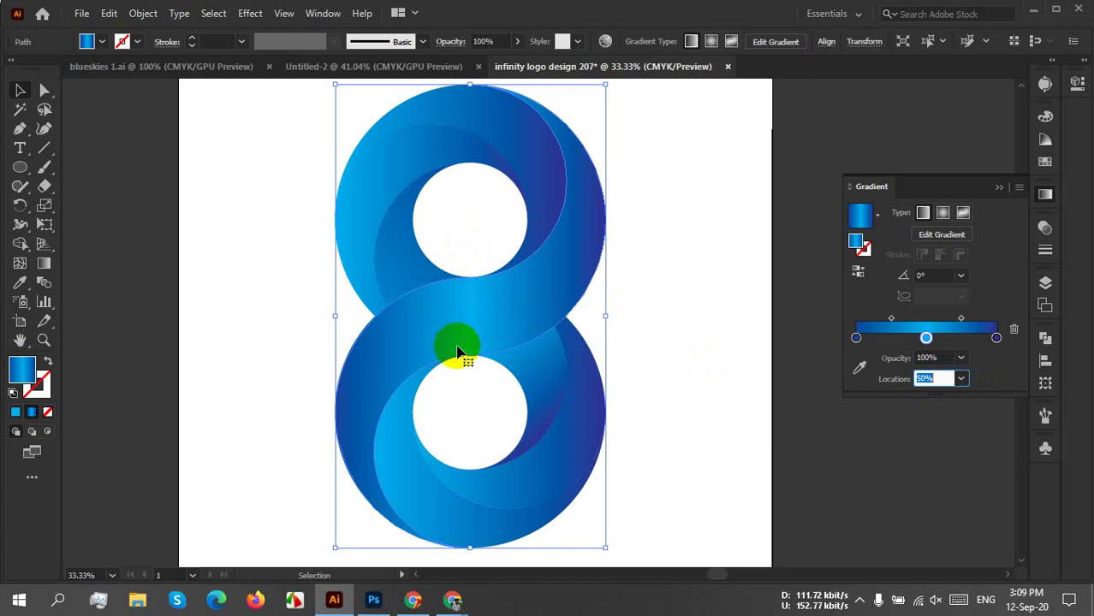
# Set the central band's gradient angle to 45°, deselect the band and put the gradient settings away.
pyautogui.click(960, 276)
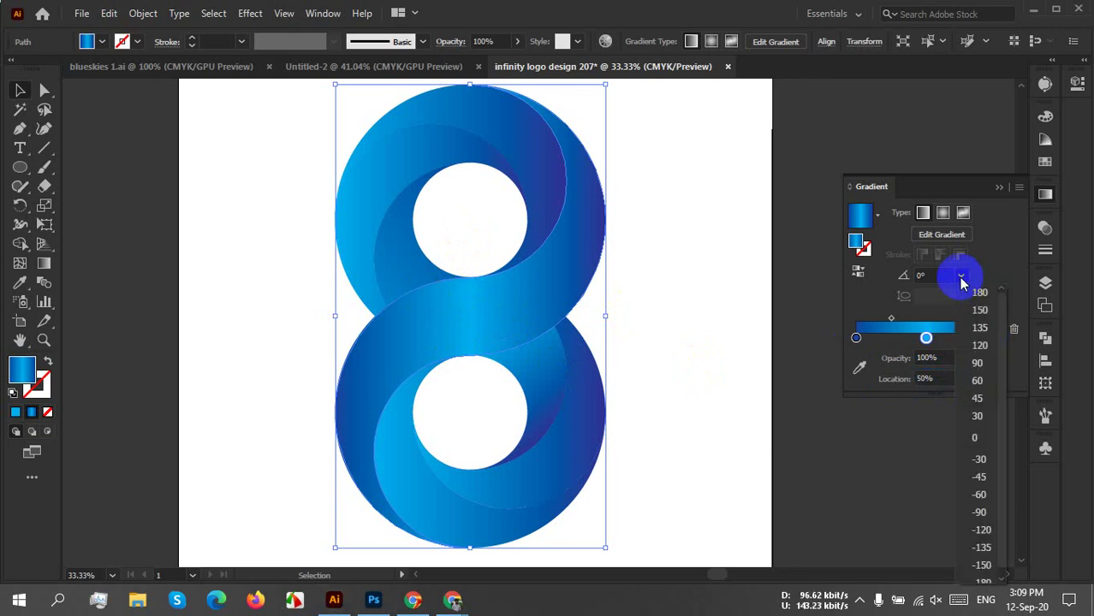
pyautogui.click(976, 399)
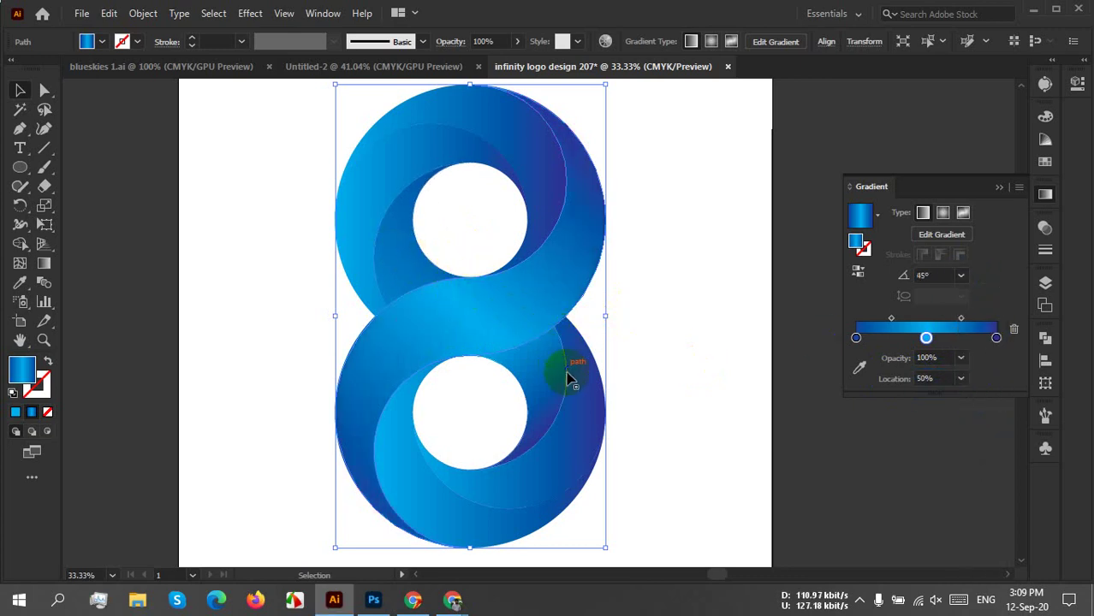
pyautogui.click(460, 446)
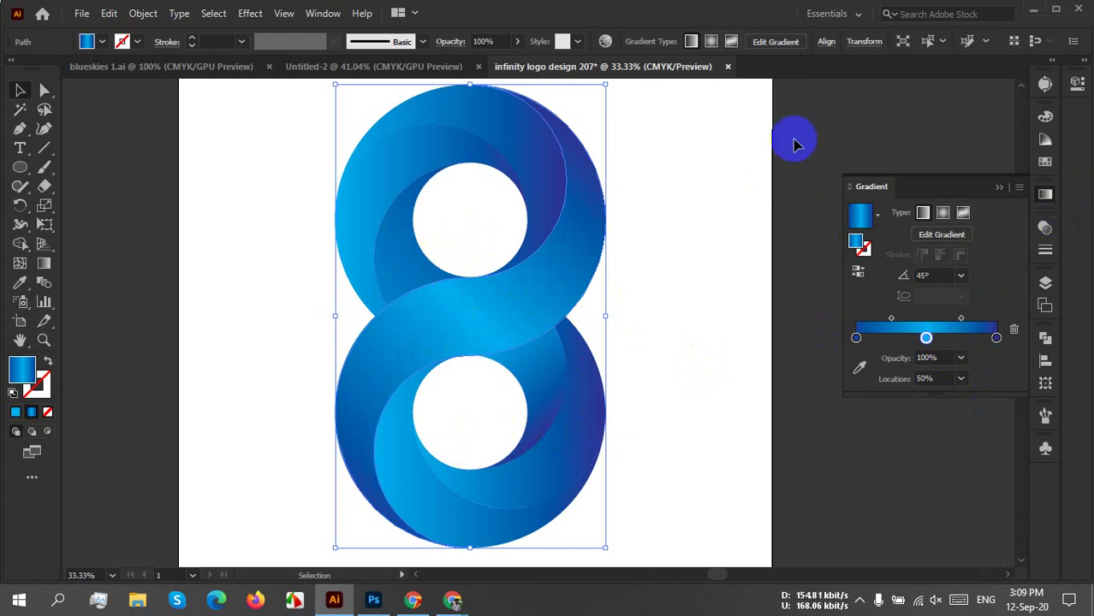
pyautogui.click(704, 204)
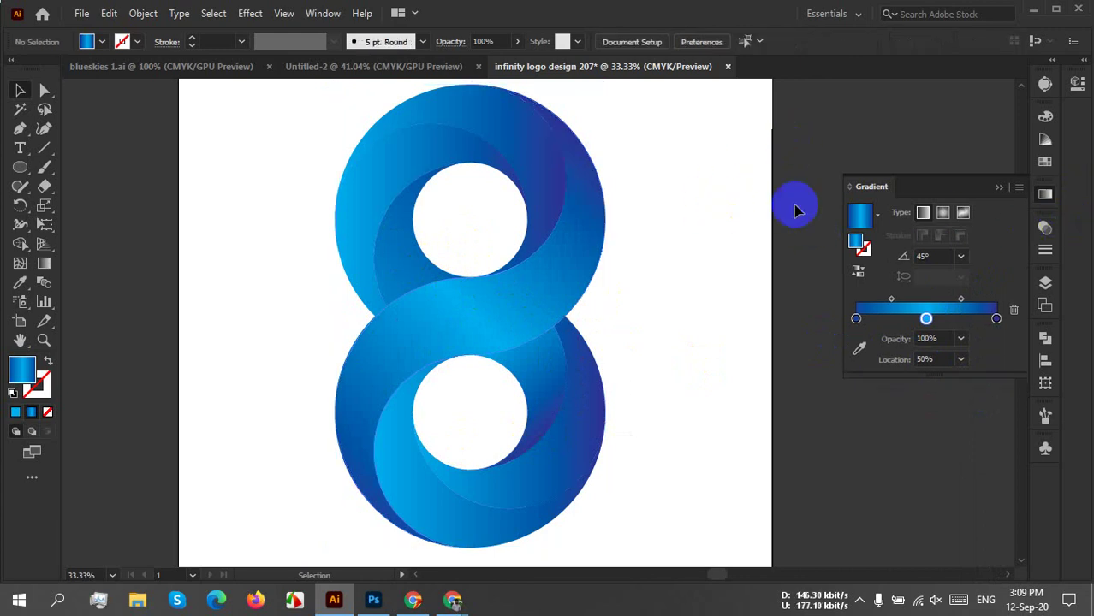
pyautogui.click(996, 188)
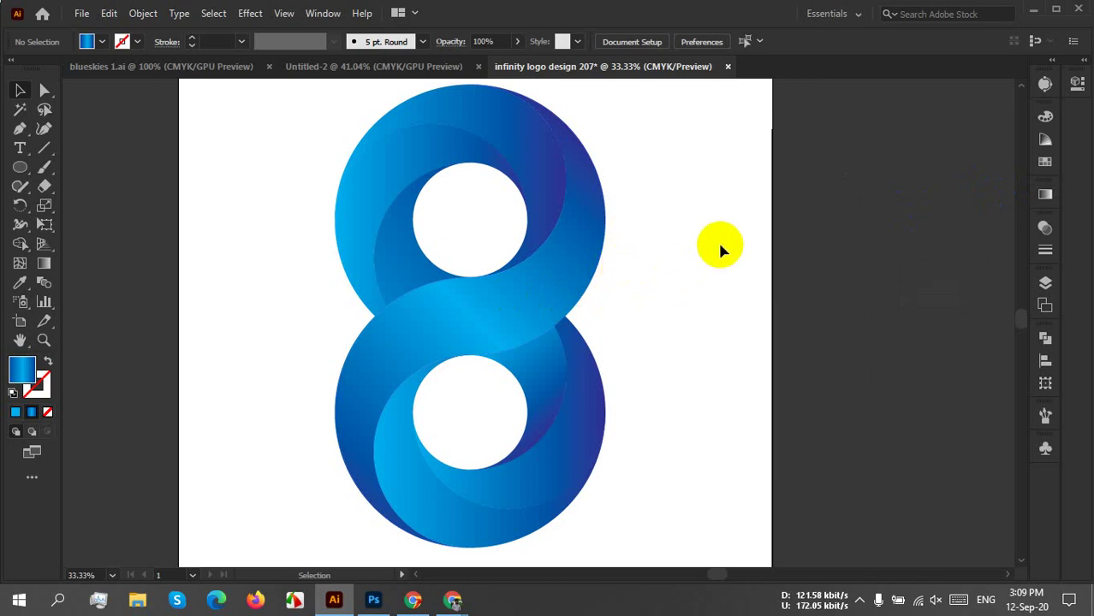
# Open the options of the global CMYK Cyan swatch and preview a pink mix of 0% cyan and 62% magenta on the logo.
pyautogui.moveTo(599, 261); pyautogui.dragTo(505, 293)
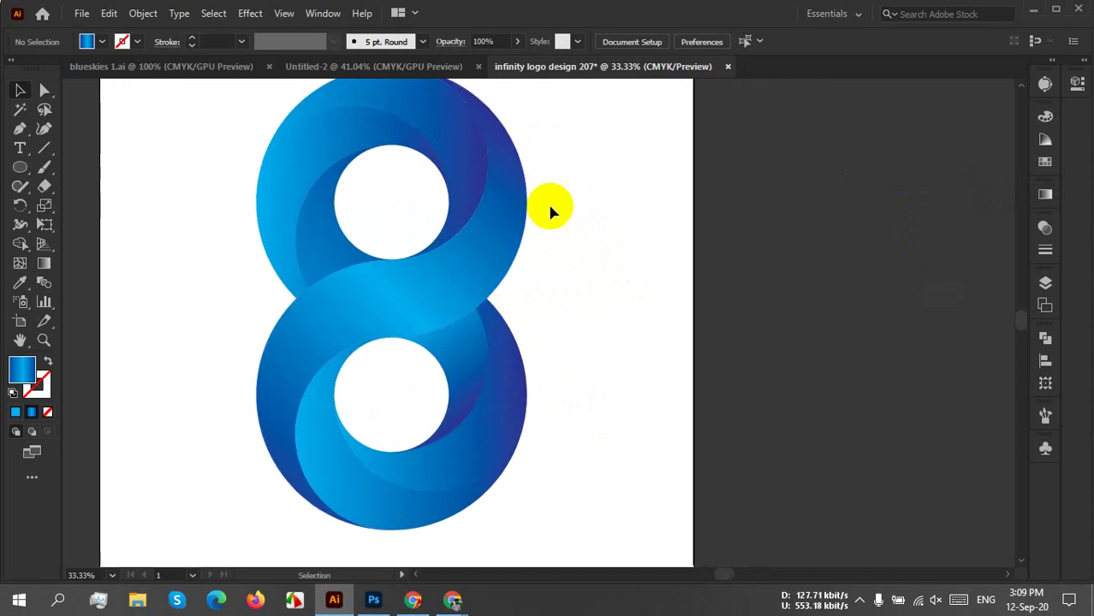
pyautogui.click(1045, 162)
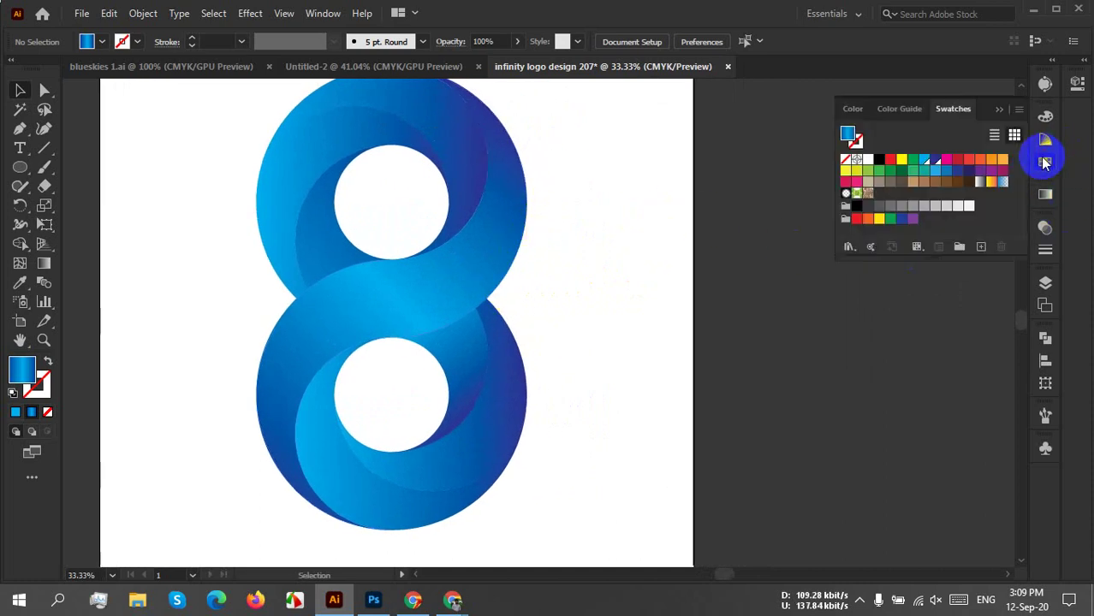
pyautogui.click(926, 160)
pyautogui.doubleClick(926, 161)
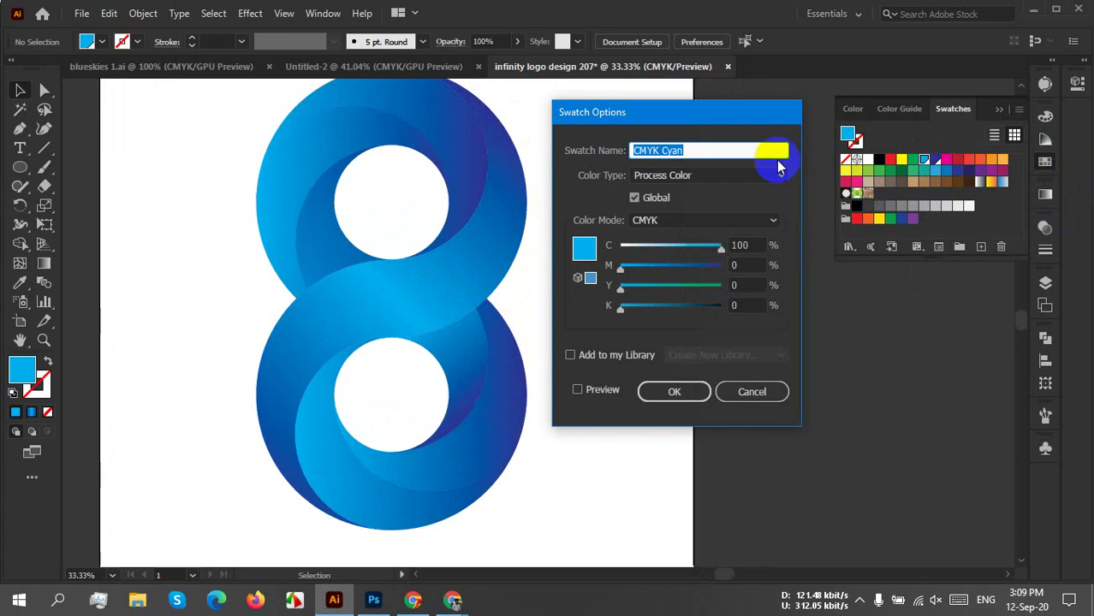
pyautogui.moveTo(658, 120); pyautogui.dragTo(787, 133)
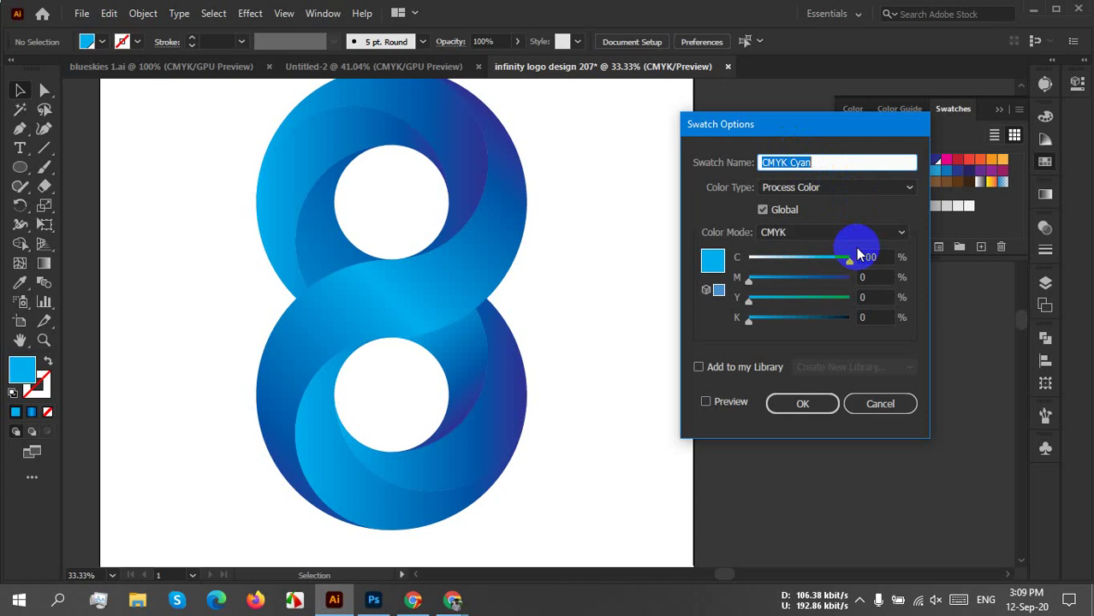
pyautogui.moveTo(841, 265); pyautogui.dragTo(732, 255)
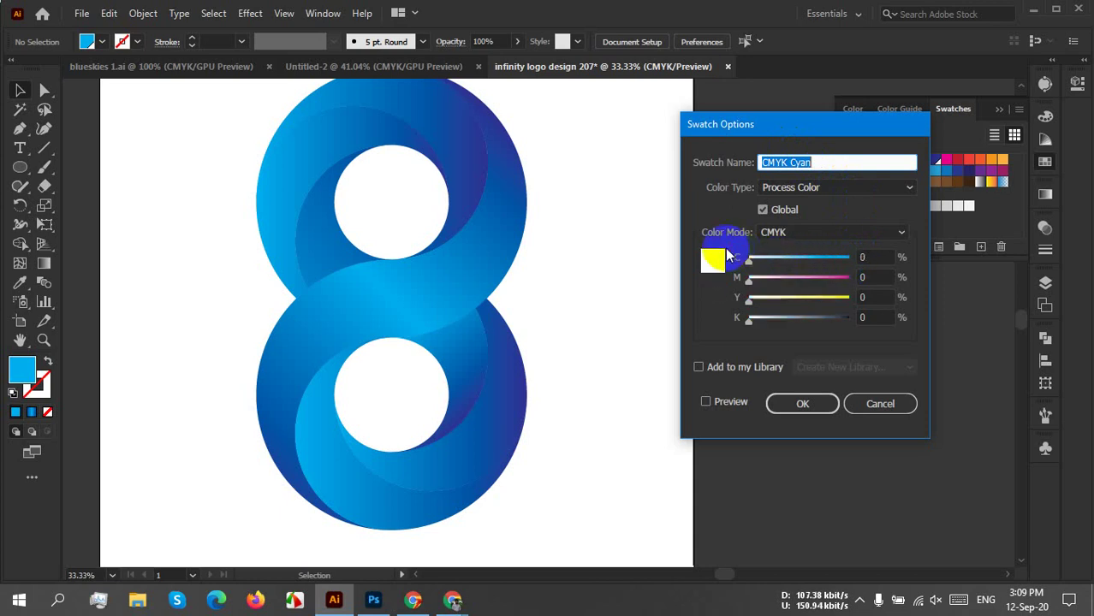
pyautogui.moveTo(747, 282); pyautogui.dragTo(811, 287)
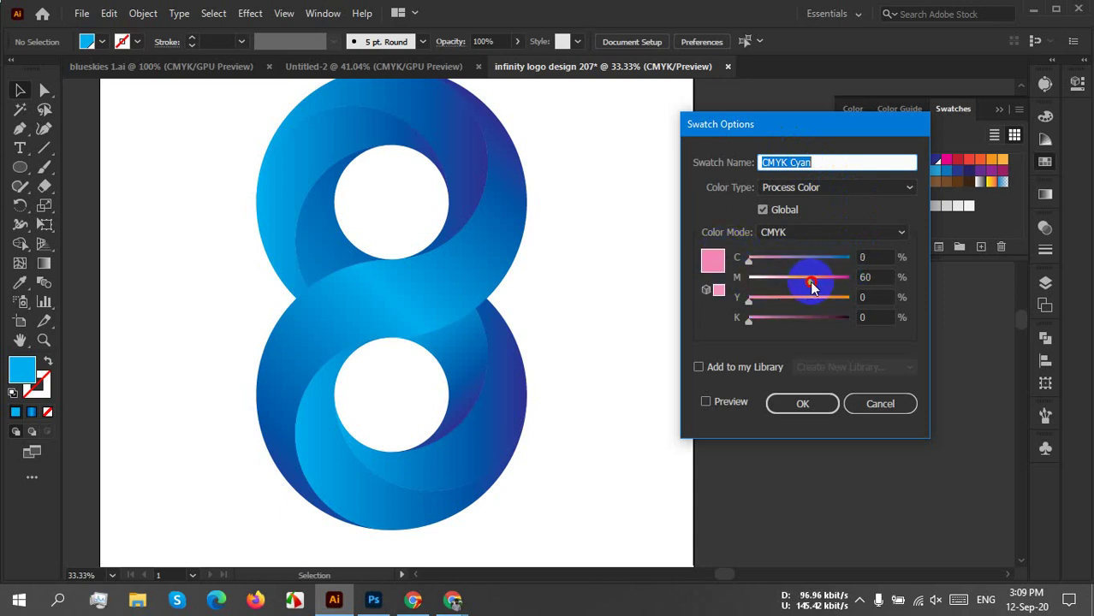
pyautogui.click(708, 403)
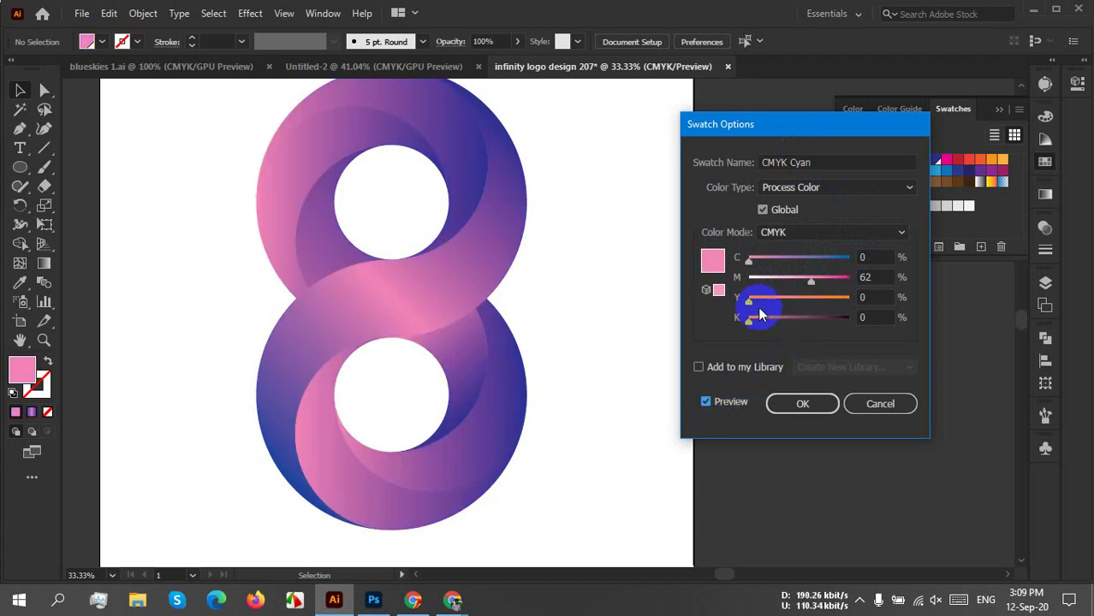
# Try a 49% black mix and a 100% cyan, 51% magenta, 0% black mix for the swatch, and cancel the changes.
pyautogui.moveTo(749, 314); pyautogui.dragTo(799, 326)
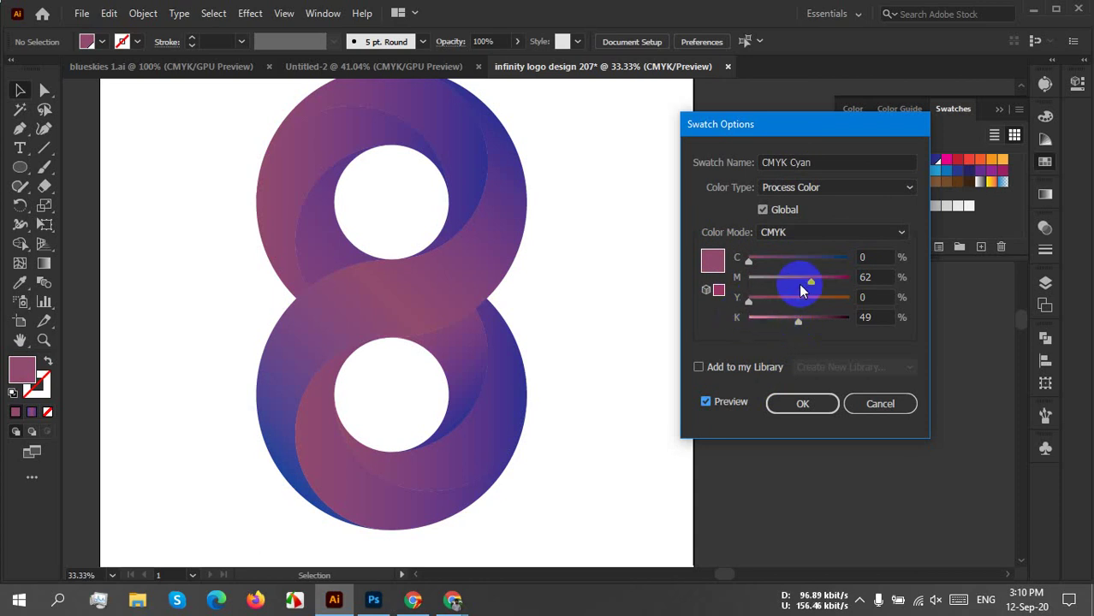
pyautogui.moveTo(812, 282); pyautogui.dragTo(866, 269)
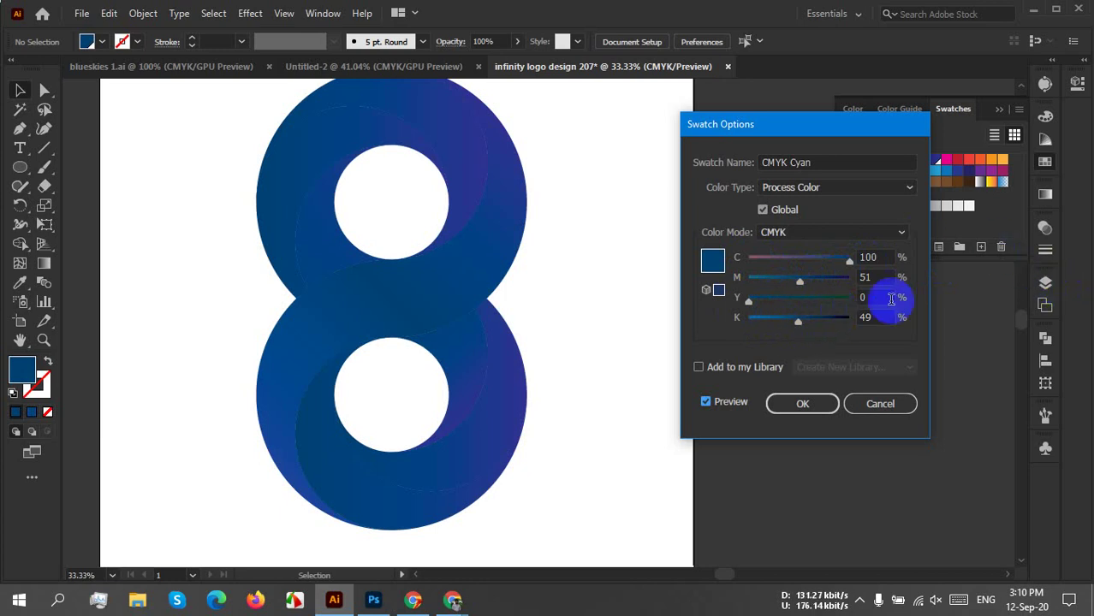
pyautogui.moveTo(795, 320); pyautogui.dragTo(732, 321)
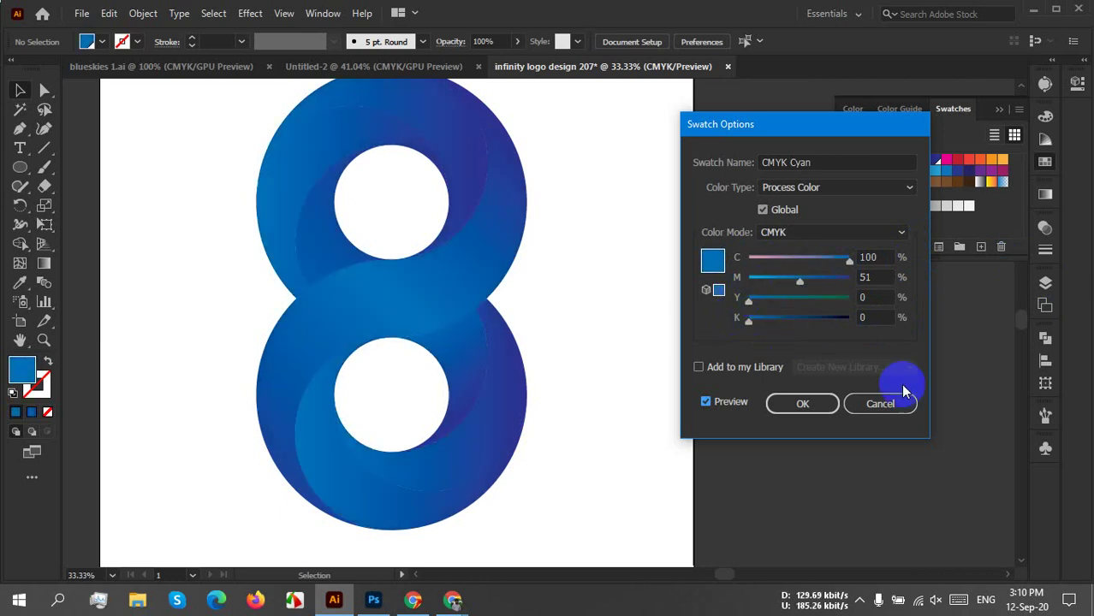
pyautogui.moveTo(880, 403); pyautogui.dragTo(839, 403)
pyautogui.click(837, 403)
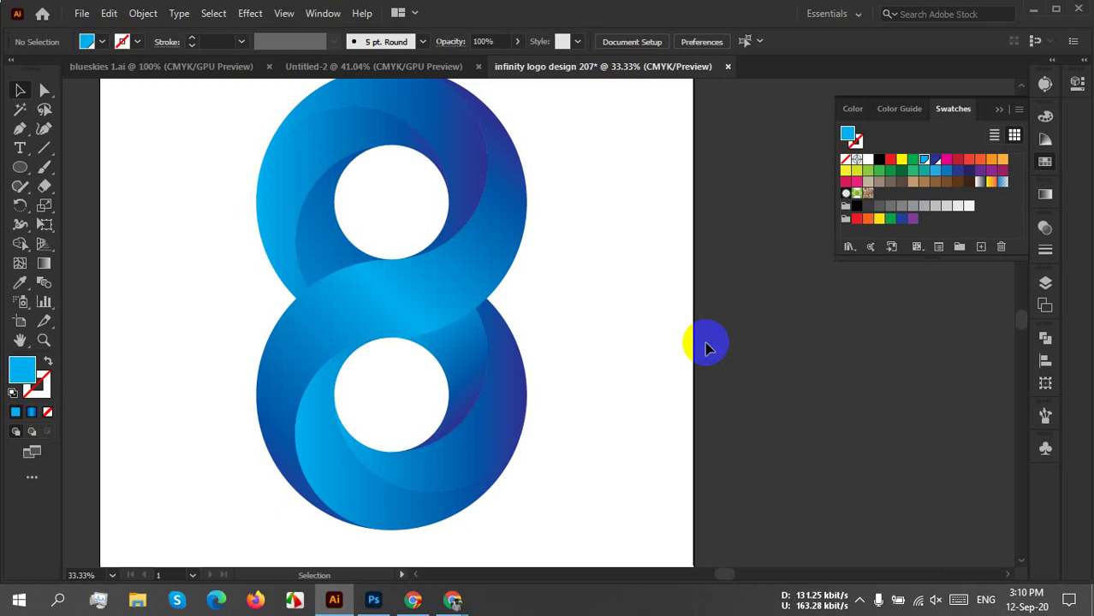
# Try altering the cyan and magenta amounts of the global CMYK Blue swatch with preview on, cancel the changes and put the swatches away.
pyautogui.doubleClick(935, 161)
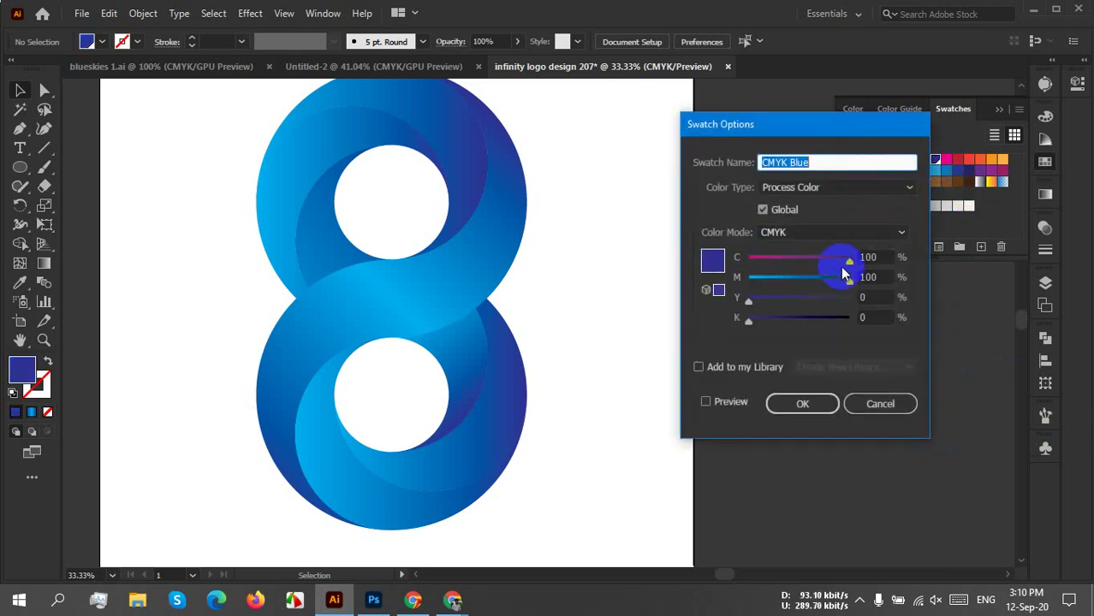
pyautogui.moveTo(842, 266)
pyautogui.mouseDown()
pyautogui.moveTo(767, 258)
pyautogui.moveTo(847, 264)
pyautogui.mouseUp()
pyautogui.click(733, 404)
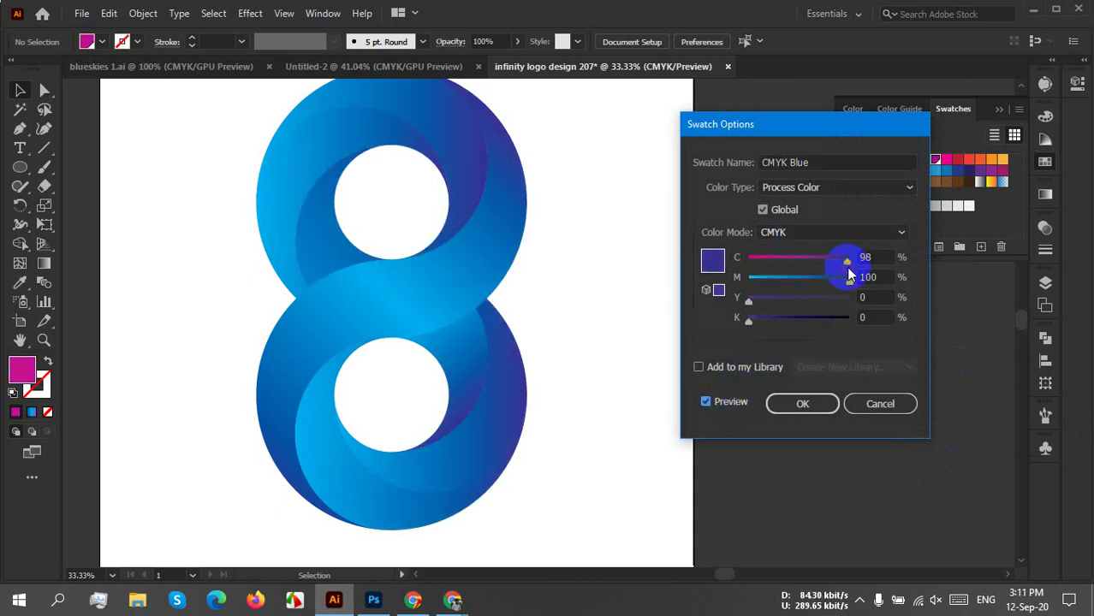
pyautogui.moveTo(754, 286); pyautogui.dragTo(849, 291)
pyautogui.click(881, 402)
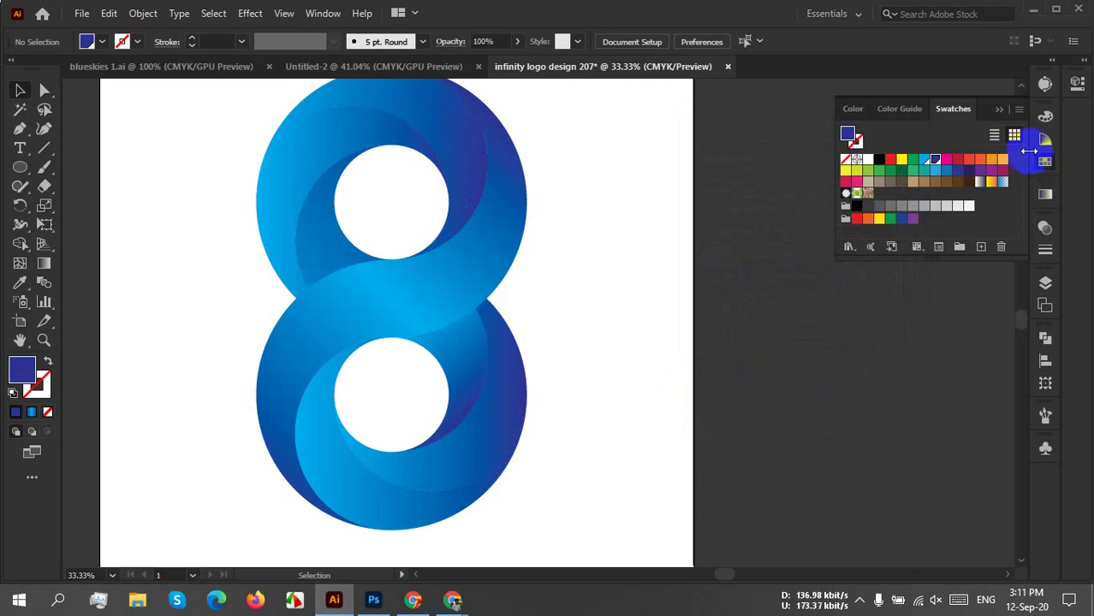
pyautogui.click(997, 110)
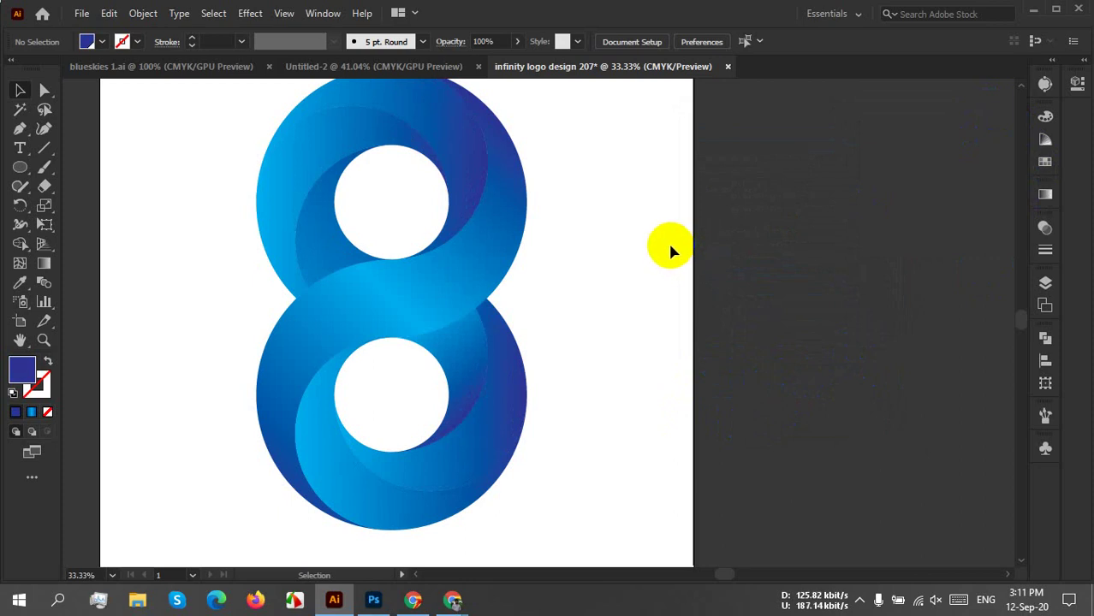
pyautogui.scroll(-2, 667, 249)
pyautogui.moveTo(651, 249); pyautogui.dragTo(637, 291)
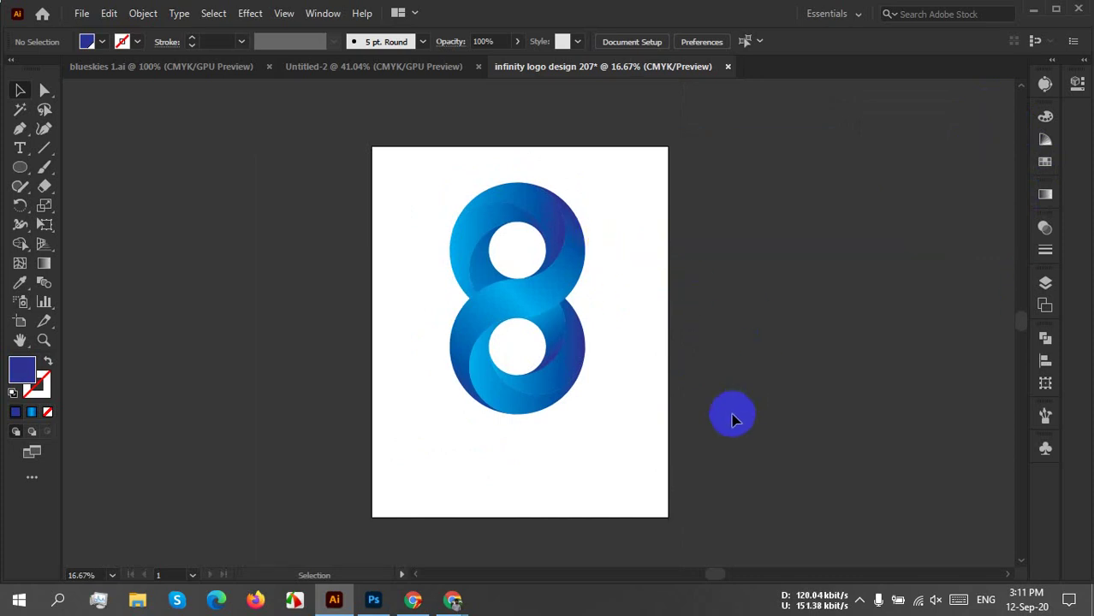
pyautogui.click(859, 600)
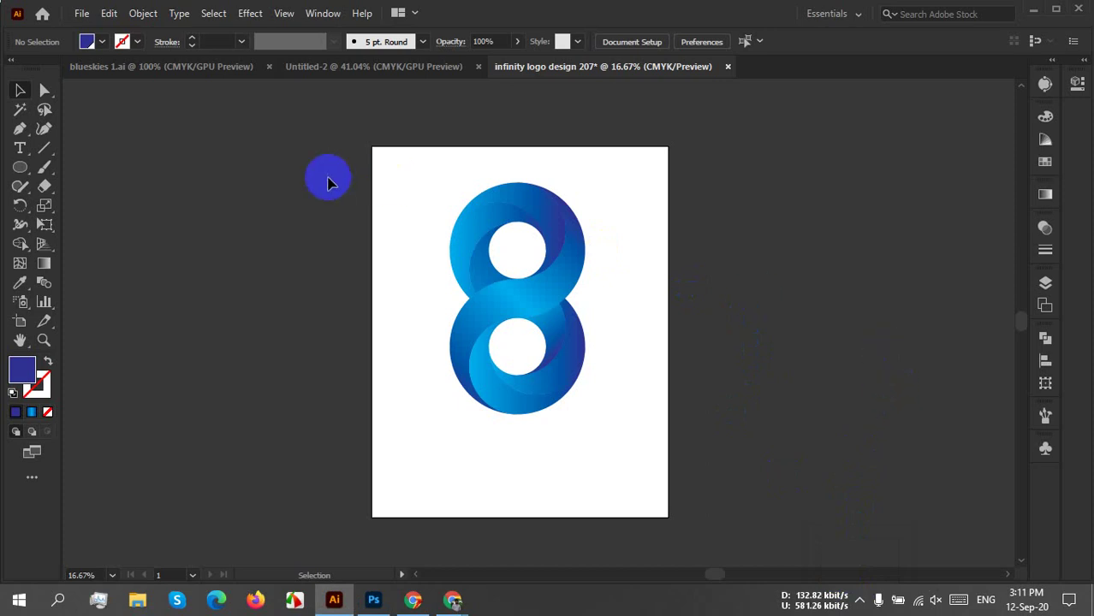
pyautogui.click(594, 137)
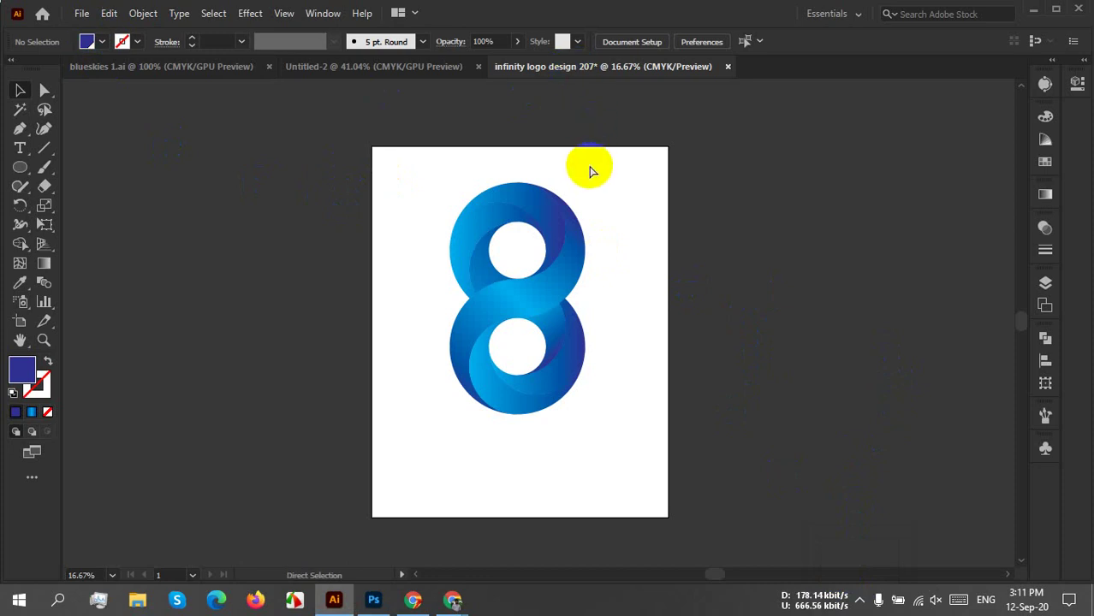
# Save the logo on the Desktop as the Adobe Illustrator file "infinity logo design 207" in the Illustrator 2020 version.
pyautogui.hotkey('ctrl', 'shift', 's')
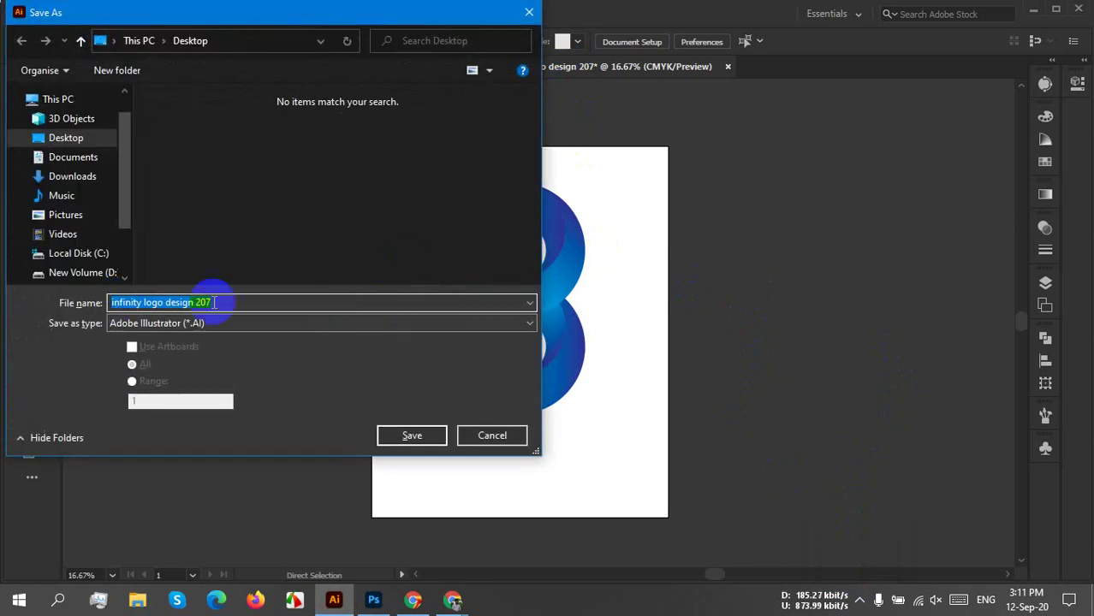
pyautogui.click(483, 438)
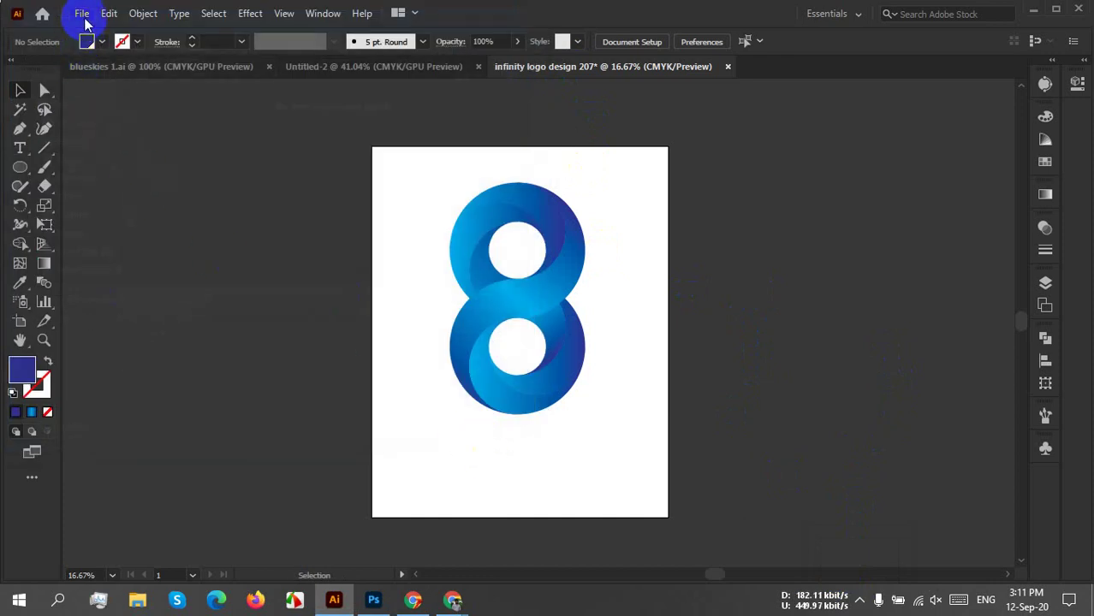
pyautogui.click(82, 13)
pyautogui.click(134, 162)
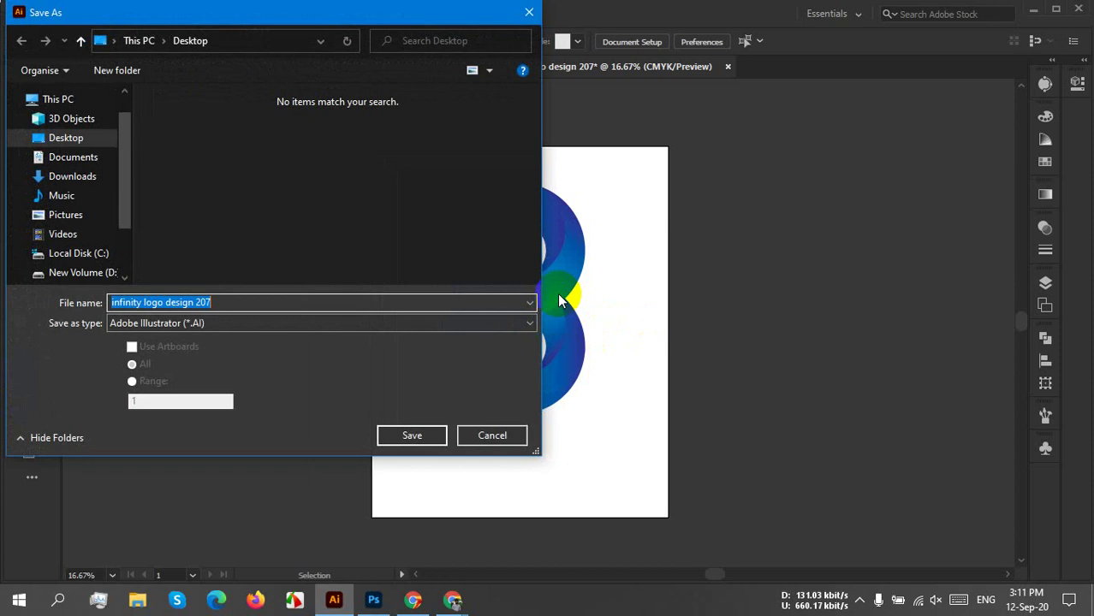
pyautogui.click(101, 140)
pyautogui.click(203, 302)
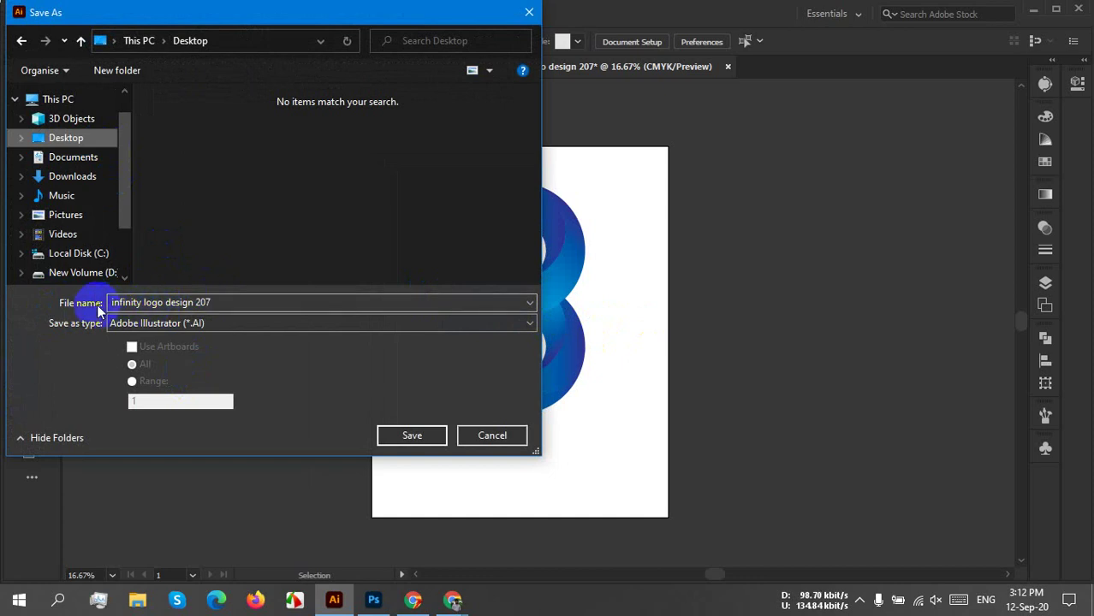
pyautogui.click(399, 434)
pyautogui.click(611, 521)
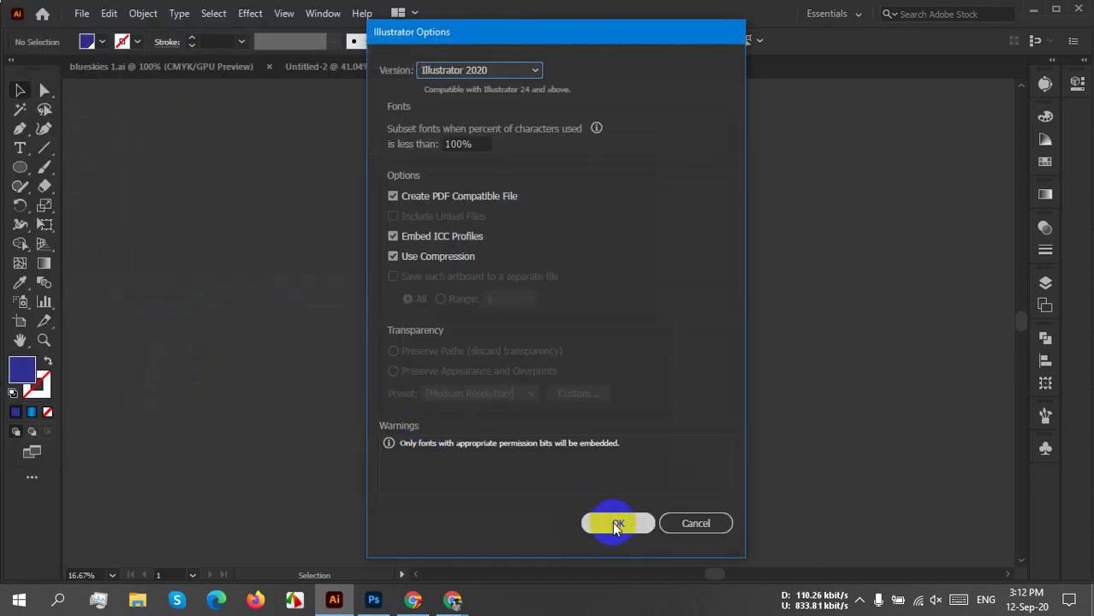
# Start a Save for Web (Legacy) export of the logo and fit the whole artboard in the preview.
pyautogui.click(82, 19)
pyautogui.moveTo(99, 8)
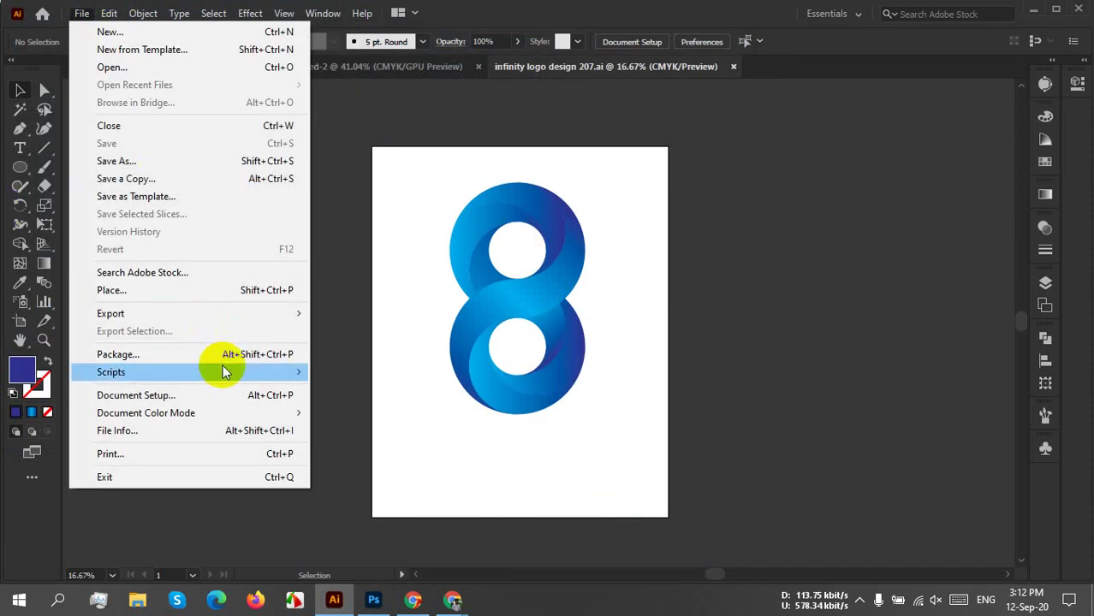
pyautogui.moveTo(204, 312)
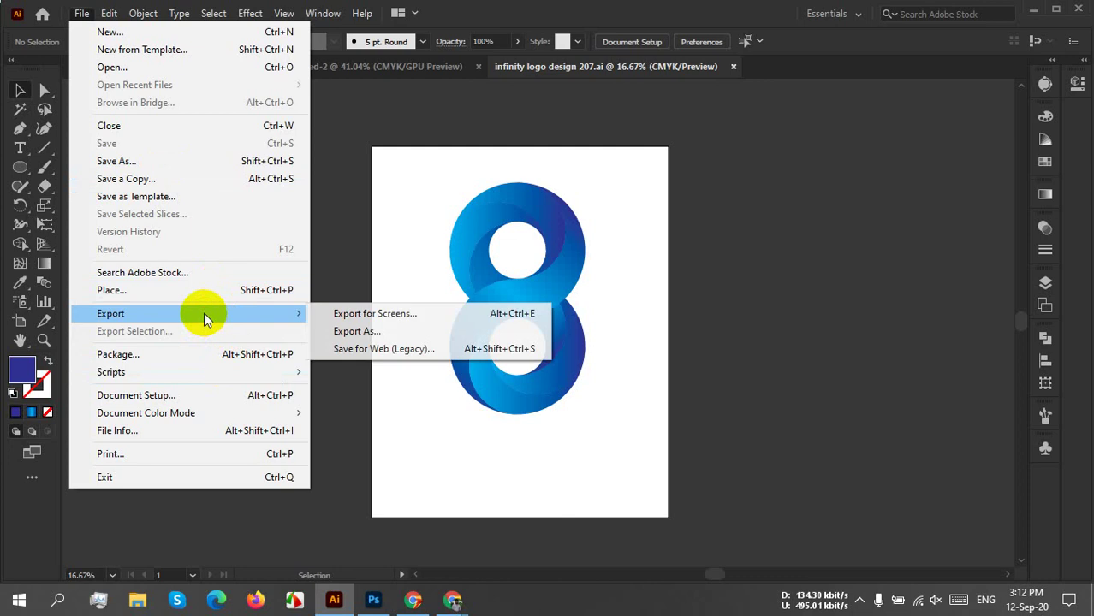
pyautogui.click(351, 349)
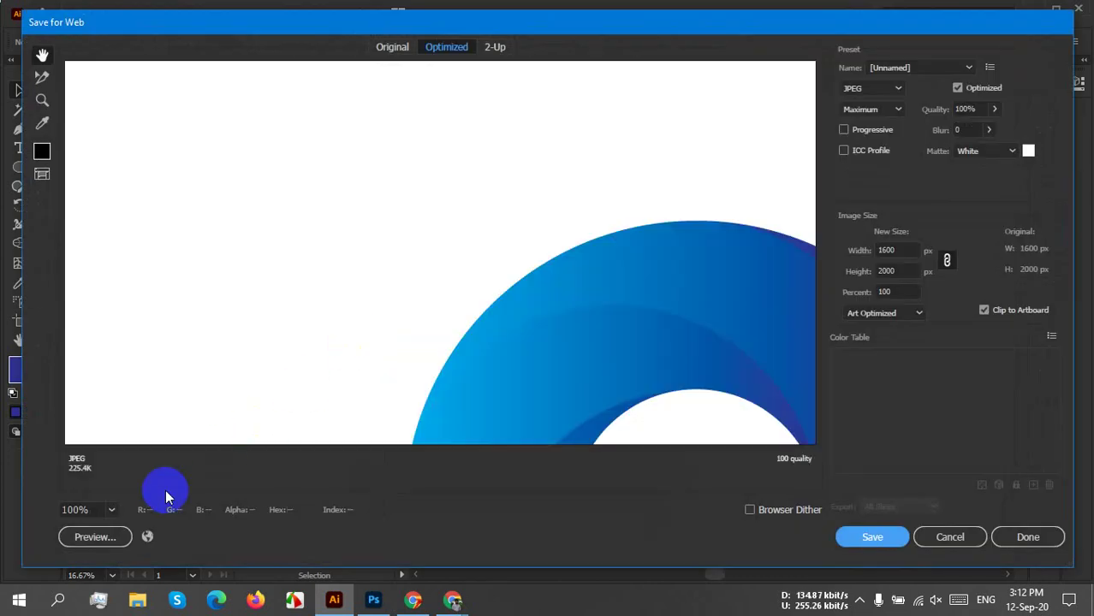
pyautogui.click(112, 510)
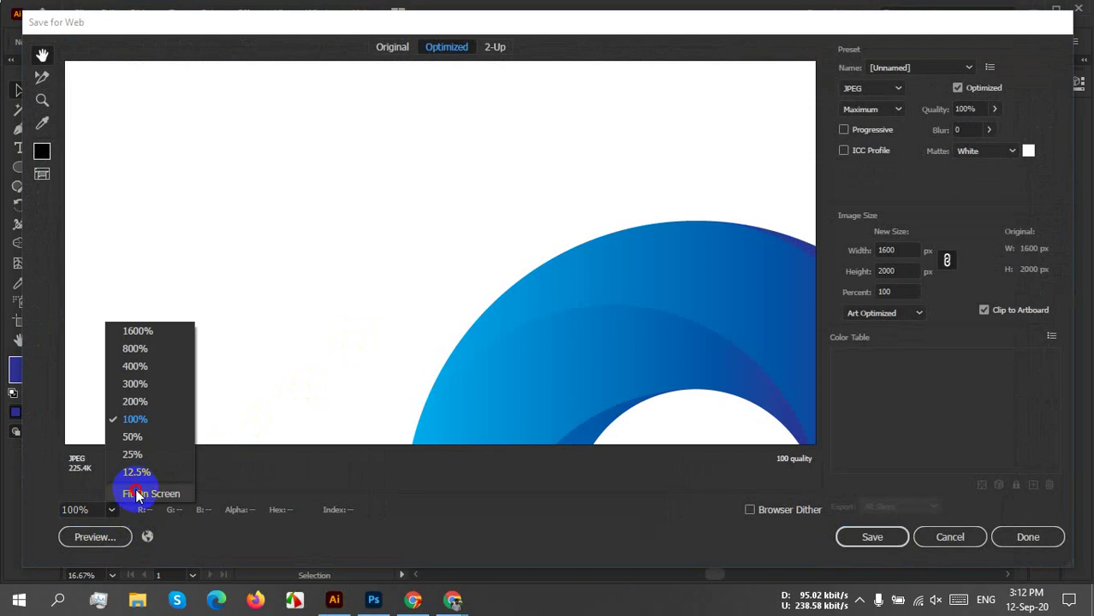
pyautogui.click(137, 494)
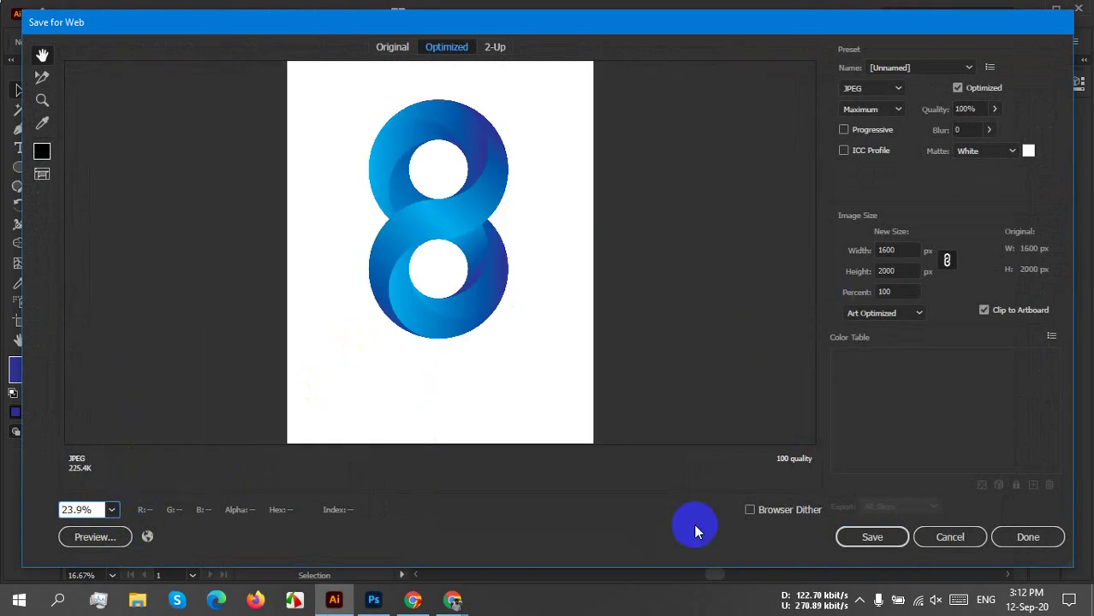
# Keep JPEG as the export format and choose Maximum quality.
pyautogui.click(873, 92)
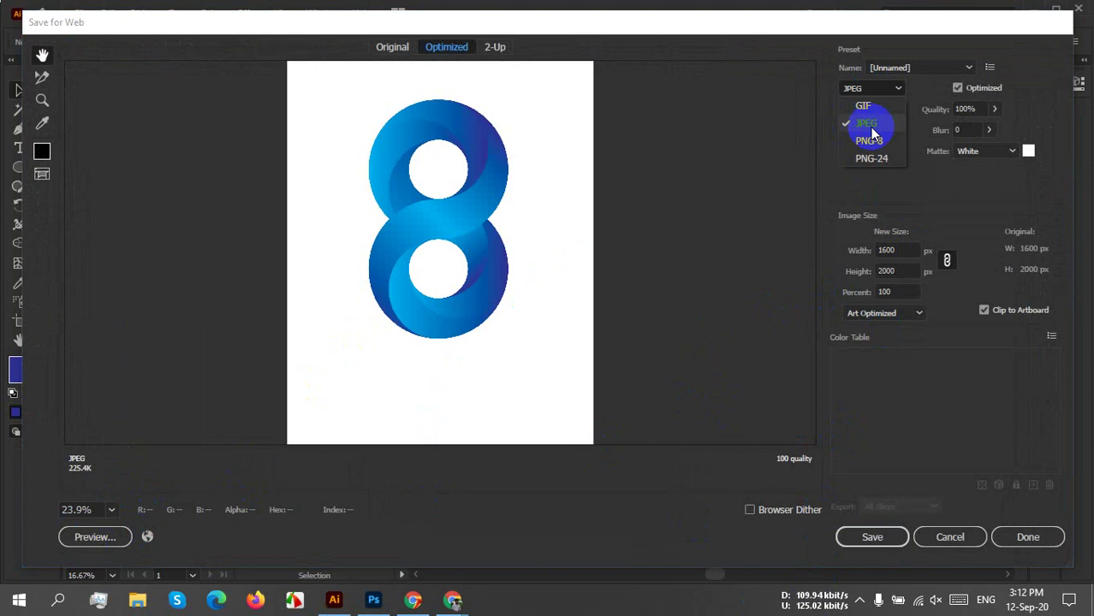
pyautogui.click(886, 183)
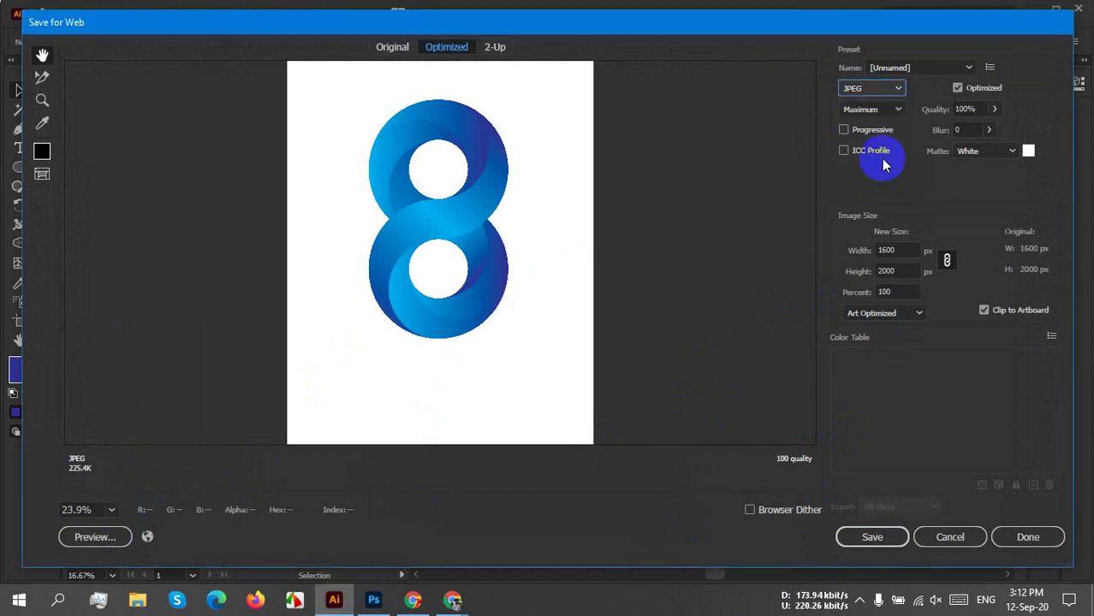
pyautogui.click(897, 109)
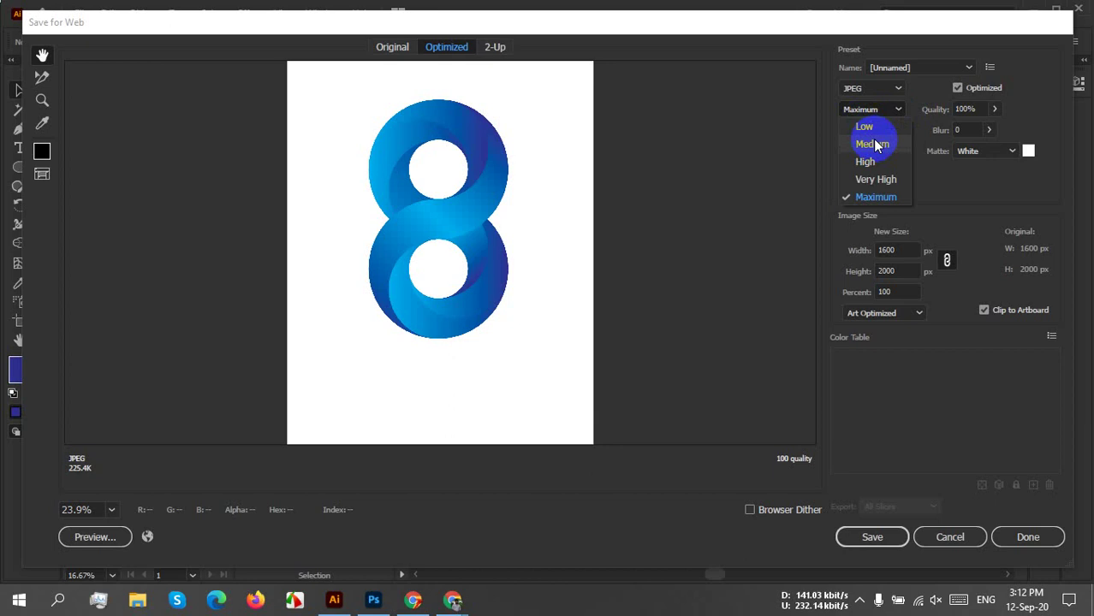
pyautogui.click(873, 199)
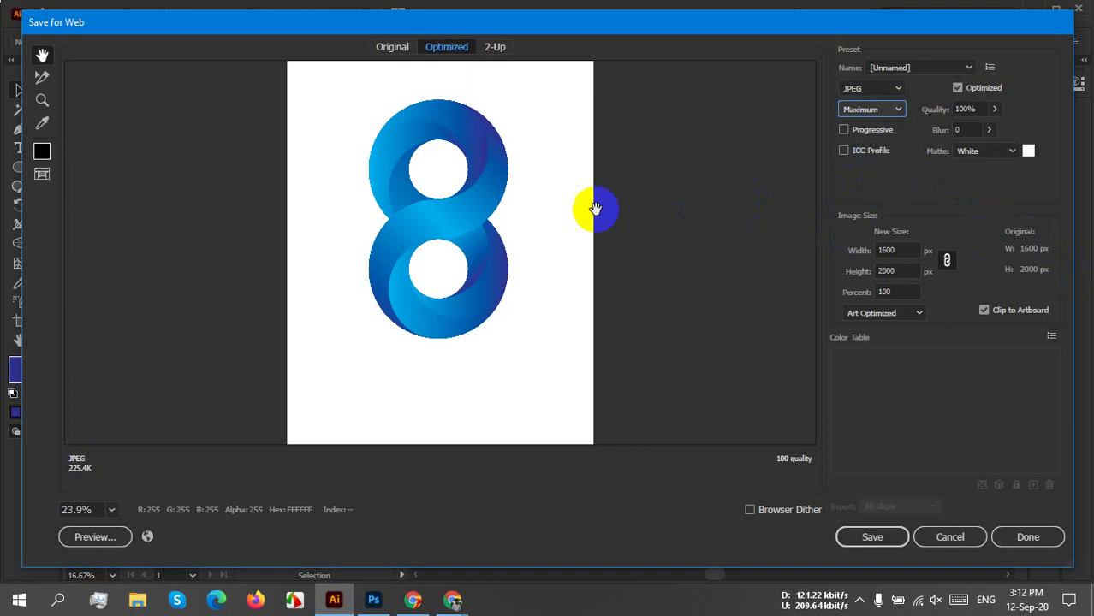
# Save the optimized JPEG on the Desktop under the name "infinity-logo-design-207 1".
pyautogui.click(868, 539)
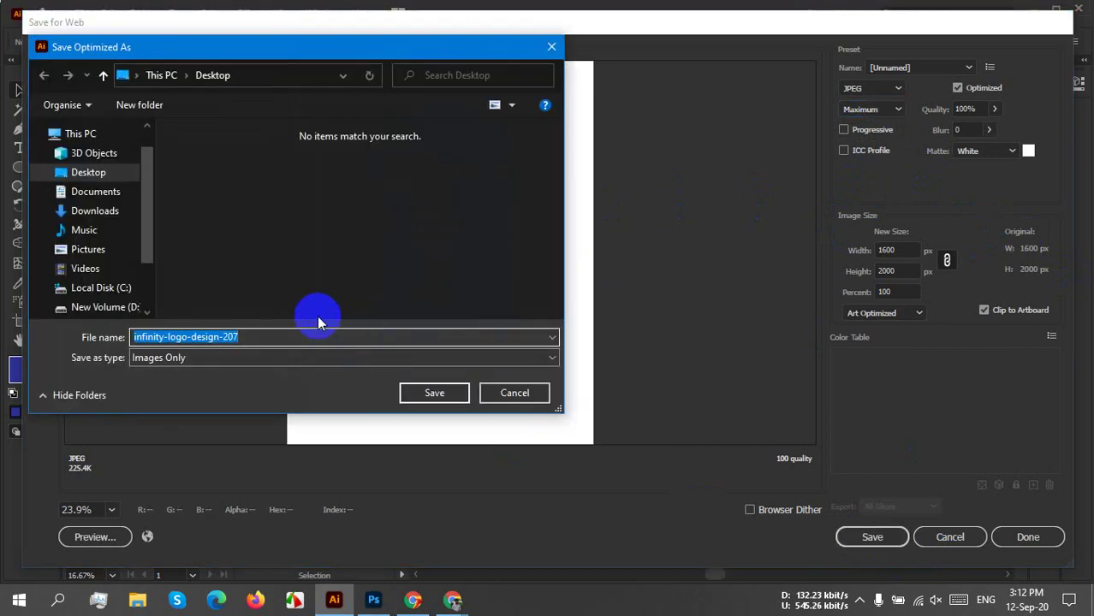
pyautogui.click(264, 337)
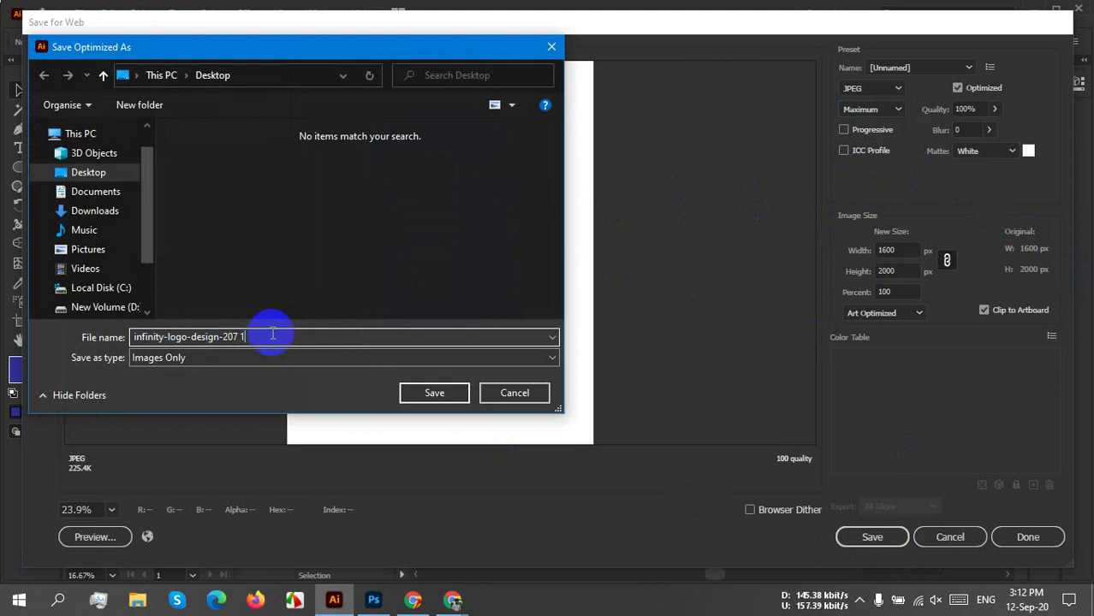
pyautogui.write('1')
pyautogui.press('BackSpace')
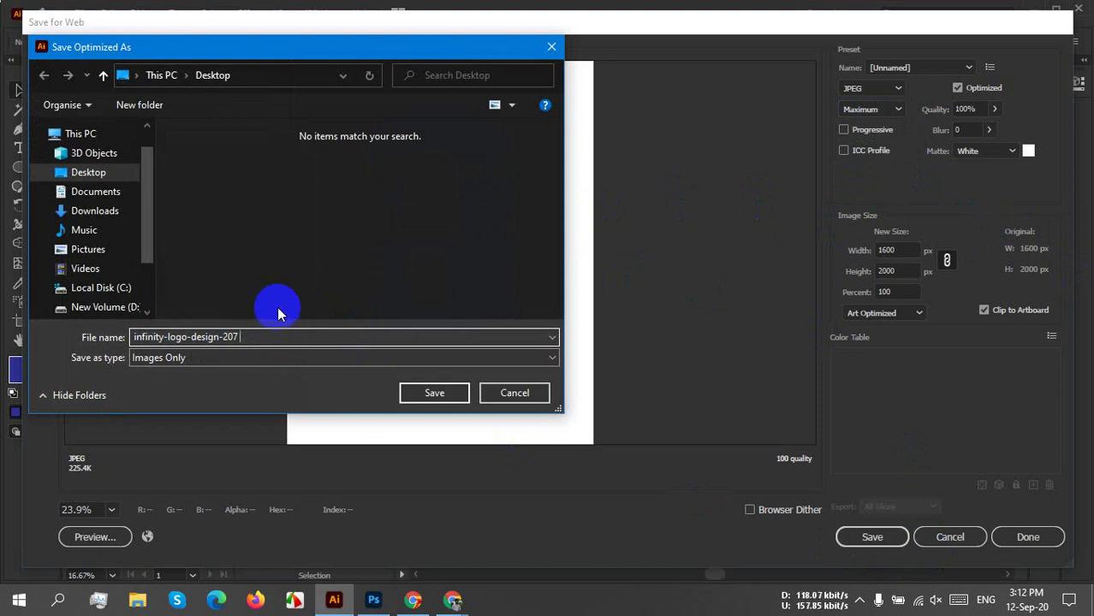
pyautogui.write('1')
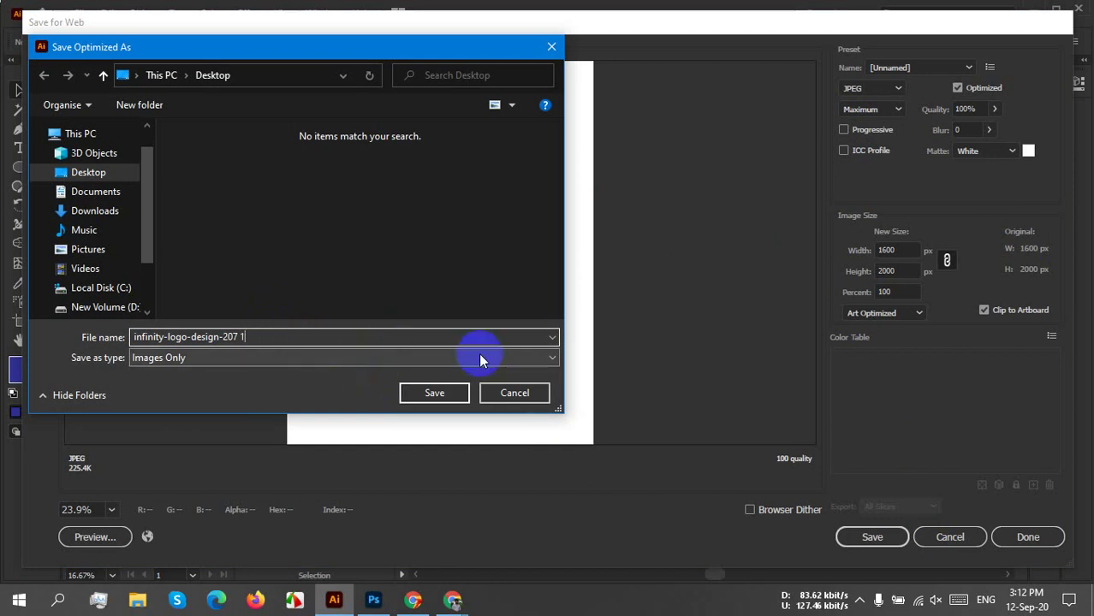
pyautogui.click(430, 395)
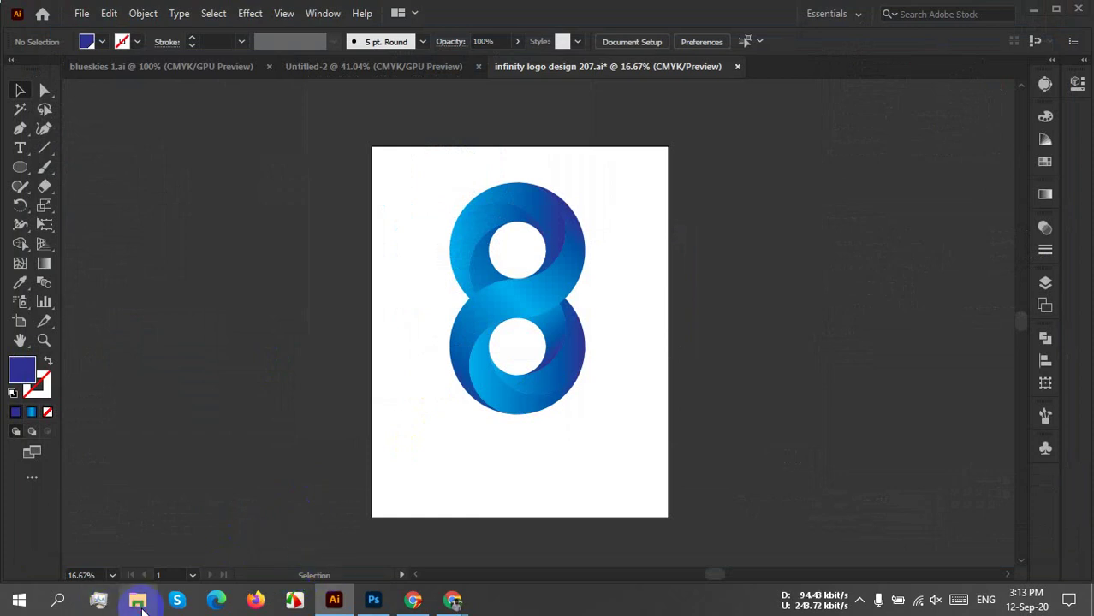
# View the exported infinity-logo-design-207-1 image from the Desktop folder in File Explorer, examine the logo enlarged and whole, and close the viewer.
pyautogui.click(138, 600)
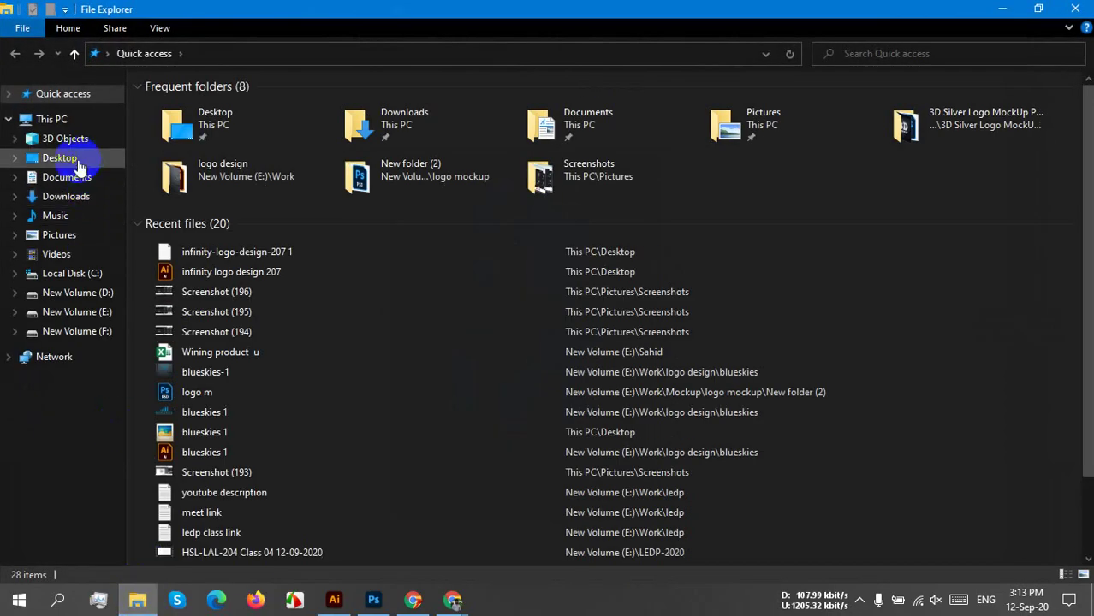
pyautogui.click(77, 161)
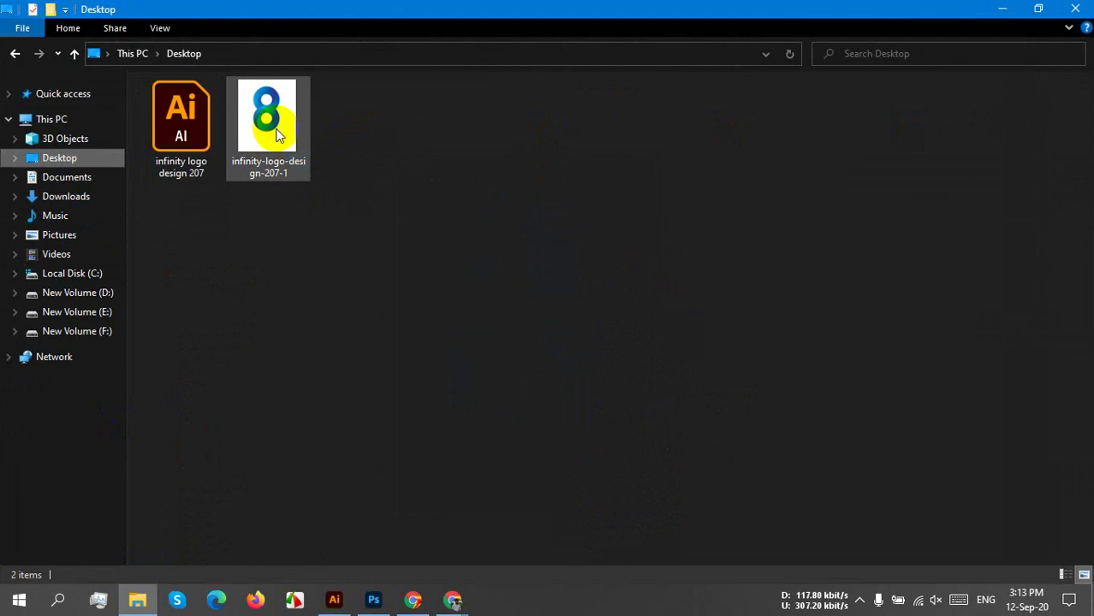
pyautogui.doubleClick(277, 136)
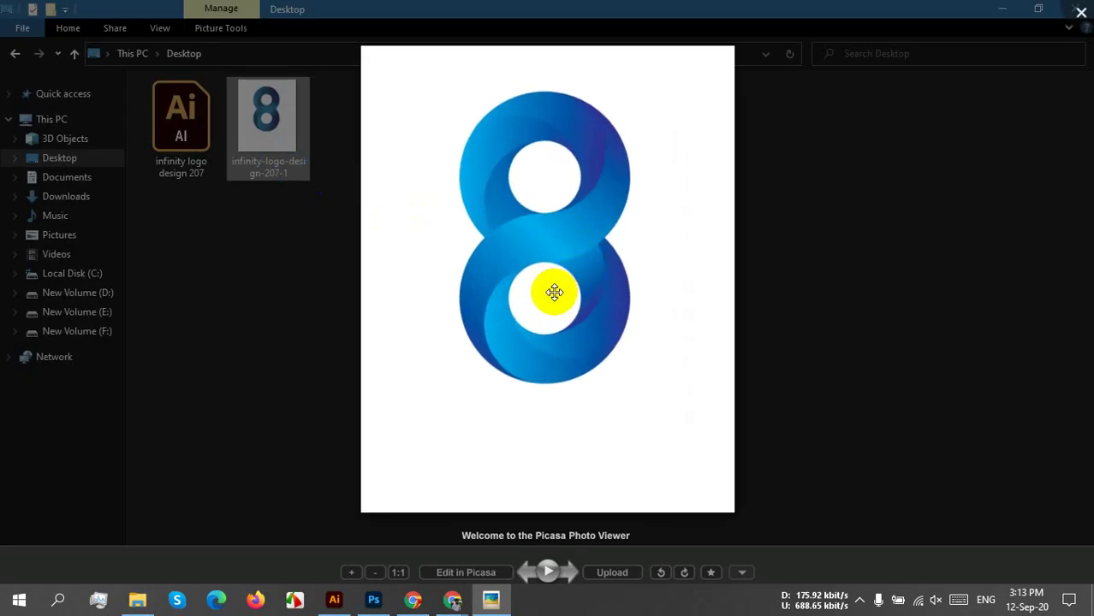
pyautogui.scroll(5, 618, 271)
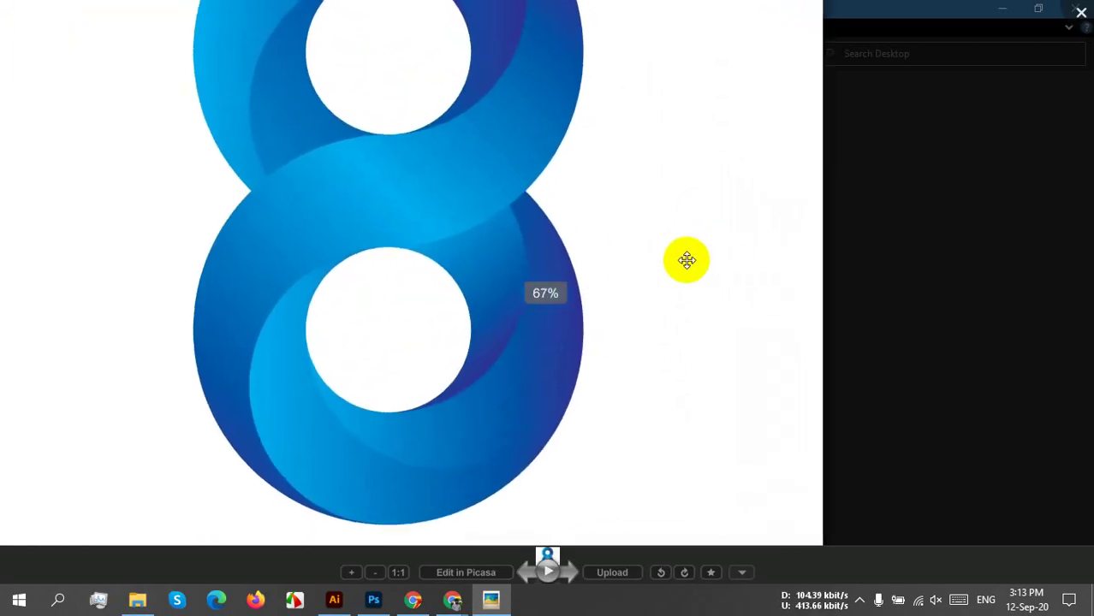
pyautogui.scroll(-4, 686, 260)
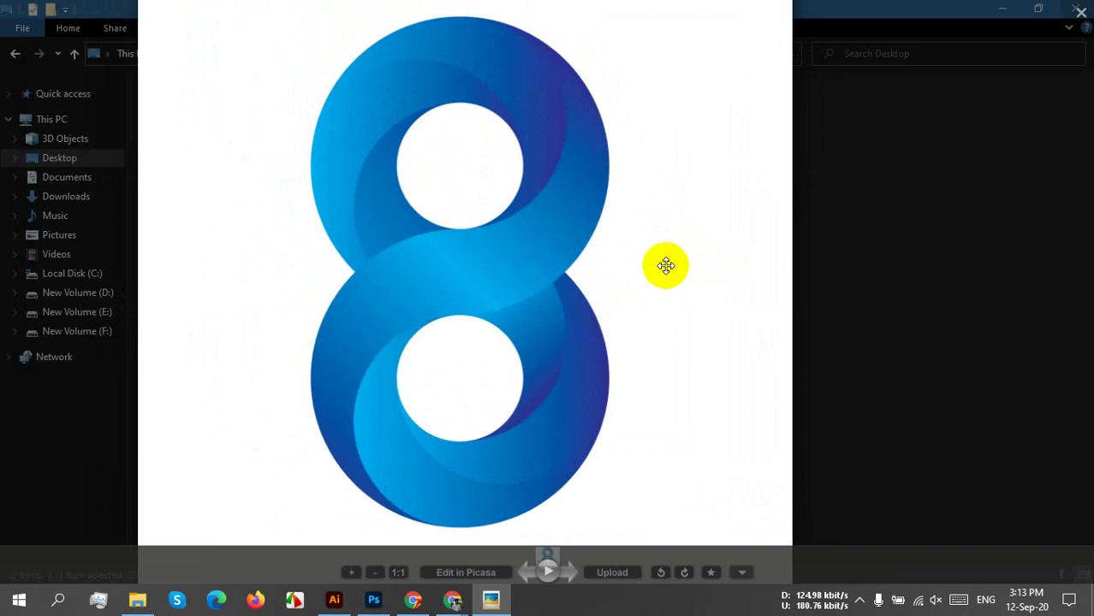
pyautogui.scroll(-4, 666, 266)
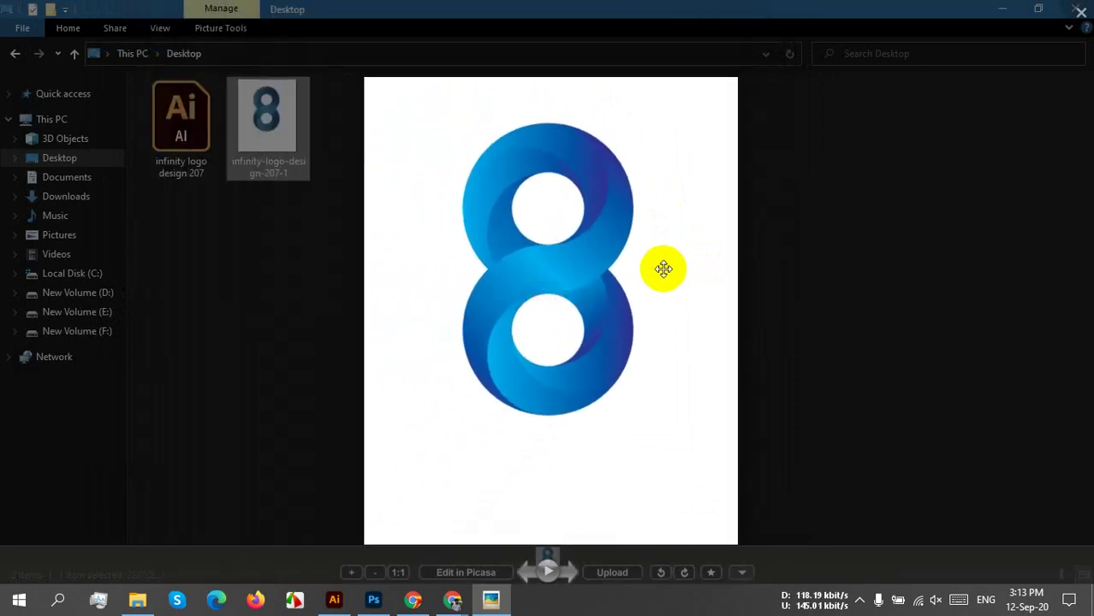
pyautogui.scroll(2, 662, 271)
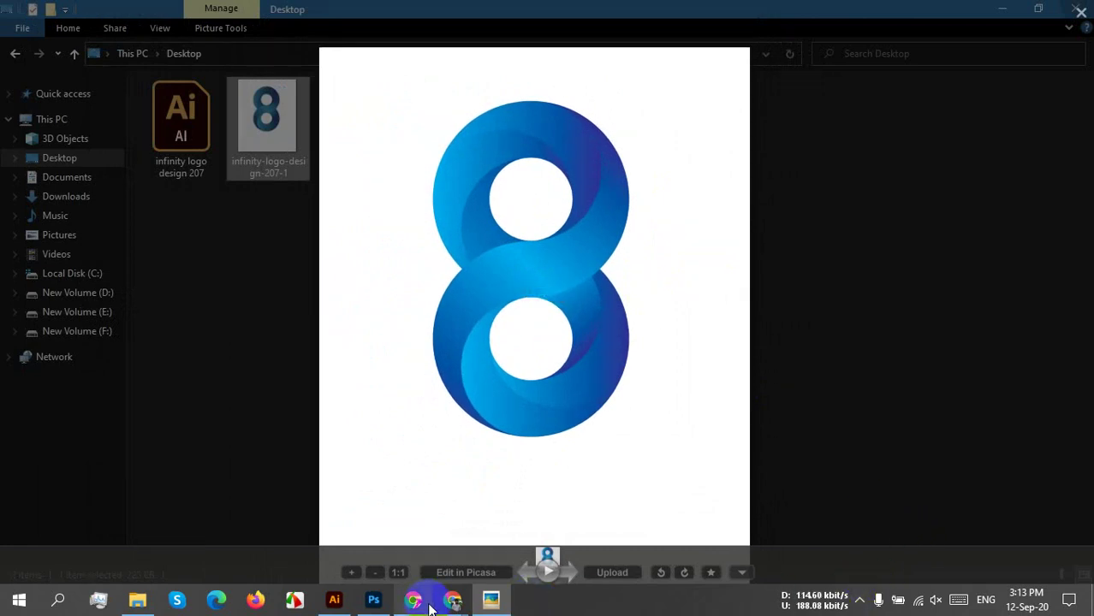
pyautogui.click(1077, 23)
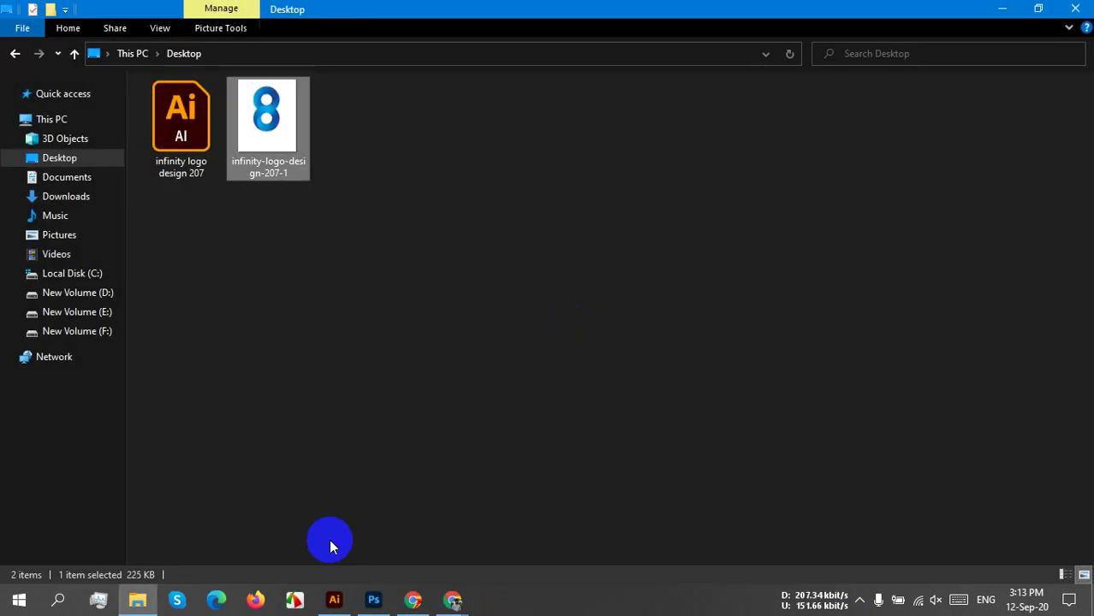
# Switch to the Google Meet call in the browser and show the hidden system tray icons.
pyautogui.moveTo(450, 597)
pyautogui.click(361, 532)
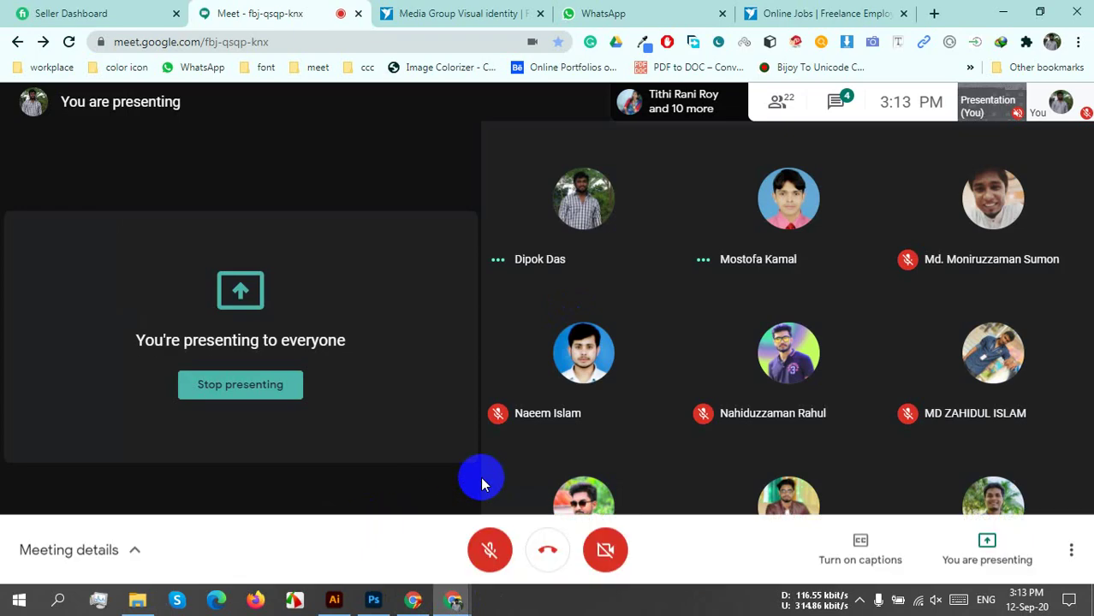
pyautogui.click(859, 600)
pyautogui.click(410, 479)
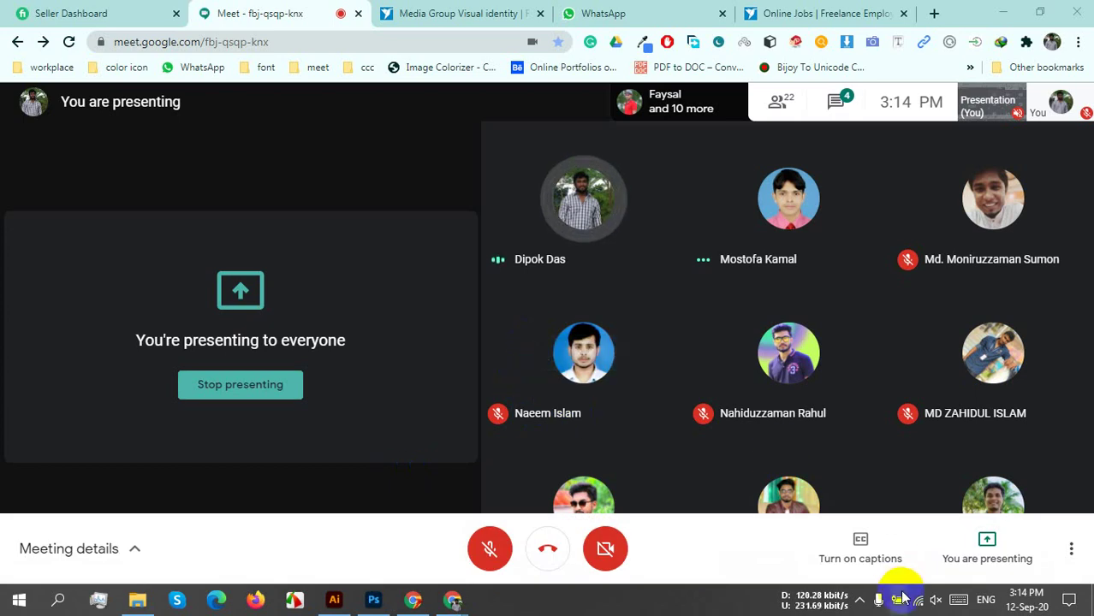
pyautogui.click(859, 600)
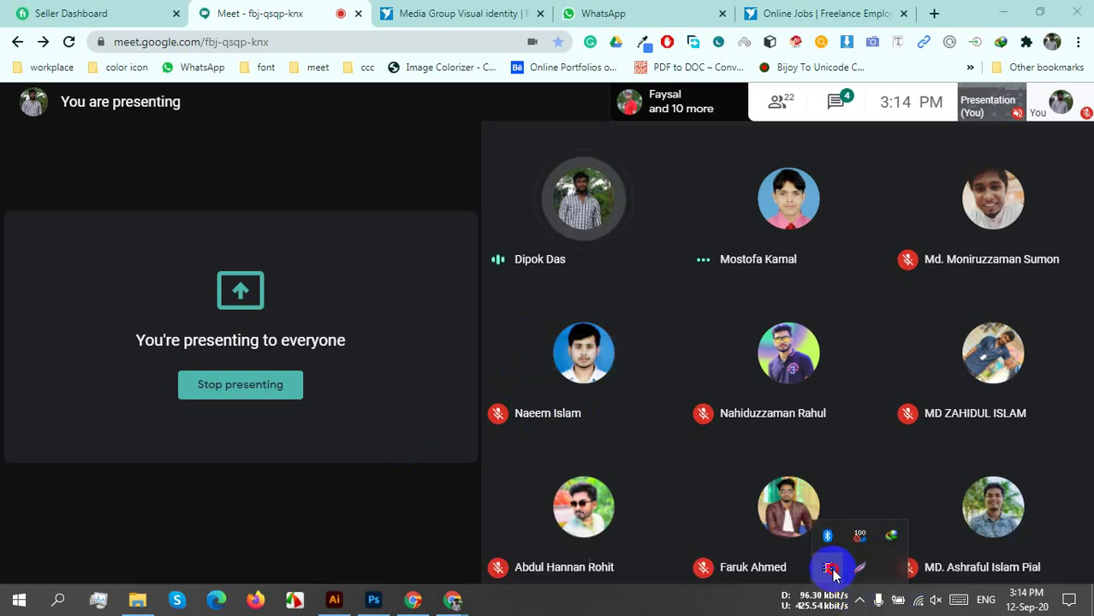